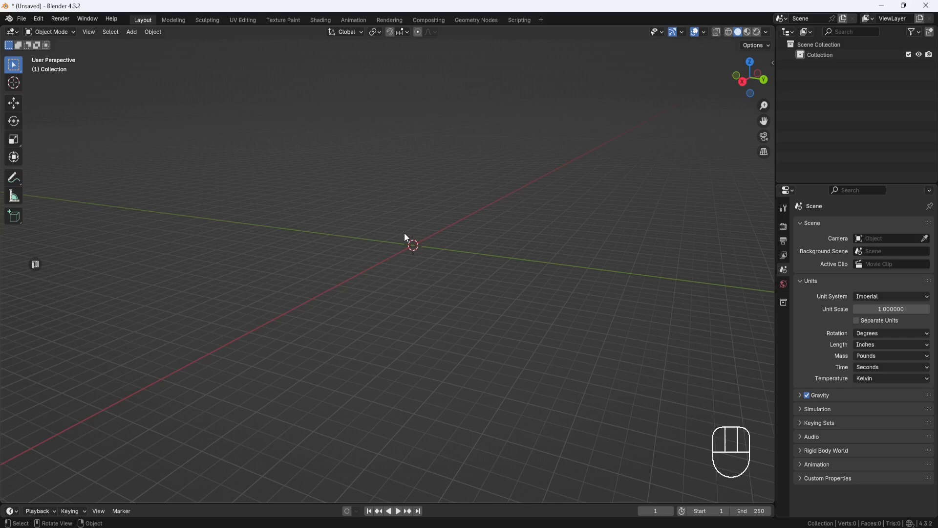
In the front orthographic view, add the reference image poke-ball-replicas-4.large.jpg
key(KP_1)
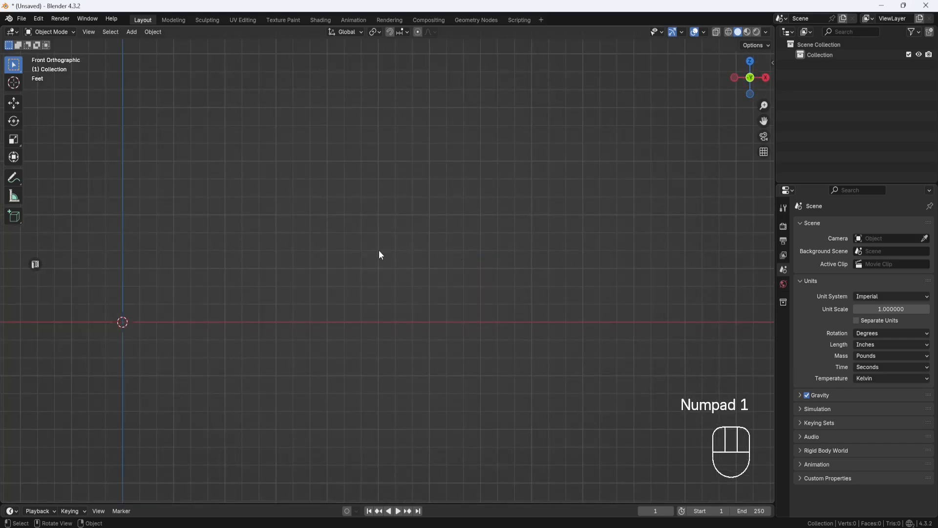
shift+middle_drag(280, 247, 537, 219)
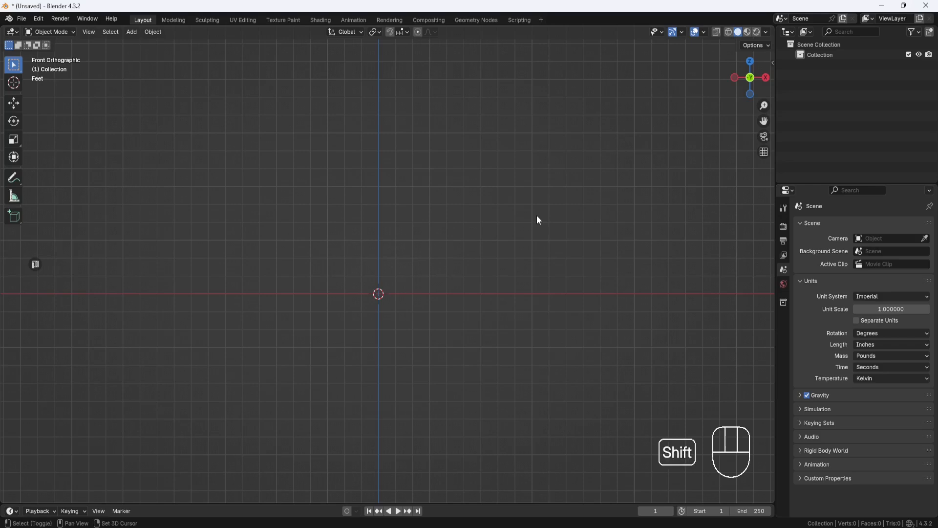
key(shift+a)
mouse_move(536, 220)
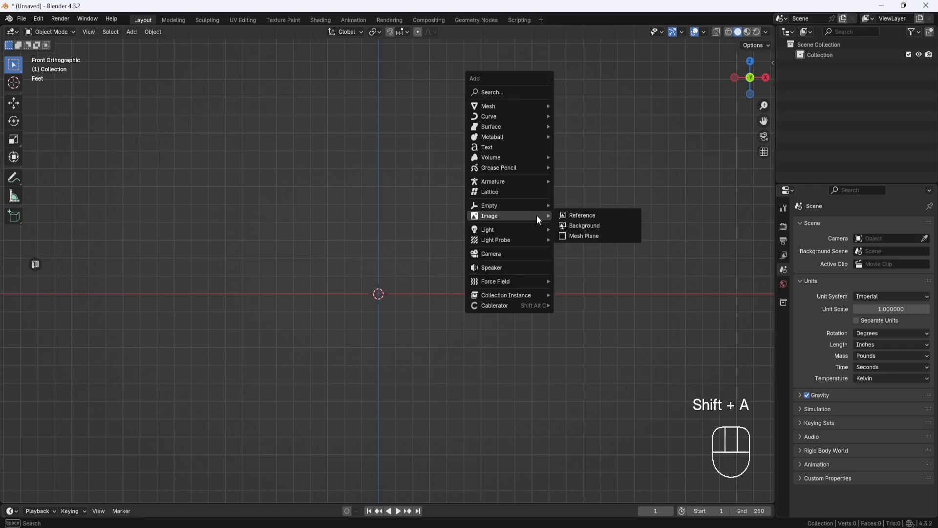
click(577, 216)
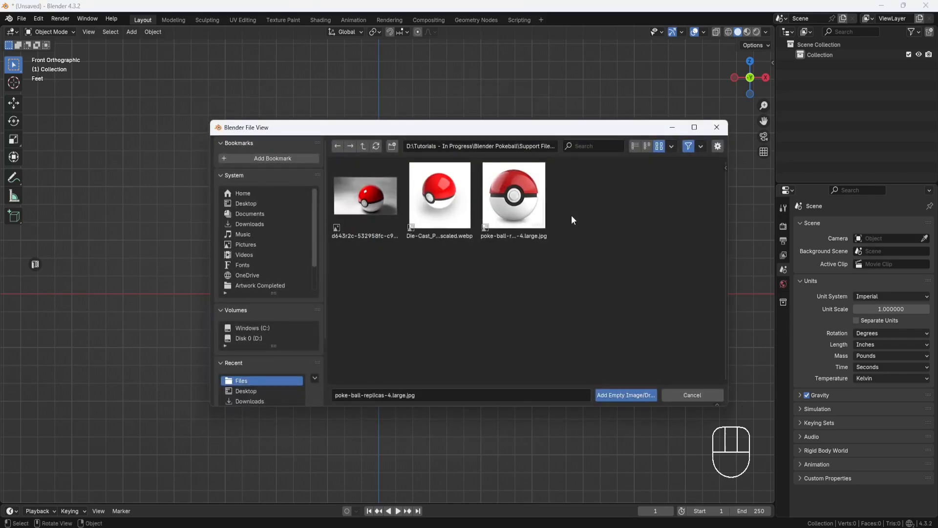
click(540, 209)
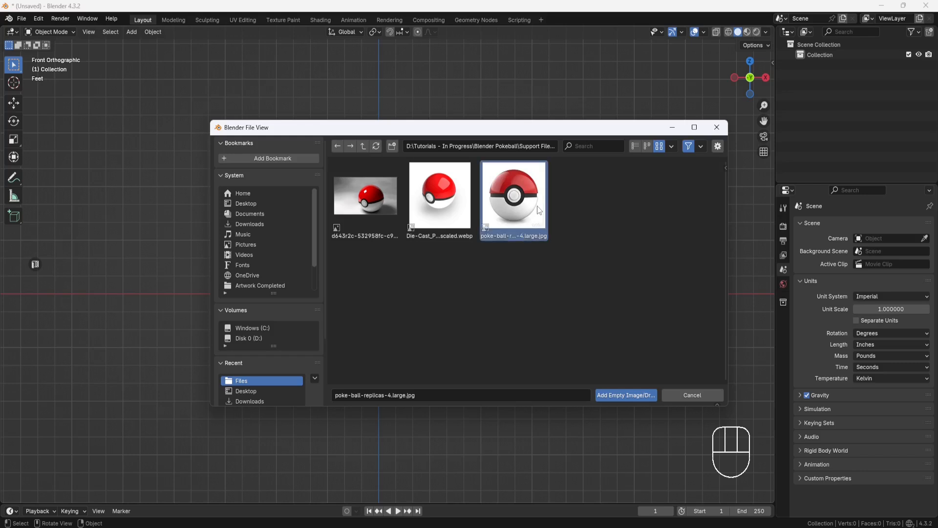
click(625, 397)
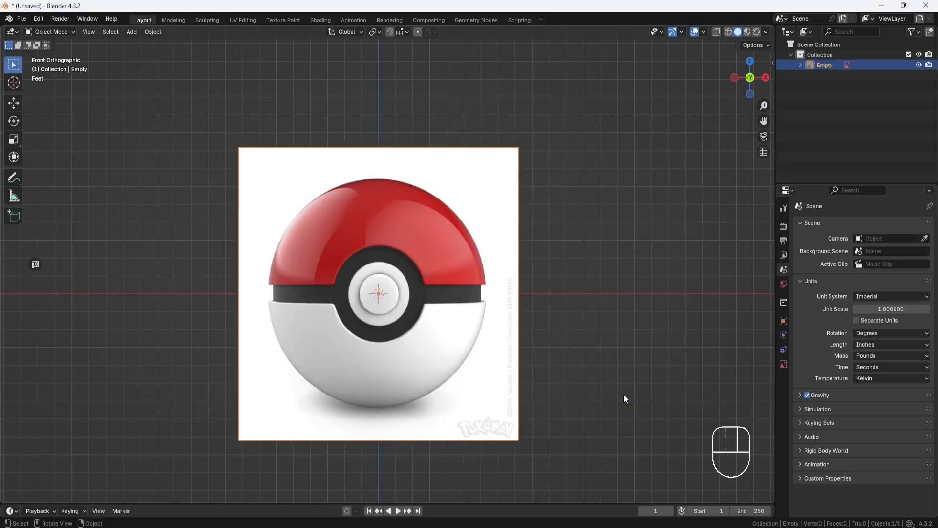
key(shift+a)
mouse_move(624, 394)
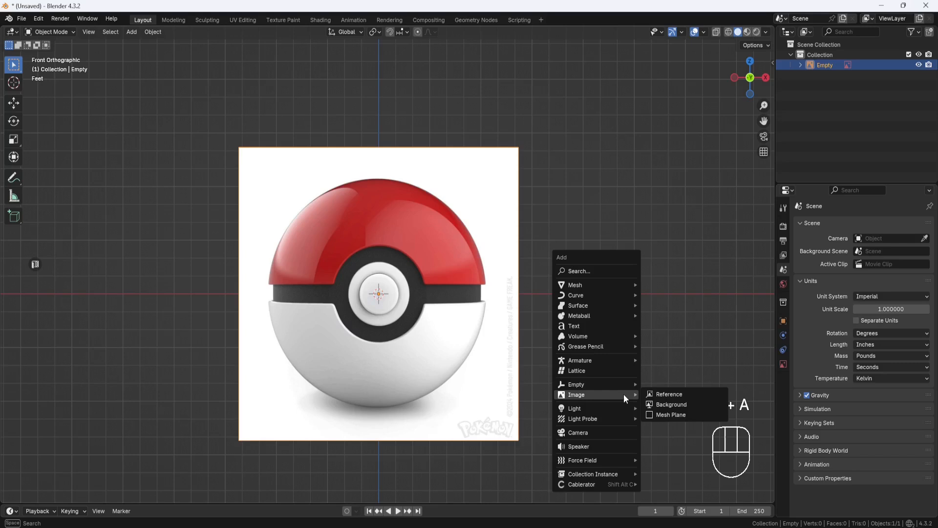
mouse_move(610, 288)
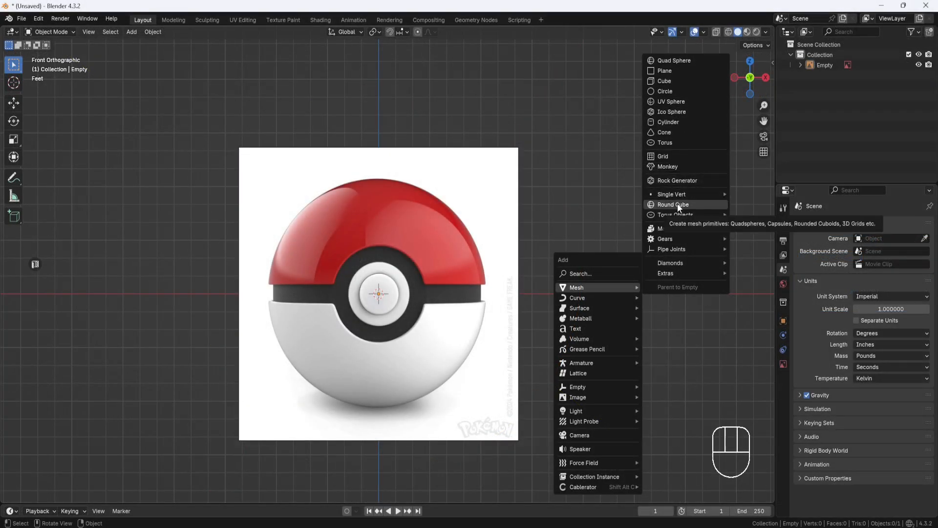
Find the Extra Mesh Objects add-on by searching the preferences for "extra", make sure it is enabled, and save the preferences
click(38, 18)
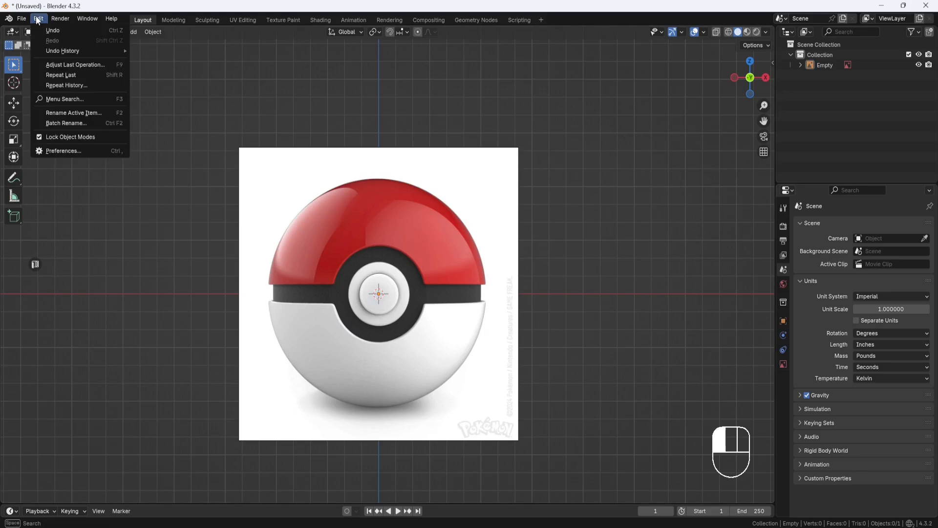
click(57, 149)
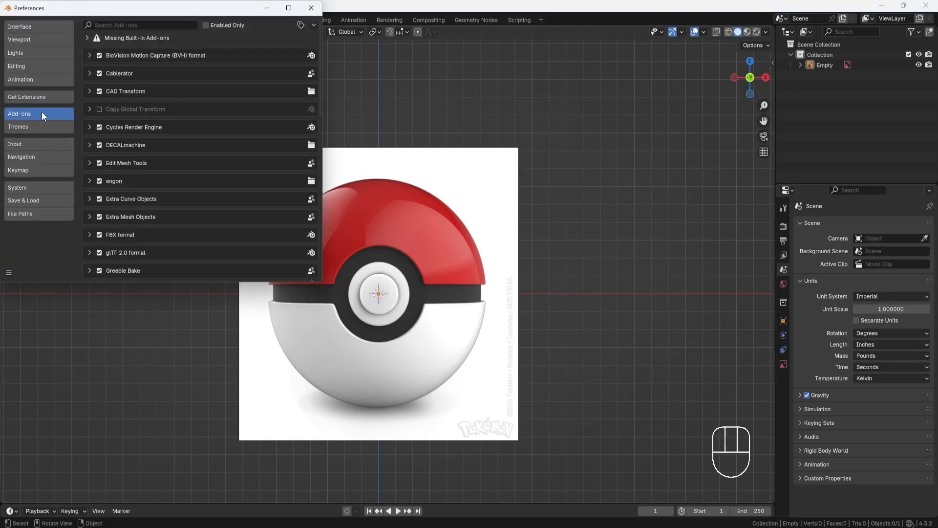
click(121, 23)
text(extra)
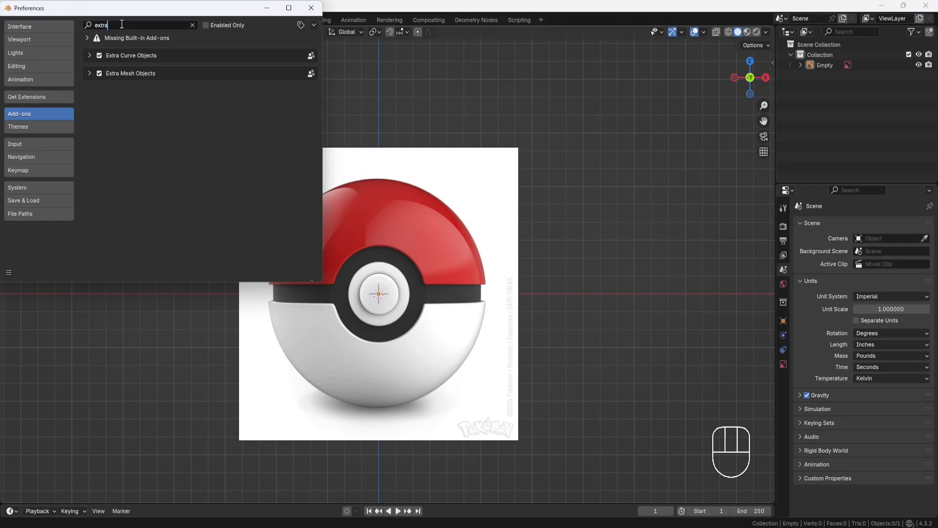
click(100, 73)
click(99, 73)
click(9, 272)
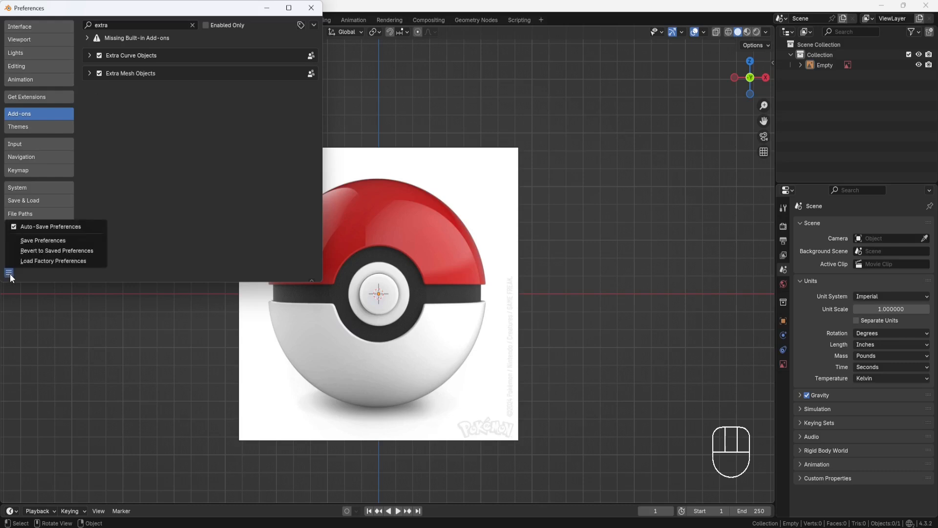
click(52, 240)
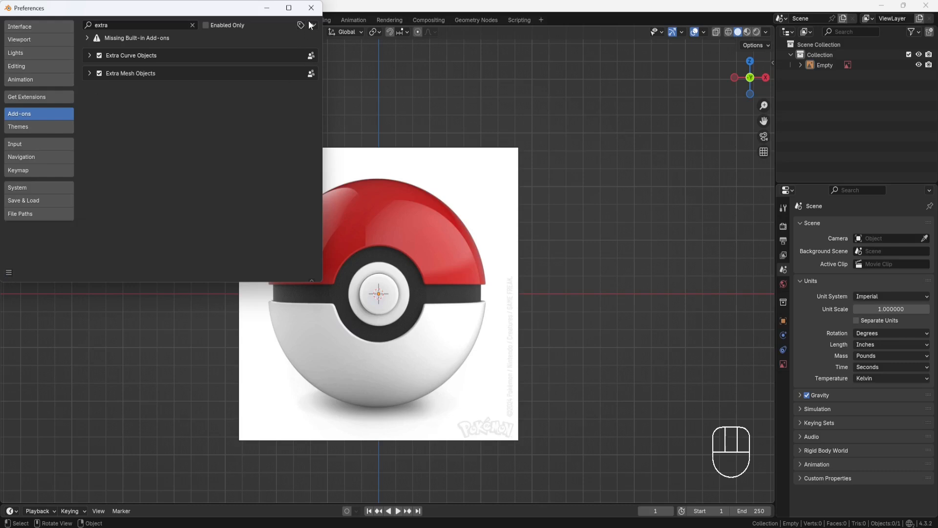
click(311, 8)
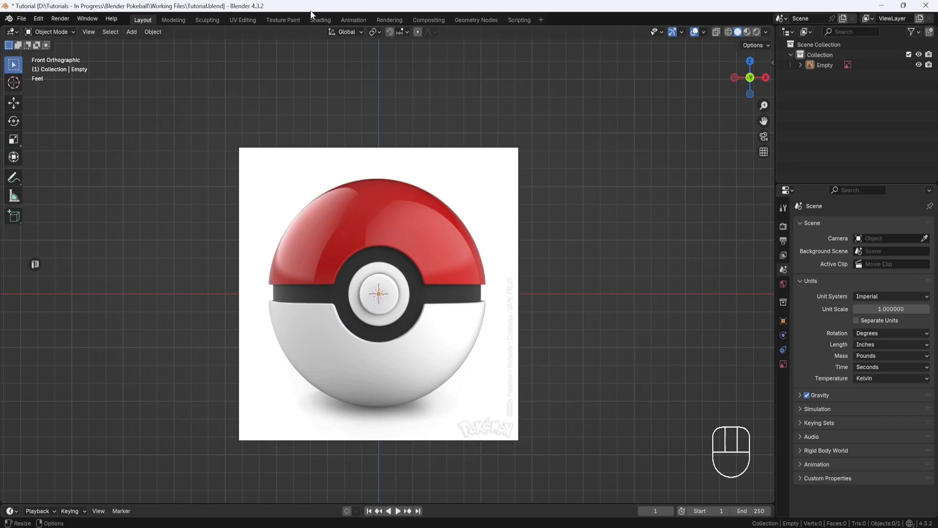
Add a Round Cube mesh with a radius of 0.04 and show the viewport in wireframe
key(shift+a)
mouse_move(217, 203)
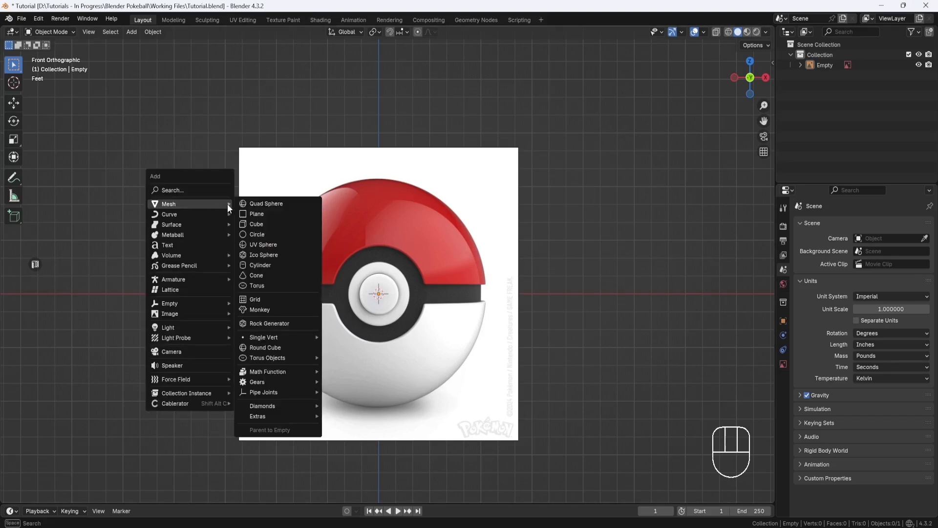
click(262, 348)
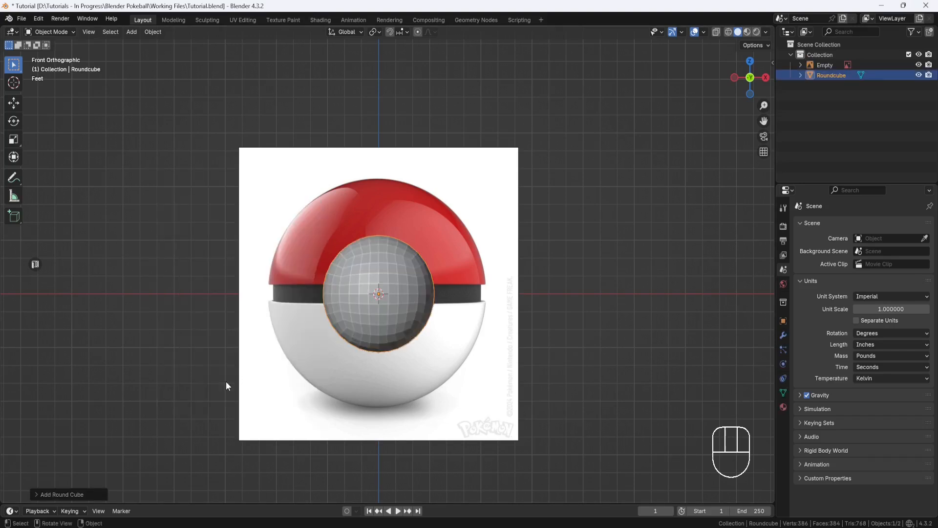
click(55, 493)
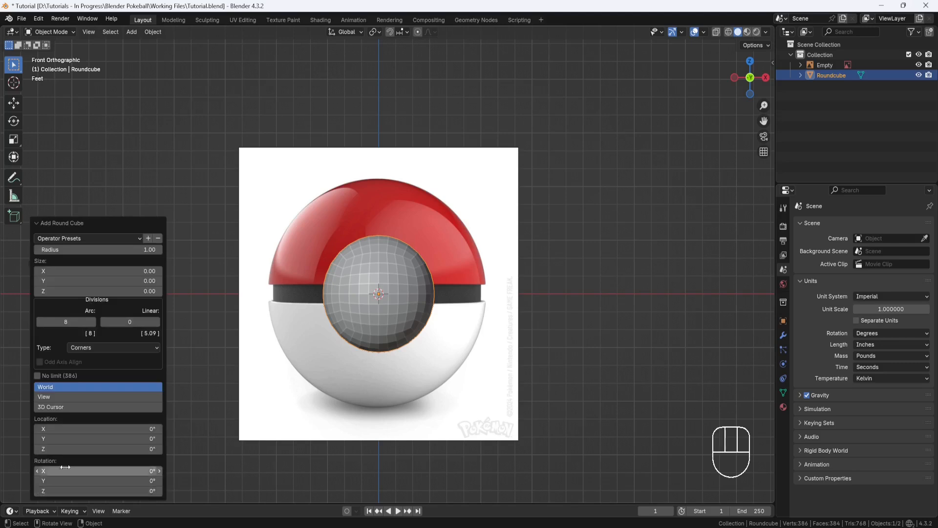
click(143, 253)
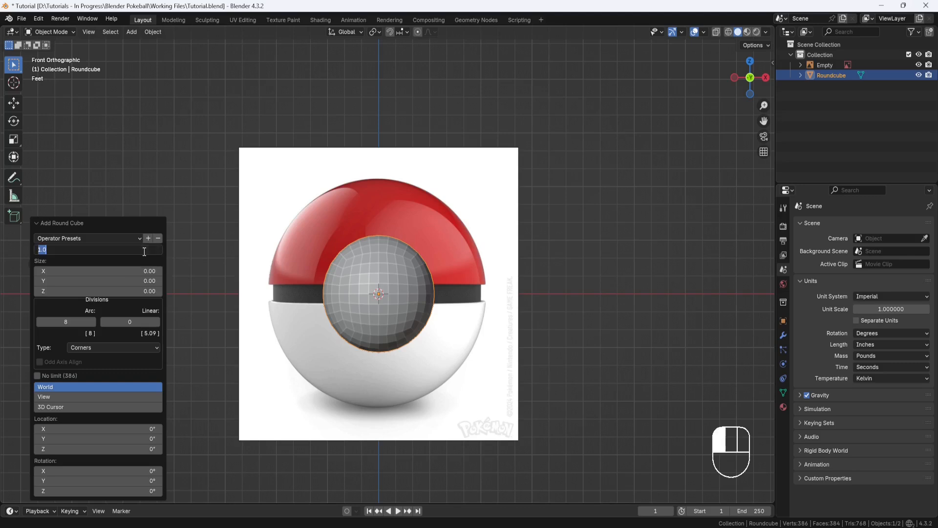
text(.04)
key(Return)
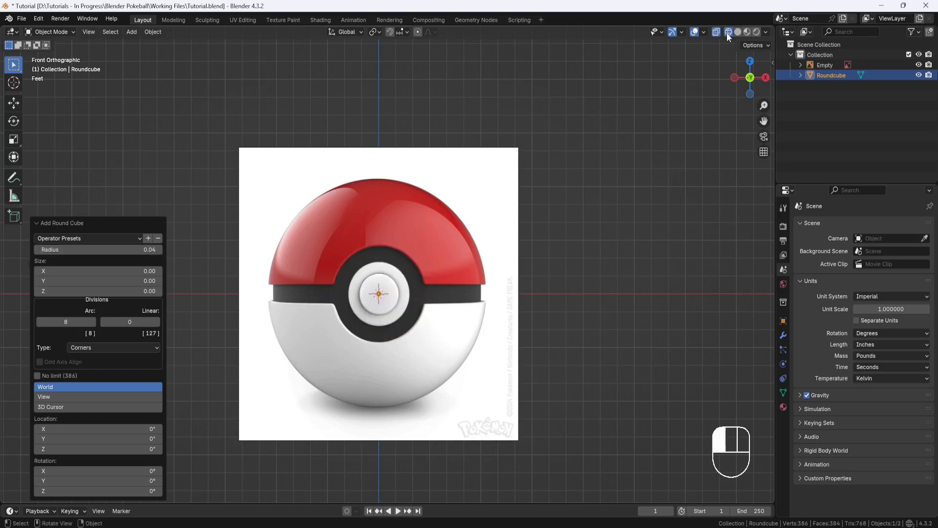
Set the round cube's arc divisions to 20
scroll(410, 266, up, 10)
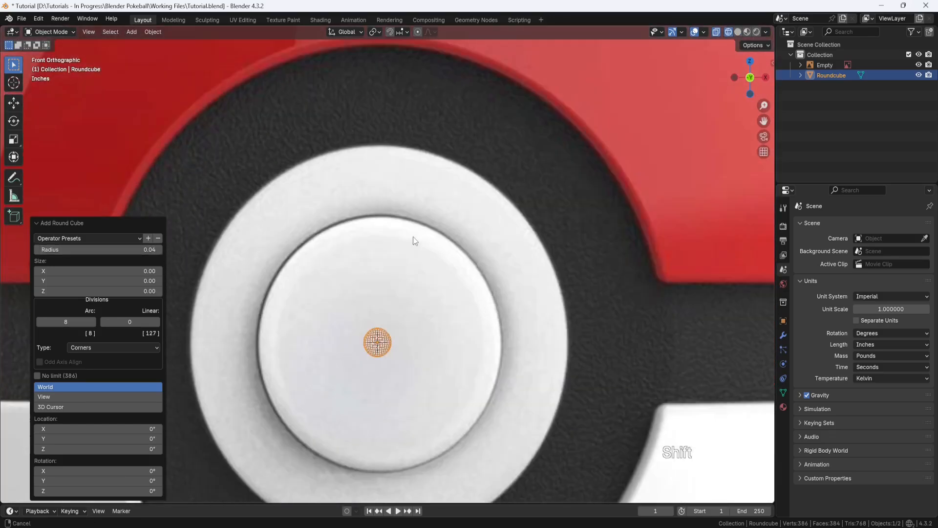
scroll(411, 265, up, 6)
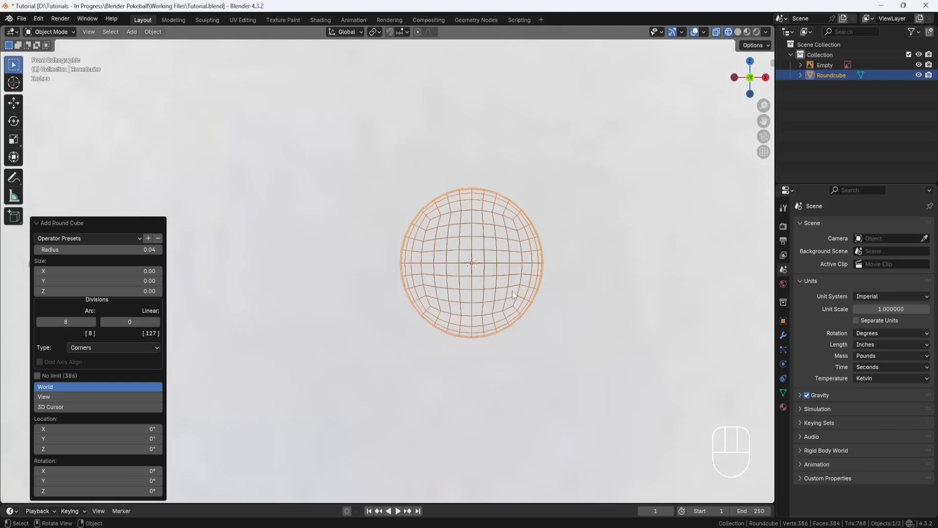
click(83, 321)
text(20)
key(Return)
Scale the reference image on X and Z by about 0.154, then about 0.965, to match the ball to the sphere mesh
scroll(429, 240, down, 4)
scroll(427, 241, down, 5)
click(491, 226)
click(14, 139)
mouse_move(410, 248)
mouse_down()
mouse_move(396, 259)
mouse_move(409, 264)
mouse_up()
scroll(400, 262, up, 9)
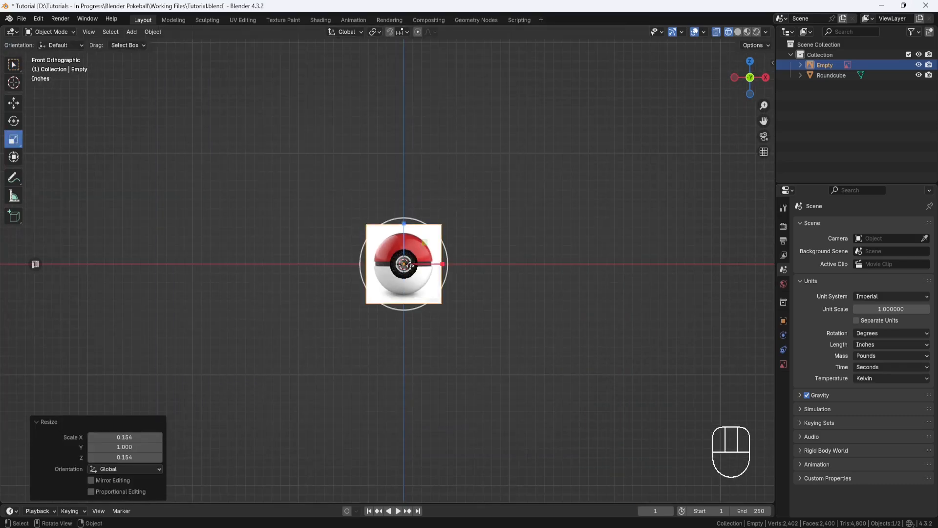
scroll(411, 265, up, 9)
drag(490, 239, 434, 253)
scroll(496, 251, up, 5)
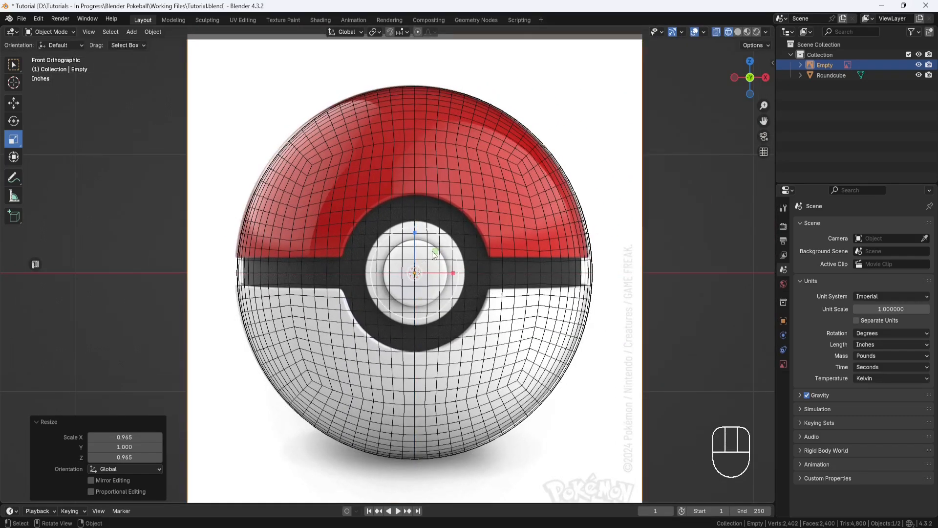
Move the reference image slightly along X and about -0.007 inches along Z to align the ball with the sphere mesh
scroll(433, 254, up, 1)
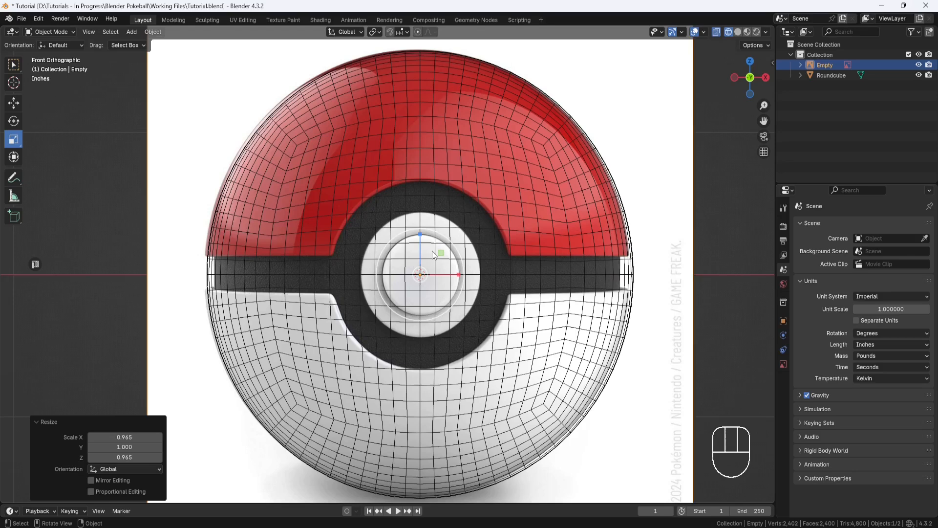
click(13, 103)
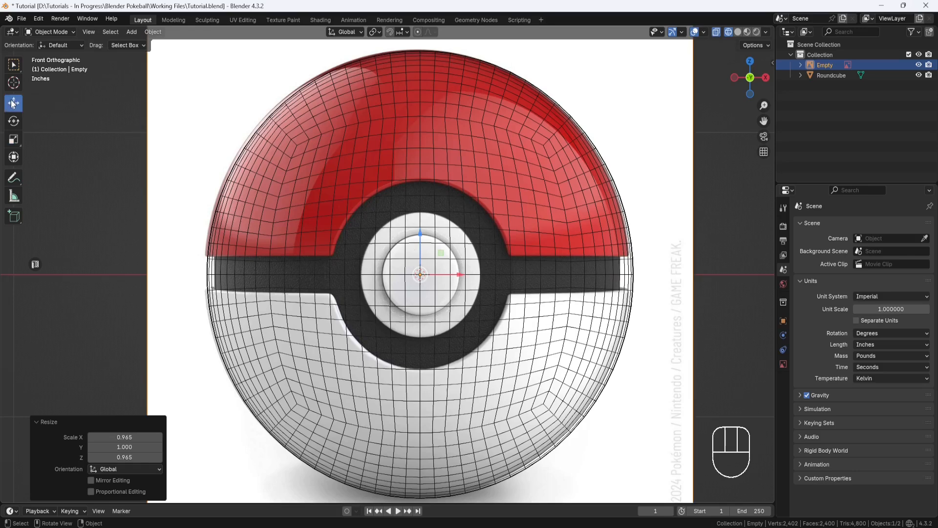
scroll(471, 305, up, 1)
drag(468, 276, 472, 277)
scroll(470, 276, down, 1)
drag(421, 237, 420, 238)
scroll(463, 244, down, 1)
shift+middle_drag(464, 245, 449, 231)
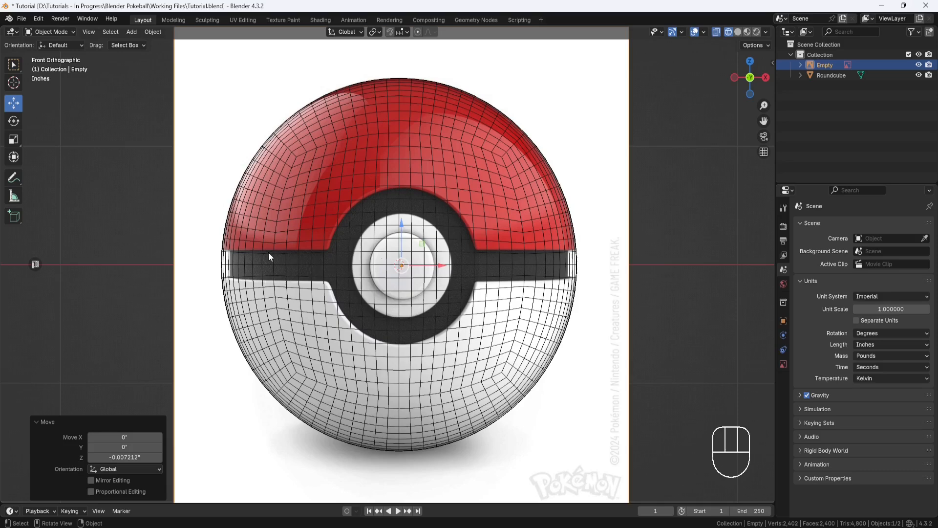
Put the round cube into Edit Mode with edge selection active
click(274, 232)
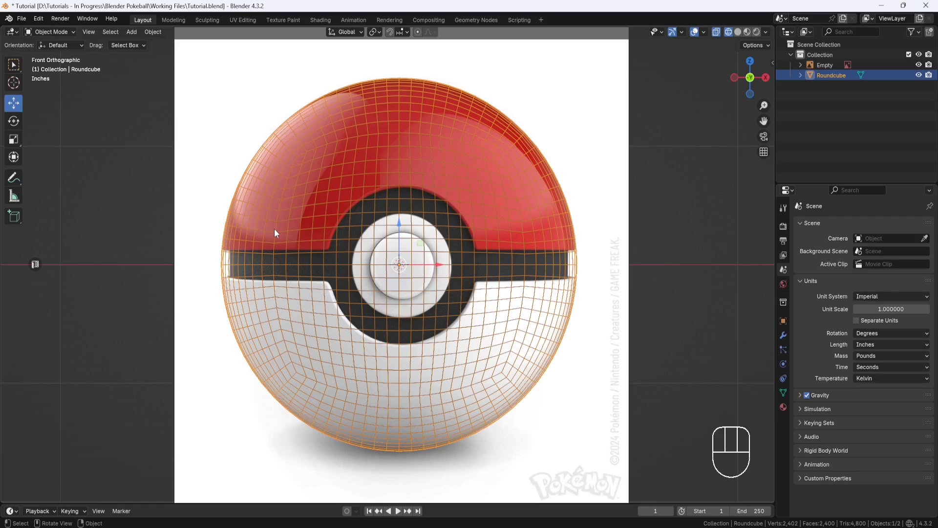
click(73, 33)
click(68, 55)
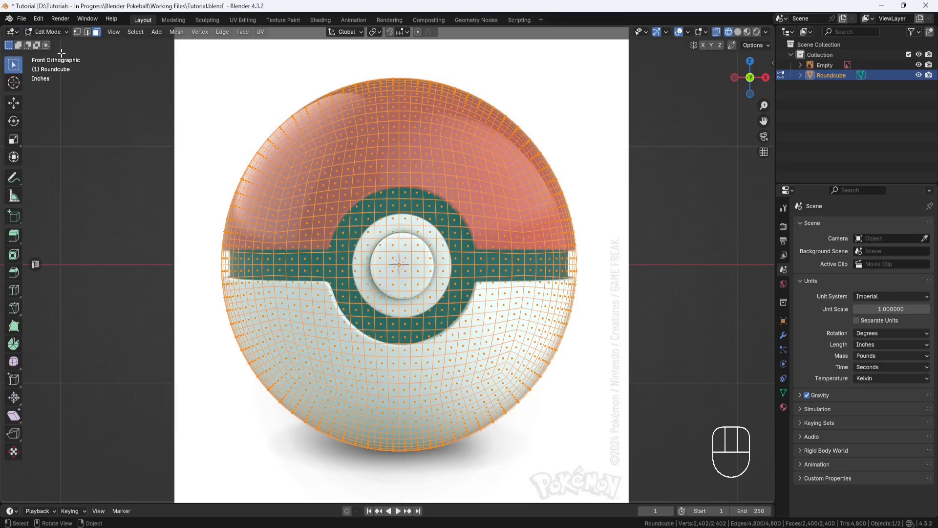
click(89, 33)
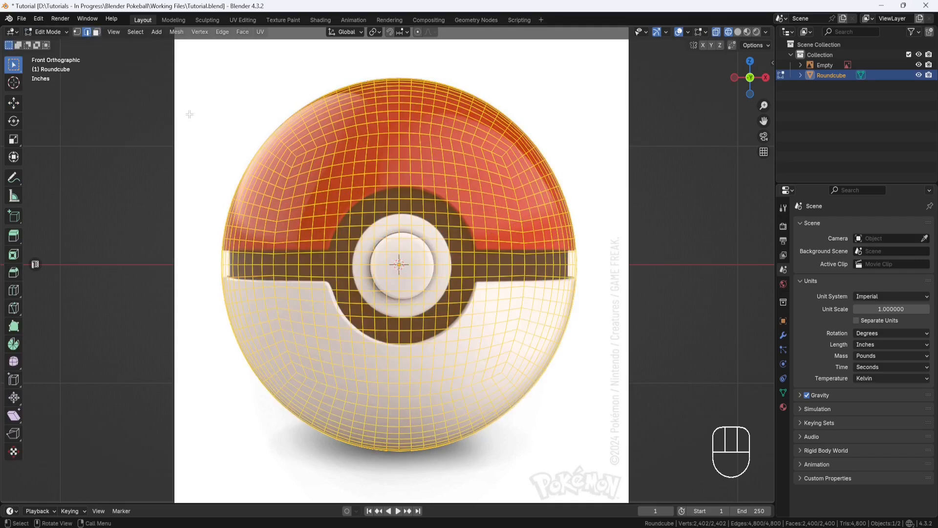
Select the edge loop along the upper border of the black band and flatten it by scaling to 0 on Z
drag(589, 261, 206, 247)
key(s)
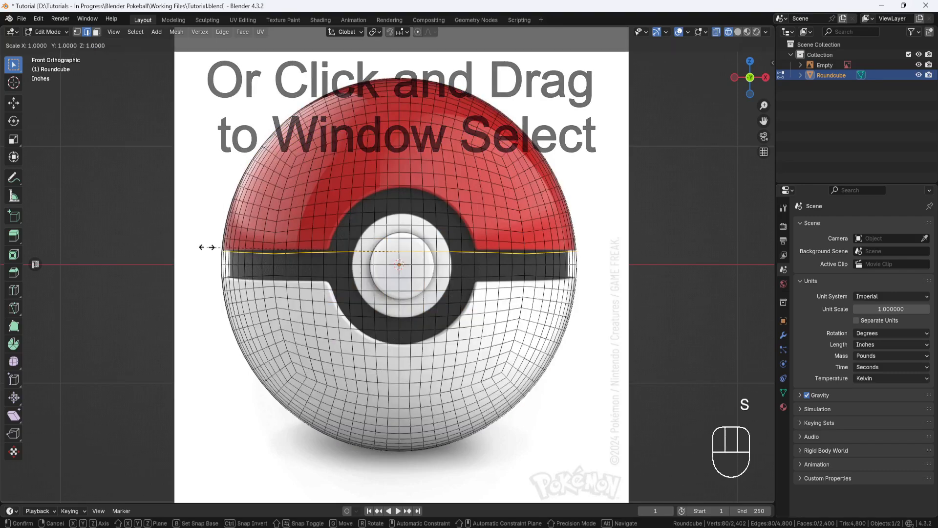
text(z)
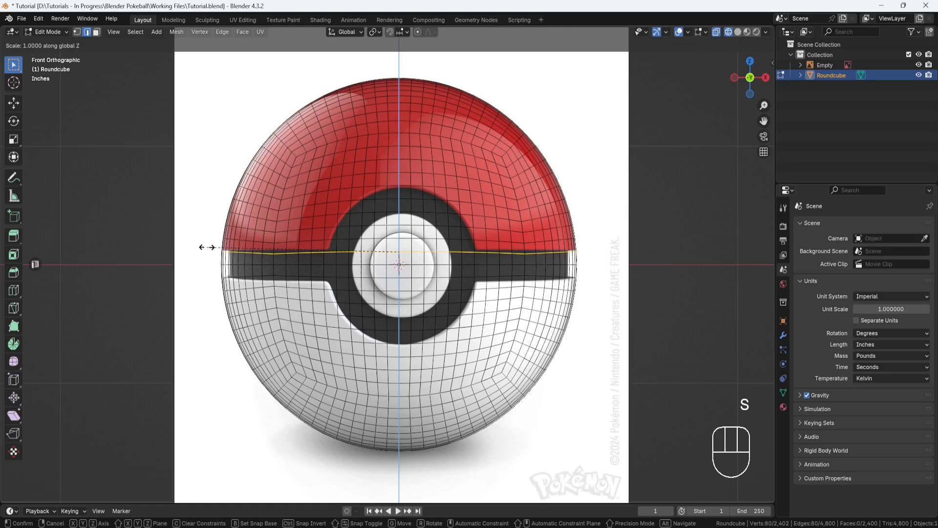
text(0)
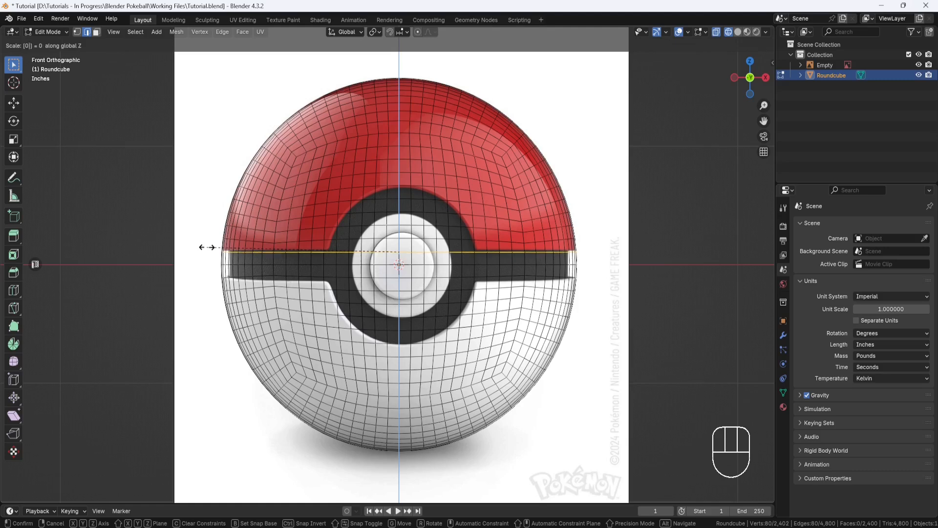
key(Return)
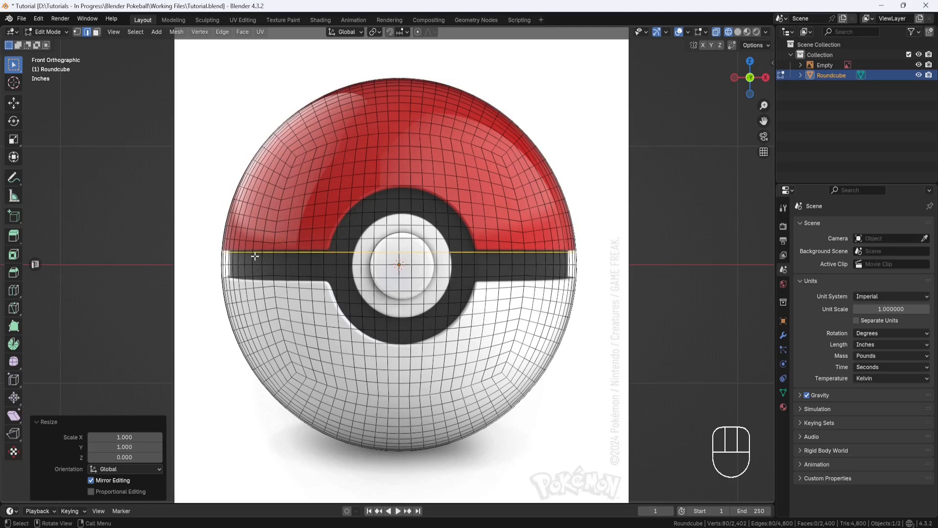
Select the edge loop along the lower border of the black band and flatten it by scaling to 0 on Z
drag(583, 269, 205, 281)
key(s)
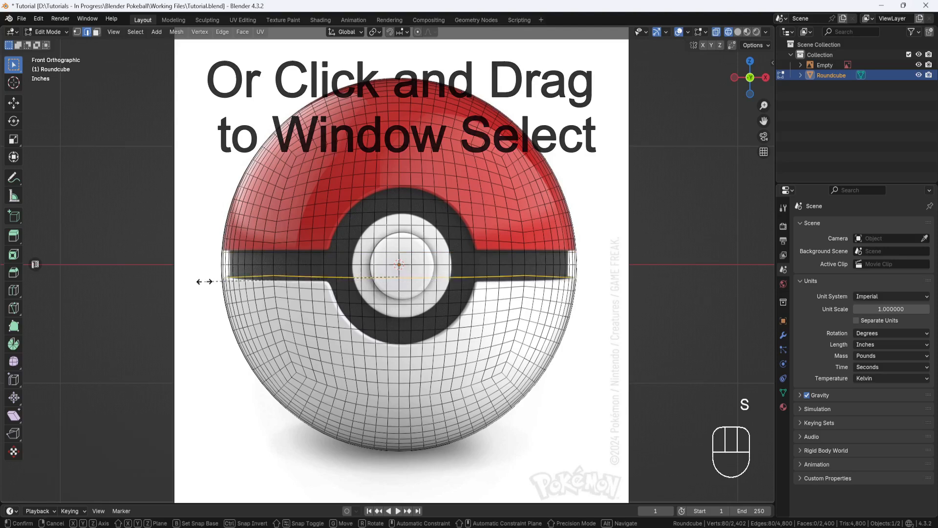
text(z)
text(0)
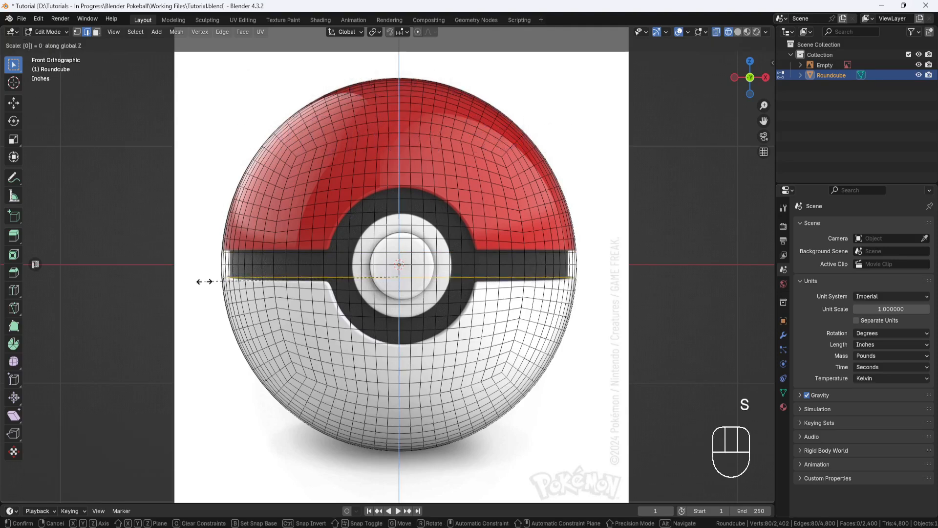
key(Return)
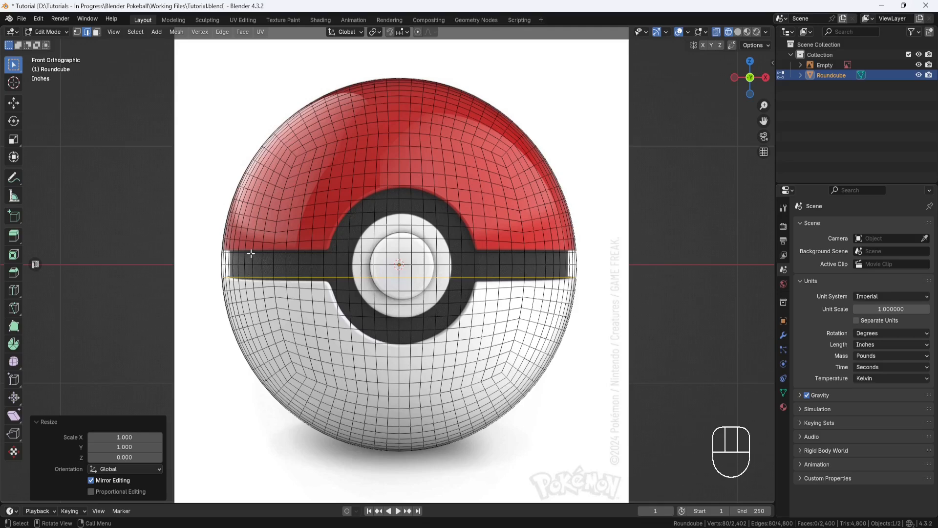
Select all faces of the central band around the ball and extrude them inward along their normals by about -0.078 inches
click(96, 33)
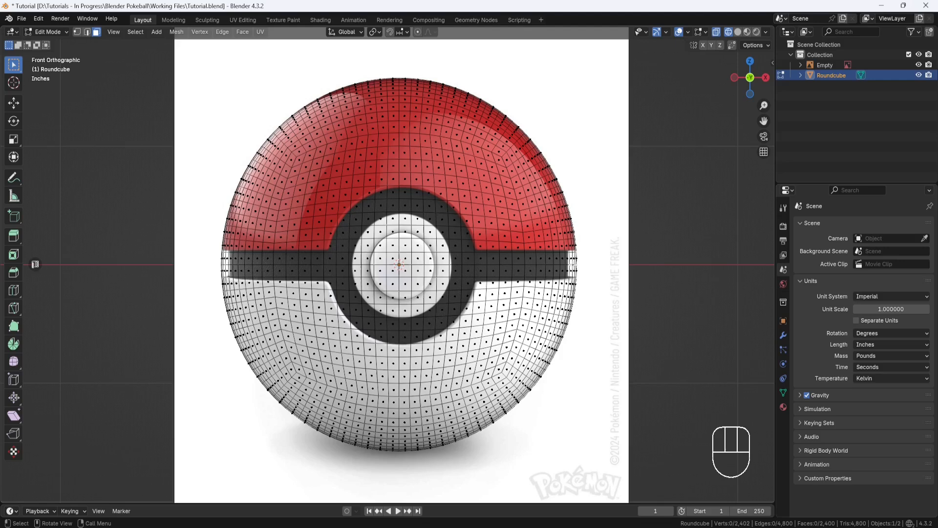
key(b)
drag(582, 255, 209, 274)
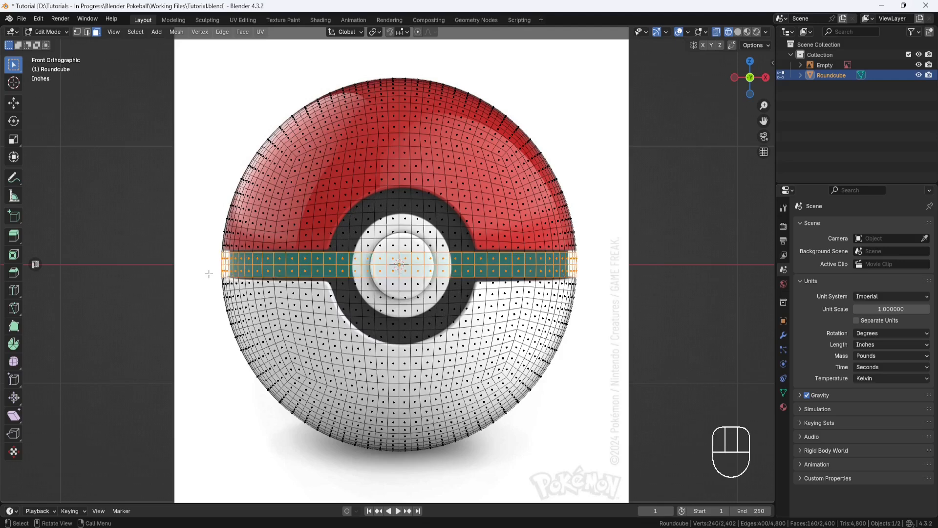
key(alt+e)
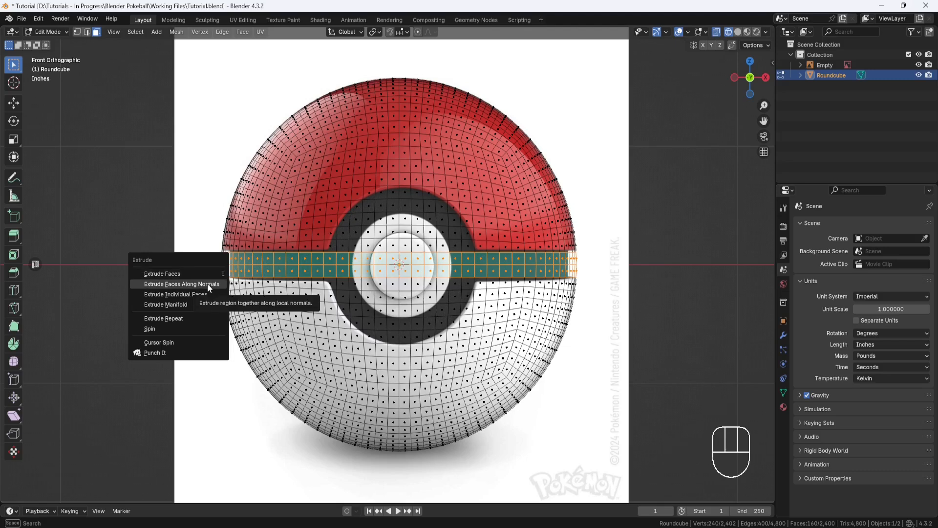
click(207, 284)
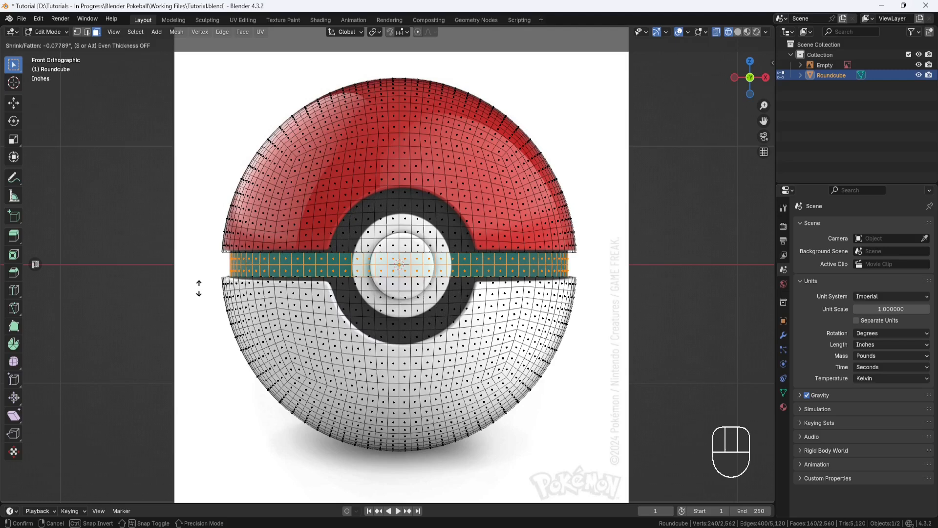
click(199, 288)
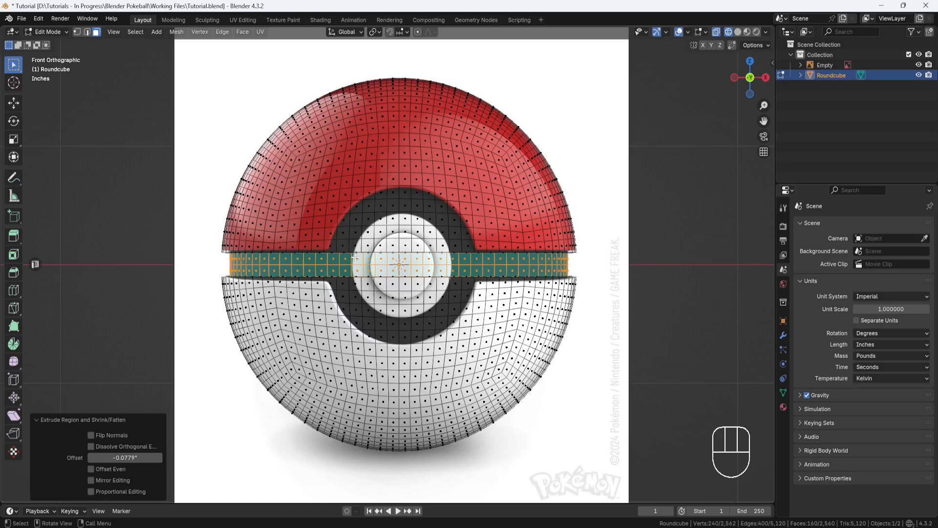
Switch the viewport to solid shading and return the ball to Object Mode
click(739, 32)
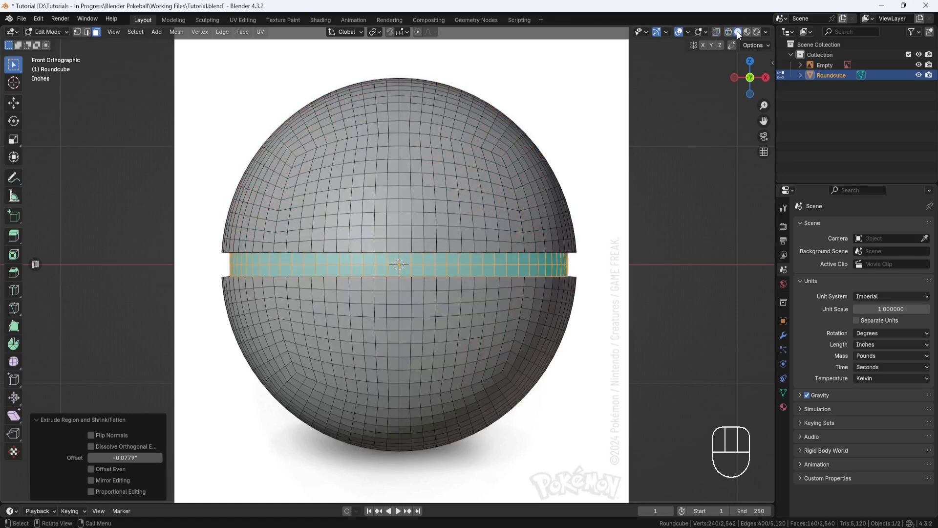
middle_drag(625, 142, 537, 228)
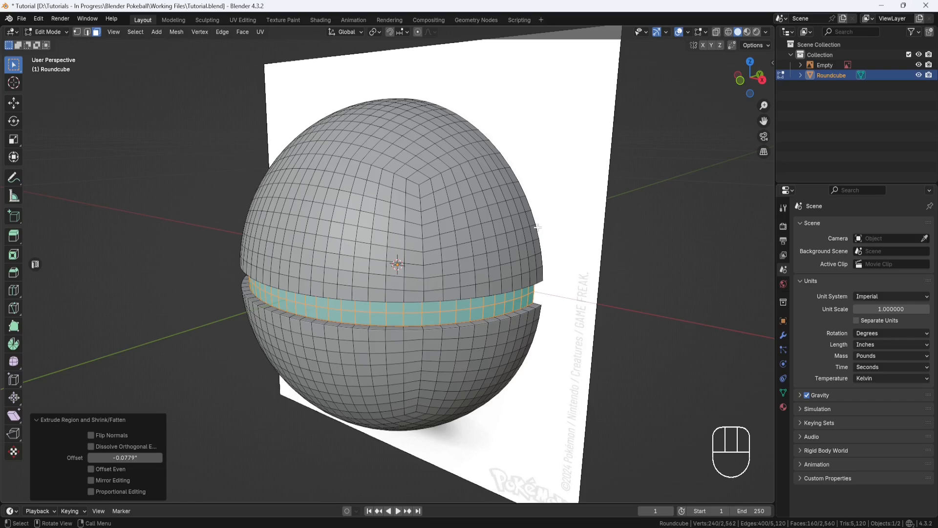
click(48, 32)
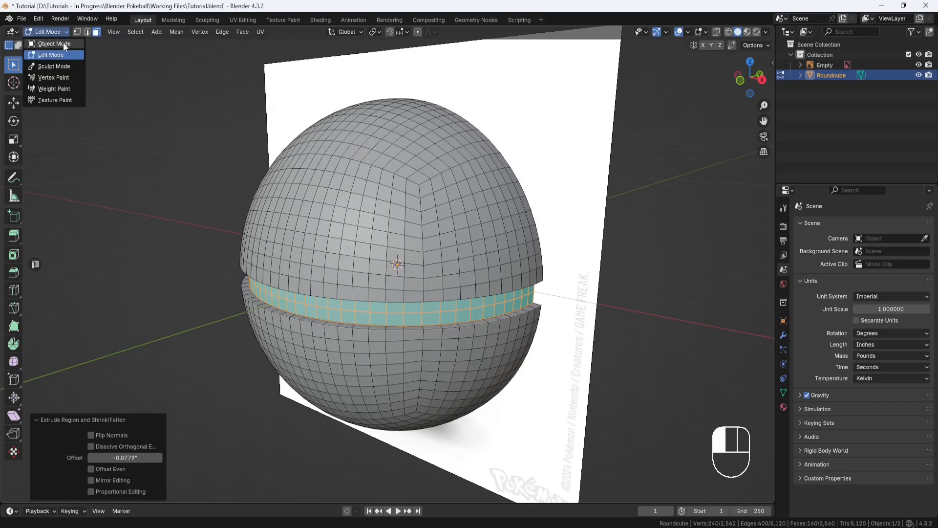
click(52, 45)
Move the reference image about 2.08 inches along Y so it stands behind the ball, and save the file
click(552, 100)
scroll(588, 149, down, 2)
middle_drag(588, 148, 549, 180)
drag(440, 257, 570, 239)
middle_drag(569, 239, 585, 274)
key(ctrl+s)
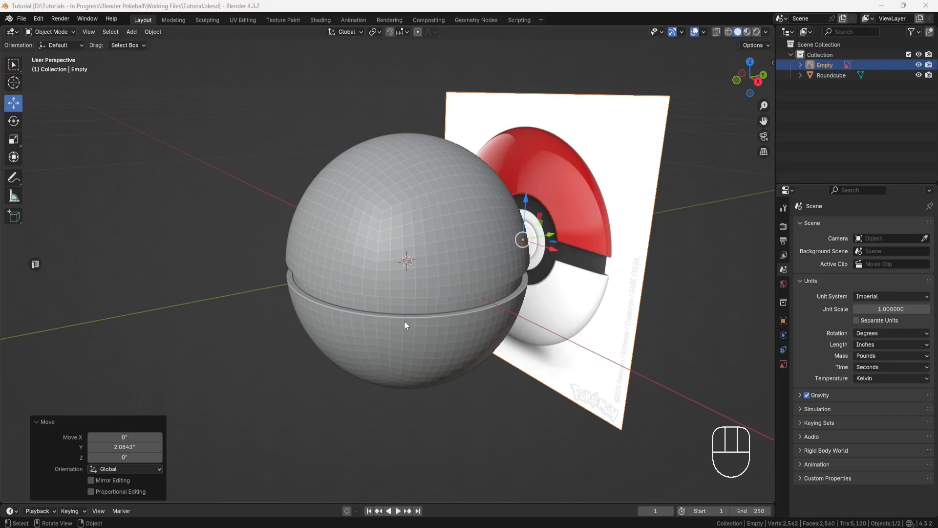
Add a cylinder mesh with 64 vertices, a 0.625-inch radius and a 1-inch depth
click(286, 368)
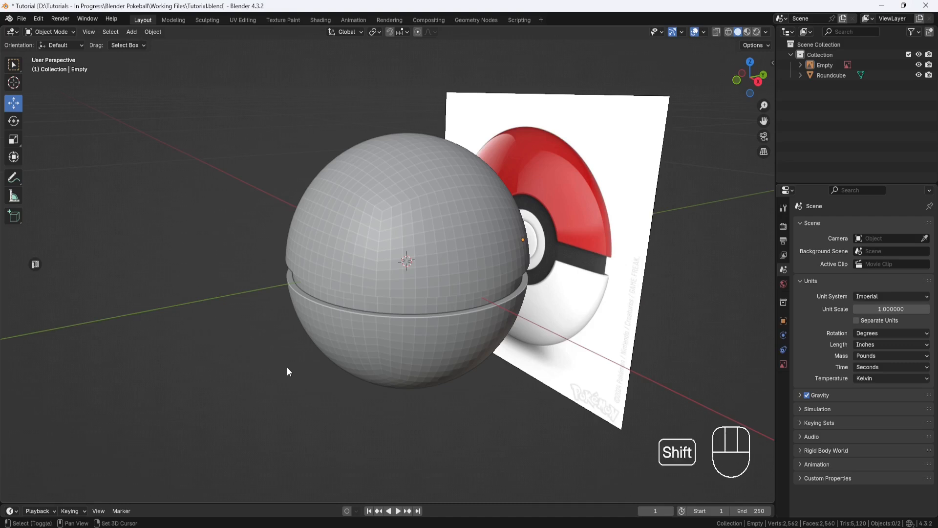
key(shift+a)
mouse_move(280, 316)
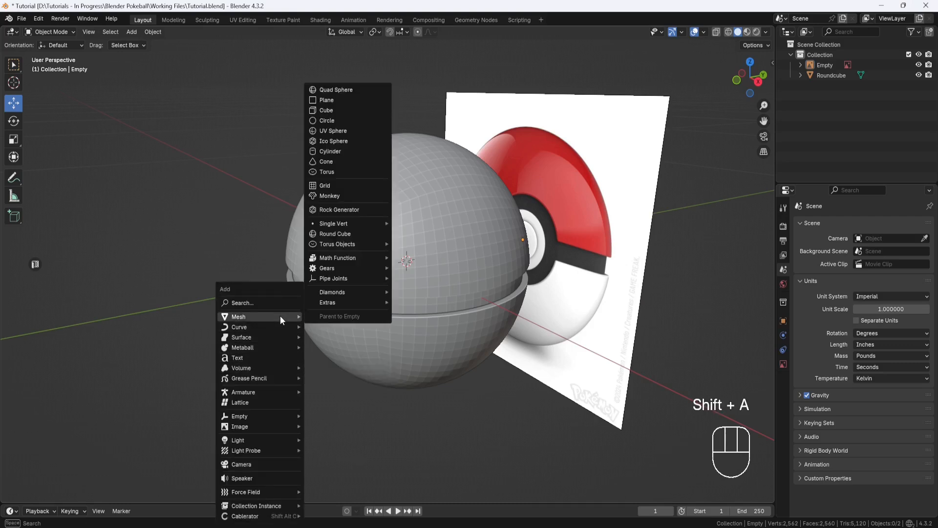
click(330, 151)
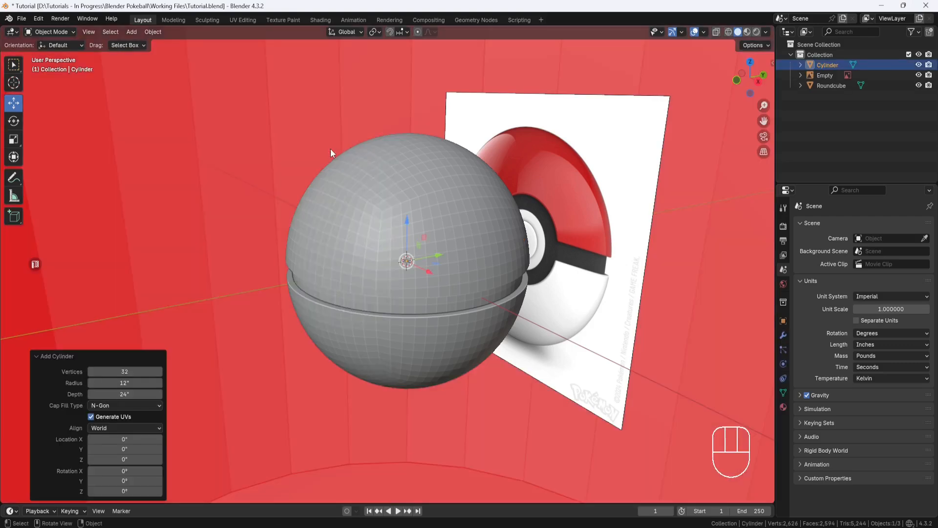
click(127, 370)
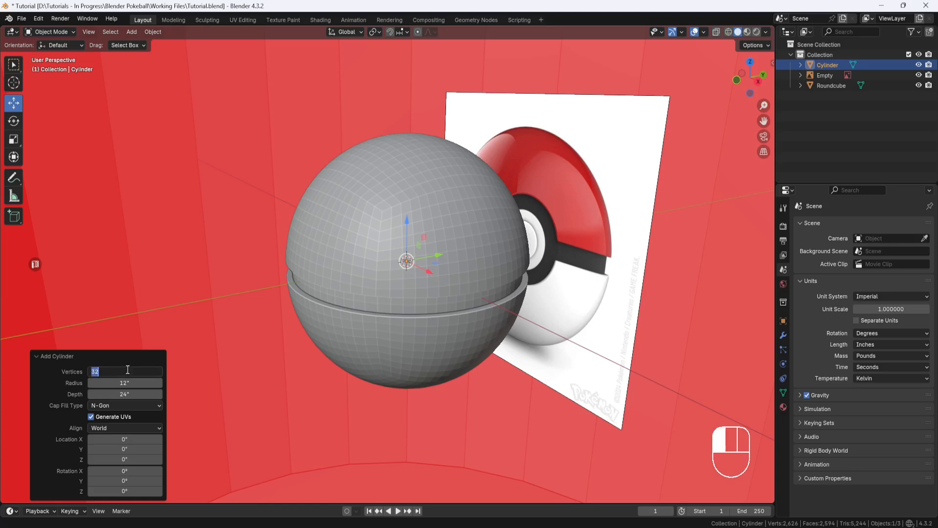
key(Return)
click(126, 382)
text(.625)
key(Return)
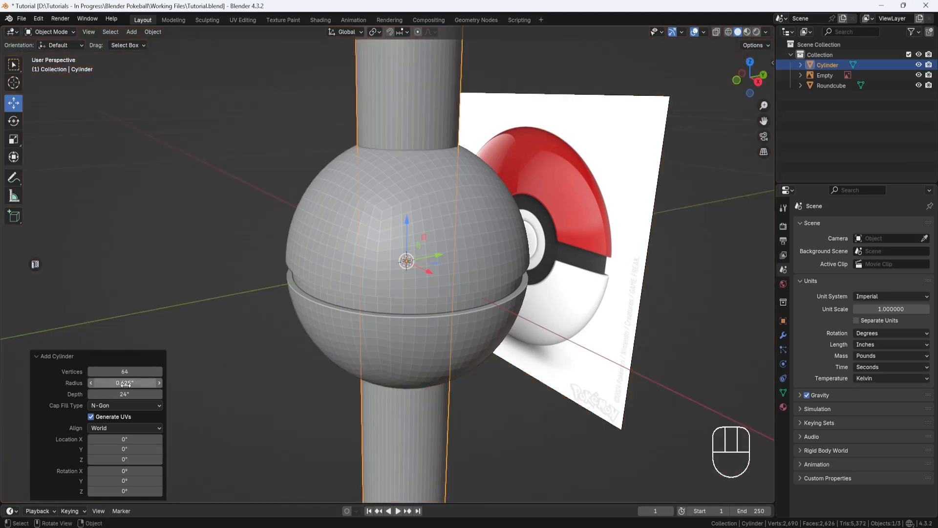
click(126, 394)
text(1)
key(Return)
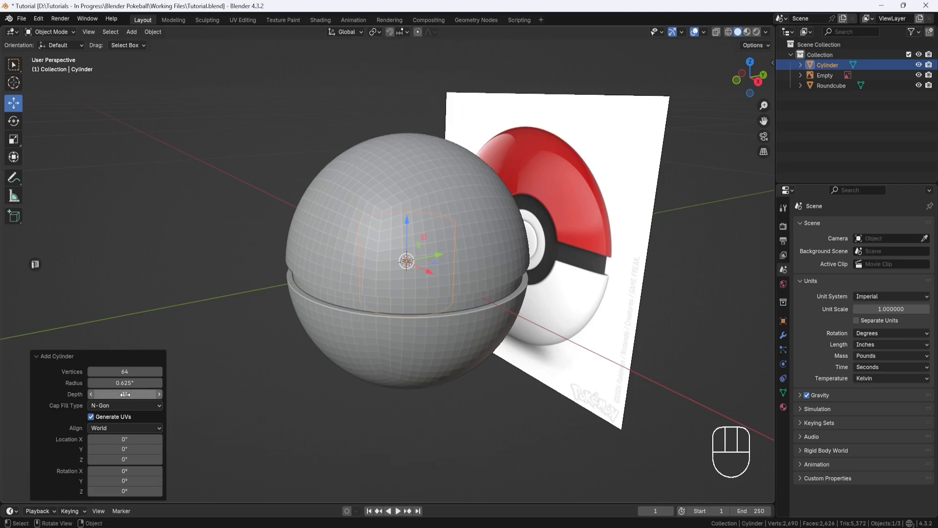
Rotate the cylinder about X so its axis runs along Y, and move it about -1.93 inches along Y
click(19, 124)
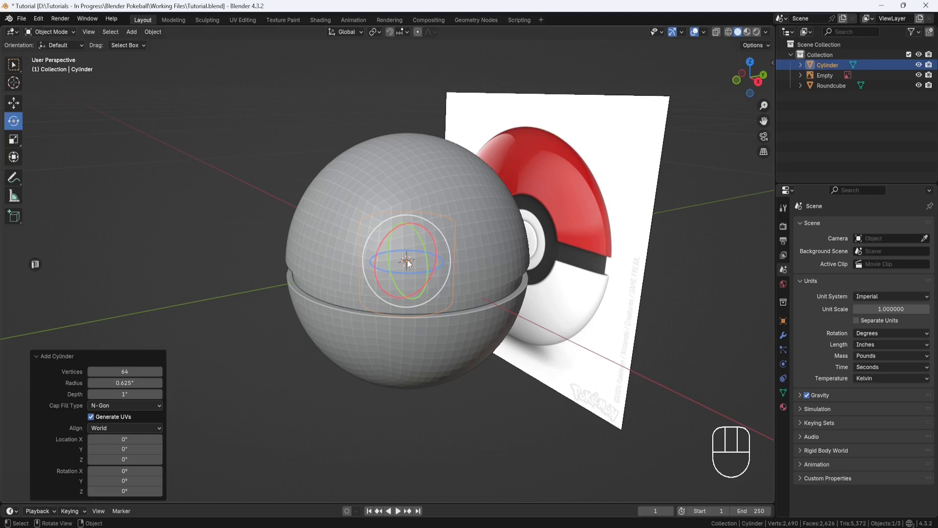
ctrl+drag(383, 244, 377, 315)
click(14, 102)
middle_drag(441, 255, 433, 265)
drag(433, 266, 303, 282)
Adjust the cylinder along Y to bring its inner end close to the recessed band, finishing with a move of about -0.023 inches
scroll(302, 329, up, 10)
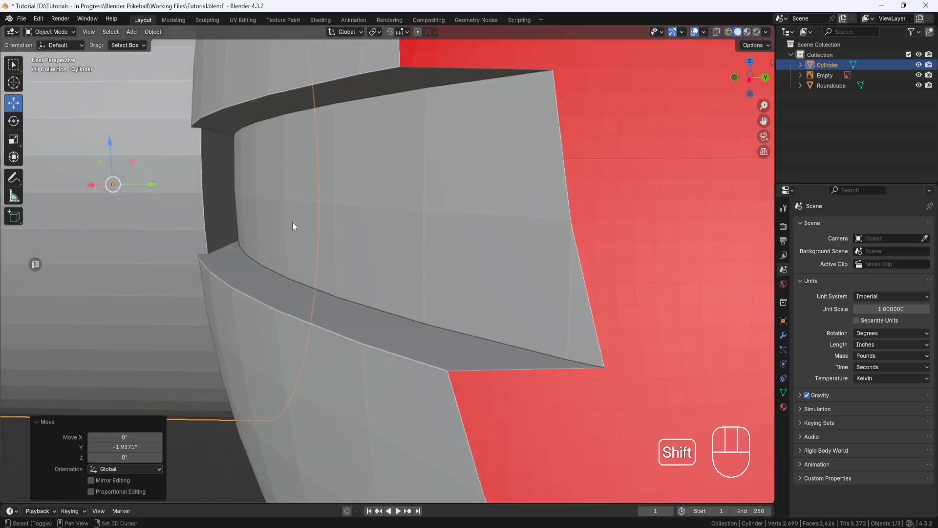
shift+middle_drag(292, 222, 455, 259)
scroll(391, 250, up, 3)
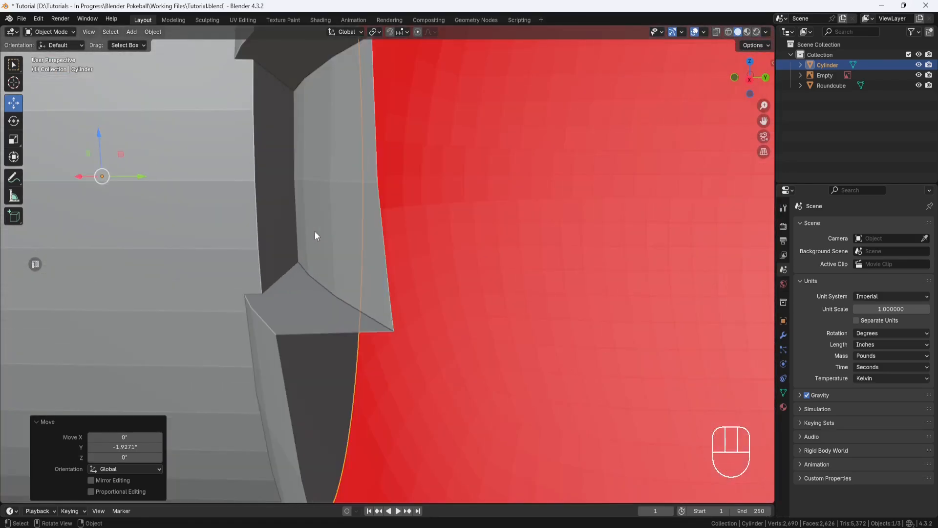
scroll(315, 230, down, 1)
shift+middle_drag(315, 231, 367, 258)
drag(200, 205, 391, 277)
middle_drag(390, 277, 255, 199)
drag(255, 199, 262, 195)
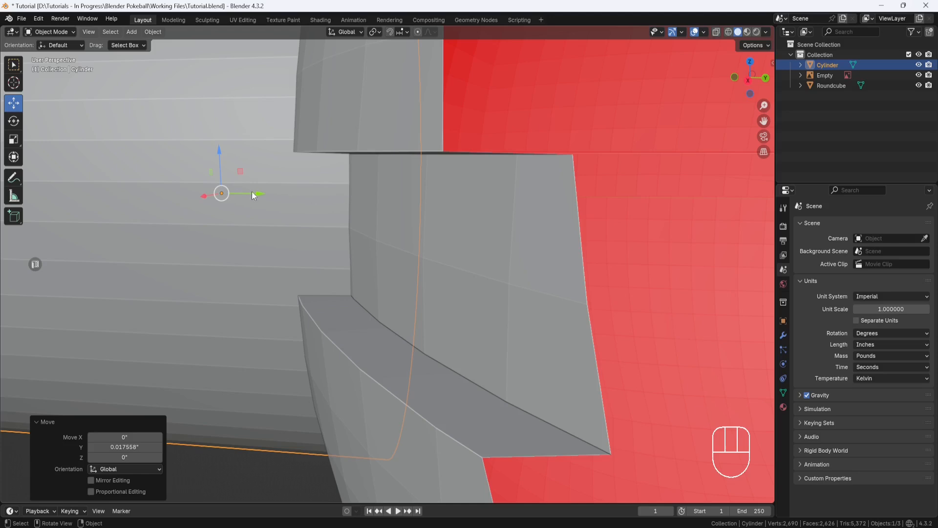
drag(253, 195, 390, 275)
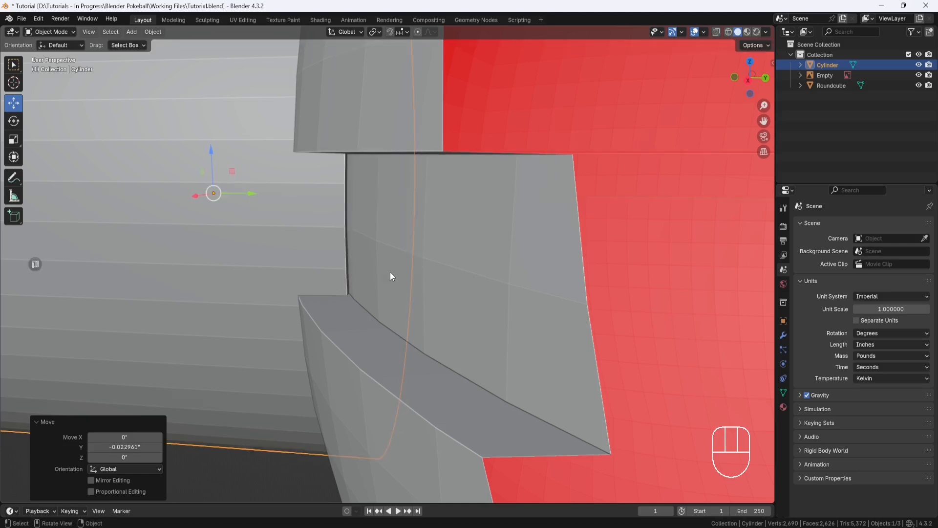
Fine-tune the cylinder's Y position against the recessed band surface, finishing with a nudge of about 0.0007 inches
middle_drag(390, 275, 395, 262)
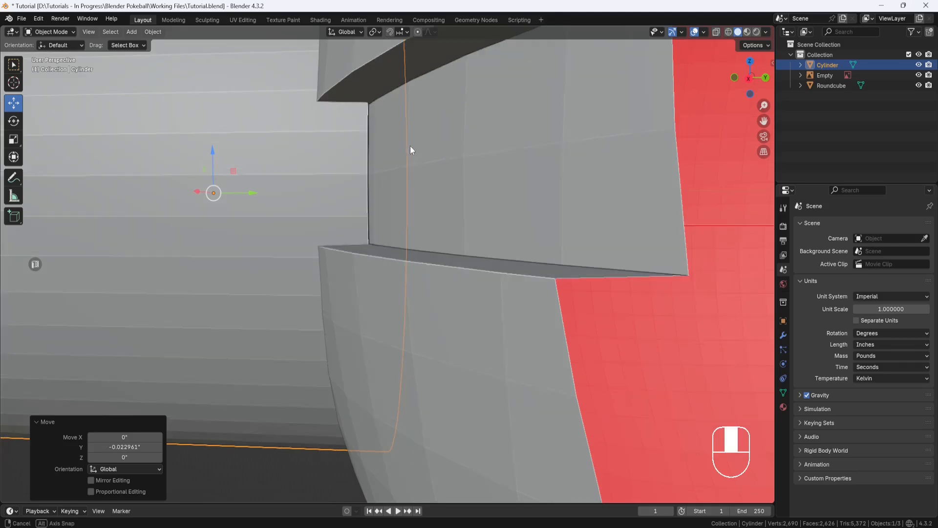
middle_drag(409, 144, 298, 189)
drag(253, 193, 316, 205)
mouse_move(316, 205)
shift+middle_down()
mouse_move(399, 242)
mouse_move(329, 211)
shift+middle_up()
drag(255, 199, 251, 198)
middle_drag(306, 226, 336, 232)
shift+drag(255, 199, 259, 200)
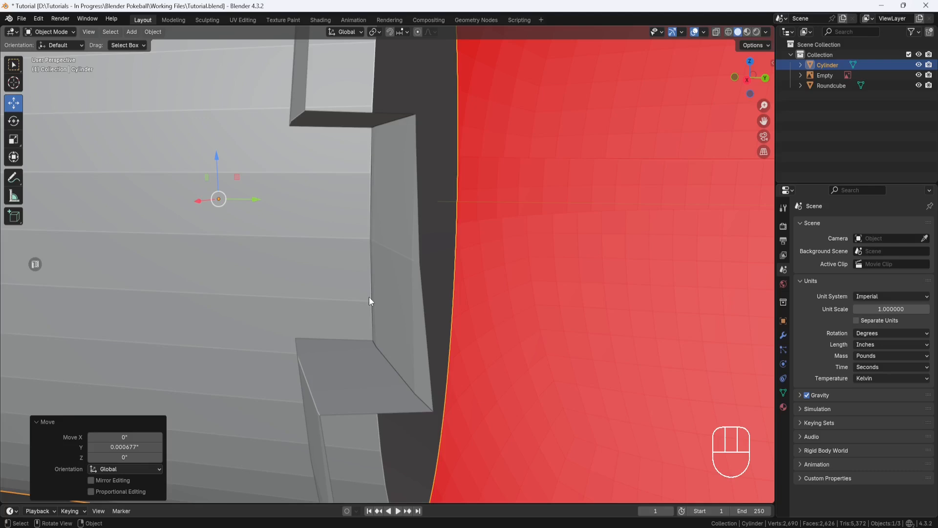
Add a Boolean modifier set to Difference to the ball with the cylinder as its object, and apply it
scroll(369, 297, down, 5)
middle_drag(368, 297, 476, 337)
click(527, 324)
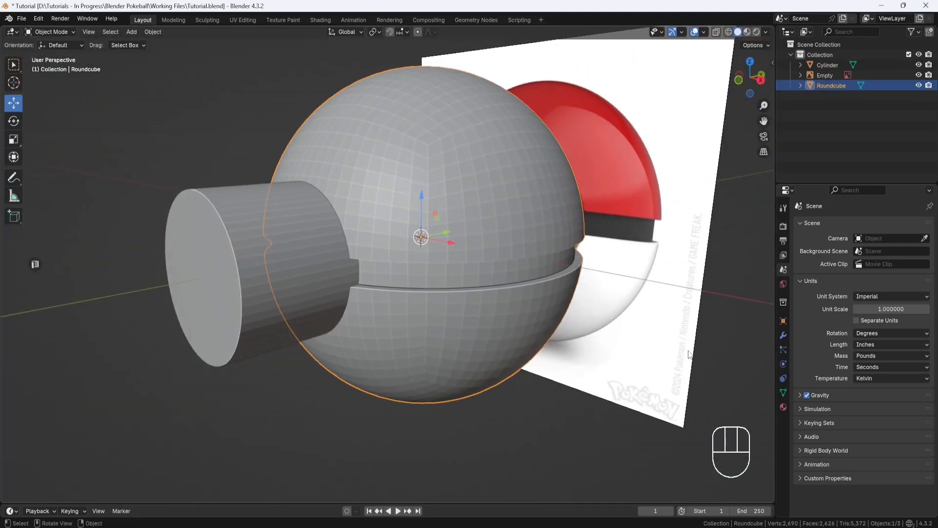
click(783, 335)
click(858, 225)
mouse_move(826, 263)
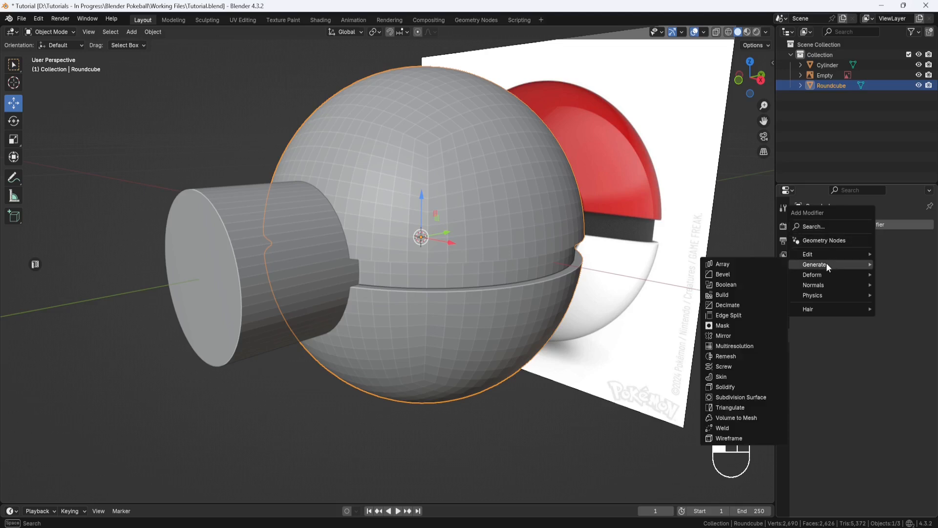
click(741, 283)
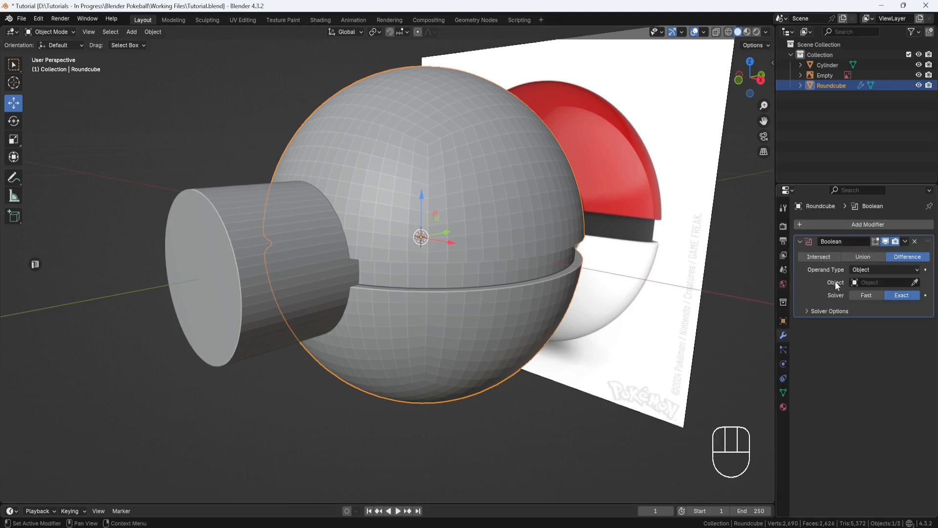
click(914, 283)
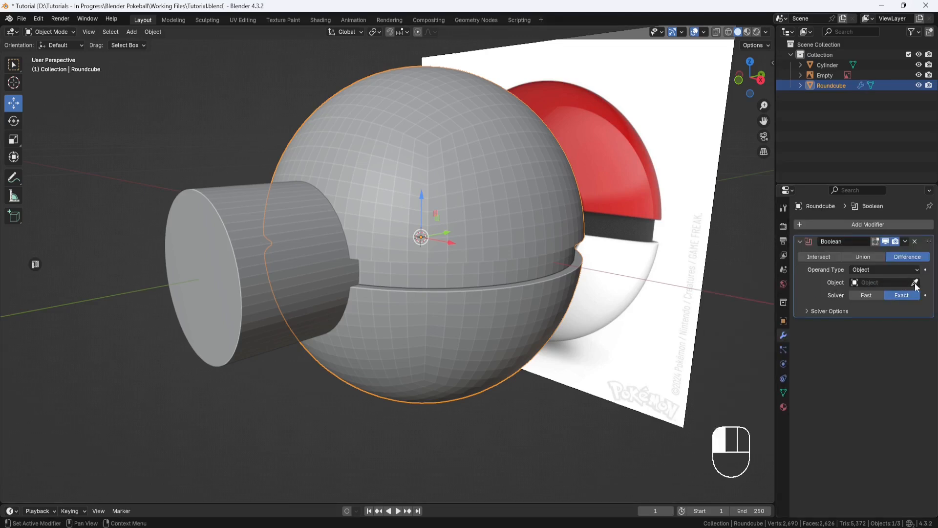
click(224, 213)
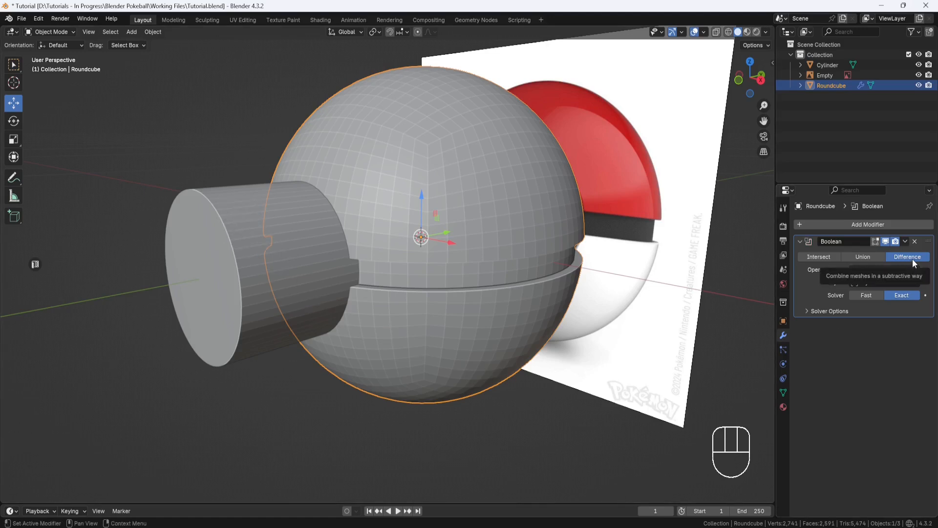
click(906, 242)
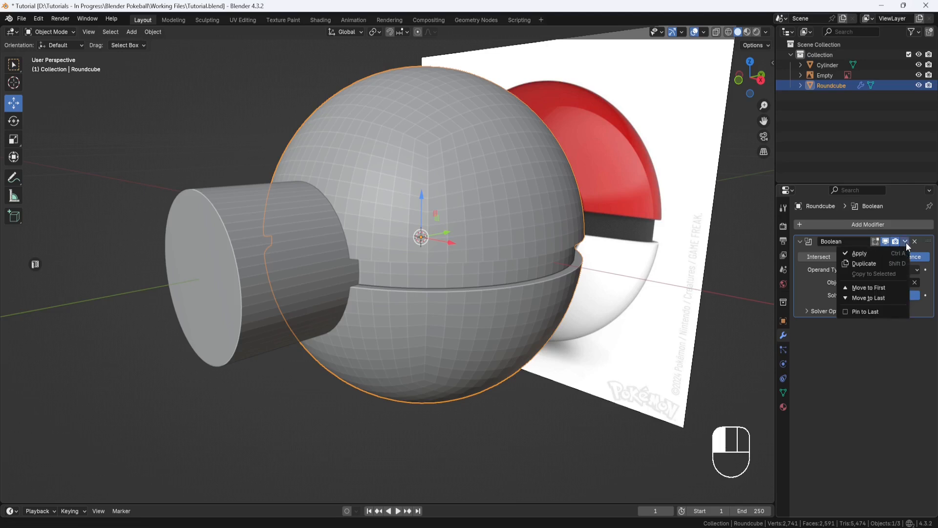
click(878, 253)
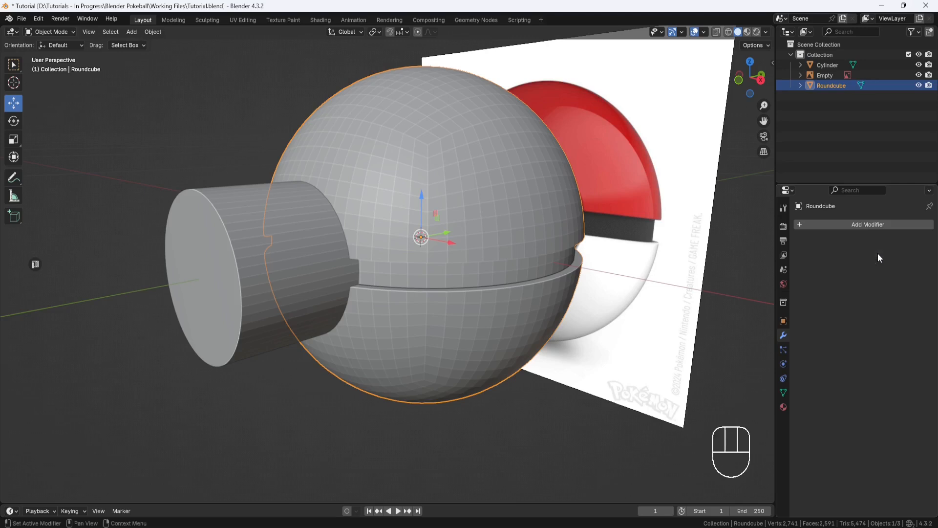
Delete the cylinder used for the cut from the scene
click(831, 64)
right_click(831, 64)
click(790, 64)
Put the cut ball into Edit Mode with vertex selection active, framing where the circular recess meets the band
middle_drag(464, 254, 300, 297)
scroll(300, 297, up, 5)
middle_drag(423, 283, 427, 305)
click(237, 242)
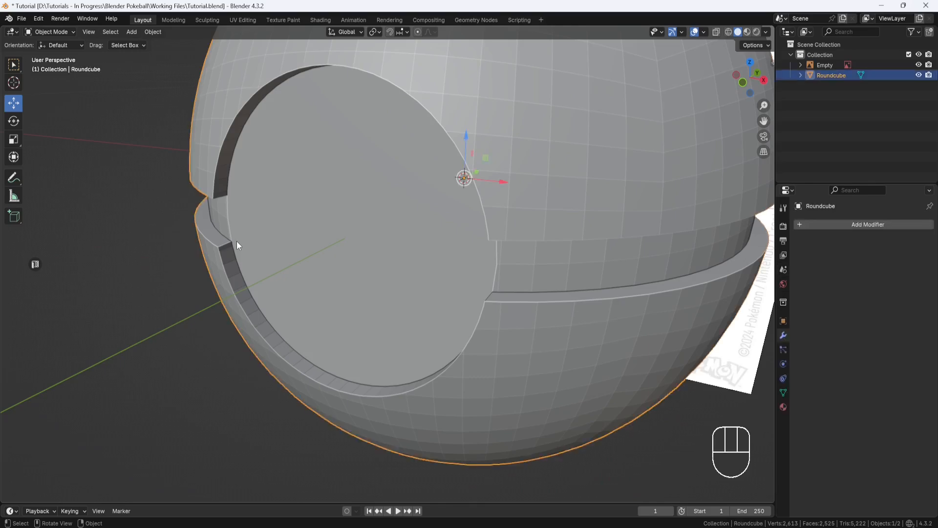
click(74, 32)
click(63, 53)
middle_drag(264, 218, 310, 236)
scroll(310, 237, up, 5)
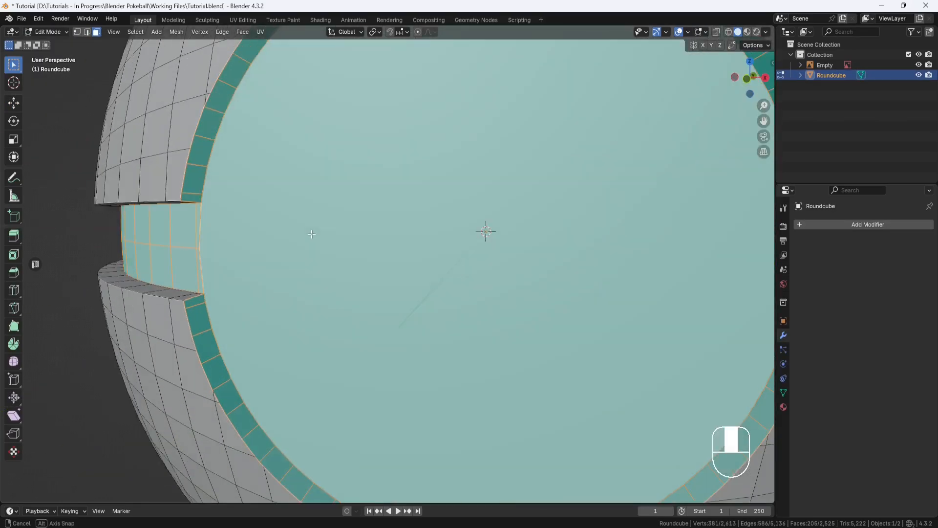
click(78, 32)
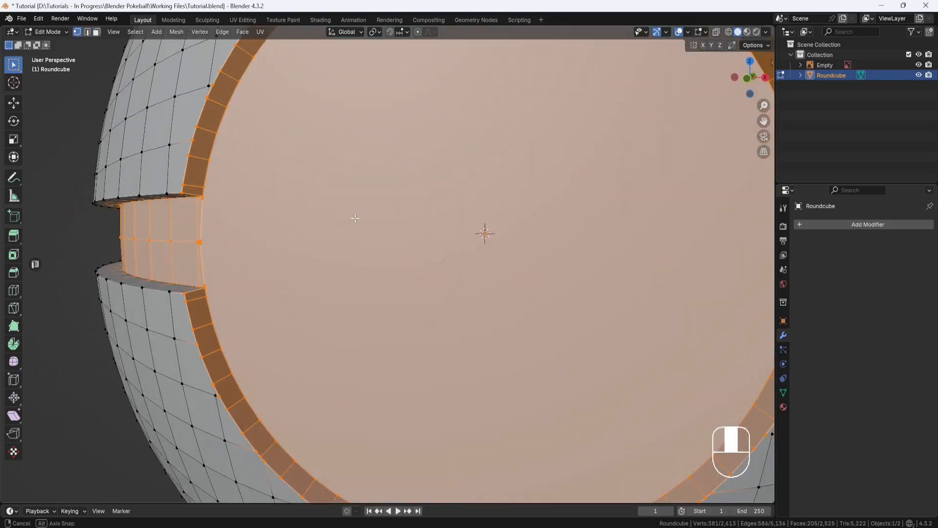
Deselect the mesh and examine the vertices around the circular recess's rim and where it meets the band
click(91, 256)
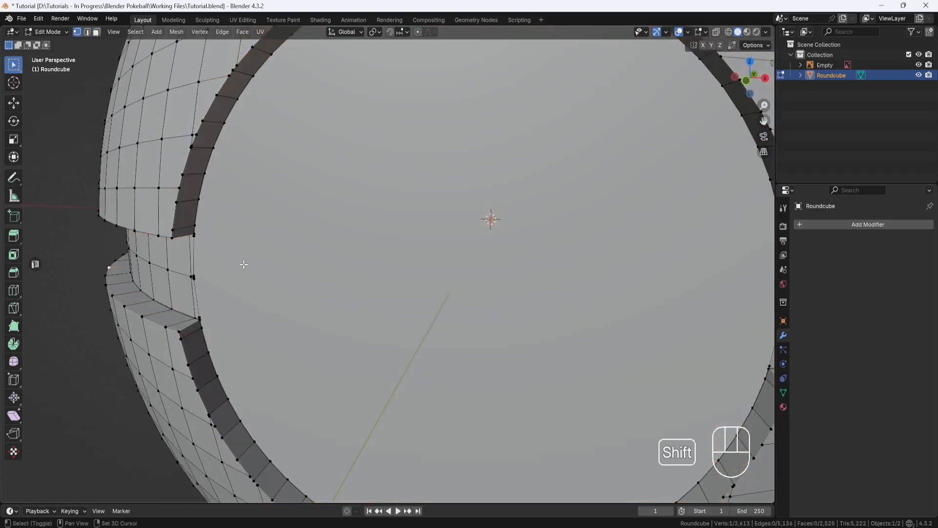
shift+middle_drag(243, 265, 250, 316)
middle_drag(332, 254, 372, 275)
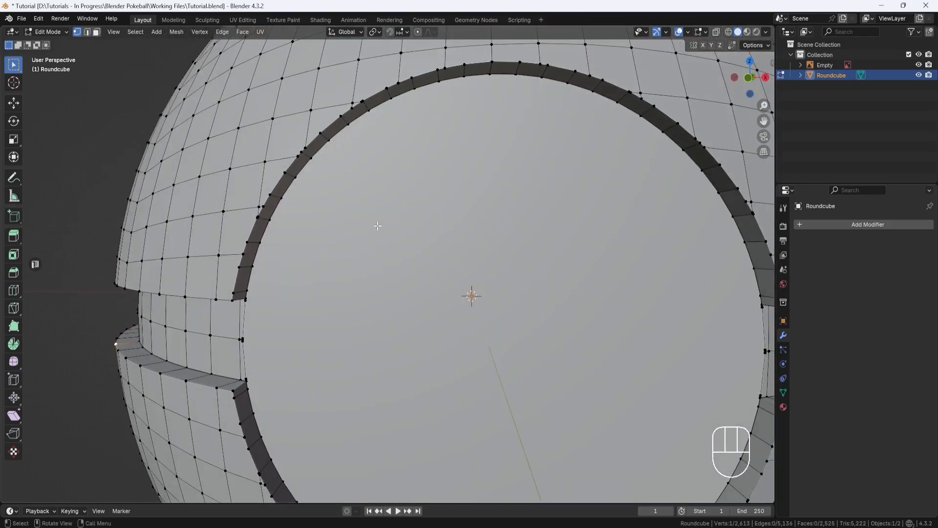
scroll(372, 260, up, 1)
scroll(353, 220, up, 2)
shift+middle_drag(392, 159, 355, 208)
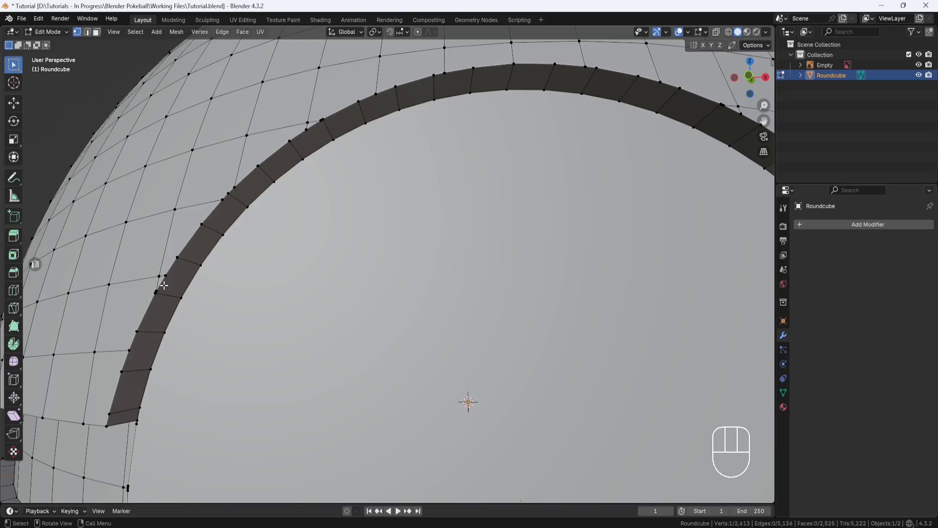
scroll(164, 286, down, 5)
shift+middle_drag(365, 306, 334, 281)
middle_drag(334, 281, 357, 246)
scroll(339, 275, up, 2)
scroll(338, 275, up, 2)
Knife a horizontal edge across the recess's flat face, joining the middle vertices where the band meets it on both sides
click(13, 308)
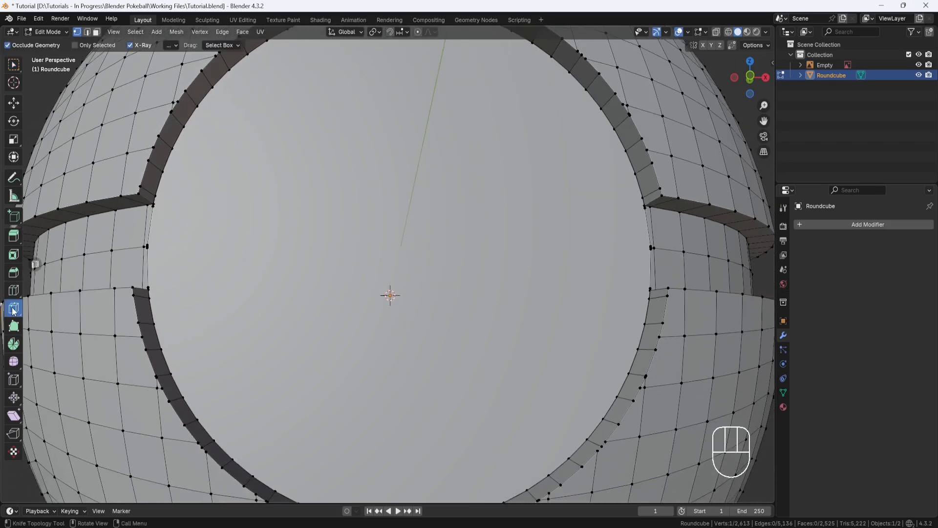
scroll(124, 247, up, 3)
shift+middle_drag(118, 253, 345, 272)
scroll(342, 270, up, 2)
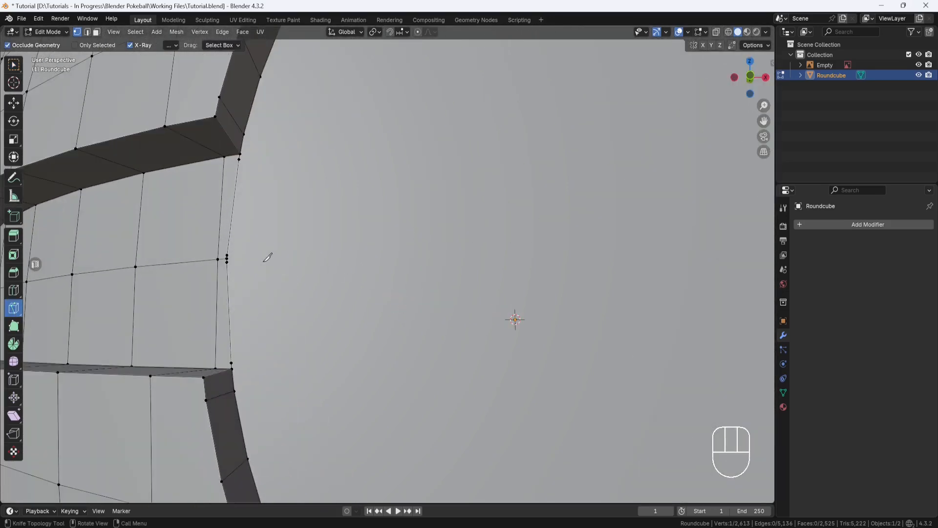
click(227, 256)
scroll(225, 255, down, 3)
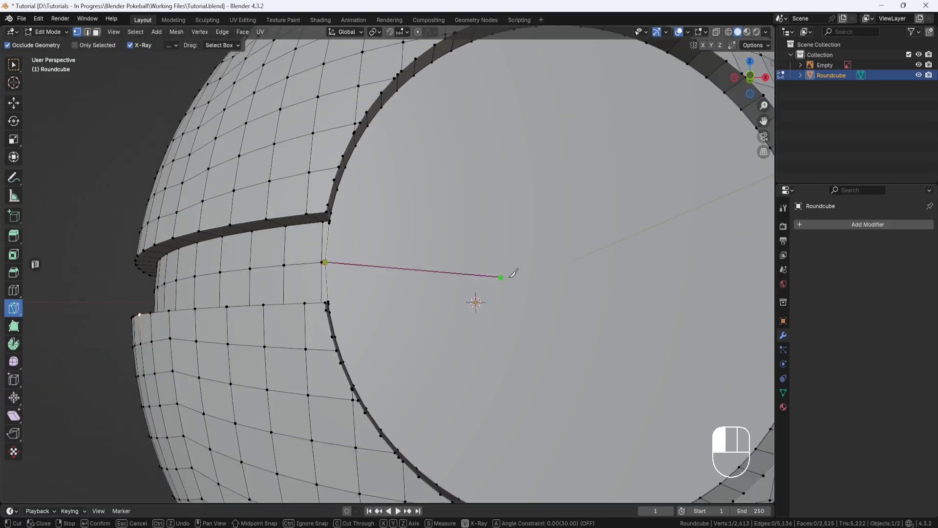
shift+middle_drag(416, 267, 278, 260)
scroll(491, 255, up, 3)
scroll(530, 256, up, 1)
scroll(570, 255, down, 2)
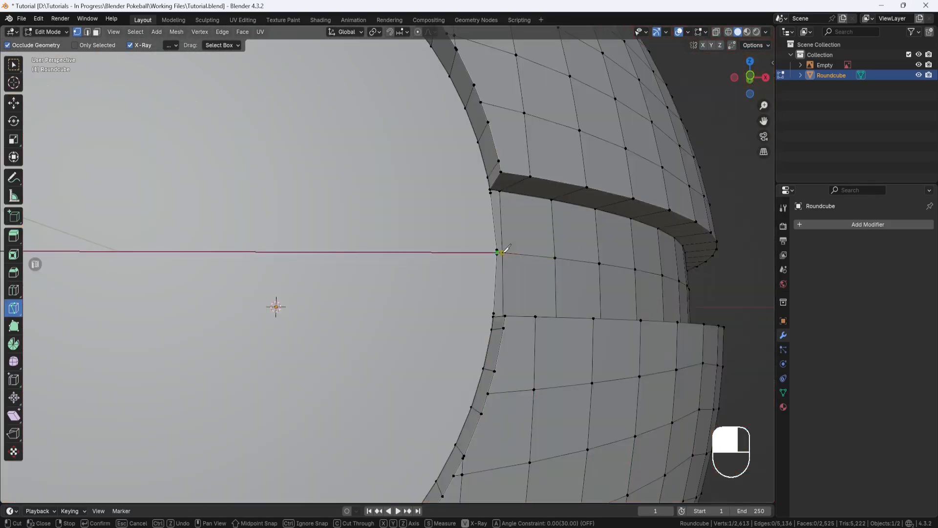
click(506, 253)
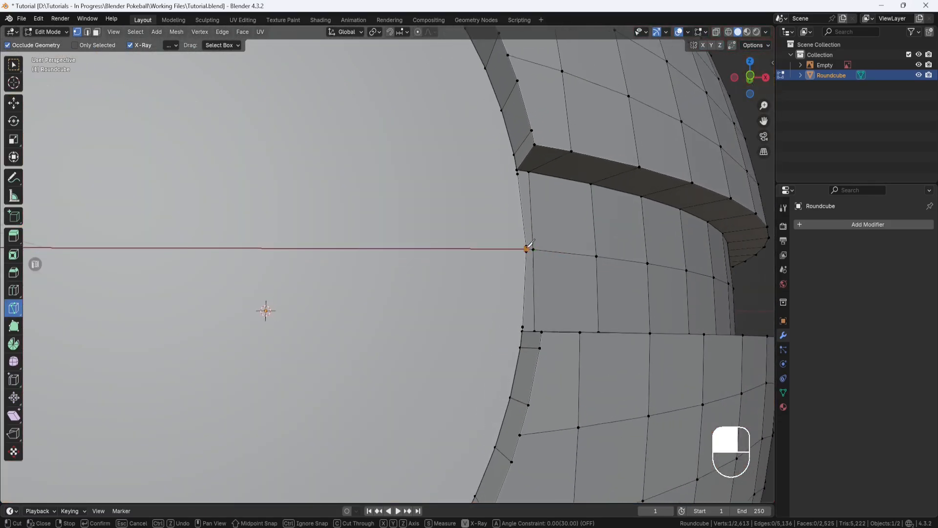
key(Return)
Knife a vertical edge through the recess's flat face from its topmost to its bottommost rim vertex
scroll(514, 243, down, 1)
shift+middle_drag(395, 200, 539, 268)
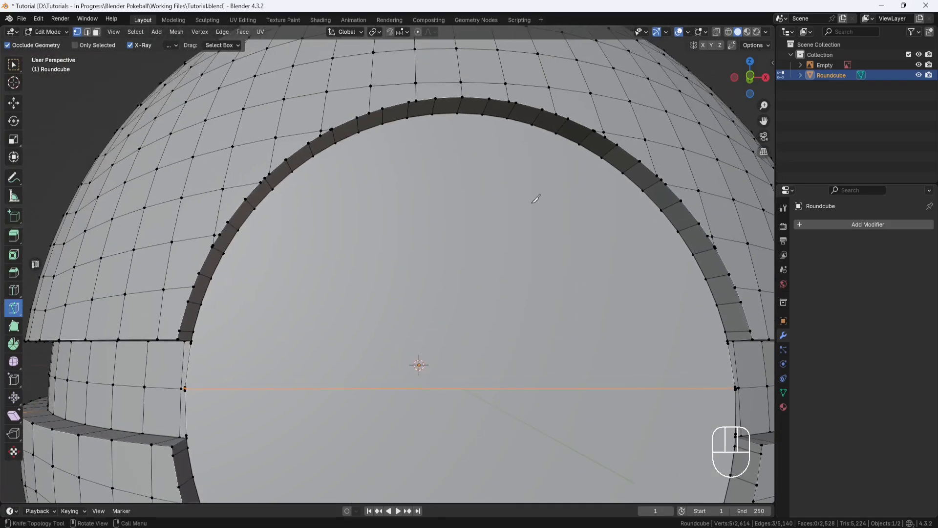
click(458, 113)
scroll(488, 208, down, 1)
shift+middle_drag(491, 196, 495, 81)
click(448, 403)
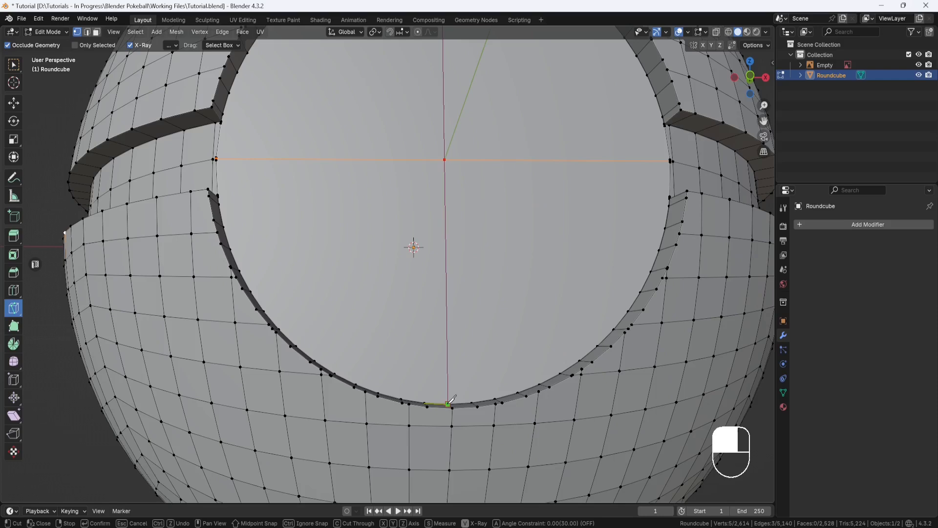
key(Return)
scroll(474, 331, down, 1)
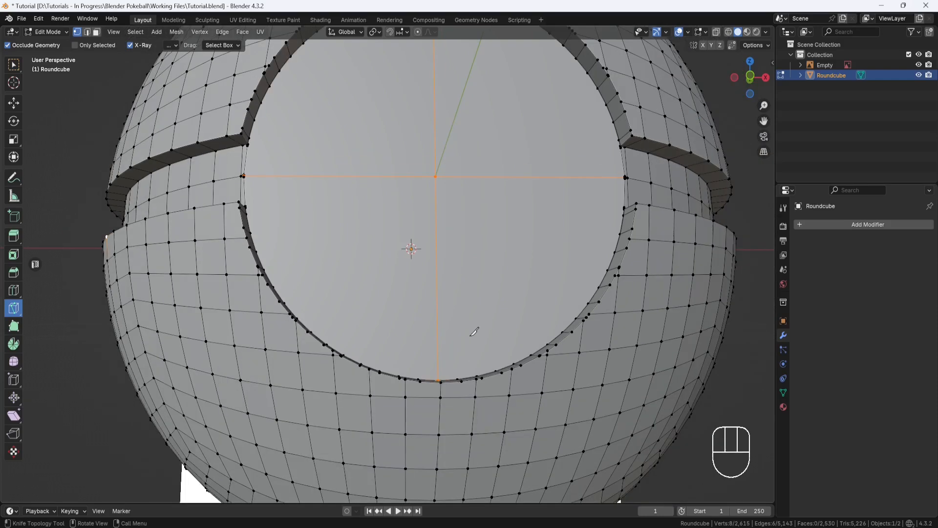
In a front wireframe view with face selection and the Move tool active, delete all faces of the ball's lower half
key(KP_1)
scroll(474, 331, down, 3)
shift+middle_drag(476, 289, 435, 344)
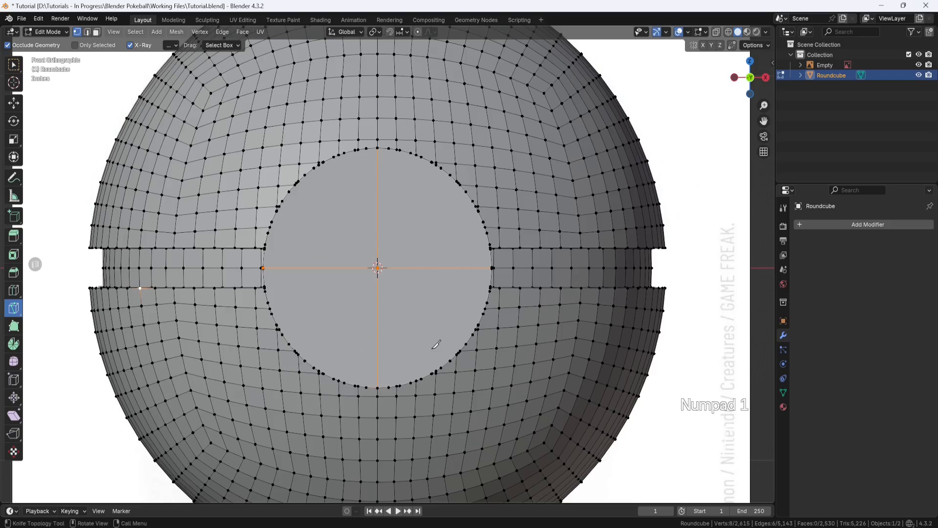
click(15, 105)
click(728, 32)
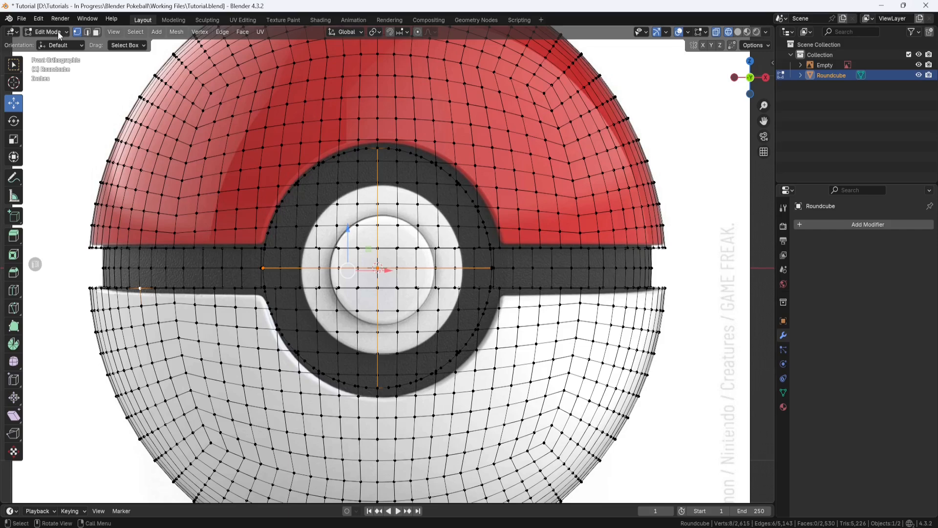
click(98, 32)
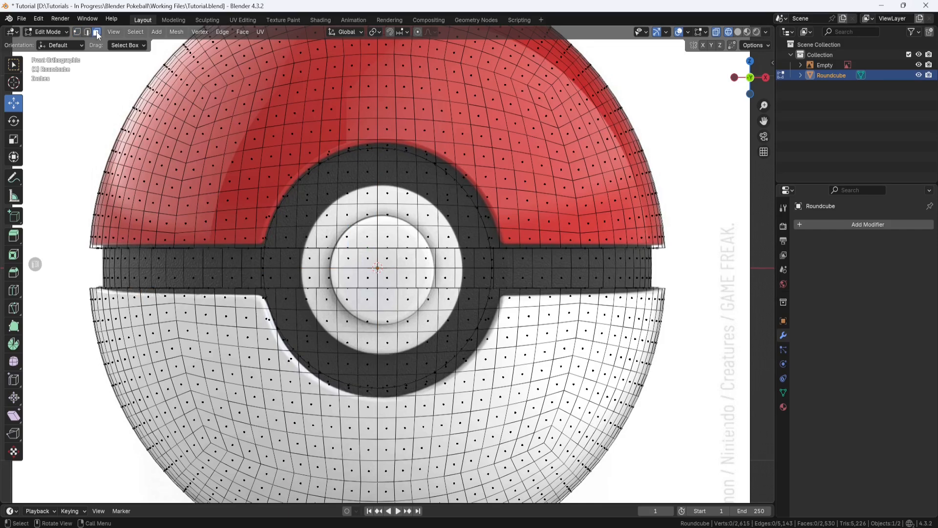
scroll(601, 474, down, 2)
shift+middle_drag(600, 474, 579, 417)
drag(595, 458, 136, 223)
key(x)
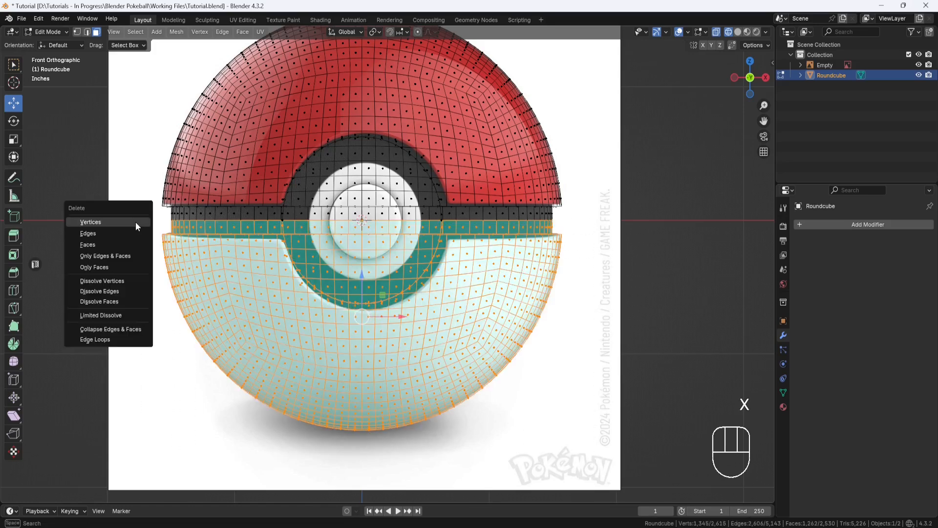
click(118, 247)
Delete the right half of the remaining upper hemisphere, leaving only the upper-left quarter of the ball
shift+middle_drag(506, 106, 481, 220)
drag(554, 100, 339, 374)
key(x)
click(339, 374)
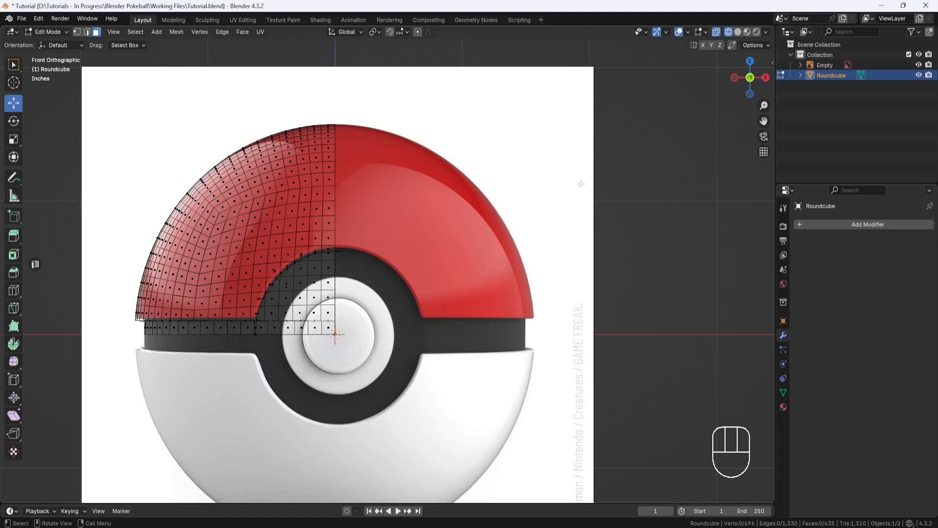
Restore solid shading with vertex selection and get close to the corner where the recess rim meets the band
click(737, 36)
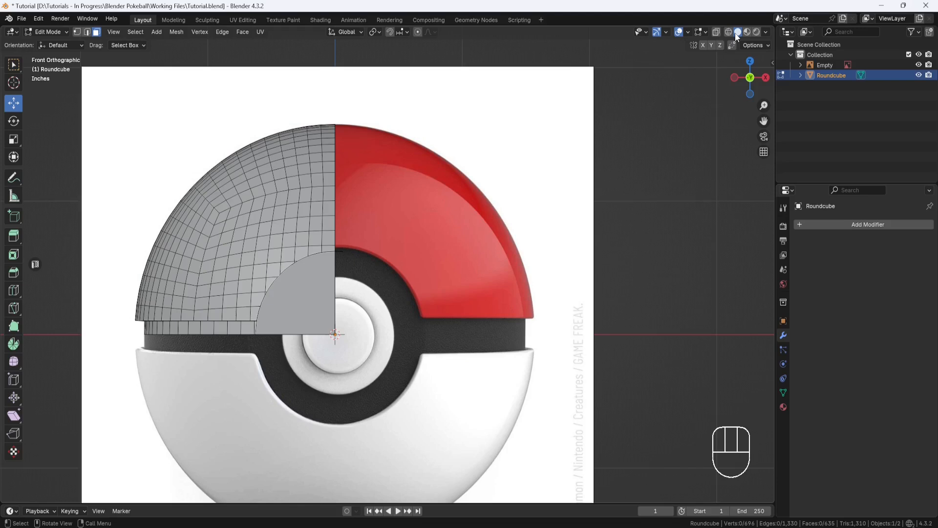
click(77, 32)
shift+middle_drag(267, 294, 328, 287)
scroll(327, 288, up, 2)
scroll(328, 287, up, 3)
middle_drag(274, 313, 384, 182)
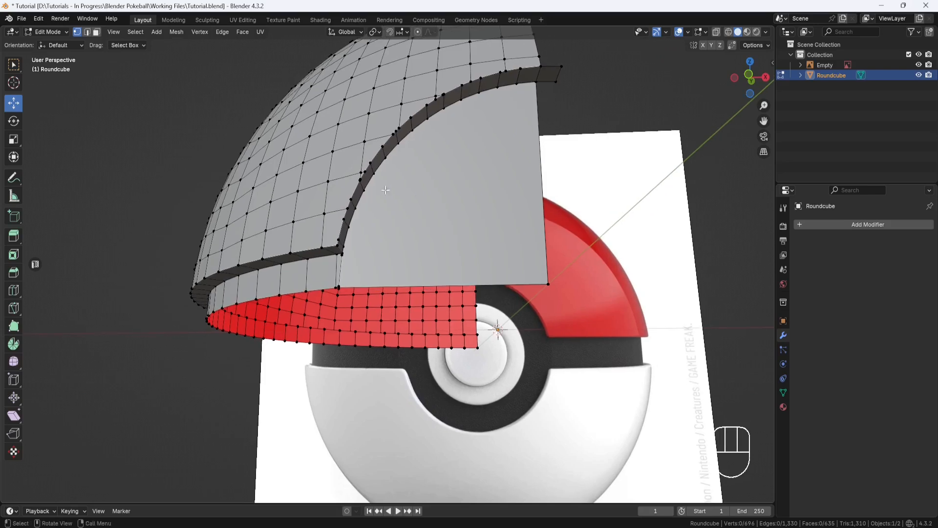
scroll(341, 262, up, 6)
shift+middle_drag(304, 246, 334, 208)
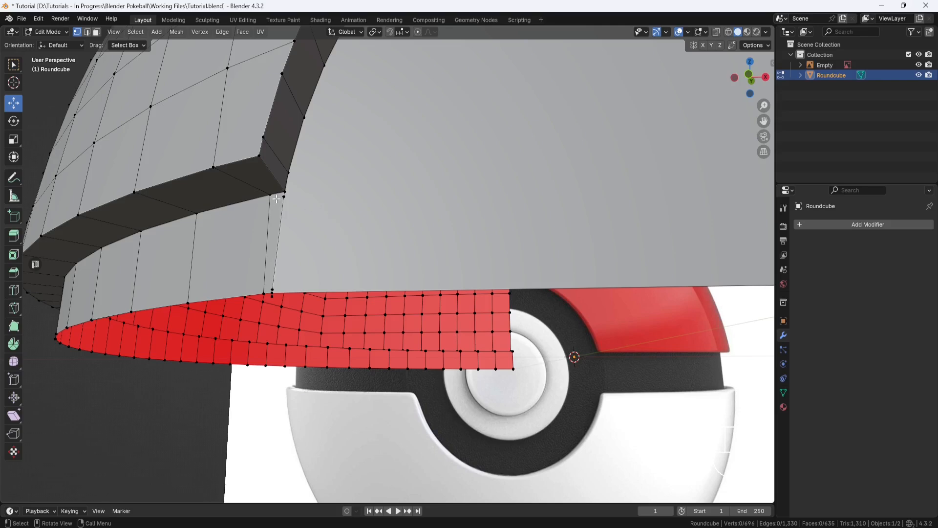
scroll(283, 194, down, 3)
shift+middle_drag(283, 194, 273, 210)
scroll(292, 216, up, 2)
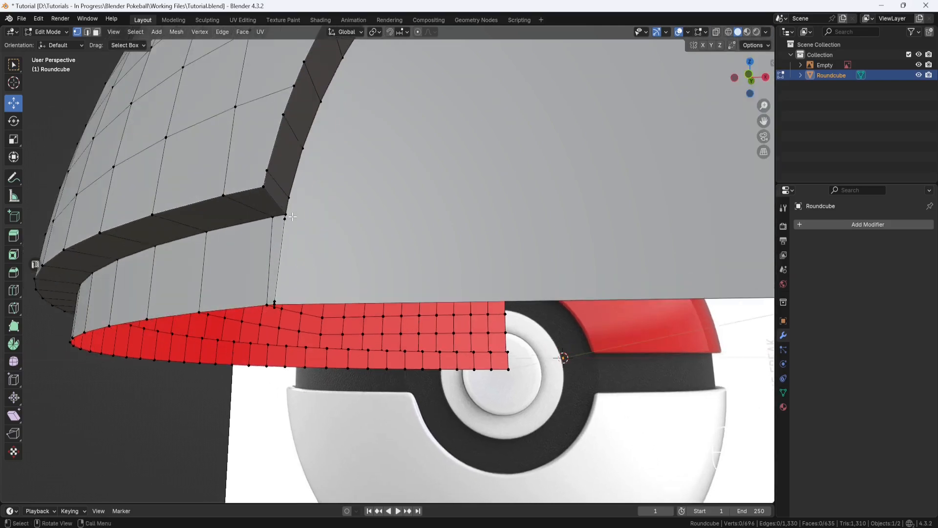
Try to remove the extra vertex just below the recess rim's corner by deleting it and by dissolving it, undoing each attempt
click(285, 217)
right_click(335, 224)
click(329, 403)
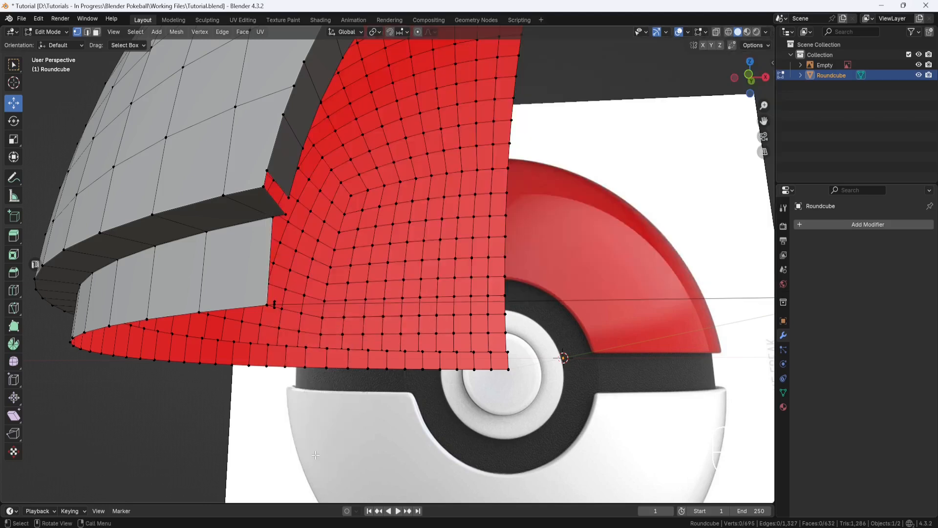
key(ctrl+z)
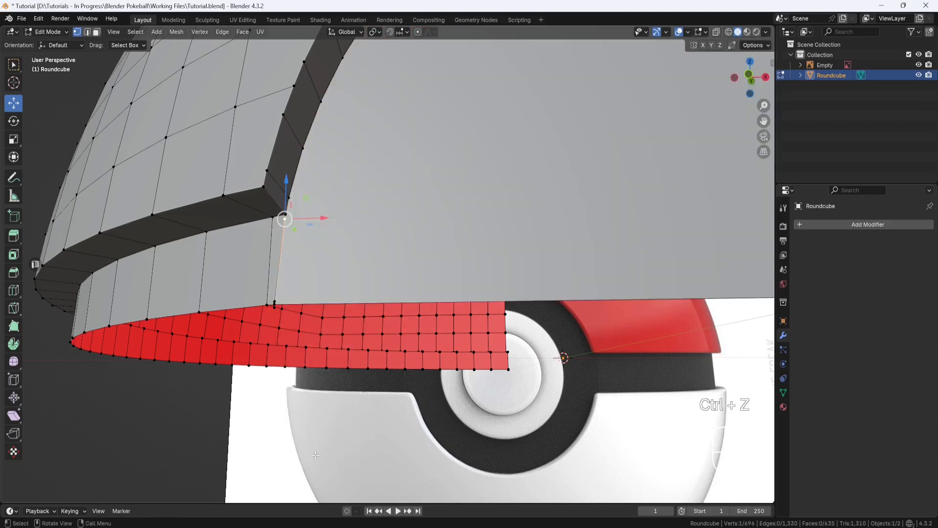
right_click(365, 246)
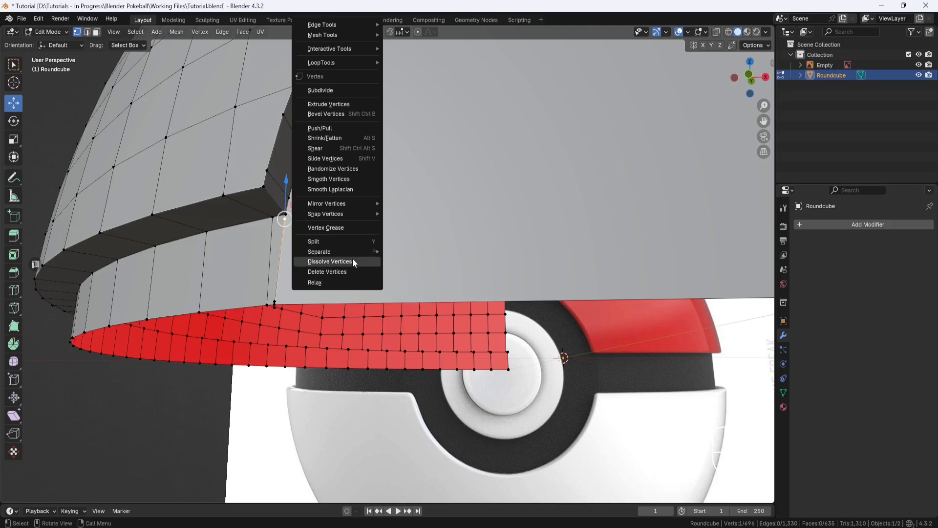
click(354, 262)
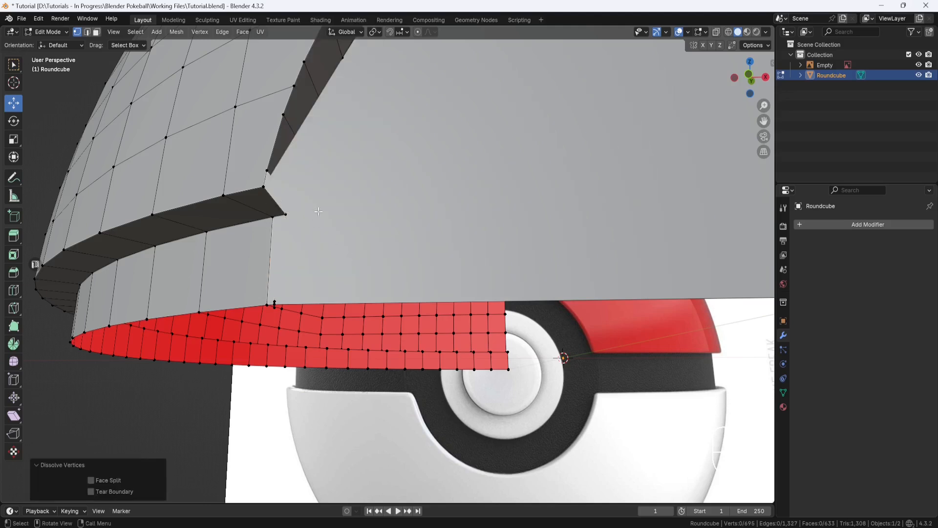
key(ctrl+z)
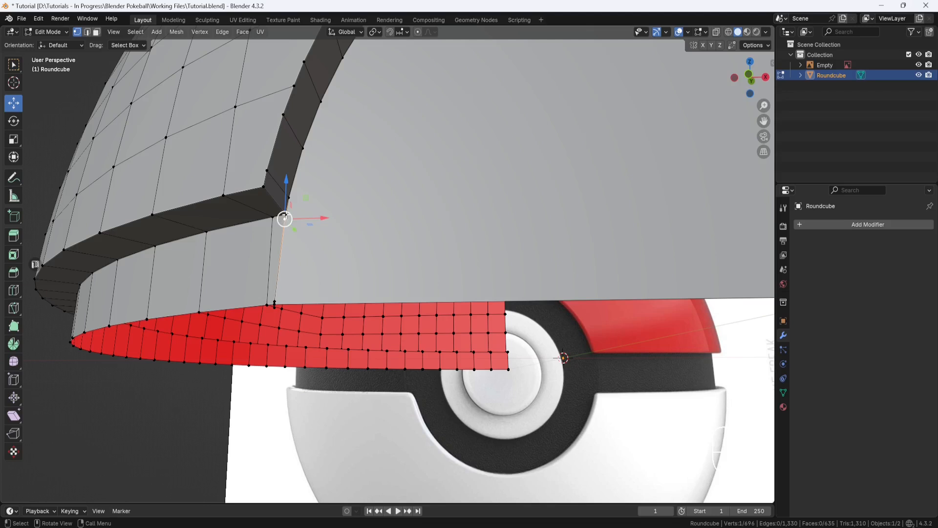
Merge the extra vertex below the recess rim's corner into the corner vertex using Merge At Last
drag(285, 218, 285, 214)
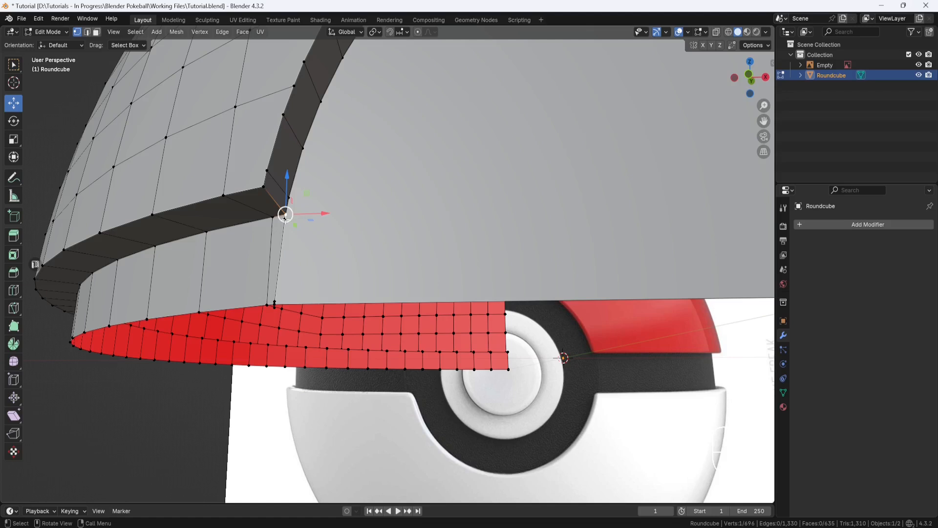
drag(285, 214, 285, 219)
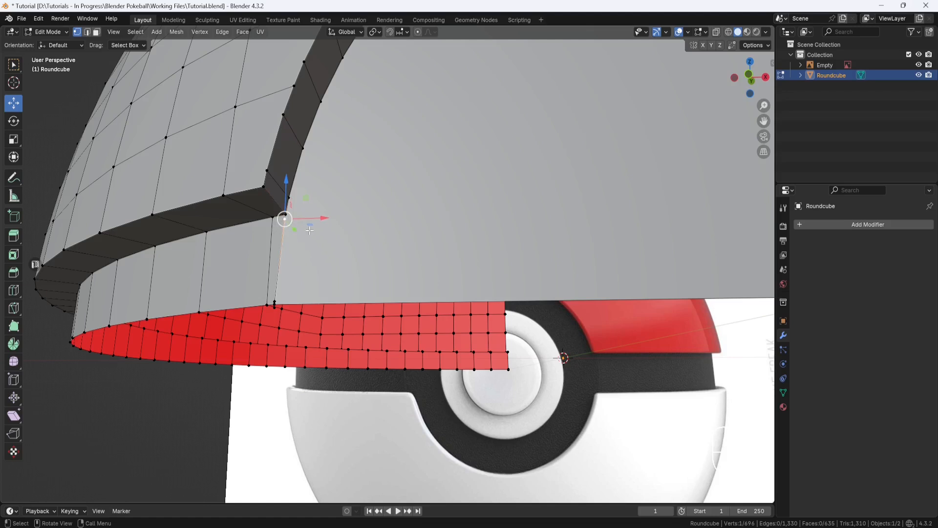
shift+click(285, 215)
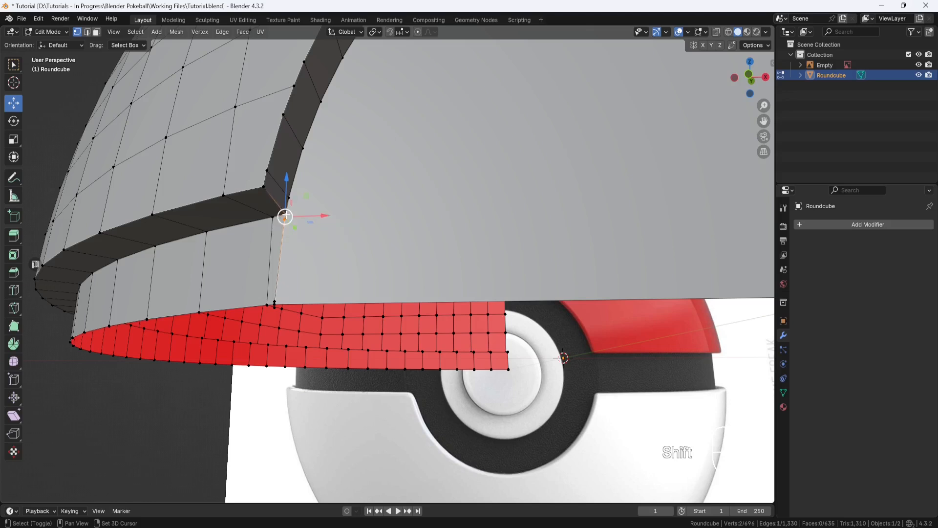
right_click(316, 228)
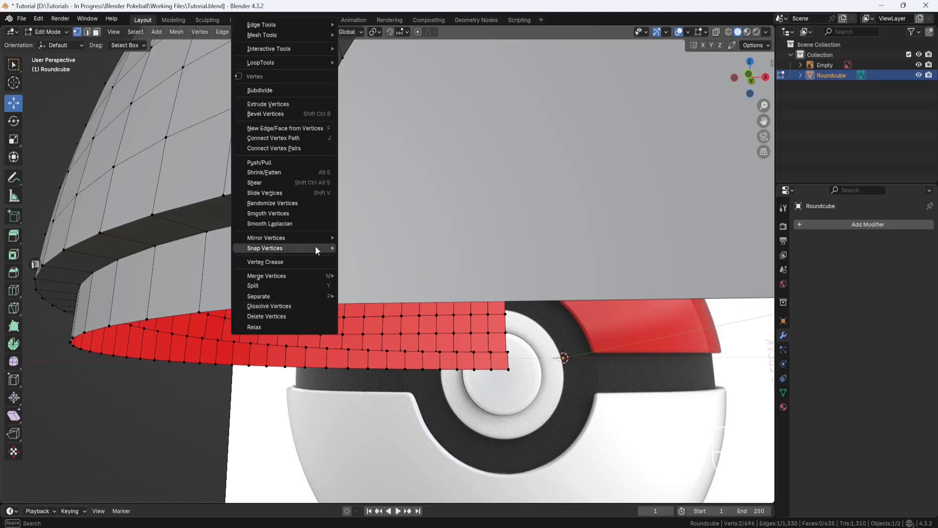
mouse_move(310, 273)
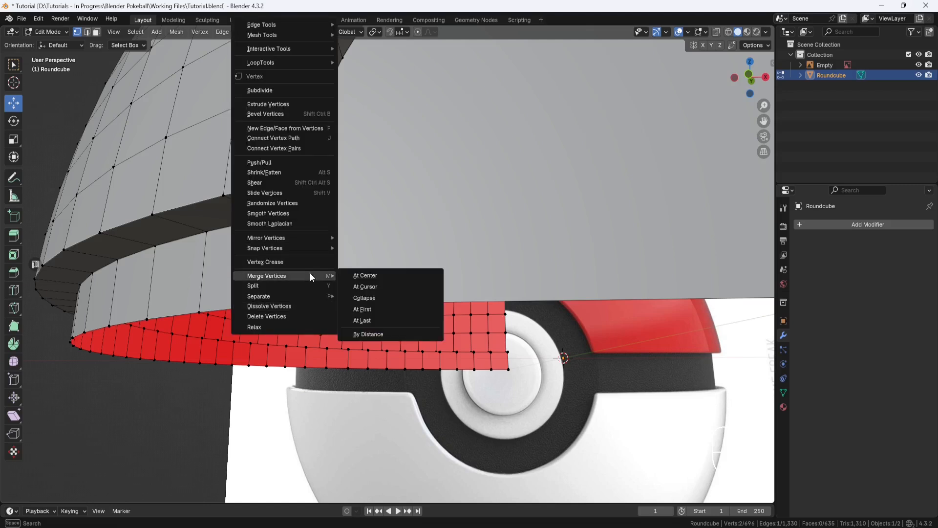
click(369, 320)
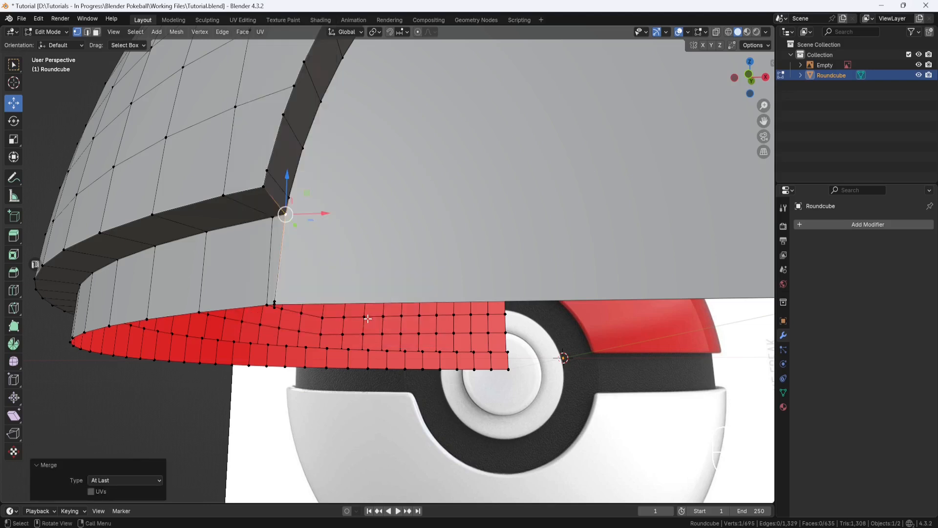
Merge the clustered vertices at the band's lower edge beside the recess into one, using Merge At Last twice
click(274, 301)
shift+click(275, 307)
middle_drag(277, 303, 317, 277)
right_click(317, 277)
mouse_move(320, 277)
click(371, 319)
click(275, 308)
shift+click(276, 302)
right_click(300, 285)
click(346, 331)
With face selection active, delete the stray rim face sticking out past the centre line at the top of the recess
middle_drag(345, 323, 341, 268)
scroll(340, 269, down, 1)
shift+middle_drag(467, 176, 327, 439)
shift+middle_drag(723, 108, 614, 149)
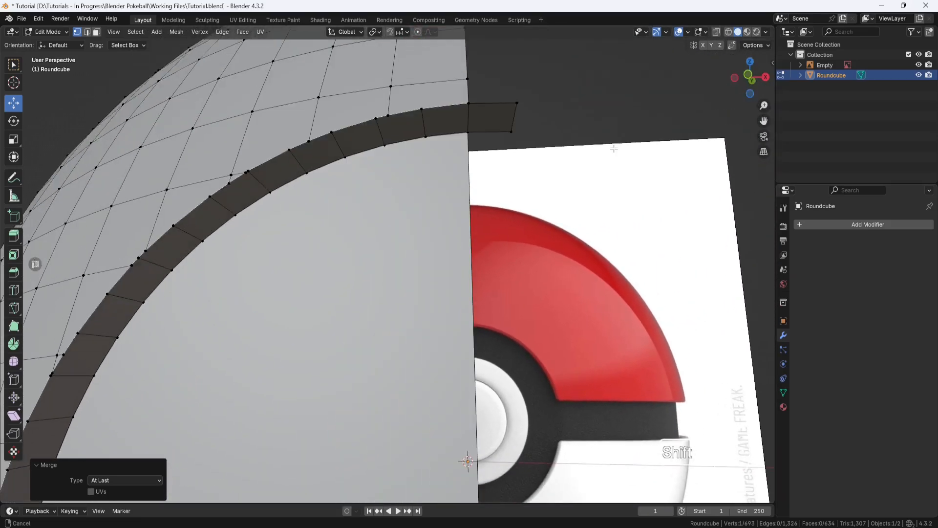
click(97, 32)
click(503, 118)
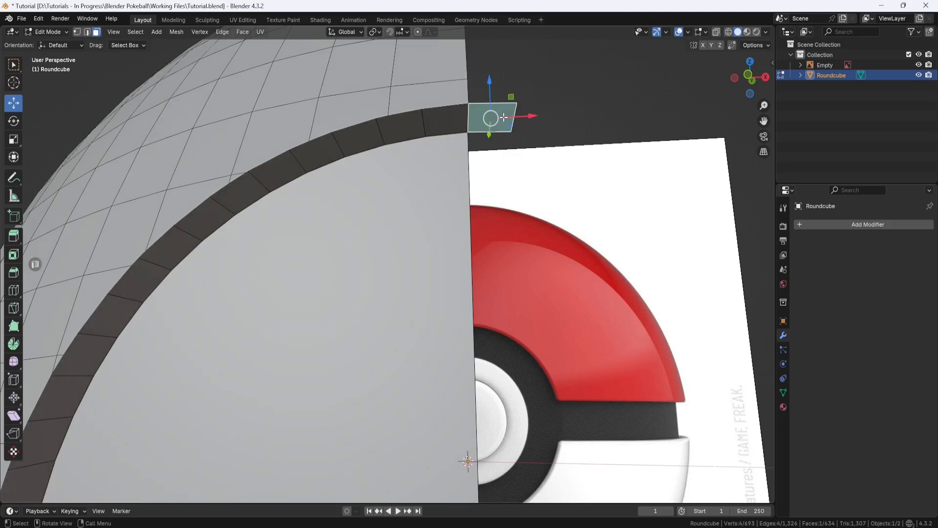
right_click(504, 117)
mouse_move(504, 118)
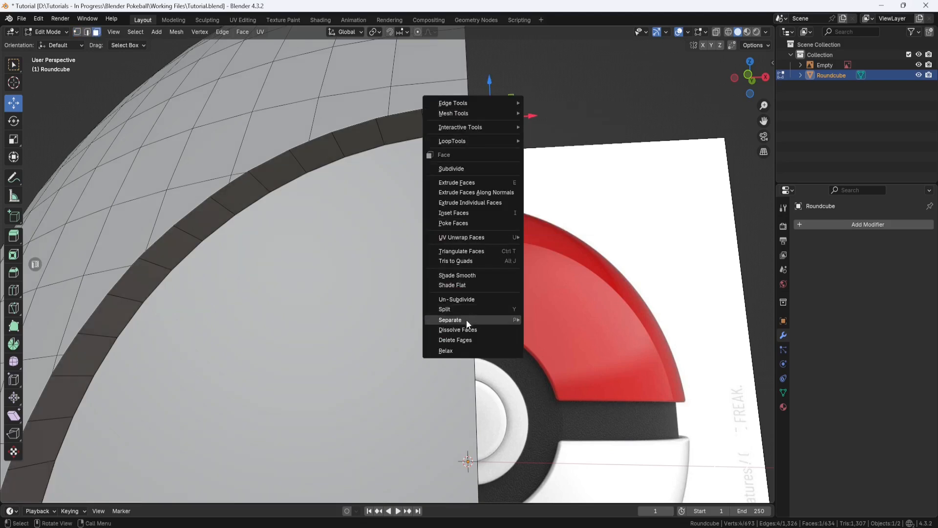
click(462, 339)
shift+middle_drag(436, 236, 506, 181)
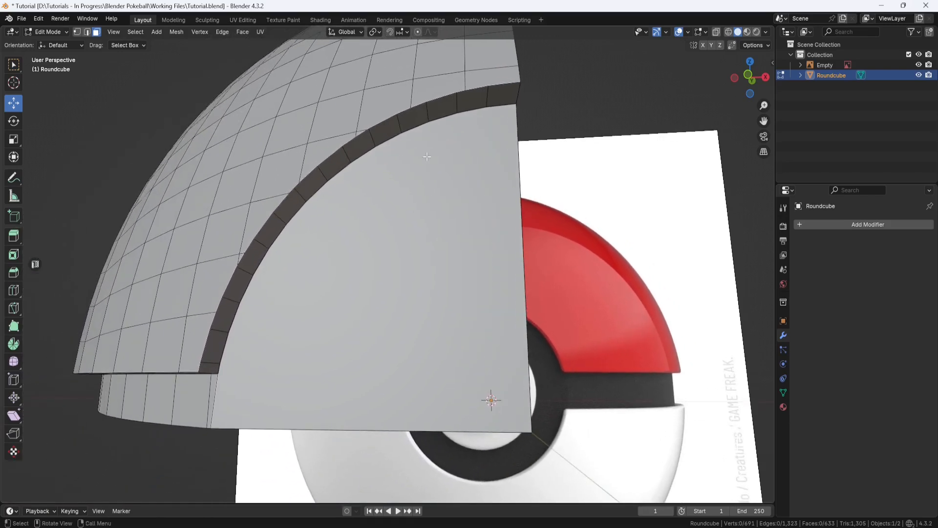
With vertex selection active, merge the extra vertex on the recess rim's upper arc into its adjacent rim vertex using Merge At Last
click(77, 32)
scroll(370, 182, up, 5)
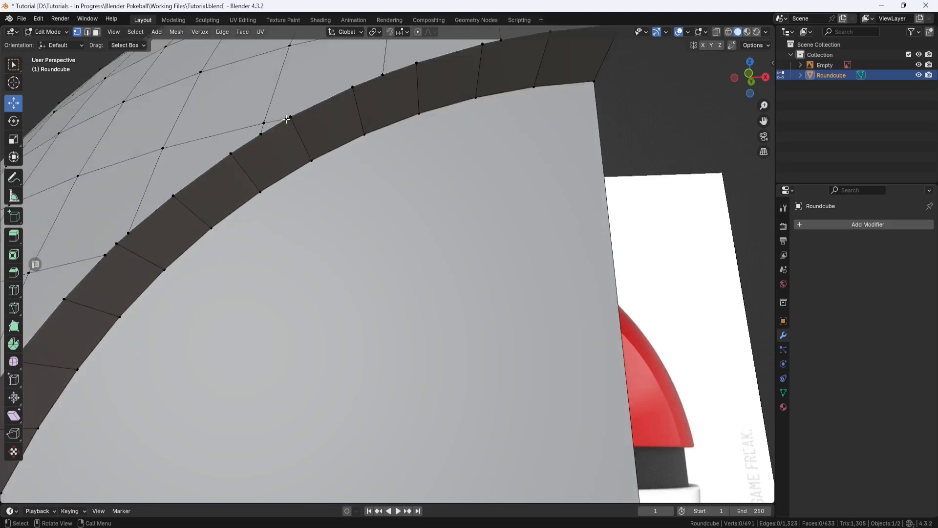
click(287, 119)
shift+click(291, 117)
right_click(300, 108)
mouse_move(286, 345)
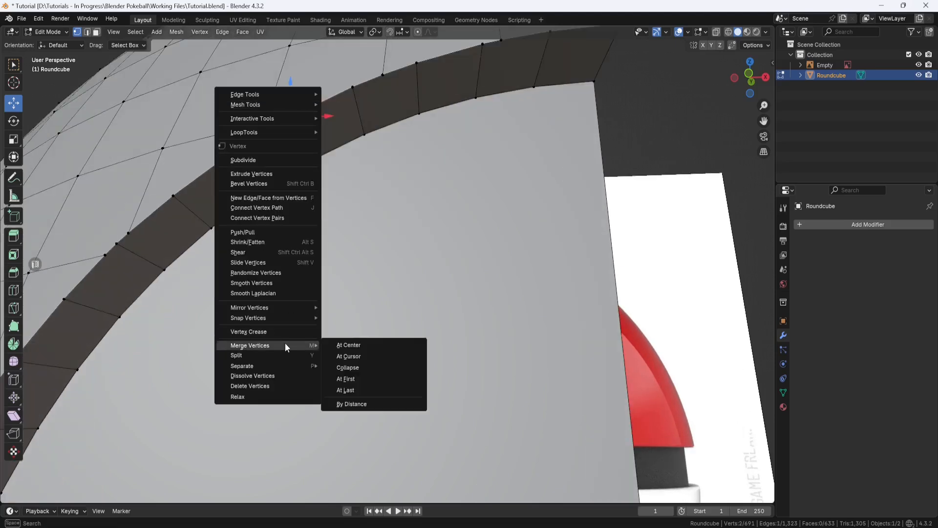
click(345, 390)
Merge the next pair of nearly coincident vertices farther down the rim's outer edge using Merge At Last
shift+middle_drag(392, 188, 450, 174)
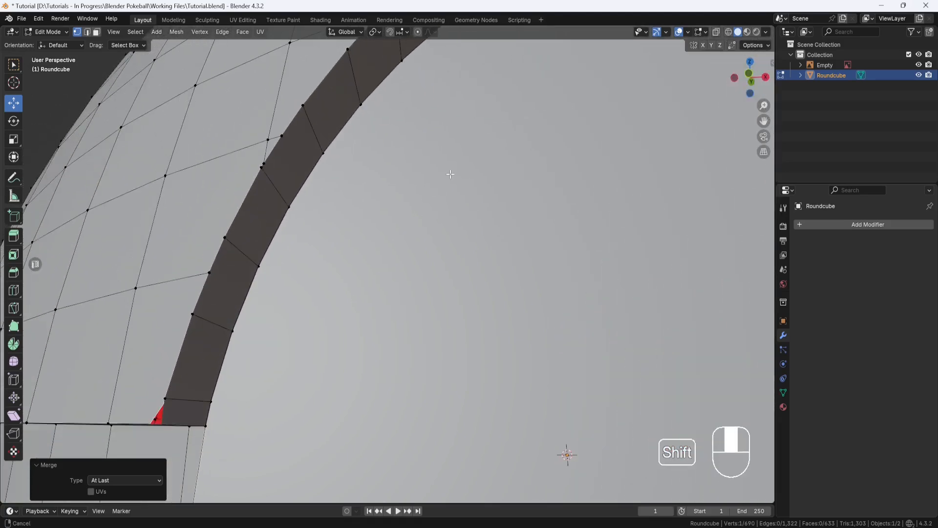
click(264, 163)
shift+click(262, 167)
right_click(261, 166)
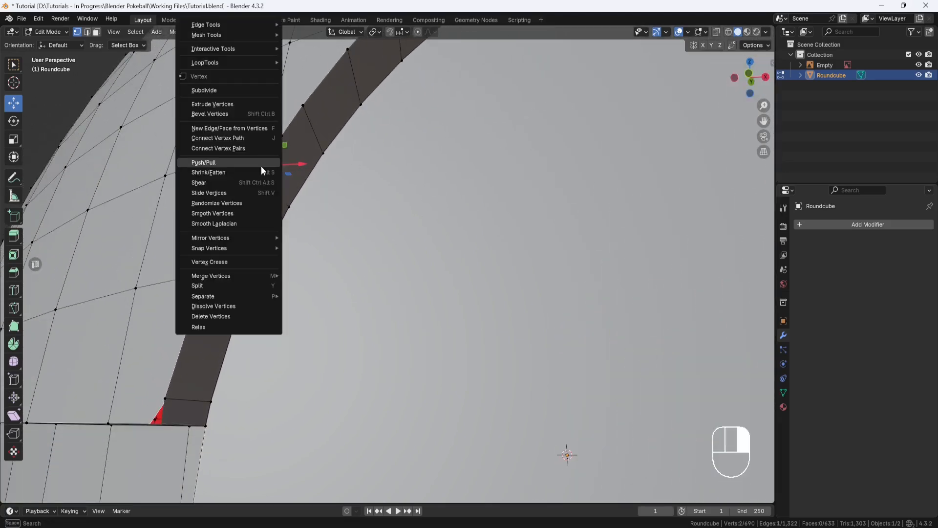
click(314, 321)
shift+middle_drag(314, 321, 298, 299)
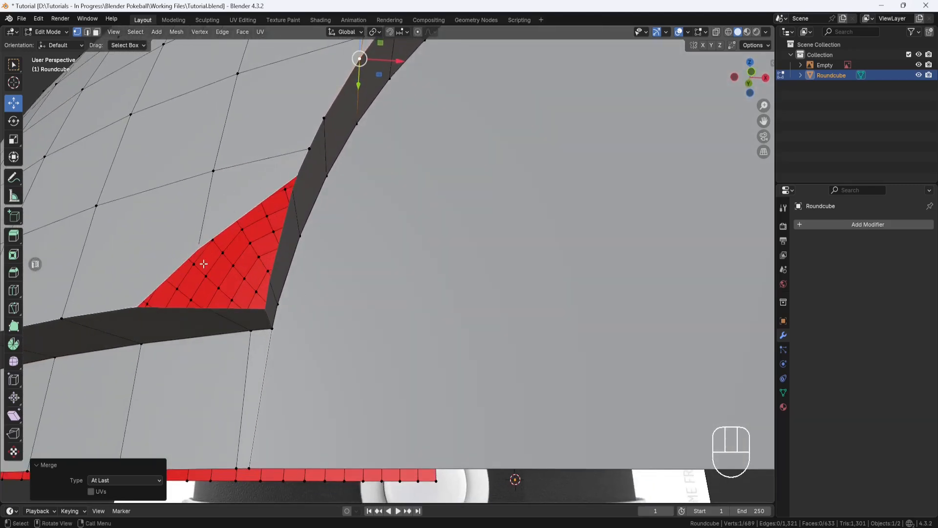
Set the viewport's focal length to 100 mm and hide the sidebar
click(772, 63)
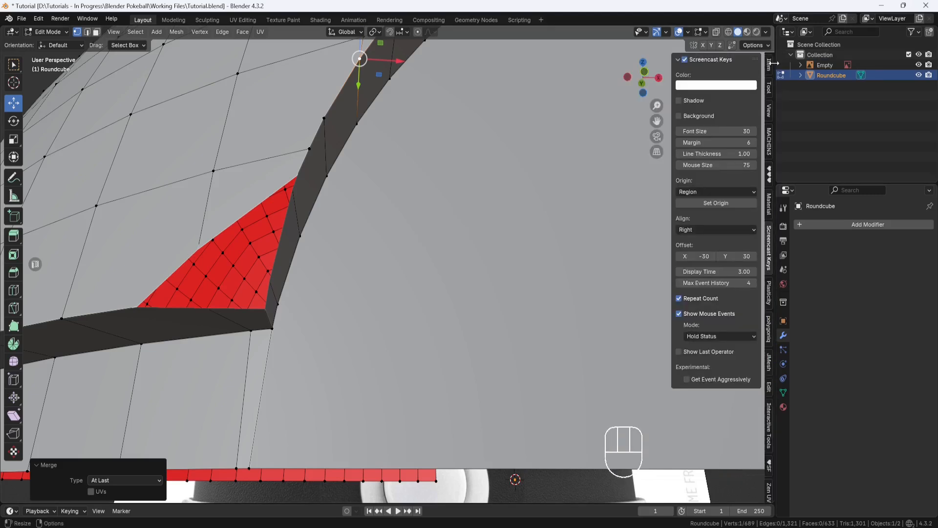
click(770, 111)
click(726, 75)
text(100)
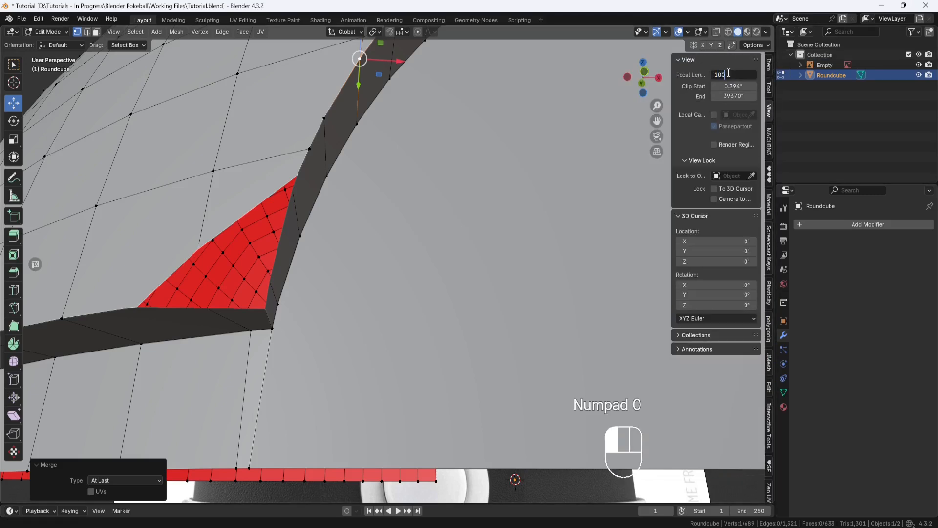
key(Return)
scroll(601, 137, down, 1)
shift+middle_drag(439, 175, 567, 139)
middle_drag(475, 213, 431, 199)
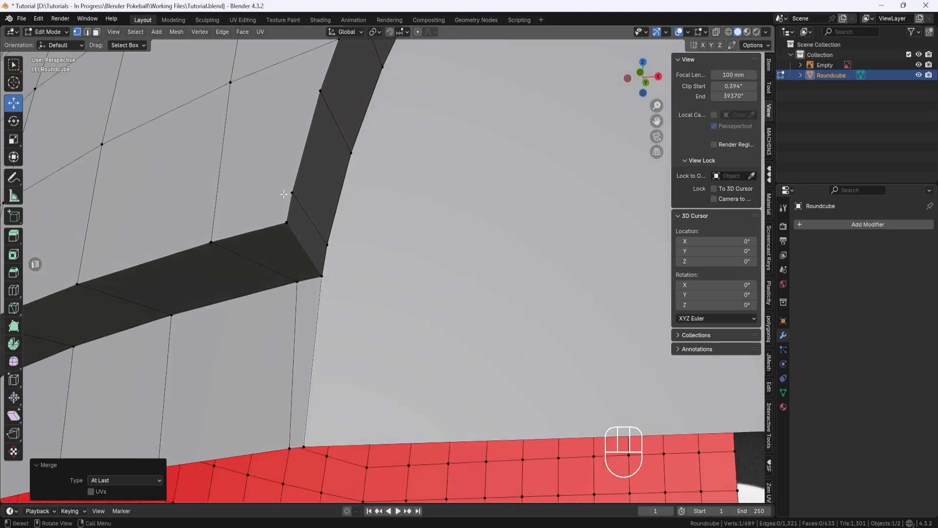
key(n)
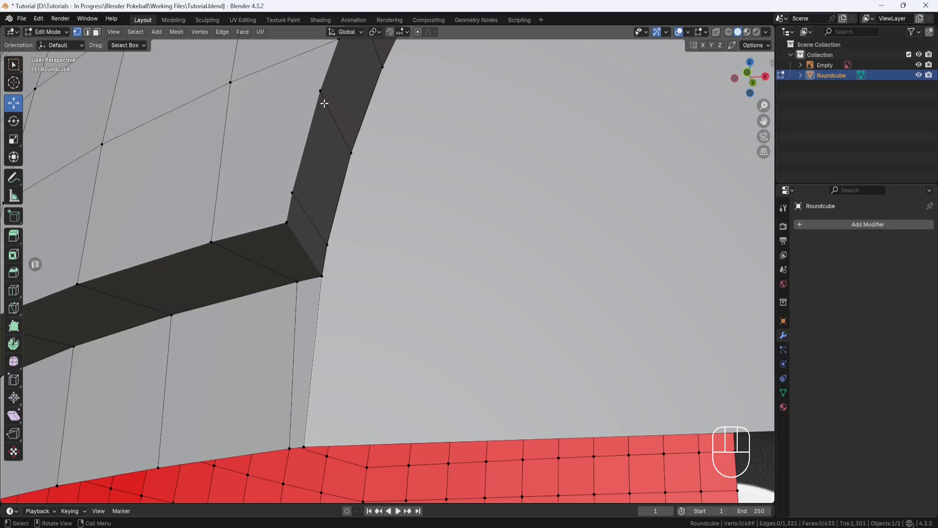
Add two loop cuts along the dome above its lower edge, slid by factors of about 0.582 and -0.350
click(13, 291)
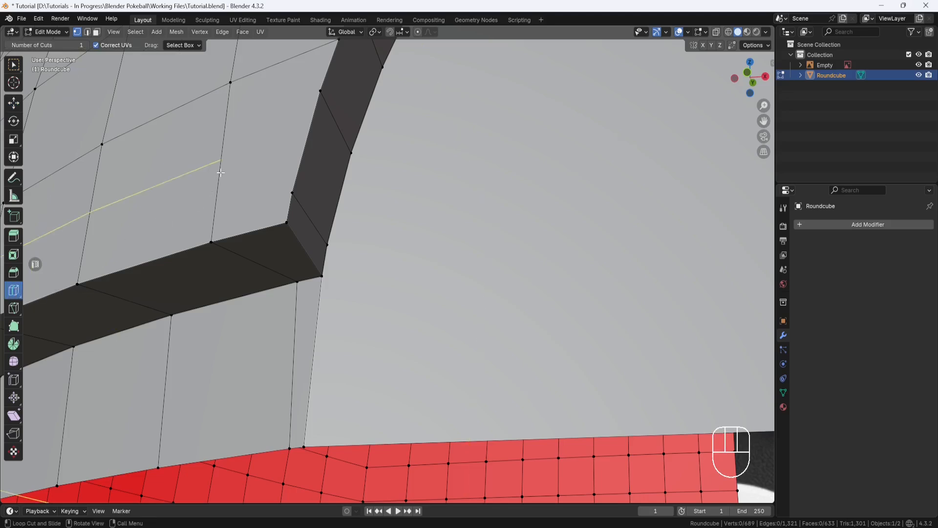
drag(220, 171, 218, 217)
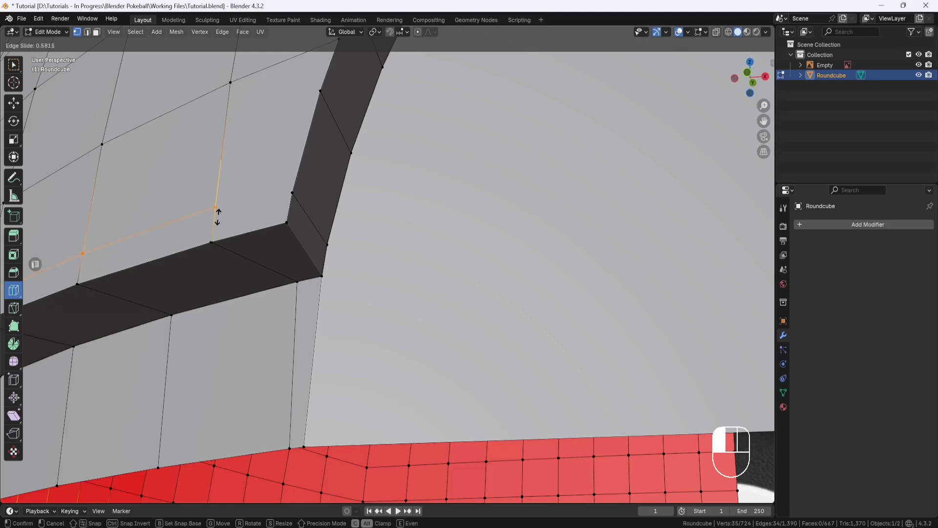
drag(218, 217, 218, 217)
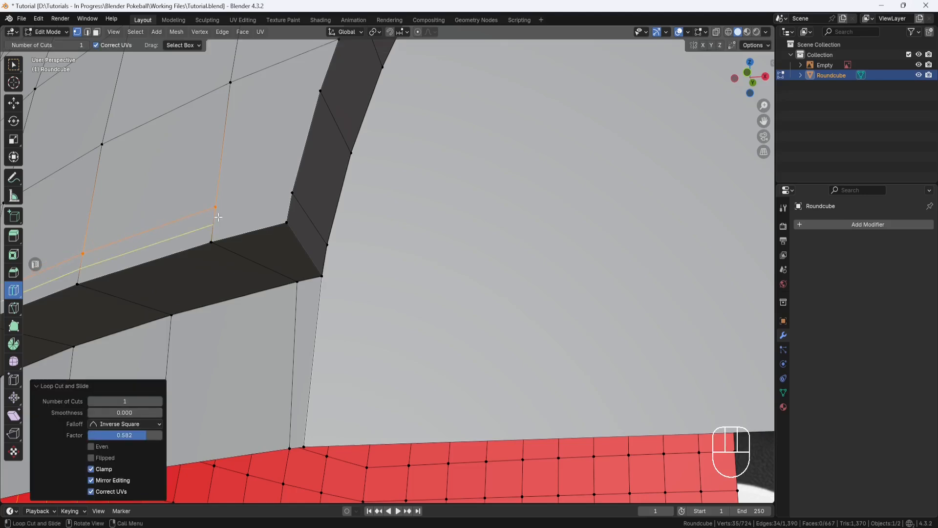
drag(225, 143, 225, 122)
Extend the ends of both new edge loops to the recess rim's outer edge with the Knife Topology Tool
middle_drag(377, 192, 381, 220)
scroll(381, 220, down, 5)
shift+middle_drag(386, 337, 430, 229)
mouse_move(435, 227)
middle_down()
mouse_move(441, 235)
mouse_move(435, 230)
middle_up()
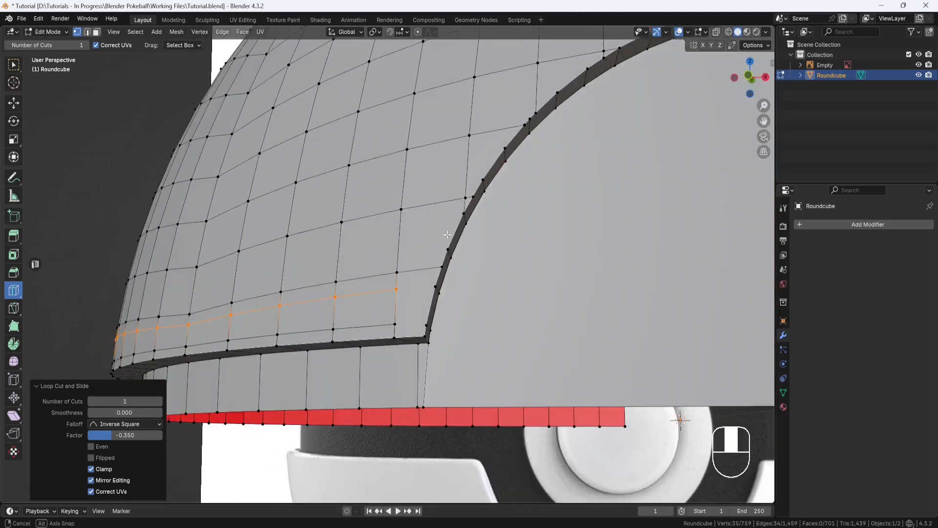
click(14, 308)
drag(395, 324, 427, 325)
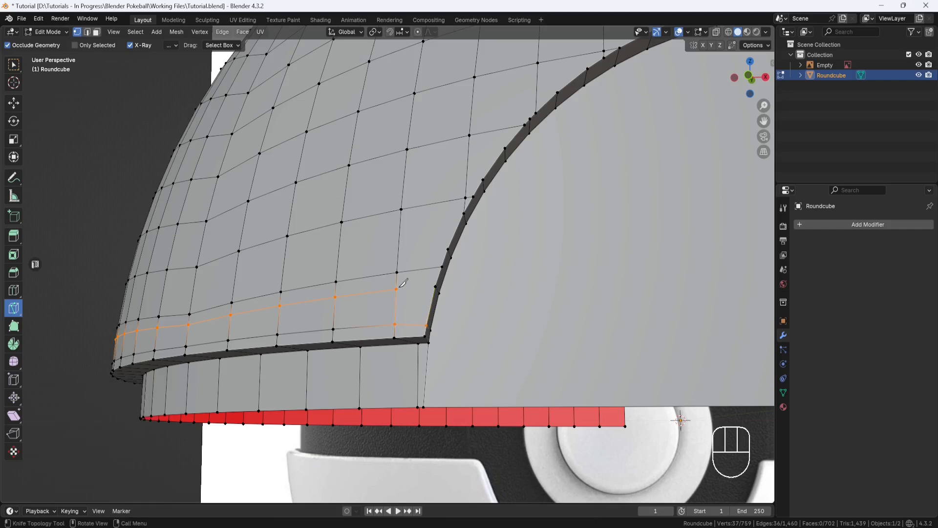
drag(397, 289, 435, 286)
click(15, 109)
middle_drag(470, 293, 461, 294)
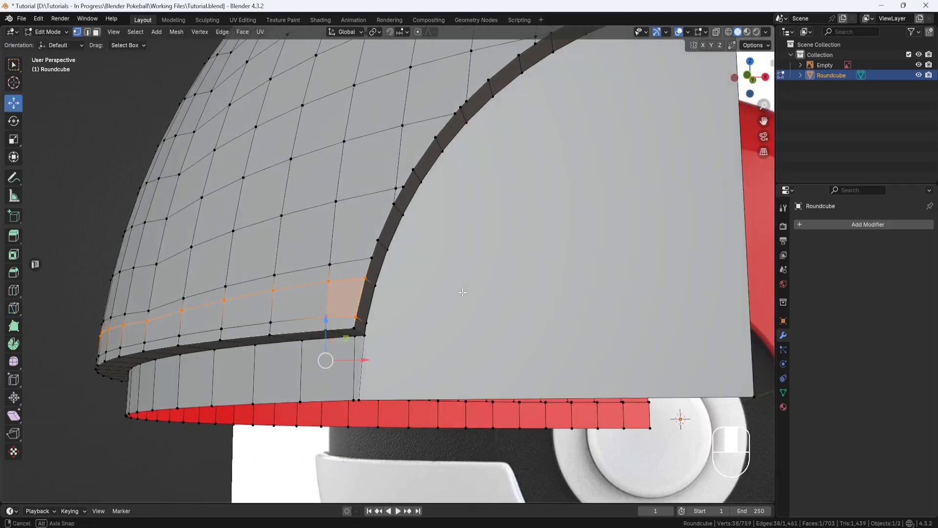
click(104, 239)
Try to dissolve the upper of the two added edge loops with Dissolve Edges, undoing the attempt
middle_drag(372, 305, 356, 284)
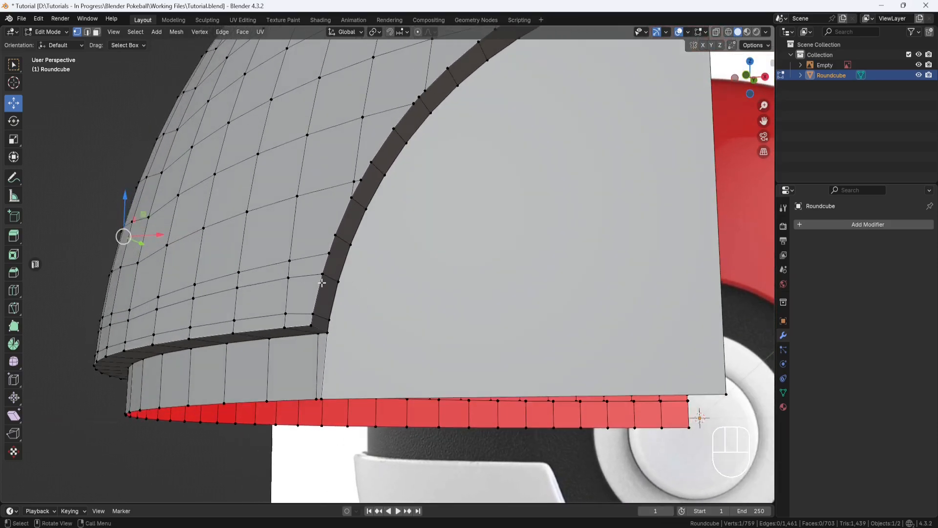
click(87, 32)
alt+click(300, 276)
key(x)
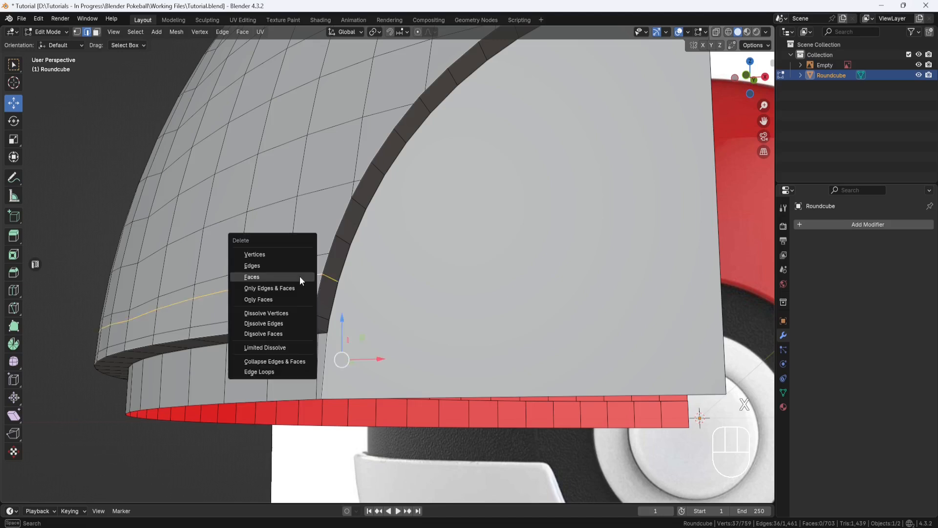
click(289, 322)
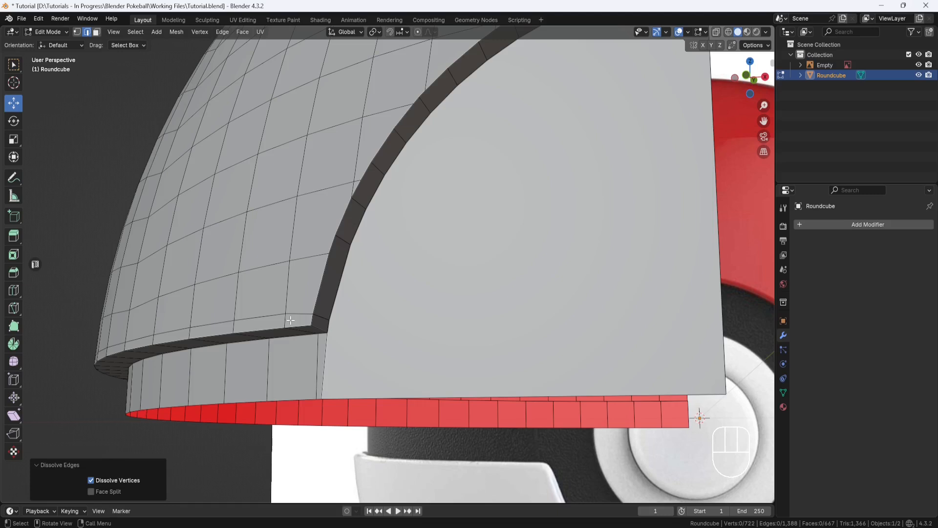
middle_drag(323, 308, 323, 306)
key(ctrl+z)
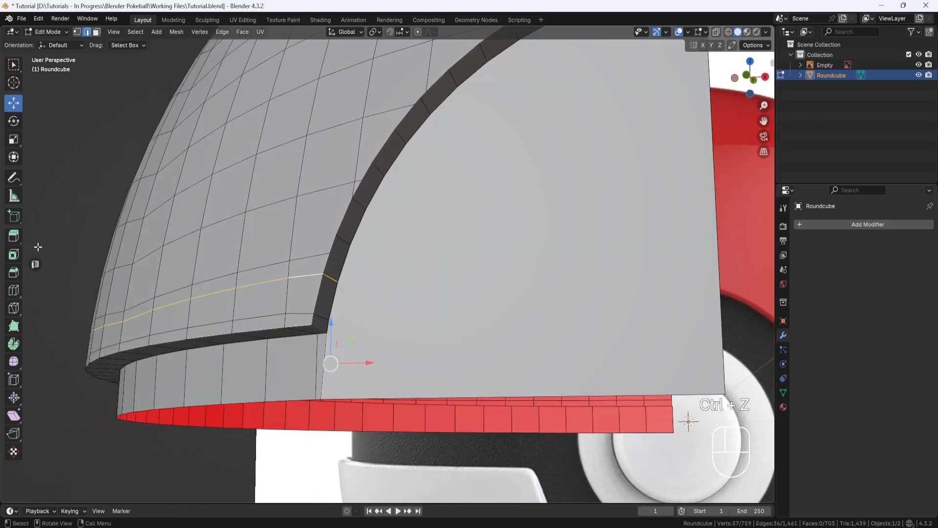
Cut across the rim wall where the dome's next original edge line ends, and dissolve the upper added edge loop
click(14, 308)
scroll(350, 269, up, 4)
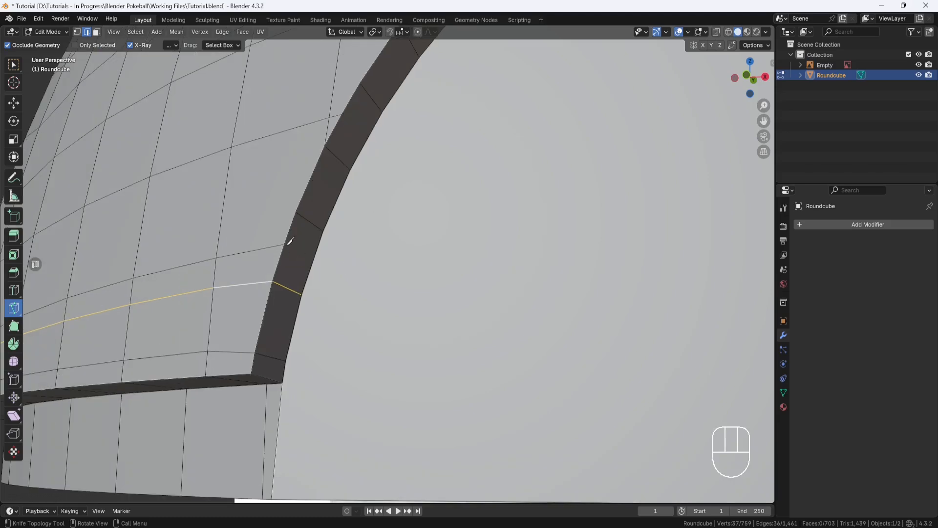
drag(288, 241, 314, 255)
key(Return)
click(14, 103)
middle_drag(305, 204, 347, 280)
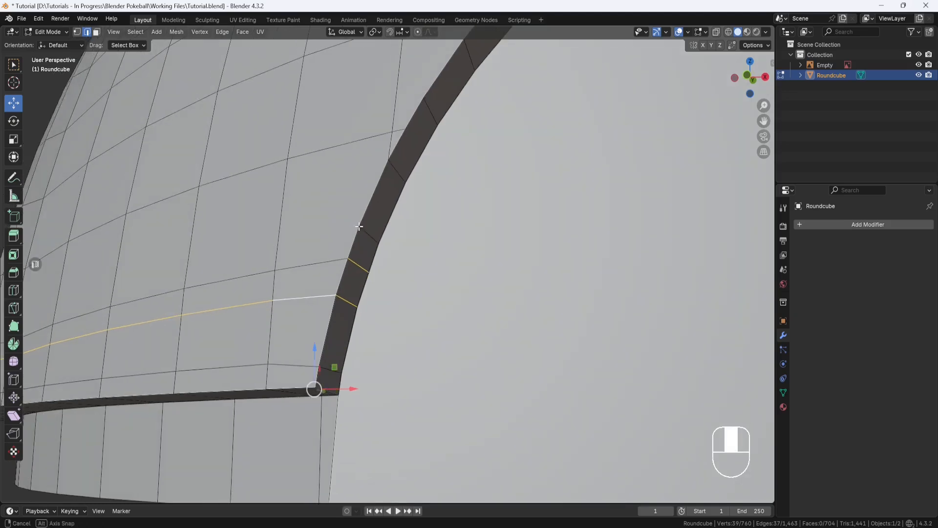
alt+click(344, 298)
key(x)
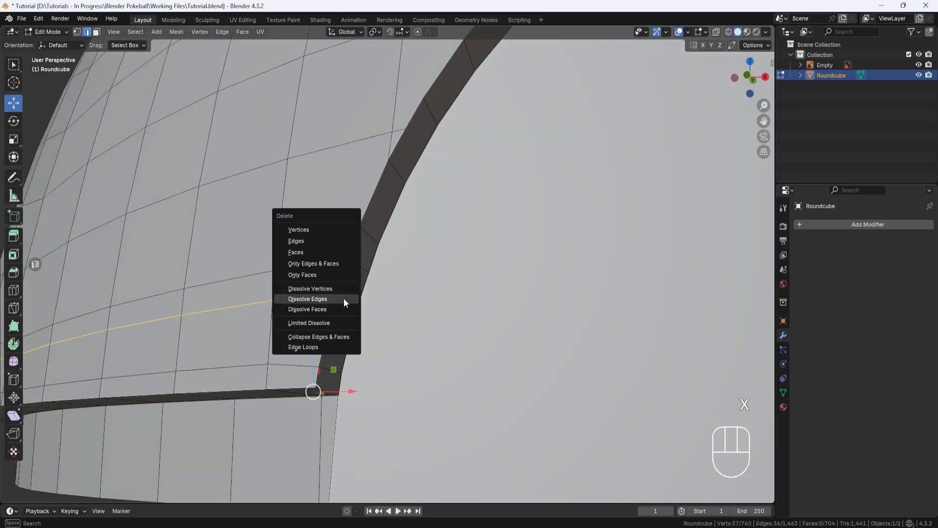
click(344, 298)
Dissolve the old cross edge on the rim wall just above the newest cut
middle_drag(344, 299, 373, 245)
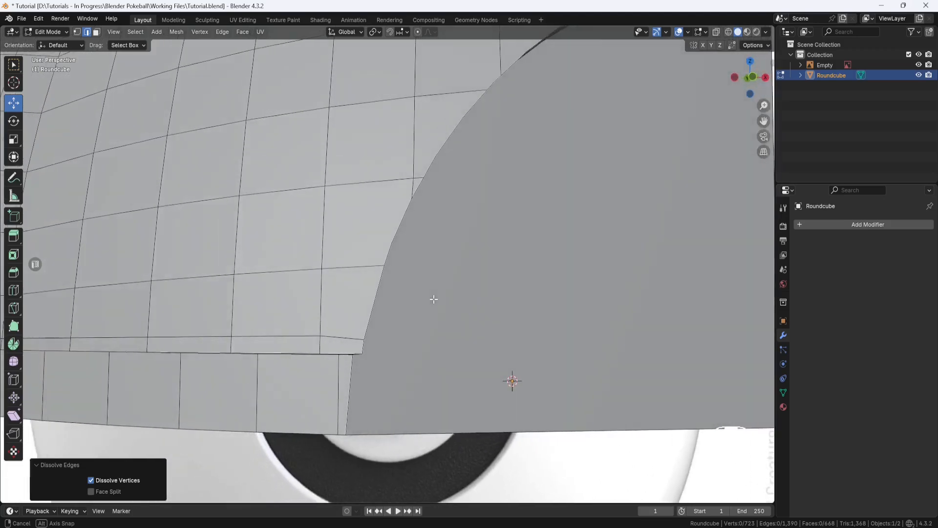
click(372, 244)
right_click(417, 233)
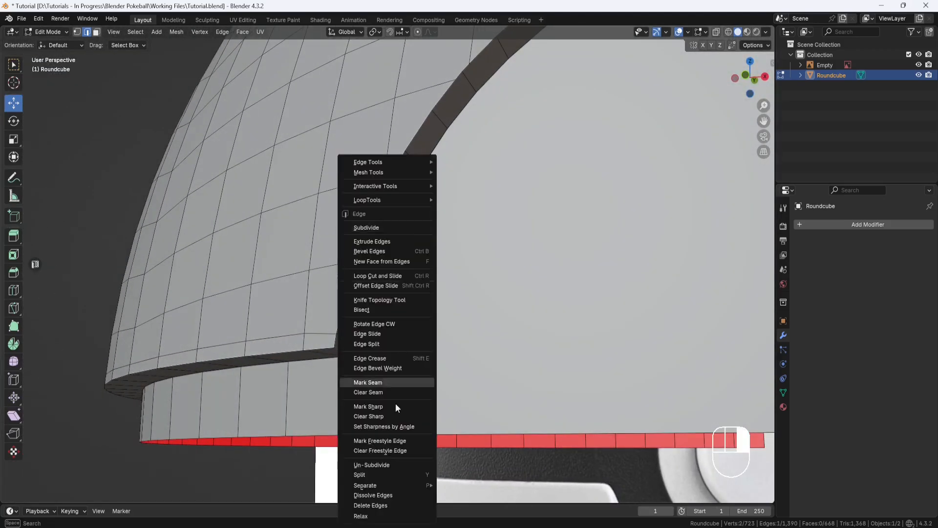
click(371, 495)
Cut across the rim wall at two dome edge ends farther up, and dissolve the two adjacent old cross edges
shift+middle_drag(440, 234, 487, 258)
click(17, 309)
scroll(488, 125, up, 1)
drag(487, 118, 498, 142)
drag(409, 227, 425, 244)
click(14, 103)
click(432, 211)
right_click(464, 166)
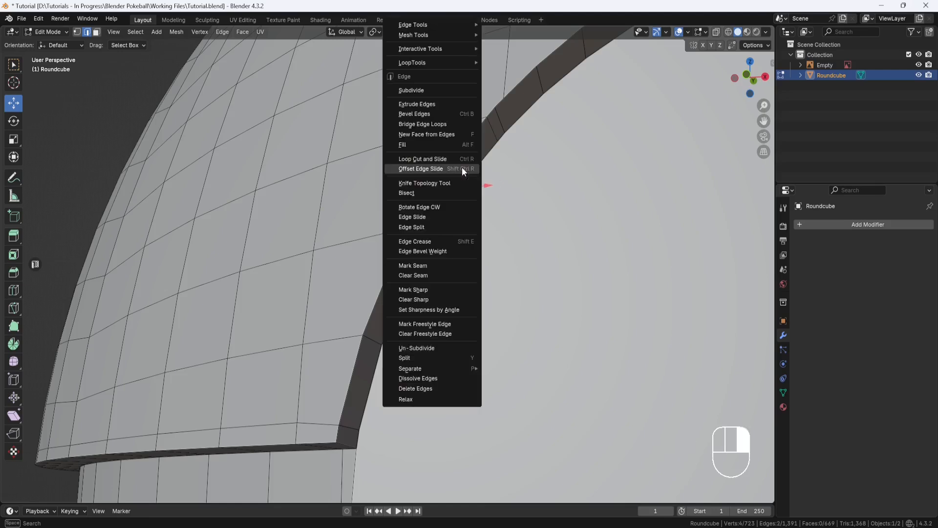
click(462, 167)
Cut across the rim wall at the next vertical dome edge's end and dissolve the old cross edge beside it
scroll(152, 177, up, 2)
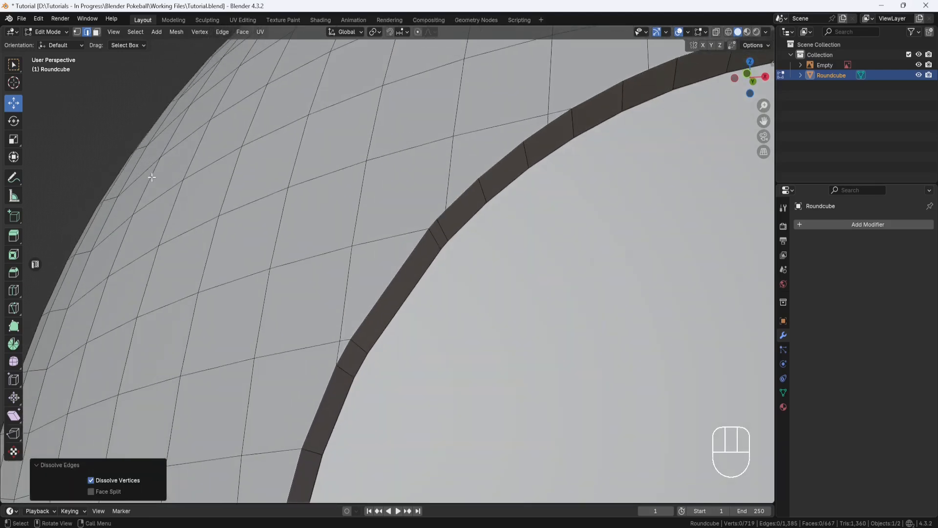
click(13, 307)
drag(446, 210, 456, 233)
key(Return)
click(14, 102)
right_click(439, 224)
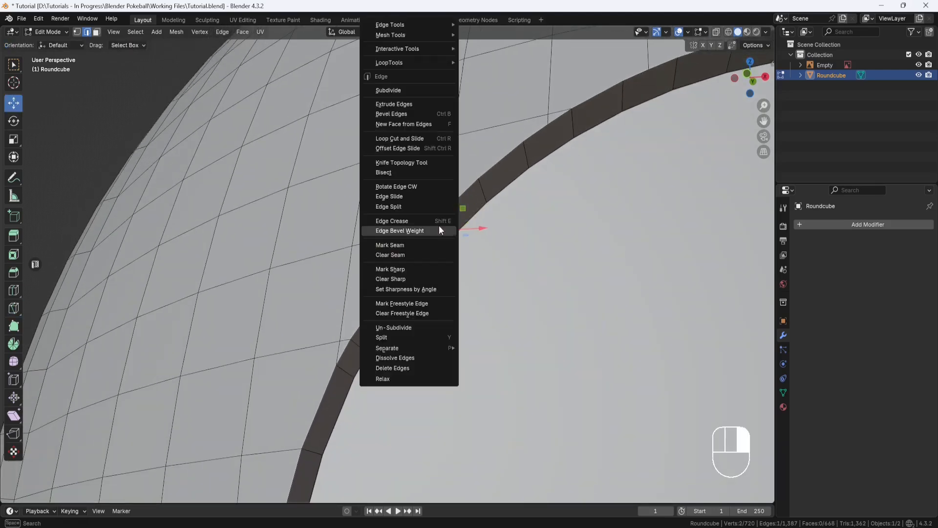
click(439, 225)
middle_drag(469, 244, 491, 261)
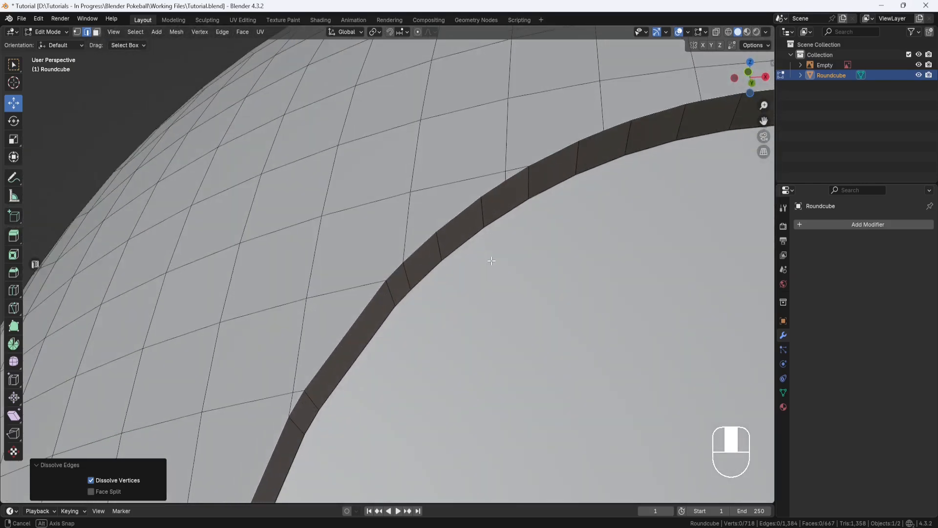
Knife three cuts across the upper rim wall where the remaining vertical dome edges meet it
click(14, 307)
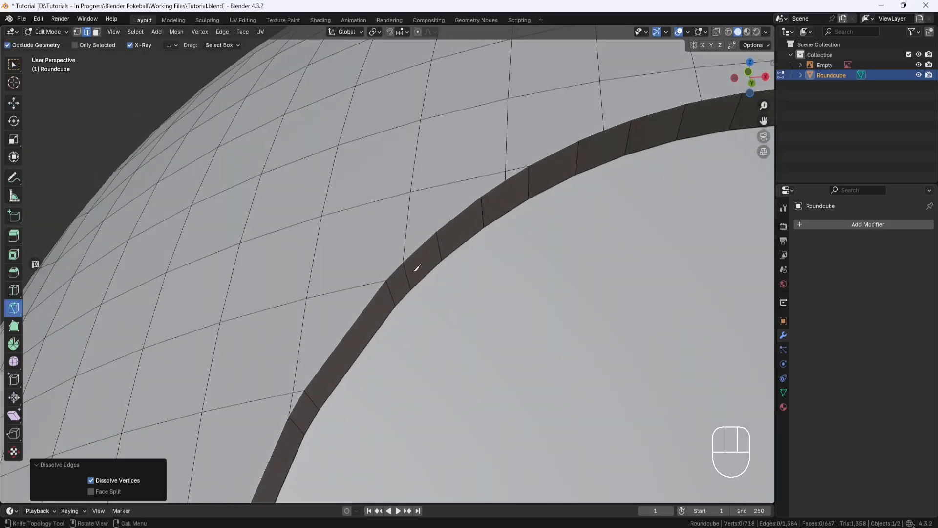
drag(505, 180, 508, 211)
key(Return)
drag(605, 131, 608, 163)
drag(701, 101, 694, 134)
scroll(684, 144, down, 1)
shift+middle_drag(665, 165, 574, 185)
Dissolve the old cross edge nearest the centre line and the next two old ones along the upper rim wall
click(14, 103)
click(588, 156)
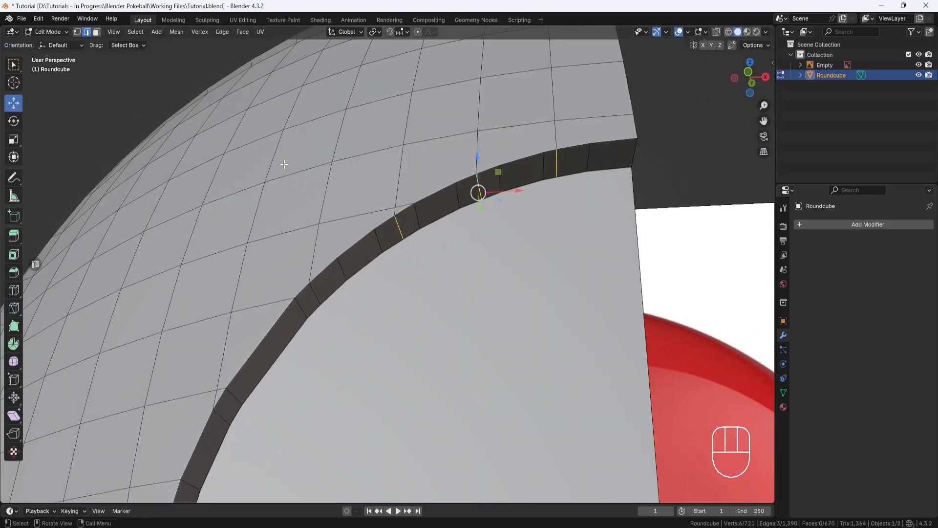
right_click(588, 156)
click(557, 359)
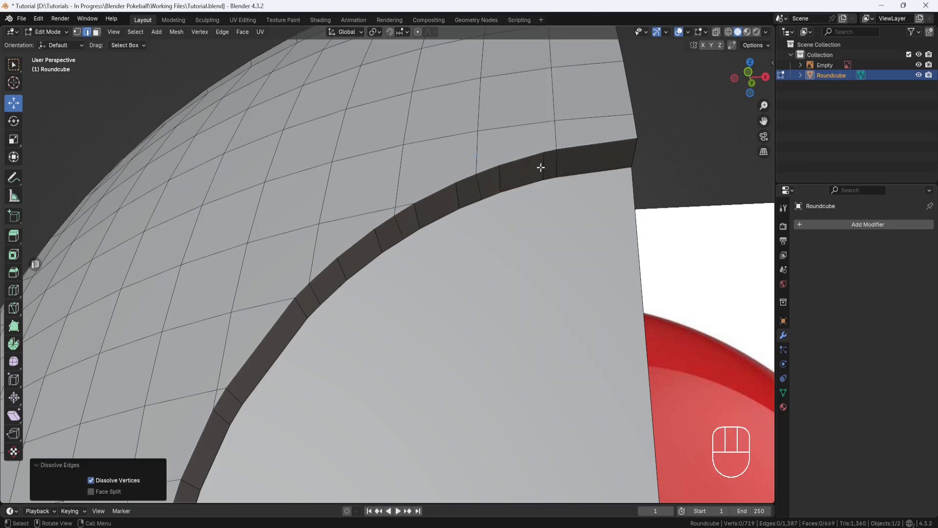
click(542, 167)
shift+click(500, 177)
right_click(500, 177)
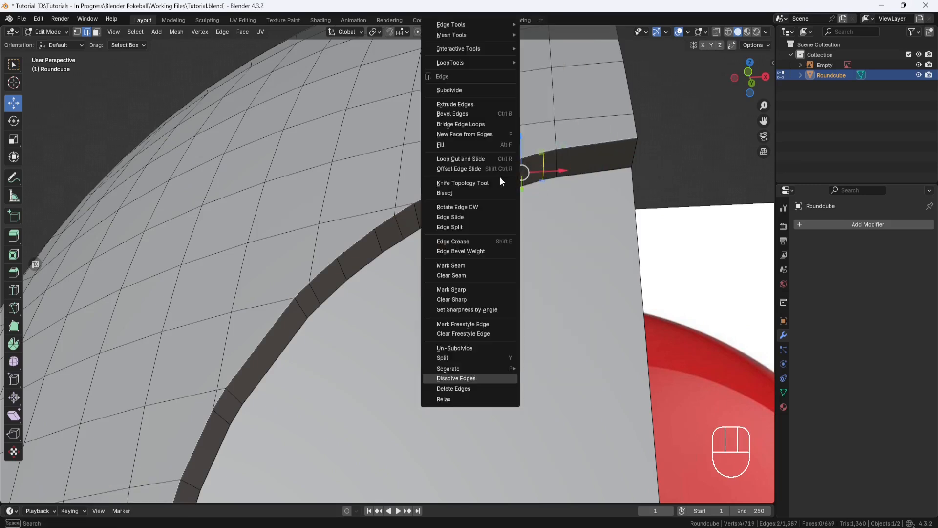
click(470, 379)
Select the next two old cross edges down the upper rim wall
shift+middle_drag(375, 240, 457, 206)
click(456, 207)
shift+click(421, 234)
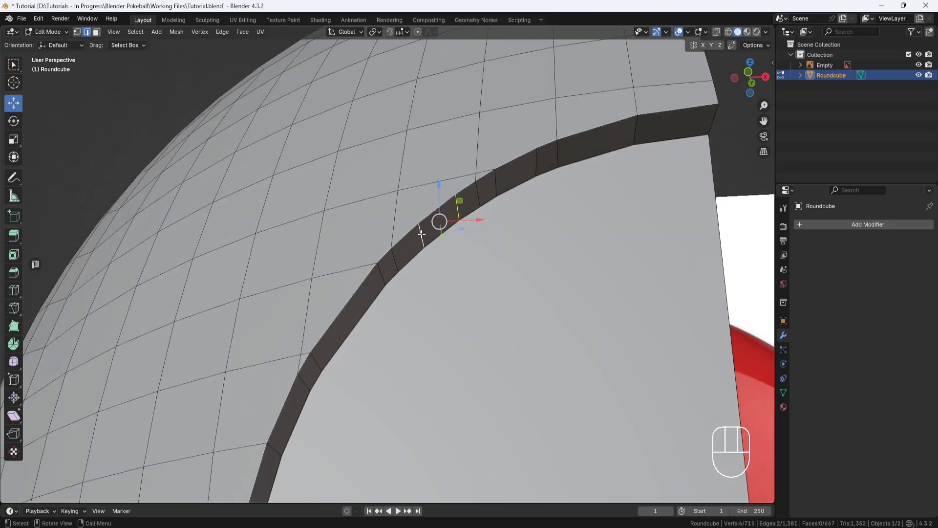
right_click(421, 234)
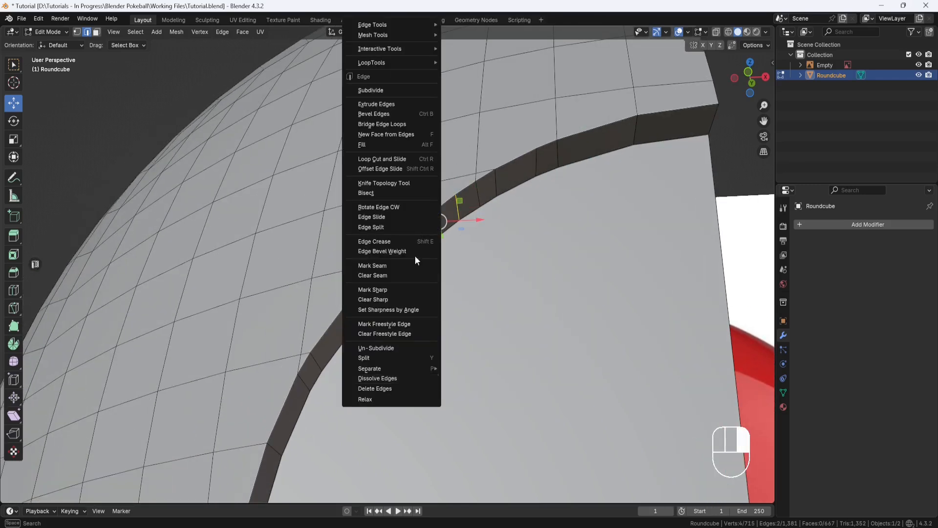
click(382, 384)
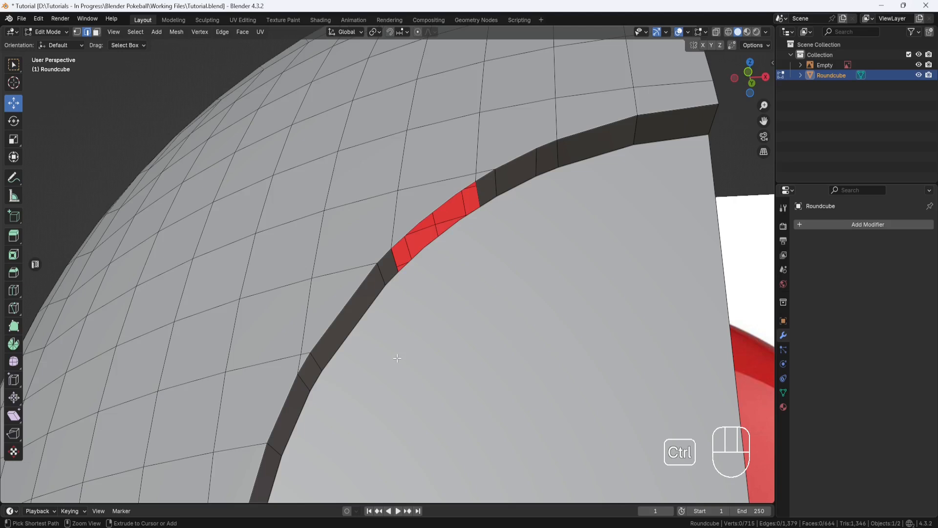
key(ctrl+z)
Dissolve the two selected cross edges and the remaining old cross edge nearer the centre line
right_click(448, 258)
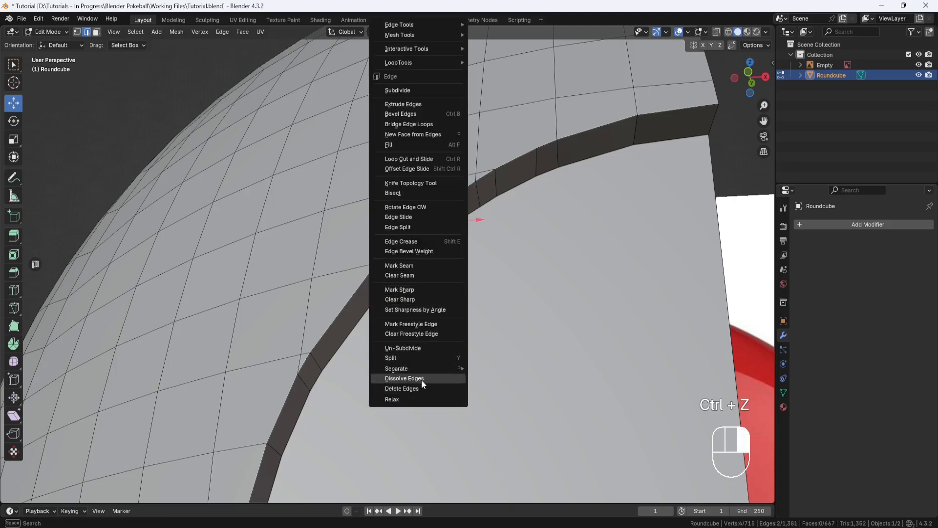
click(421, 380)
shift+middle_drag(421, 379, 534, 146)
click(530, 147)
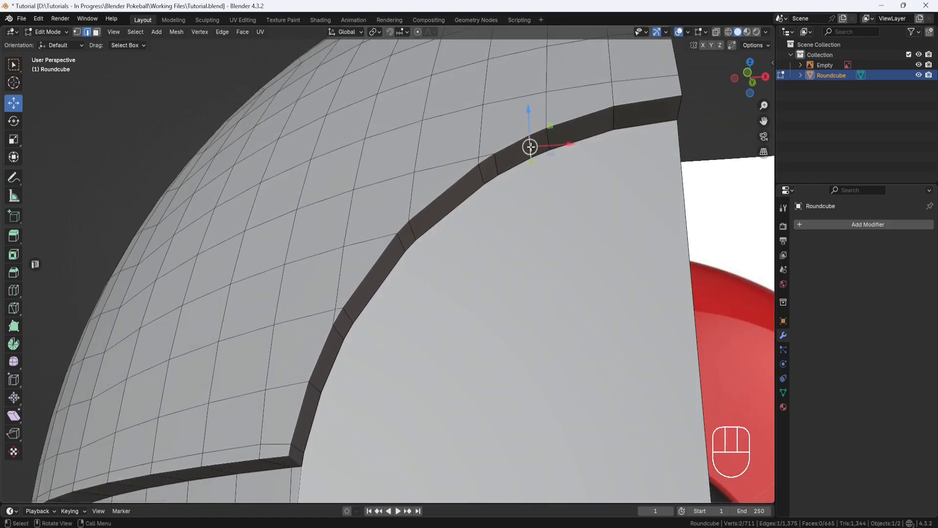
right_click(530, 146)
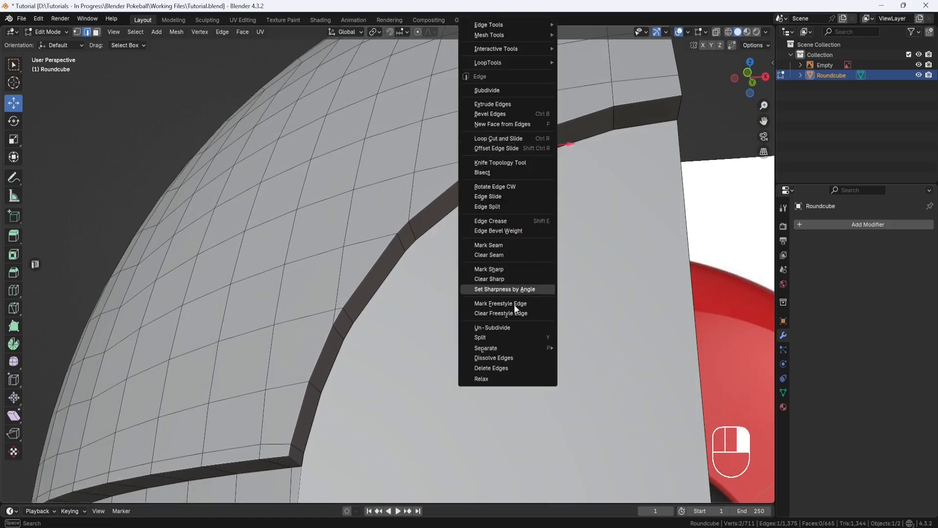
click(518, 285)
In vertex selection, merge the lower vertex of the lowest close pair on the rim's outer edge into the upper one, using At Last
middle_drag(518, 285, 527, 313)
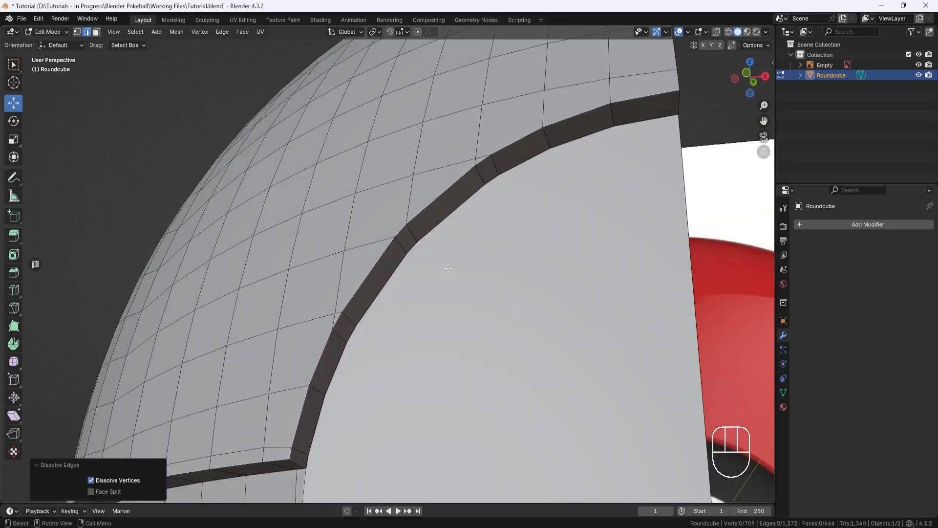
click(78, 31)
right_click(430, 293)
shift+click(335, 326)
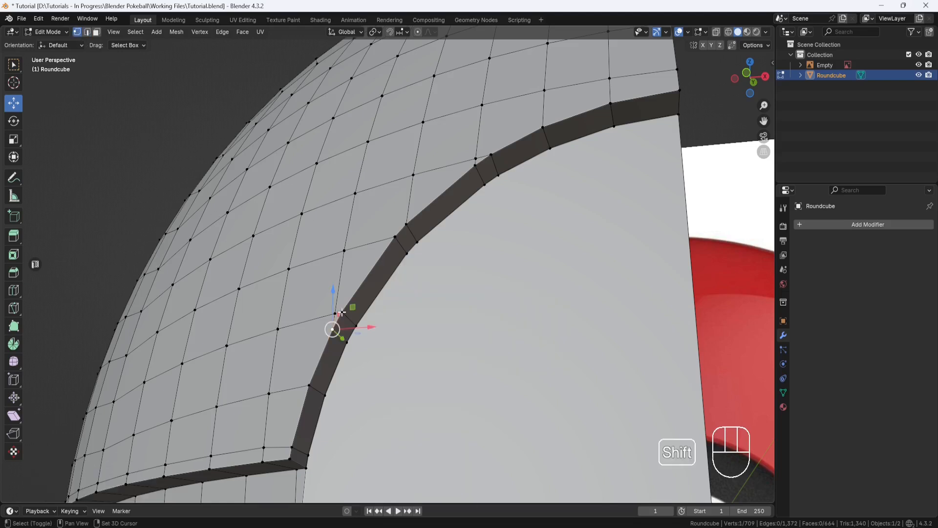
right_click(342, 311)
mouse_move(335, 465)
click(386, 452)
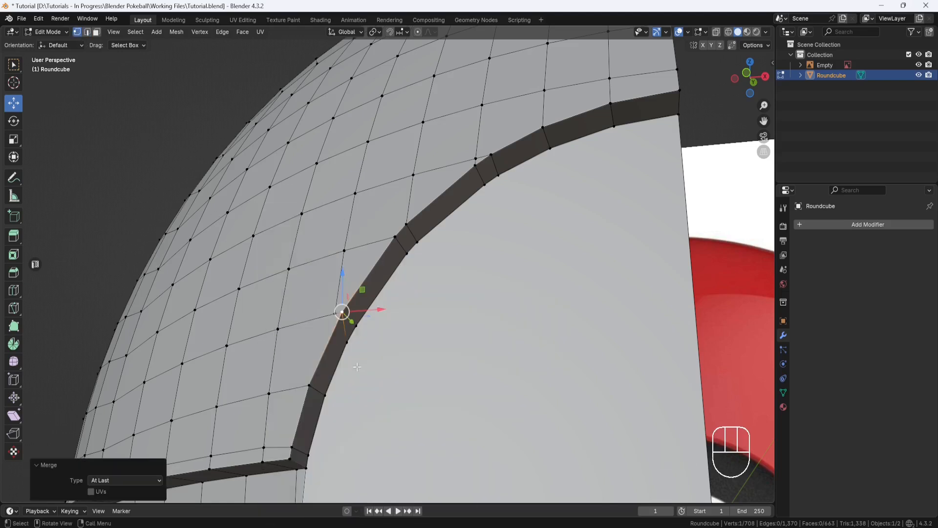
Merge the matching close vertex pair on the rim's inner edge into its upper vertex, using At Last
click(346, 341)
shift+click(343, 314)
right_click(365, 320)
mouse_move(366, 321)
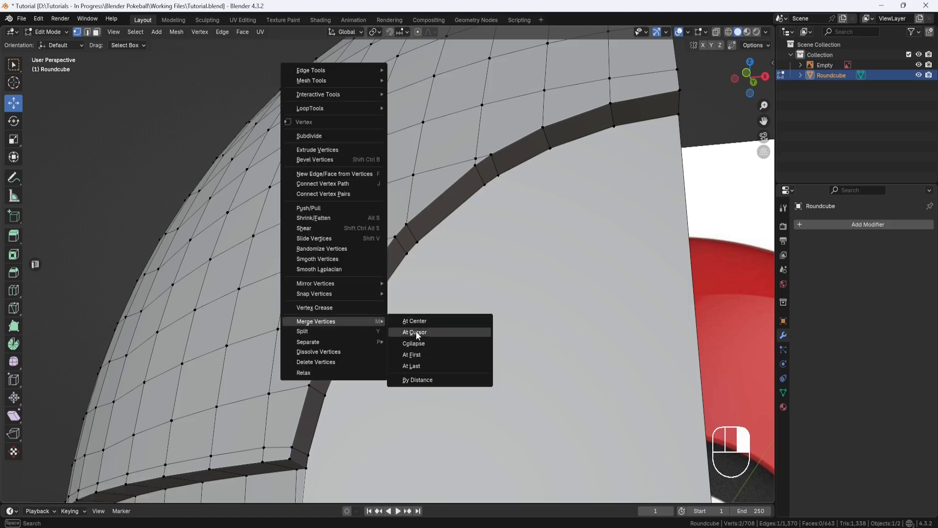
click(417, 366)
Merge the dome vertex just beside the rim into the adjacent outer rim vertex, using At Last
shift+click(342, 312)
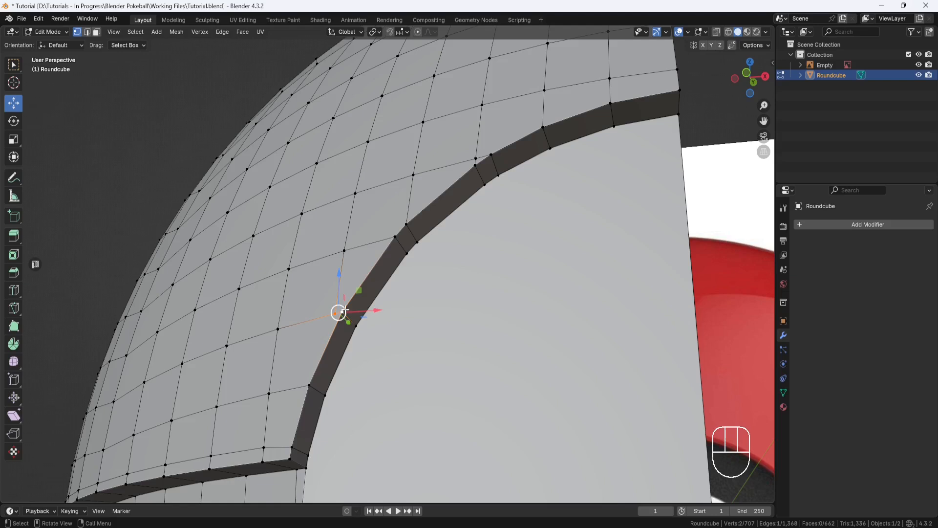
right_click(345, 309)
mouse_move(345, 308)
click(398, 353)
Merge the upper vertex of the close outer rim pair nearest the centre line into the lower one, using At Last
middle_drag(399, 353, 470, 216)
click(470, 223)
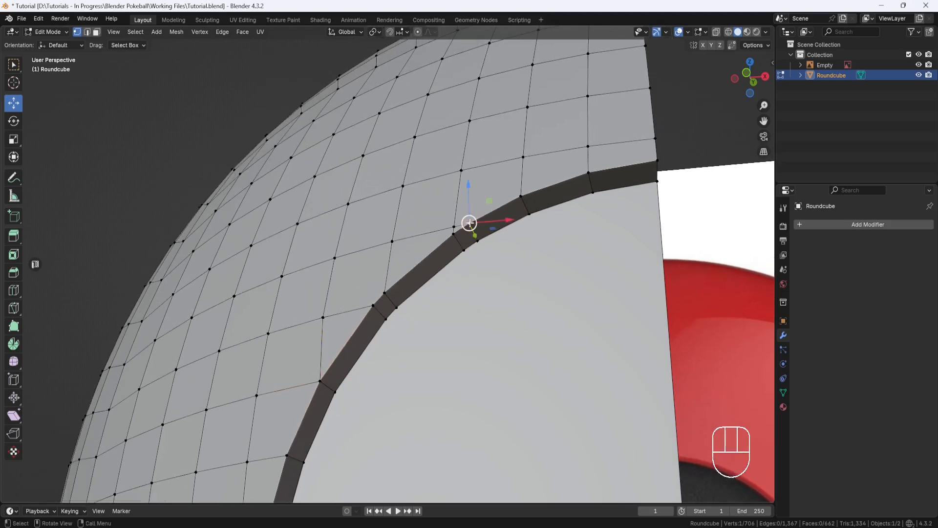
shift+click(453, 232)
right_click(452, 233)
mouse_move(450, 275)
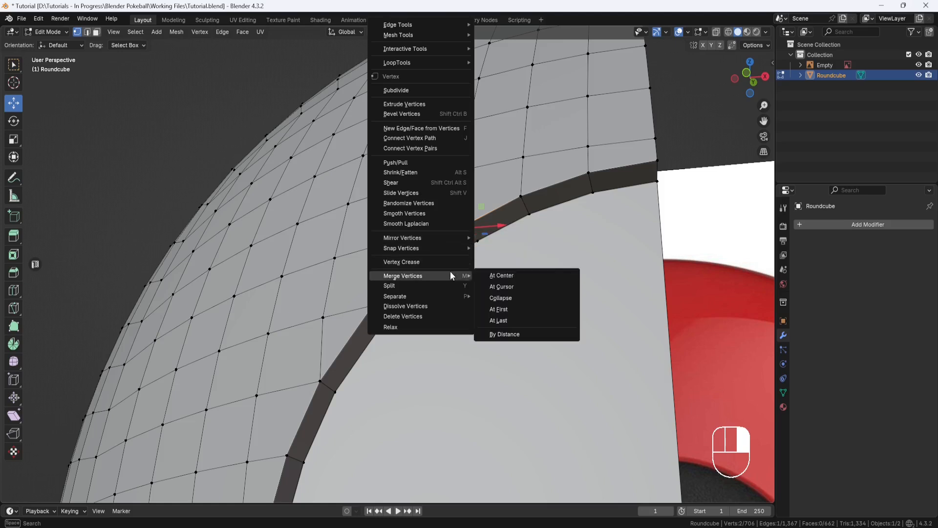
click(510, 321)
Merge the corresponding inner rim pair nearest the centre line into its lower vertex, using At Last
click(477, 241)
shift+click(464, 250)
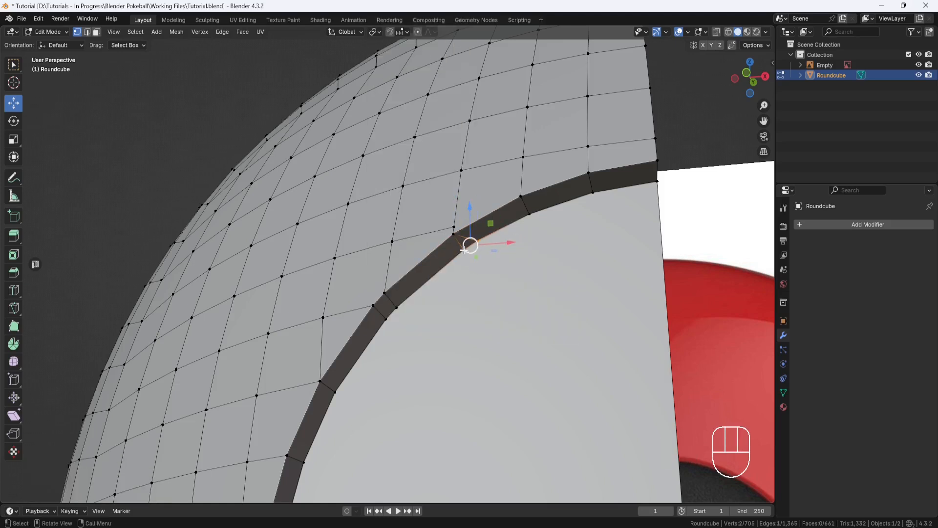
right_click(465, 250)
mouse_move(511, 274)
click(510, 321)
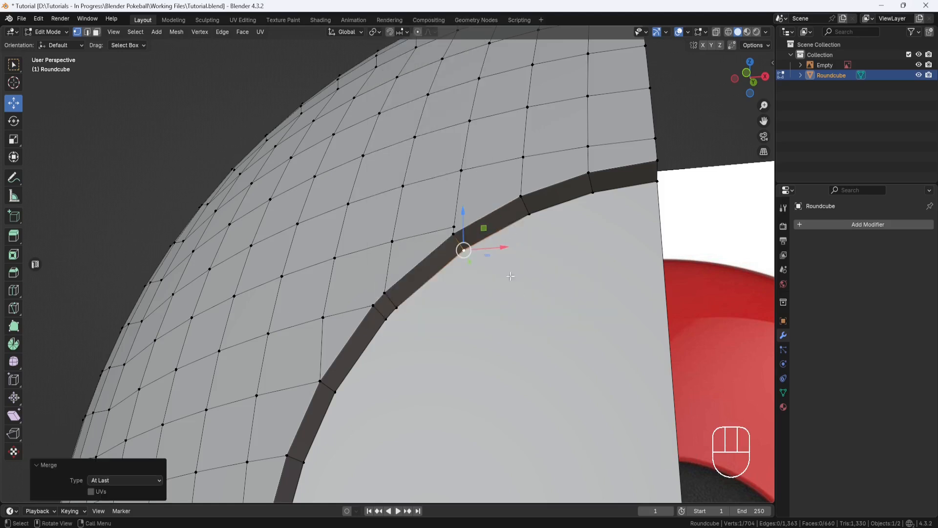
Merge the stray dome vertex just above the rim into the outer rim vertex below it, using At Last
shift+click(453, 233)
right_click(453, 232)
mouse_move(441, 276)
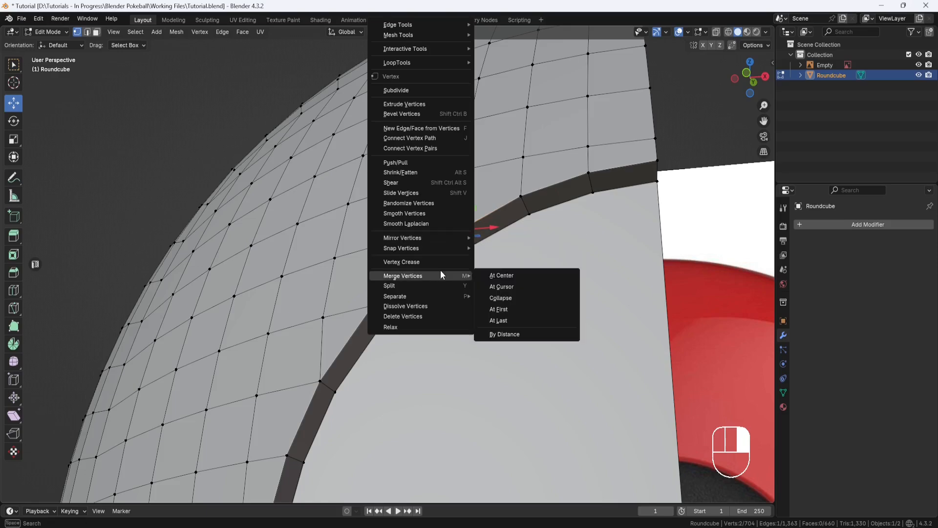
click(512, 321)
Merge the remaining close vertex pair on the rim's outer edge at its center
shift+middle_drag(515, 296, 499, 236)
scroll(440, 238, up, 2)
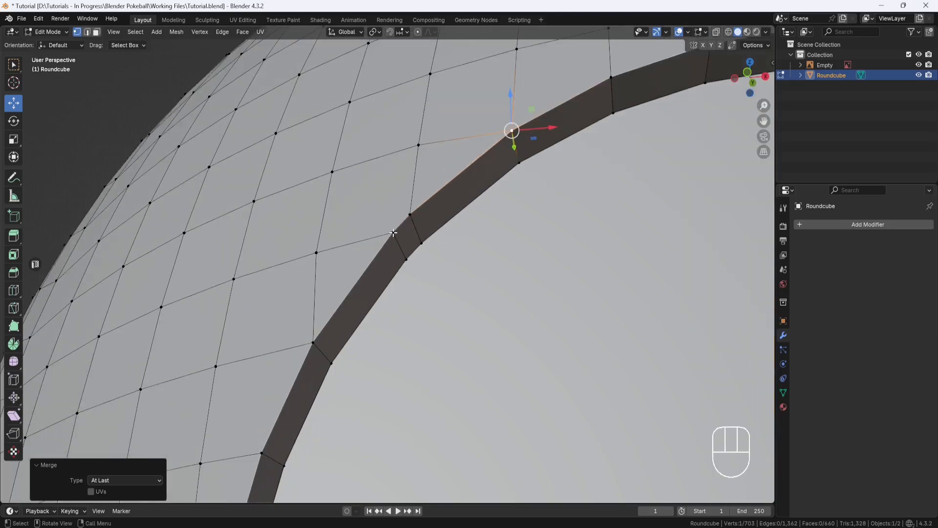
shift+click(393, 233)
right_click(426, 214)
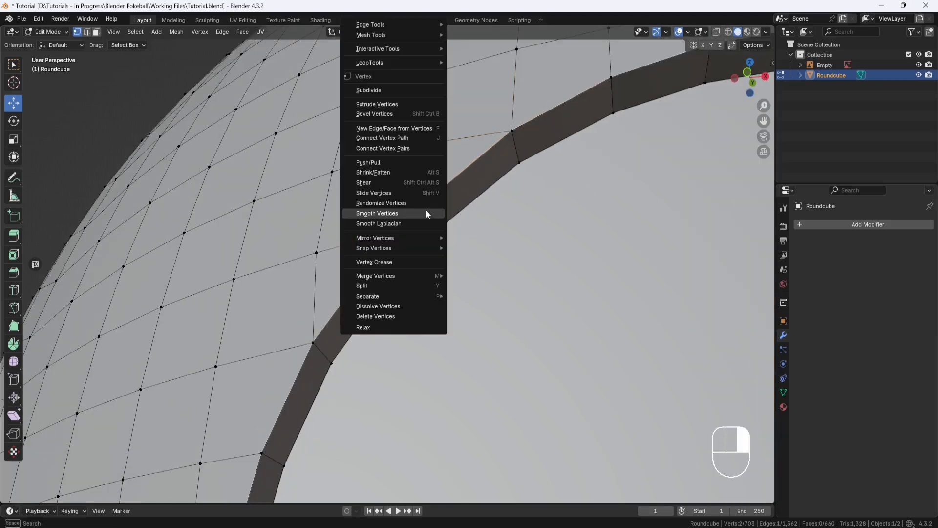
mouse_move(402, 275)
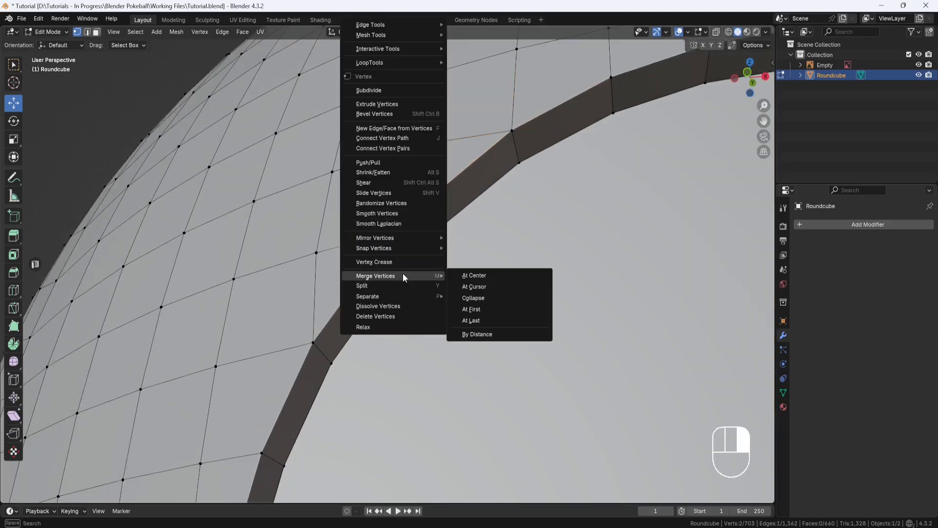
click(479, 275)
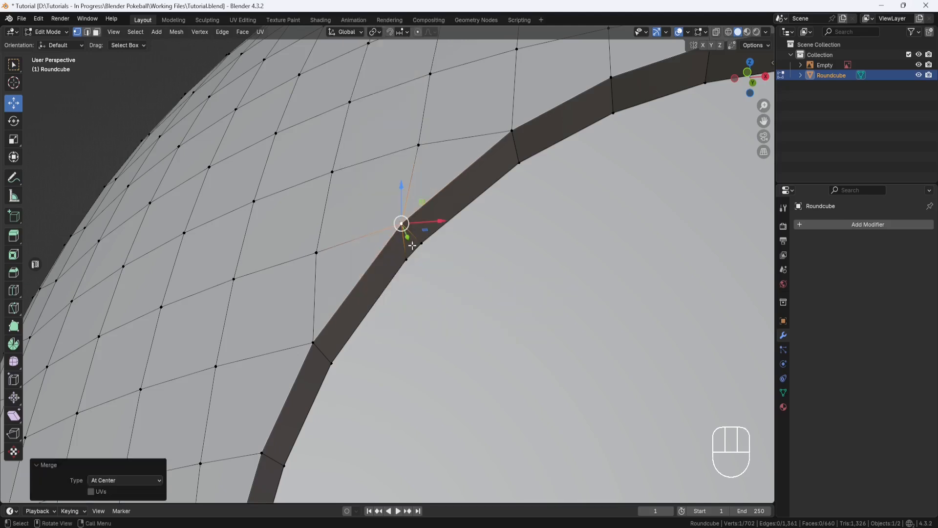
Merge the remaining close vertex pair on the rim's inner edge at its center
shift+click(406, 258)
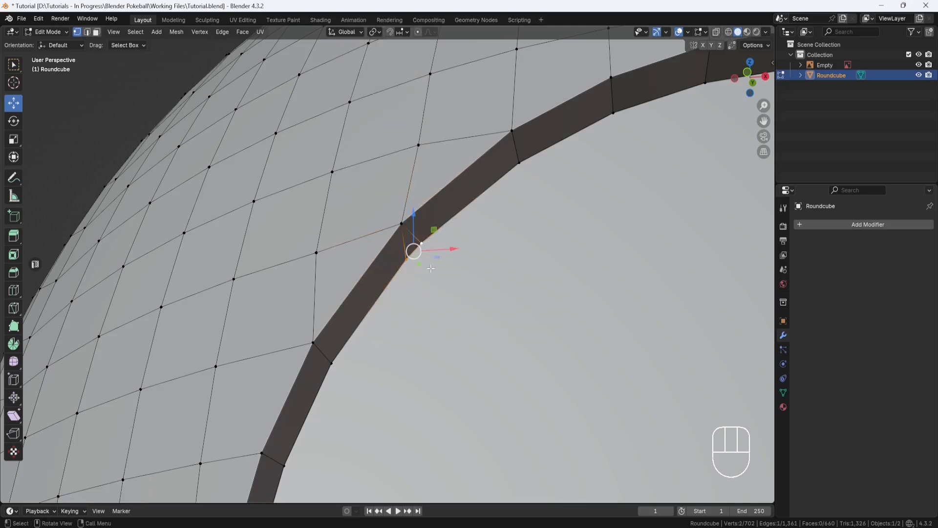
right_click(430, 247)
mouse_move(431, 272)
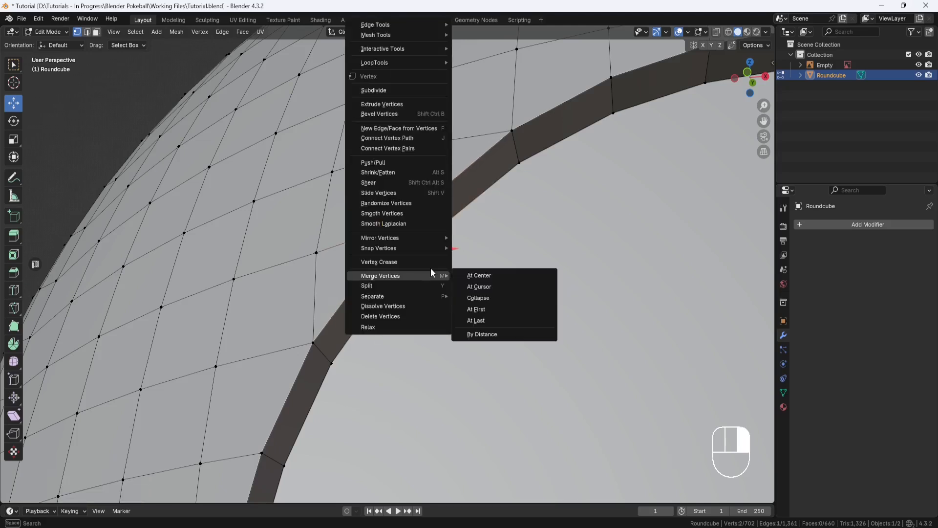
click(485, 277)
In Object Mode, add a Mirror modifier to the quarter mesh on the X and Z axes
scroll(475, 266, down, 4)
shift+middle_drag(475, 265, 461, 225)
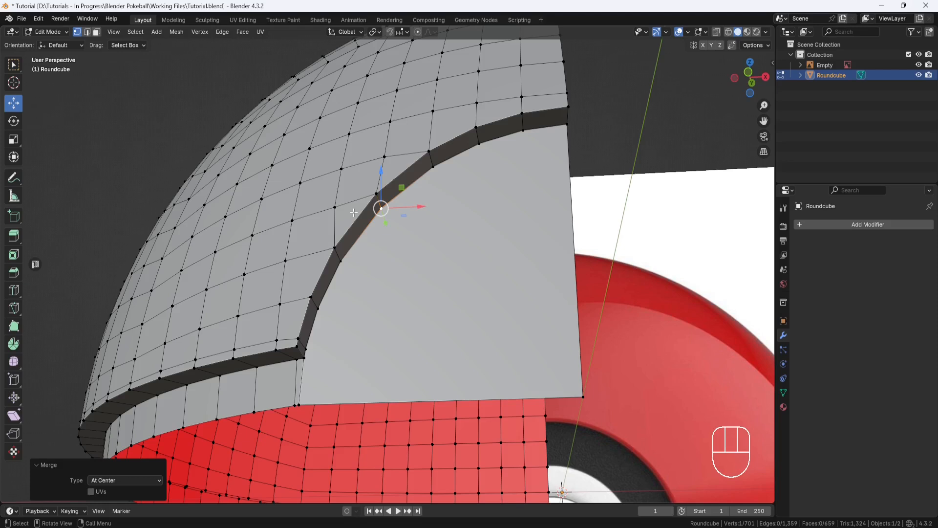
click(66, 32)
click(65, 44)
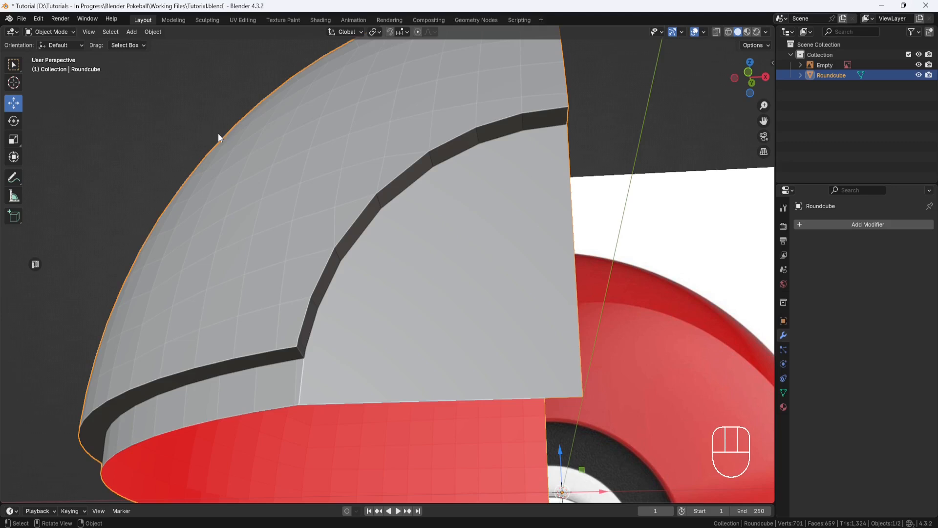
scroll(218, 137, down, 1)
shift+middle_drag(313, 161, 285, 144)
scroll(313, 171, down, 2)
middle_drag(323, 180, 309, 216)
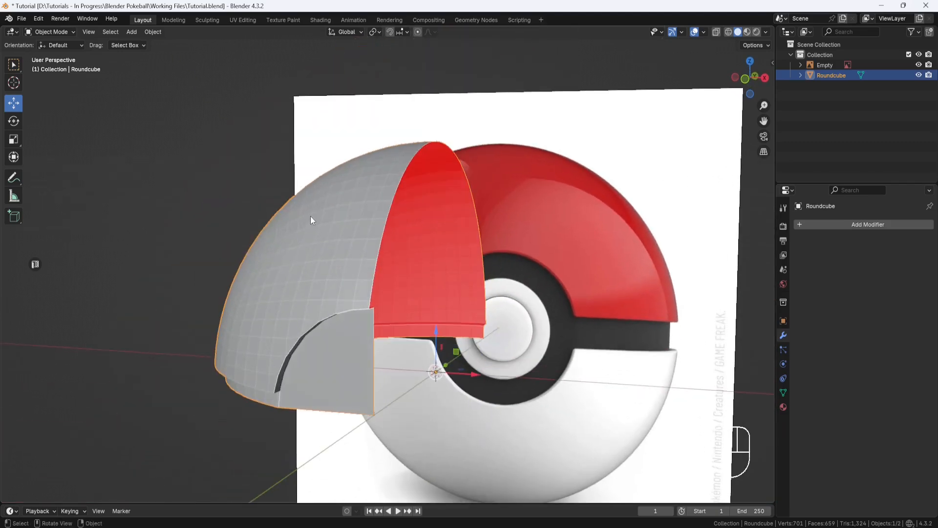
click(861, 225)
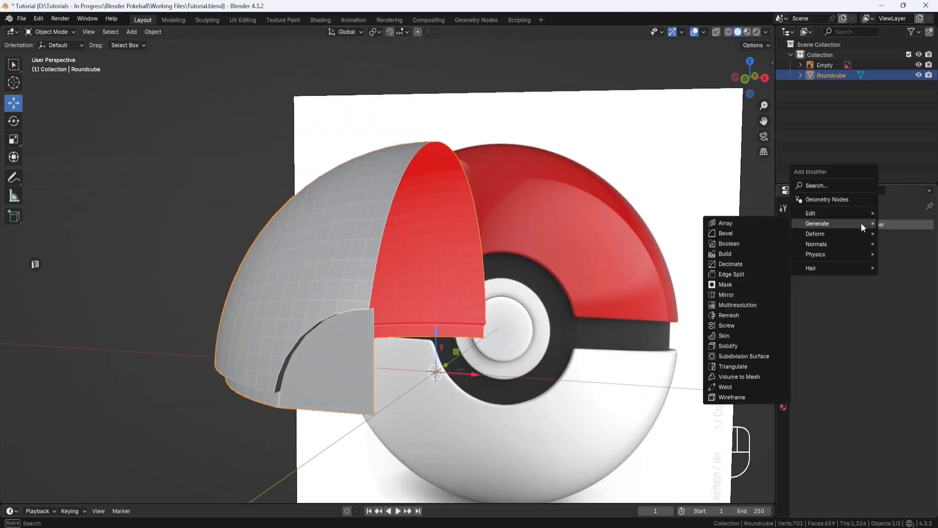
click(732, 294)
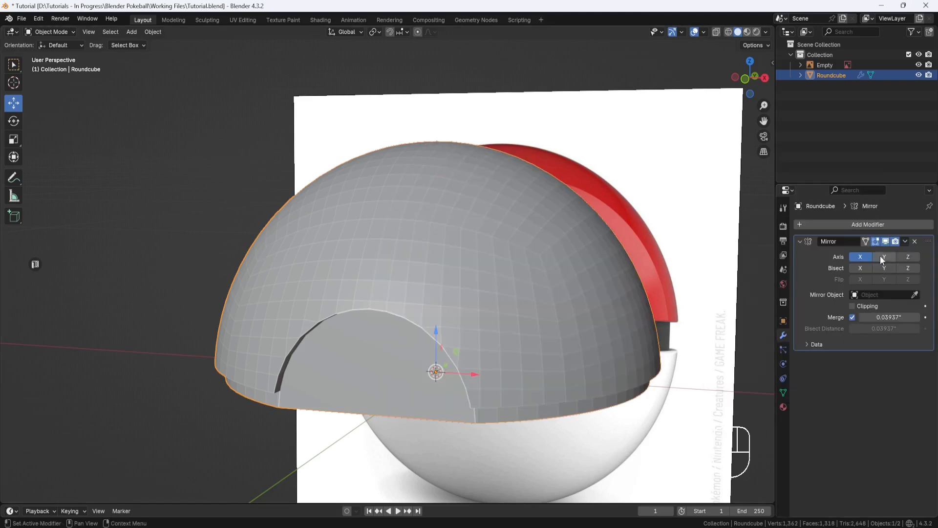
click(908, 256)
Apply the Mirror modifier to the Roundcube
middle_drag(563, 336, 512, 282)
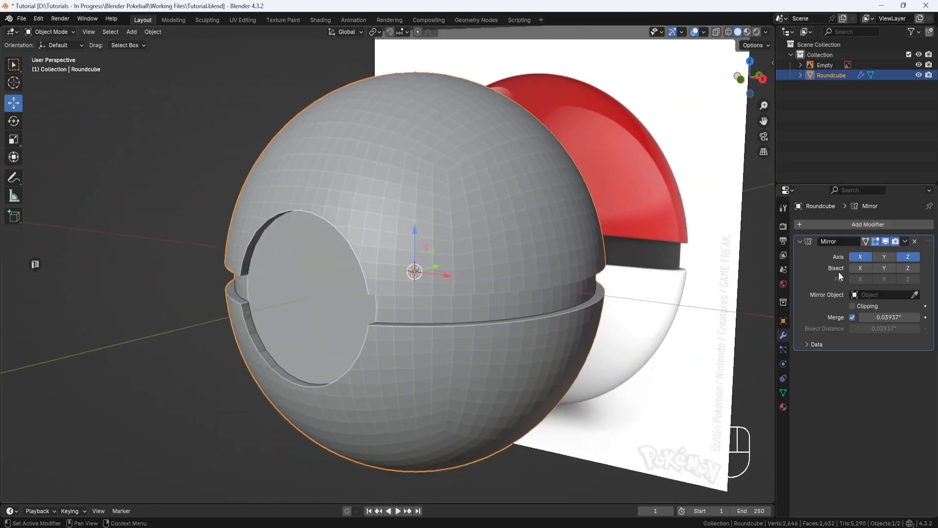
click(905, 241)
click(866, 253)
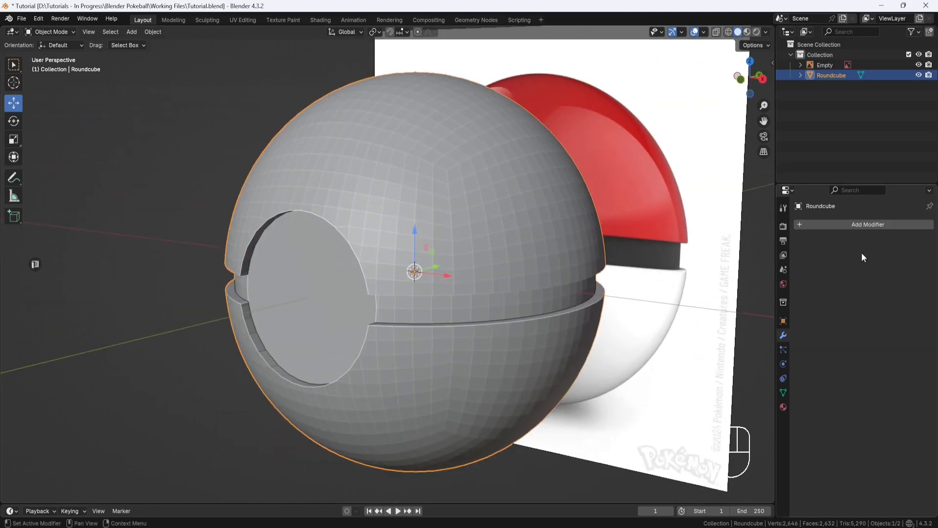
In Edit Mode with face selection, select the four quarter faces that form the circular recess
middle_drag(377, 244, 359, 230)
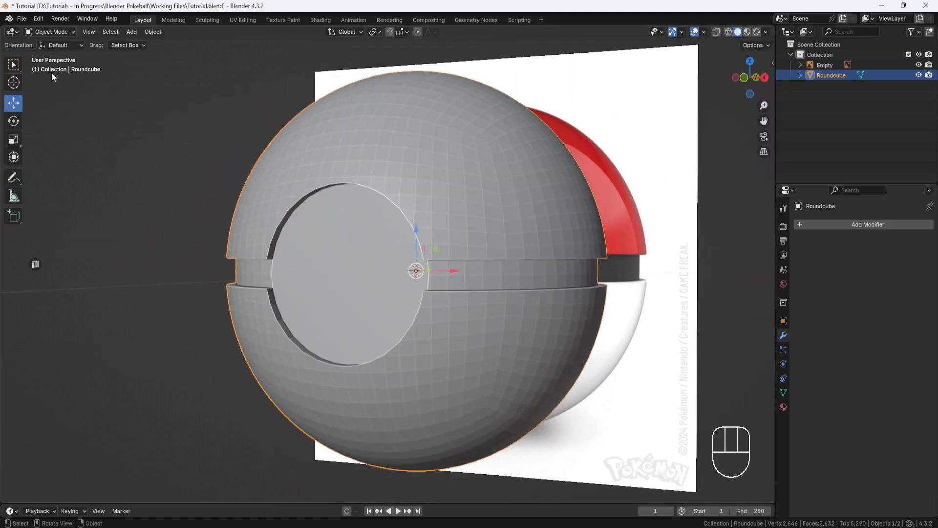
click(71, 37)
click(61, 51)
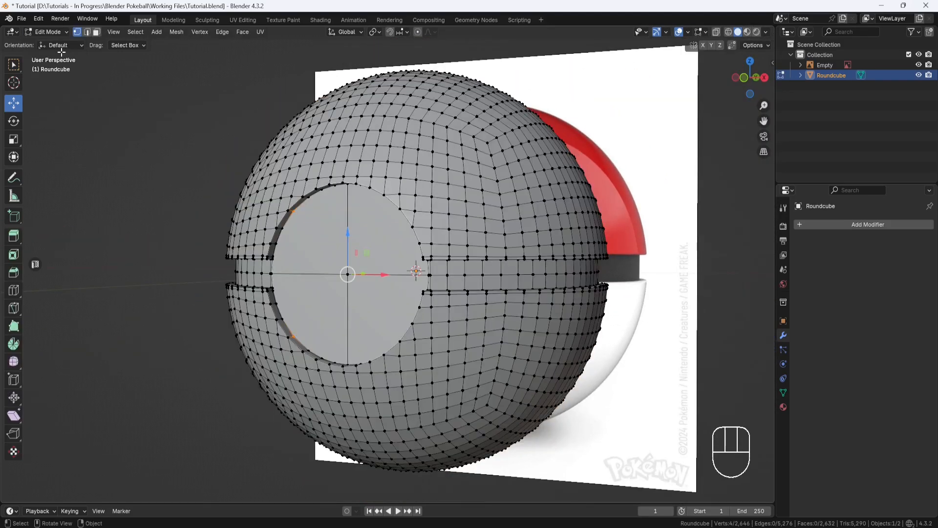
click(96, 33)
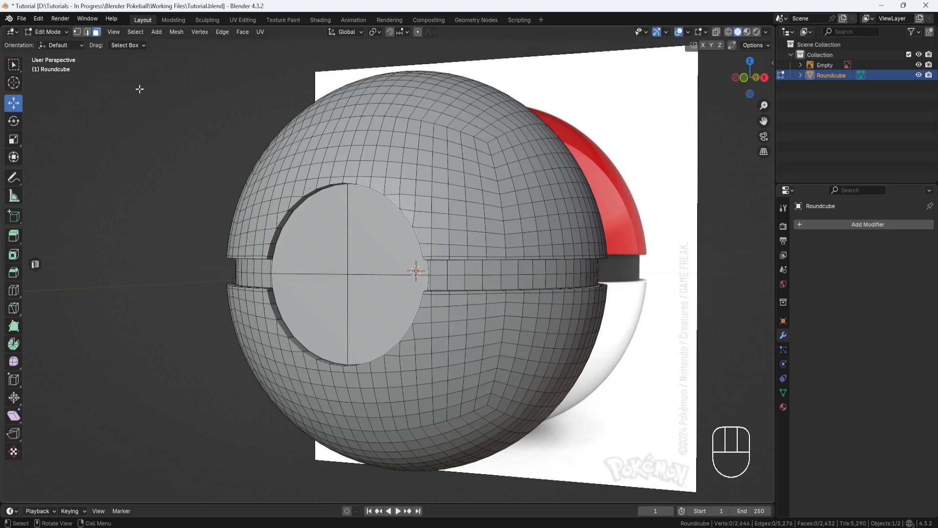
shift+click(317, 246)
shift+click(382, 230)
shift+click(381, 317)
shift+click(313, 318)
Inset the four selected recess faces with a thickness of about 0.058 inches
scroll(349, 267, up, 2)
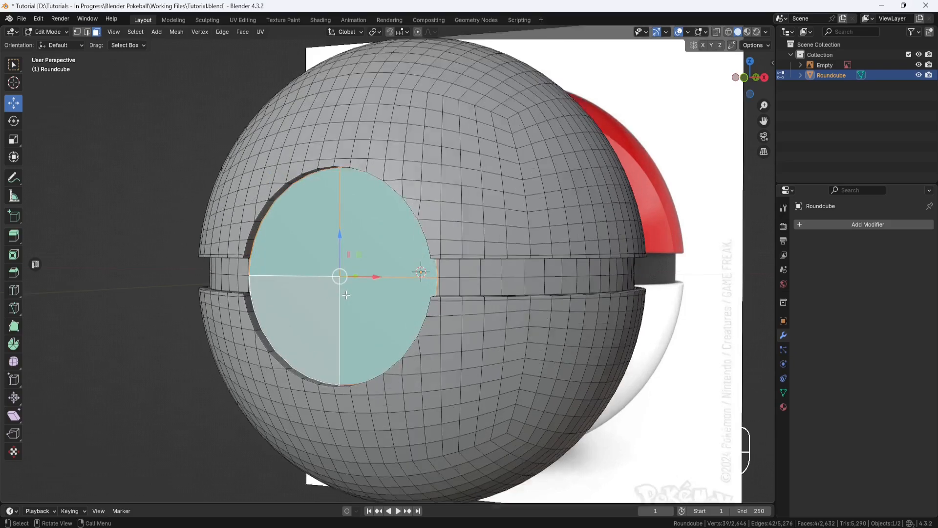
shift+middle_drag(349, 268, 377, 267)
scroll(297, 257, up, 2)
shift+middle_drag(275, 251, 364, 249)
middle_drag(363, 249, 366, 239)
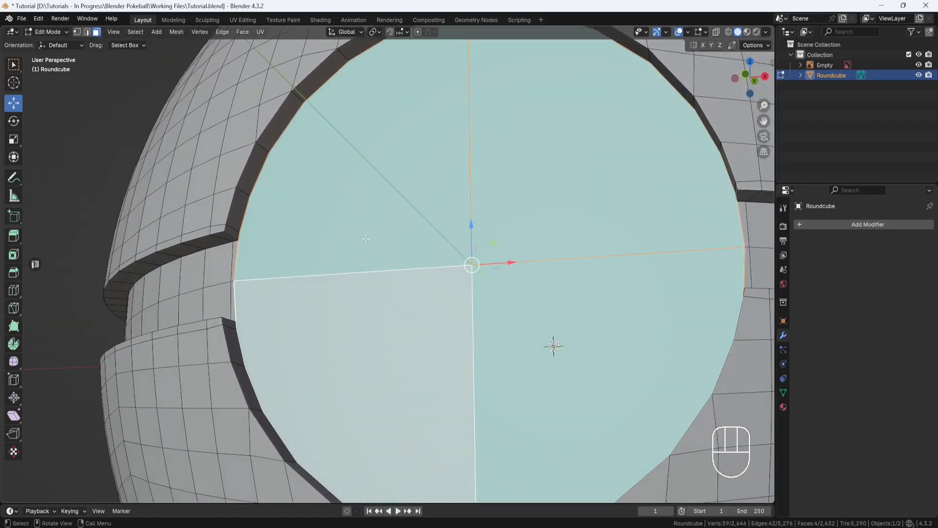
click(14, 255)
drag(492, 236, 464, 264)
middle_drag(387, 274, 409, 281)
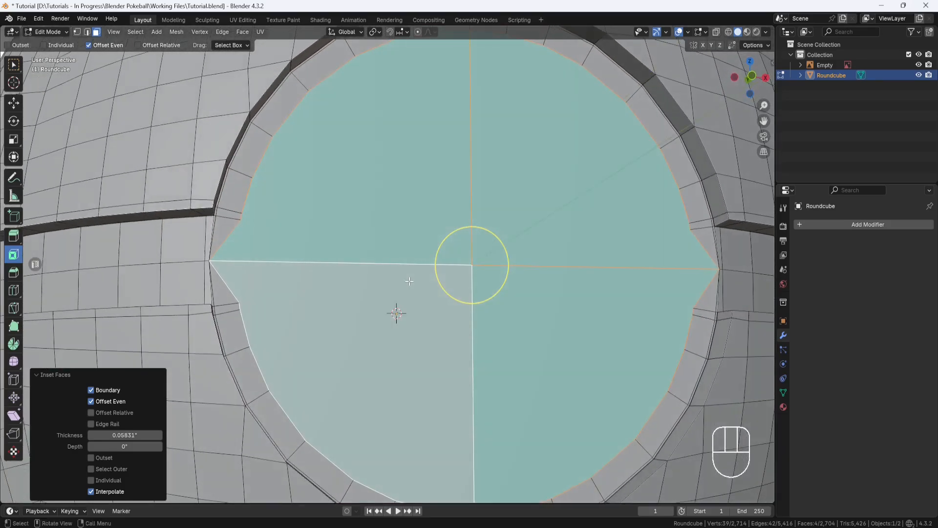
Undo the inset of the four circular recess faces
scroll(229, 266, up, 4)
shift+middle_drag(191, 254, 394, 257)
scroll(286, 267, up, 2)
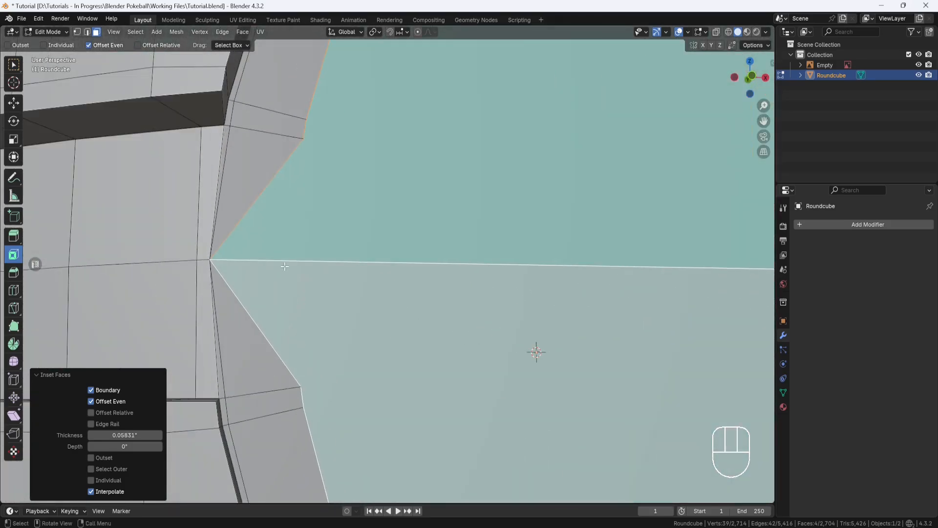
key(ctrl+z)
key(ctrl+z)
In vertex selection, move the middle vertex on the recess's left rim slightly inward along X
mouse_move(285, 267)
shift+middle_down()
mouse_move(344, 287)
mouse_move(296, 268)
shift+middle_up()
click(77, 31)
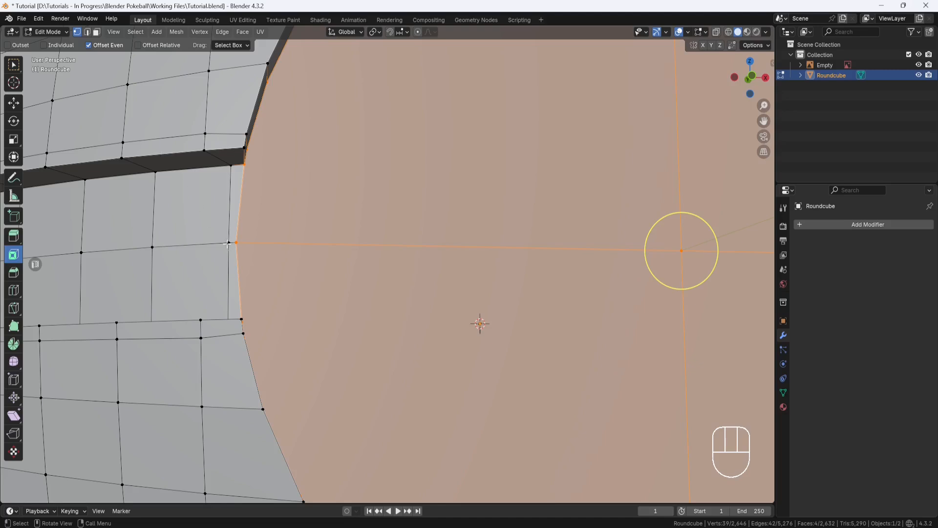
drag(247, 230, 235, 250)
middle_drag(234, 250, 283, 247)
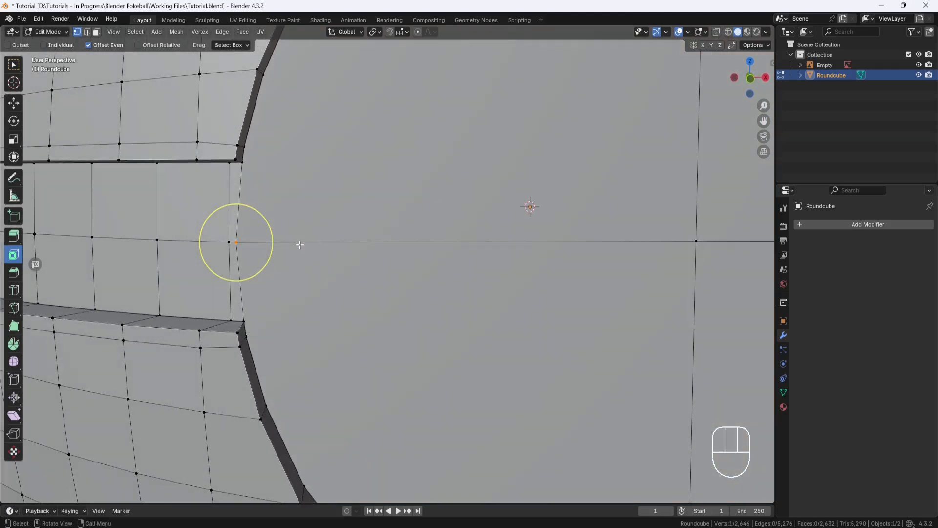
right_click(316, 222)
mouse_move(301, 388)
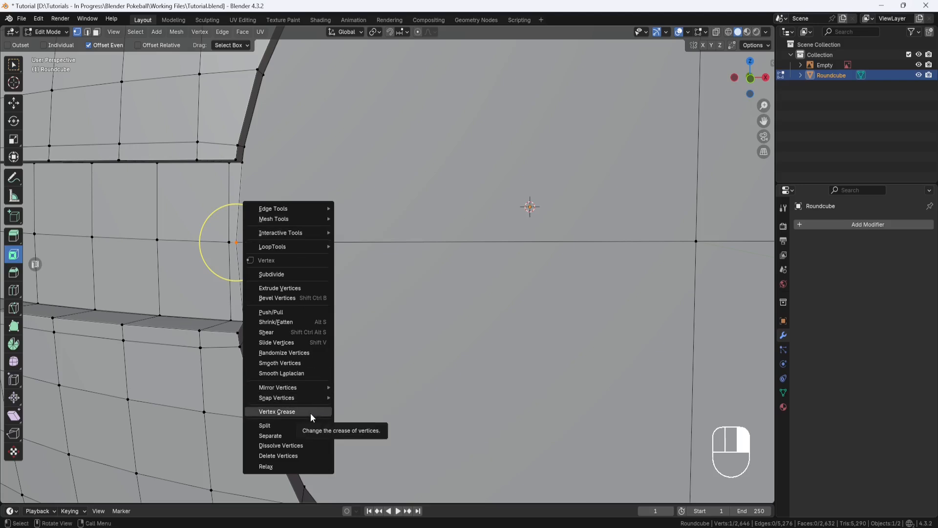
middle_drag(392, 189, 155, 142)
click(20, 105)
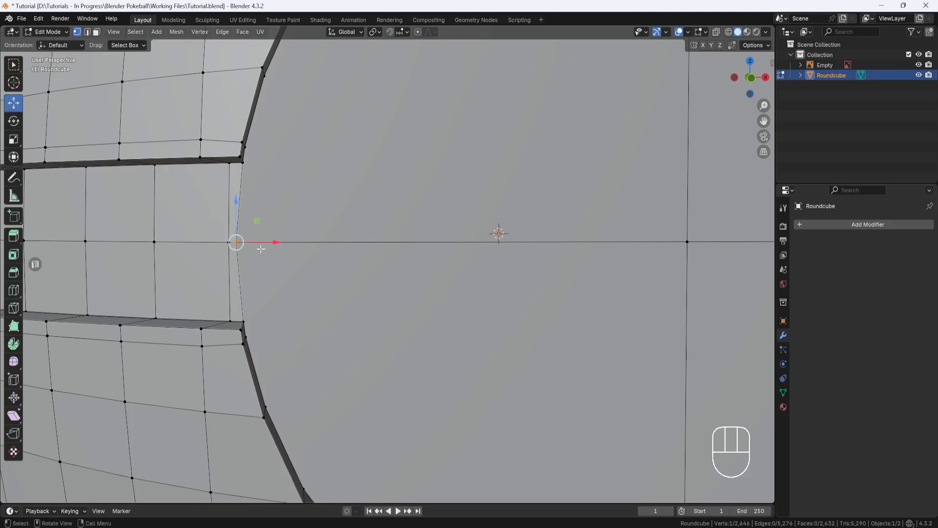
drag(275, 243, 289, 239)
middle_drag(288, 239, 340, 270)
Merge the moved left rim vertex with the one beside it, using At Last
shift+click(236, 242)
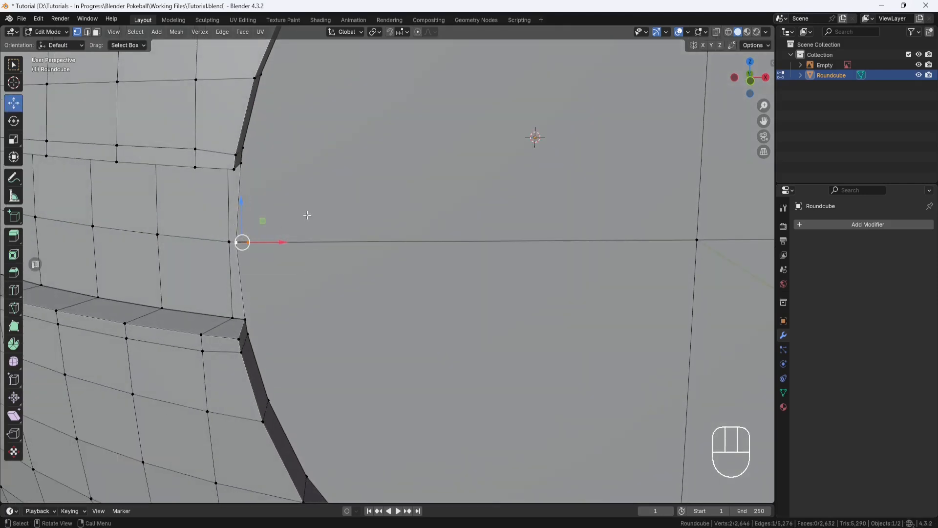
right_click(237, 243)
mouse_move(306, 215)
mouse_move(293, 451)
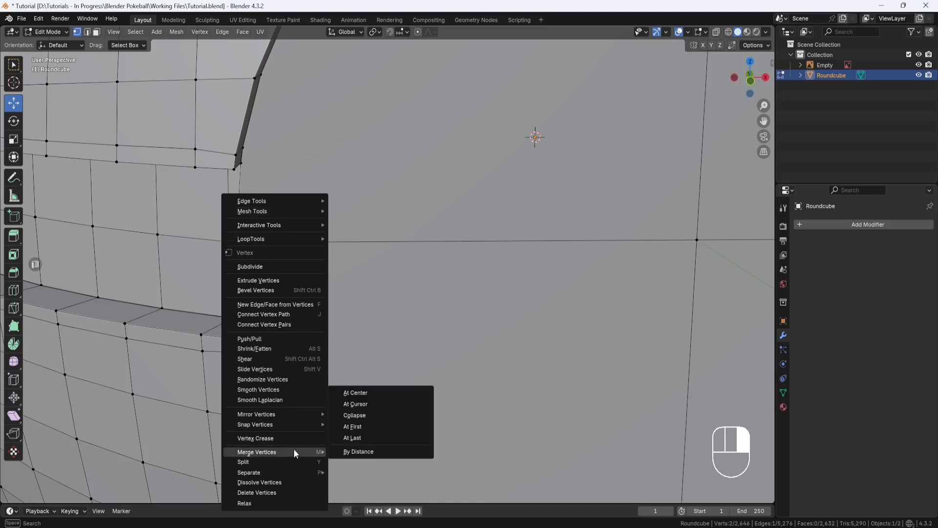
click(349, 439)
On the recess's right rim, move the middle vertex slightly inward along X and merge it with its overlapping neighbour At Last
scroll(572, 313, down, 2)
shift+middle_drag(571, 312, 254, 331)
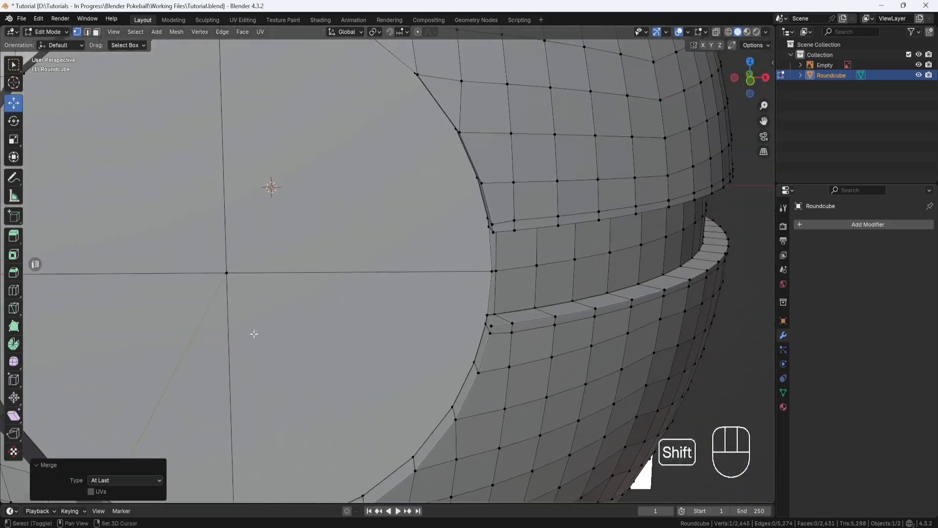
scroll(521, 288, up, 4)
click(569, 276)
scroll(569, 277, up, 1)
middle_drag(640, 276, 626, 278)
drag(687, 284, 669, 282)
shift+click(653, 282)
right_click(607, 247)
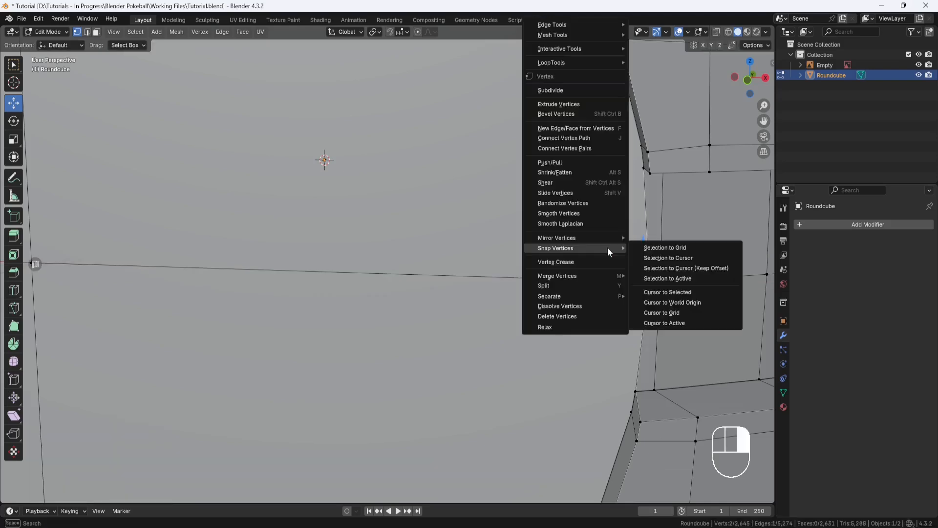
mouse_move(599, 277)
click(652, 320)
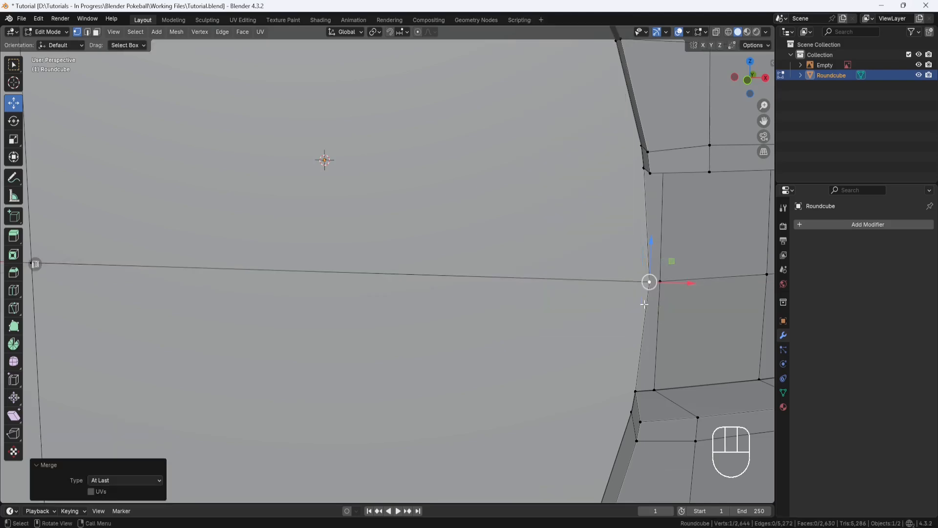
In face selection, select the four quarter faces of the circular recess
scroll(257, 242, up, 4)
shift+middle_drag(257, 243, 393, 242)
click(96, 32)
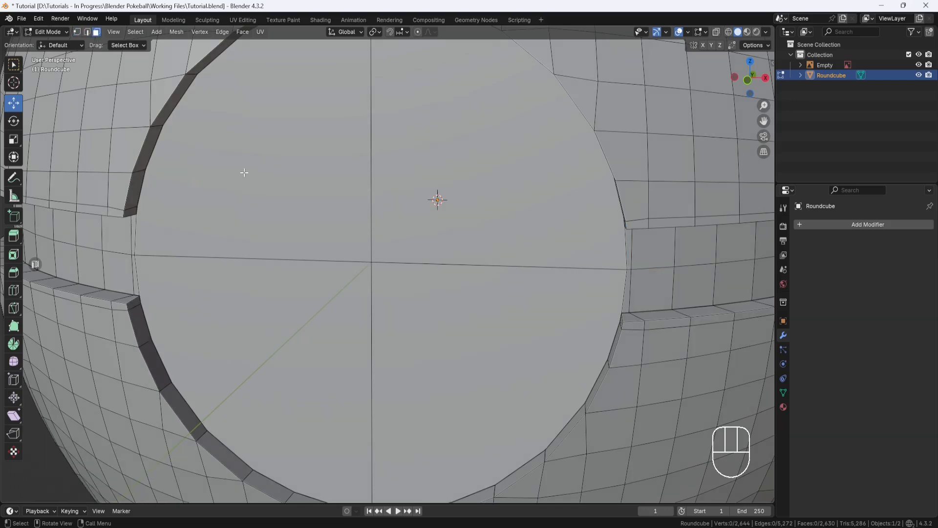
click(243, 171)
shift+click(464, 171)
shift+click(347, 293)
shift+click(422, 311)
scroll(422, 311, down, 2)
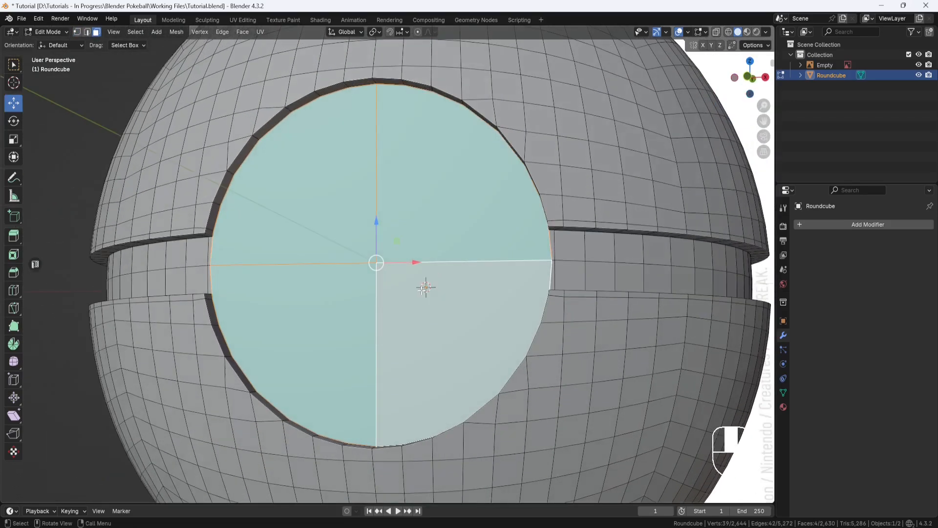
Try to inset the four selected recess faces, and undo the attempt
click(14, 254)
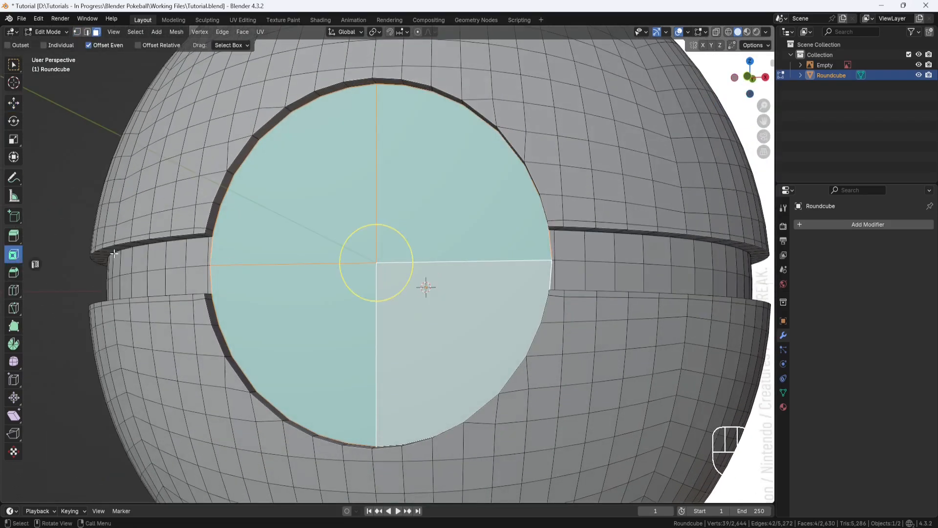
drag(394, 234, 387, 239)
key(ctrl+z)
key(ctrl+z)
key(ctrl+z)
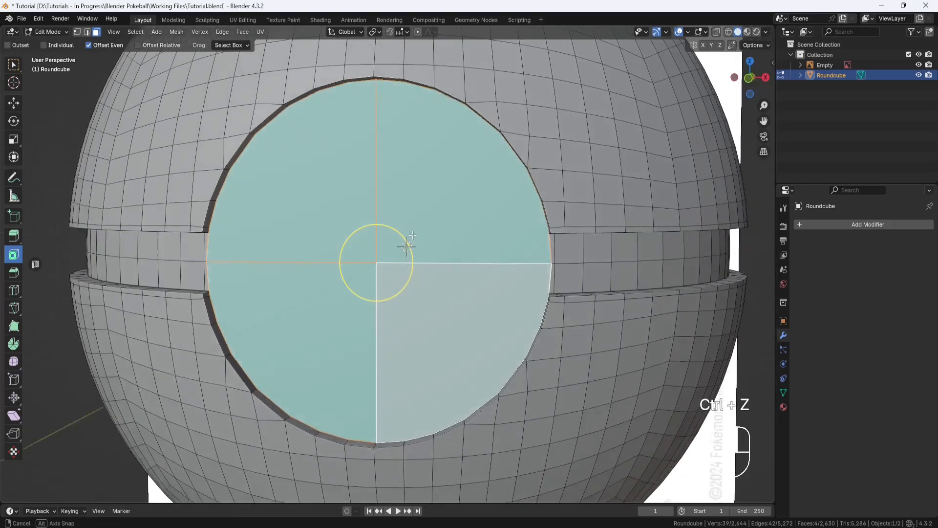
Spread the stacked vertices at the middle of the left rim along X by about 0.043 and 0.015 inches
scroll(207, 227, up, 3)
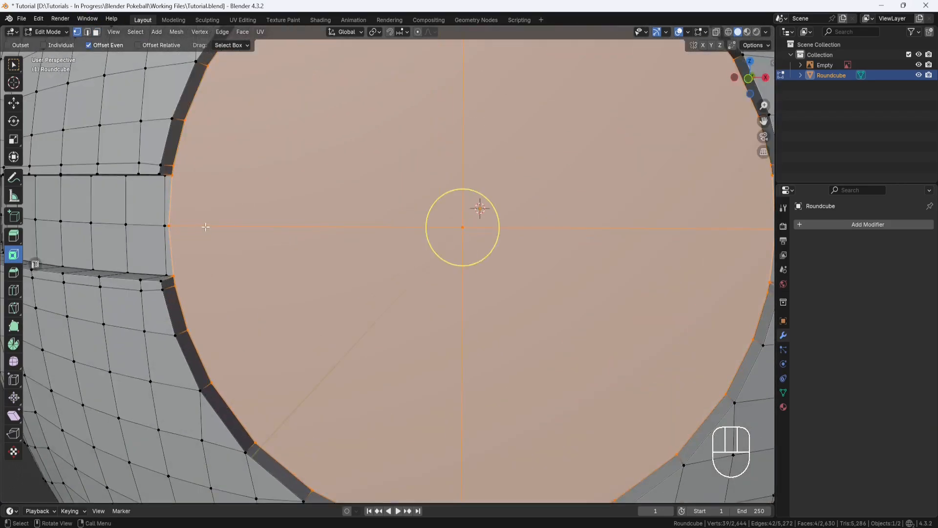
click(169, 225)
key(shift+space)
key(g)
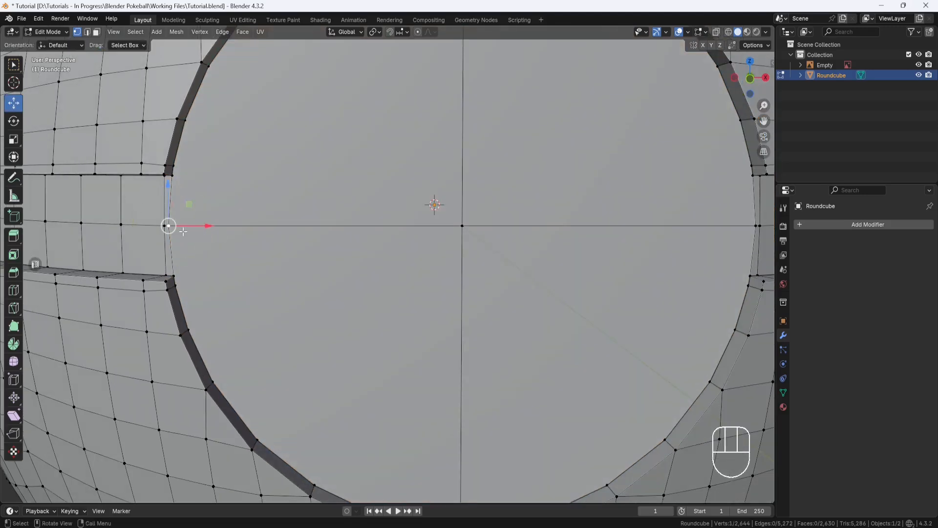
drag(209, 226, 228, 224)
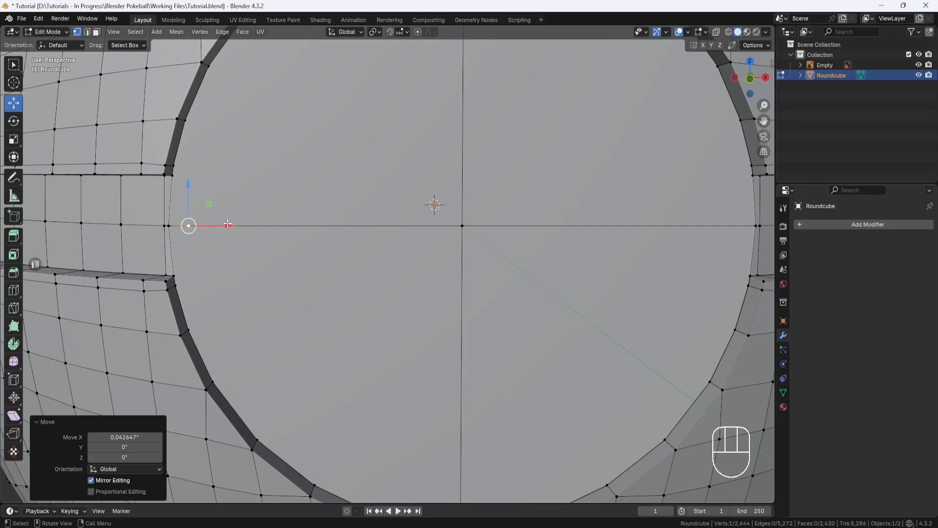
click(169, 226)
drag(209, 227, 217, 226)
Merge the nearer offset vertex on the left rim with the original rim vertex, using At Last
scroll(188, 245, up, 3)
shift+middle_drag(183, 243, 380, 258)
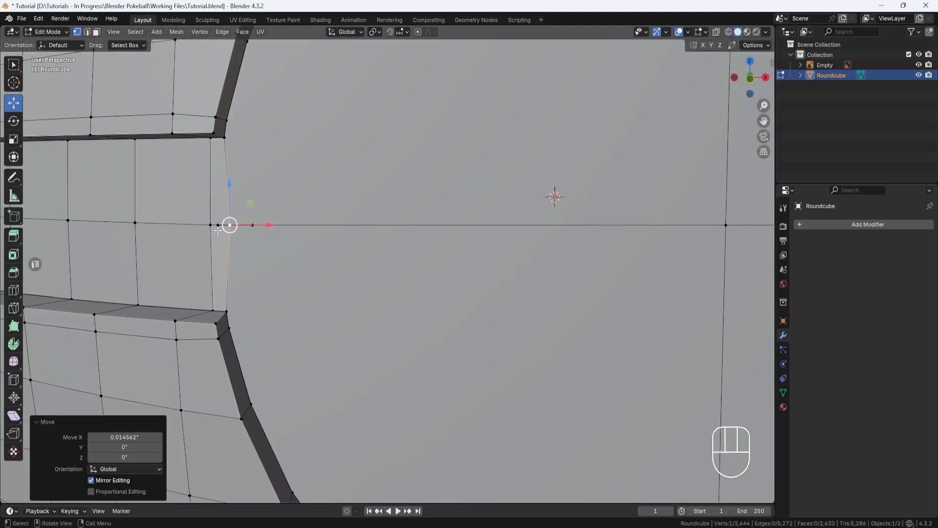
middle_drag(226, 225, 238, 252)
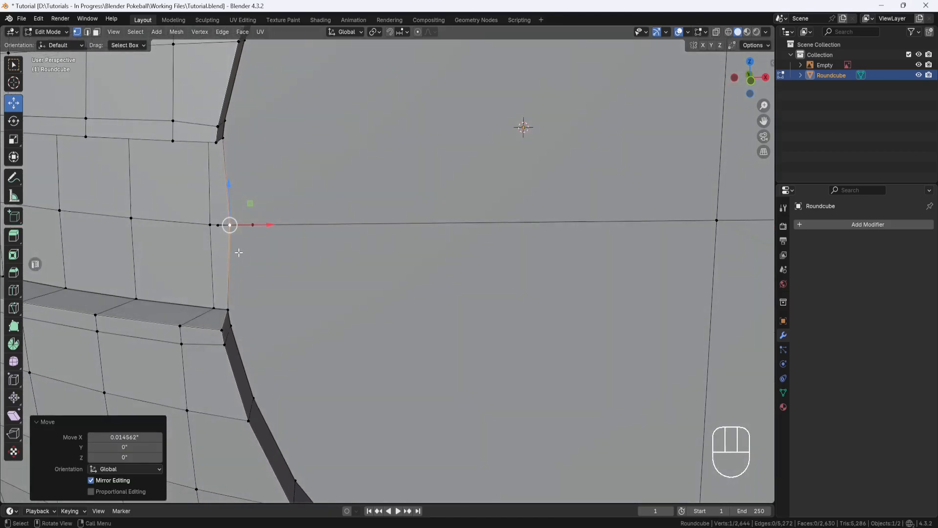
shift+click(217, 225)
right_click(277, 200)
mouse_move(255, 275)
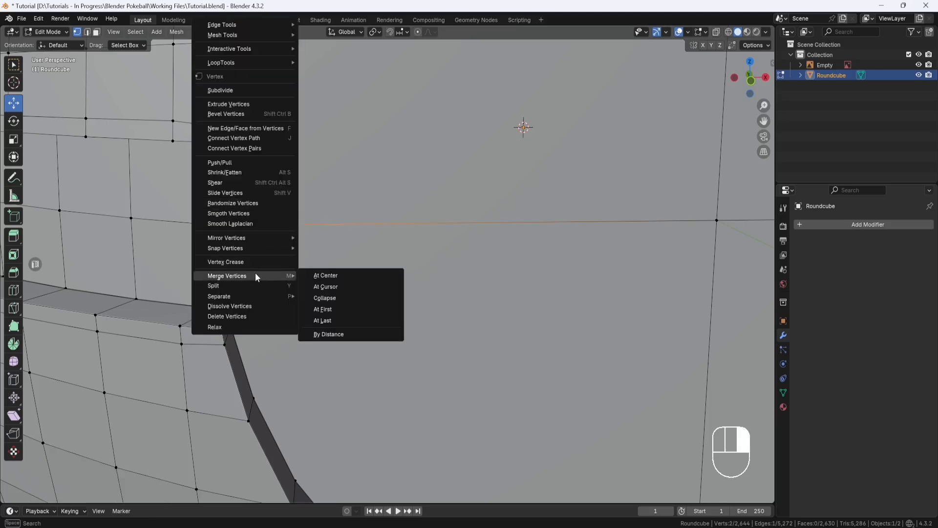
click(326, 320)
Merge the remaining offset vertex into the left rim vertex with At Last
click(253, 226)
shift+click(218, 225)
right_click(274, 212)
mouse_move(257, 275)
click(328, 320)
Test the merged left rim vertex by moving it along X, and undo the move
drag(260, 224, 271, 224)
middle_drag(285, 258, 300, 275)
key(ctrl+z)
Move the middle vertex on the recess's right rim slightly inward along X to separate the stacked vertices
scroll(292, 266, down, 4)
shift+middle_drag(499, 274, 345, 280)
scroll(503, 218, up, 4)
shift+middle_drag(502, 217, 440, 288)
middle_drag(440, 288, 415, 268)
scroll(508, 254, up, 3)
shift+middle_drag(523, 259, 430, 196)
mouse_move(488, 244)
mouse_down()
mouse_move(471, 244)
mouse_move(479, 244)
mouse_up()
Merge the stacked vertices at the middle of the right rim into one with two At Last merges
click(454, 244)
shift+click(434, 244)
right_click(445, 239)
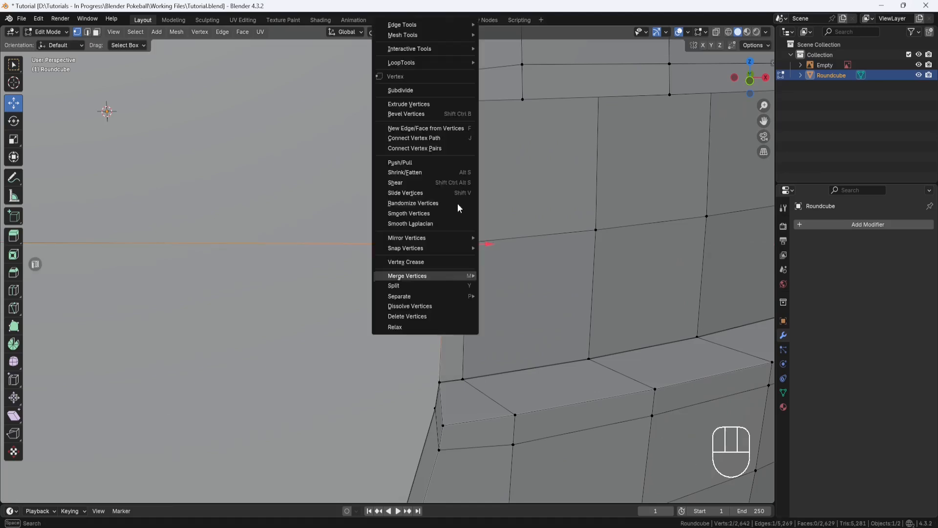
mouse_move(438, 276)
click(508, 320)
shift+click(436, 242)
right_click(444, 243)
mouse_move(444, 274)
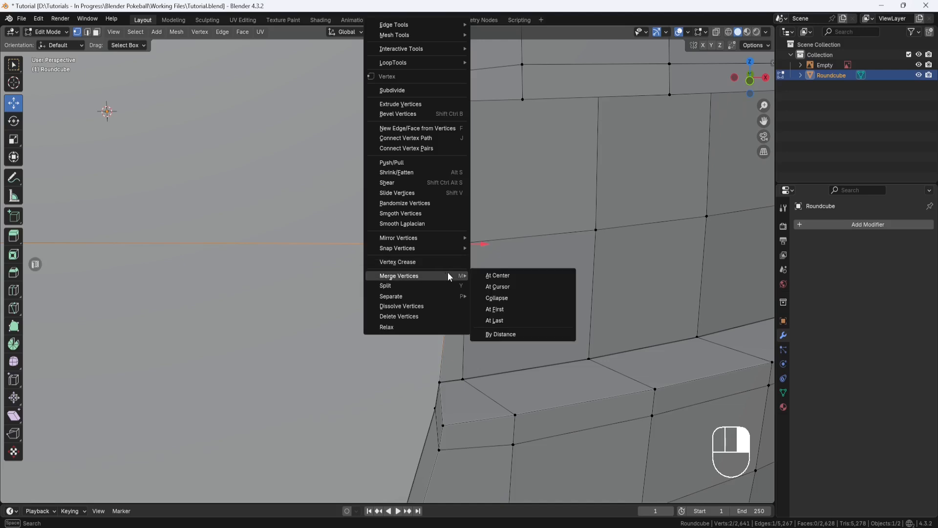
click(503, 320)
mouse_move(489, 244)
mouse_down()
mouse_move(466, 245)
mouse_move(480, 245)
mouse_up()
key(ctrl+z)
Switch to face selection and select all four quarter faces of the circular recess
scroll(500, 245, down, 3)
scroll(499, 244, down, 2)
shift+middle_drag(408, 241, 519, 232)
scroll(573, 241, down, 1)
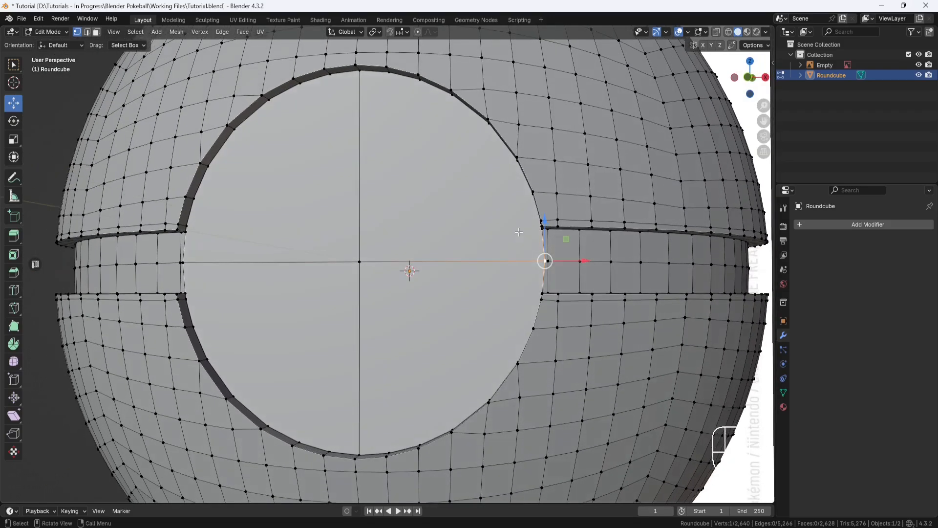
click(97, 32)
click(307, 185)
shift+click(430, 161)
shift+click(429, 342)
shift+click(302, 275)
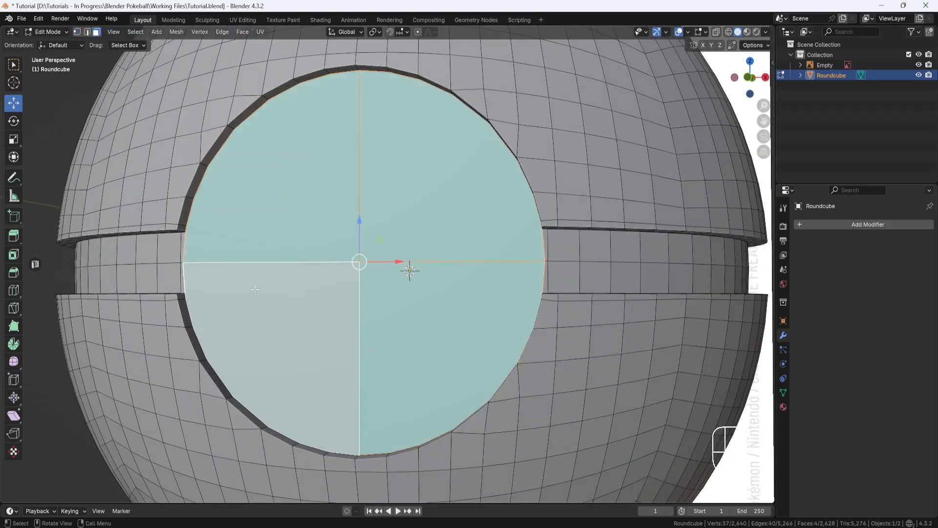
Inset the selected recess faces and scale them to about 0.945 on X and Z
click(16, 258)
mouse_move(375, 229)
mouse_down()
mouse_move(346, 259)
mouse_move(377, 241)
mouse_up()
click(16, 143)
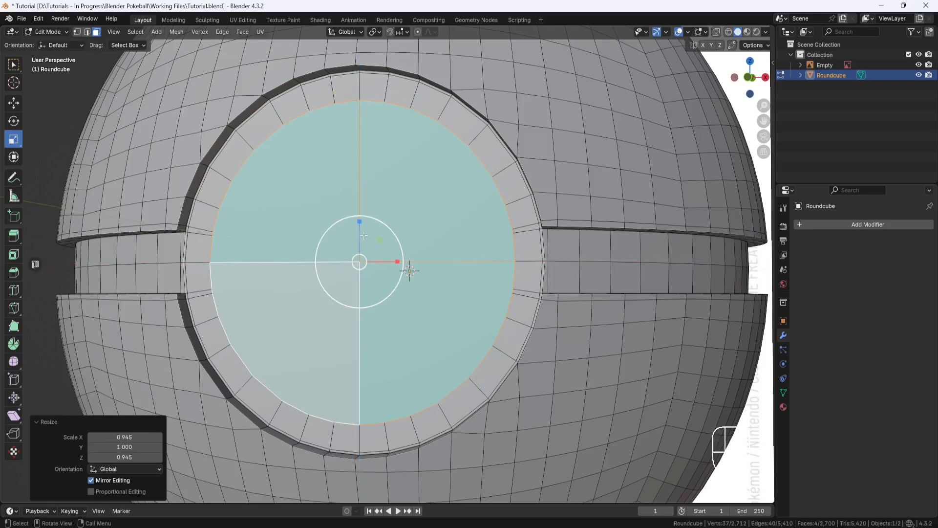
Inset the recess faces again by about 0.073 inches and scale the inner circle to about 0.903 on all axes
click(14, 254)
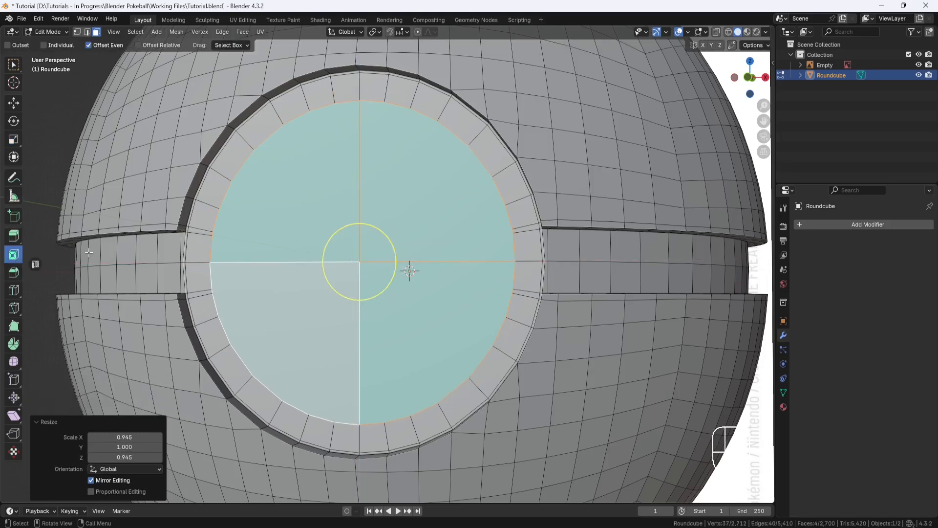
drag(384, 235, 253, 230)
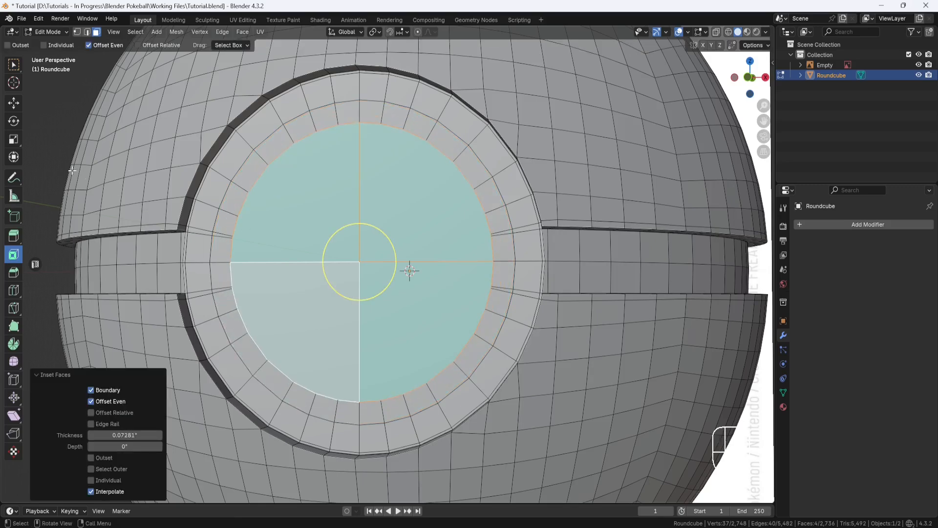
click(13, 141)
drag(388, 230, 384, 234)
middle_drag(384, 234, 509, 264)
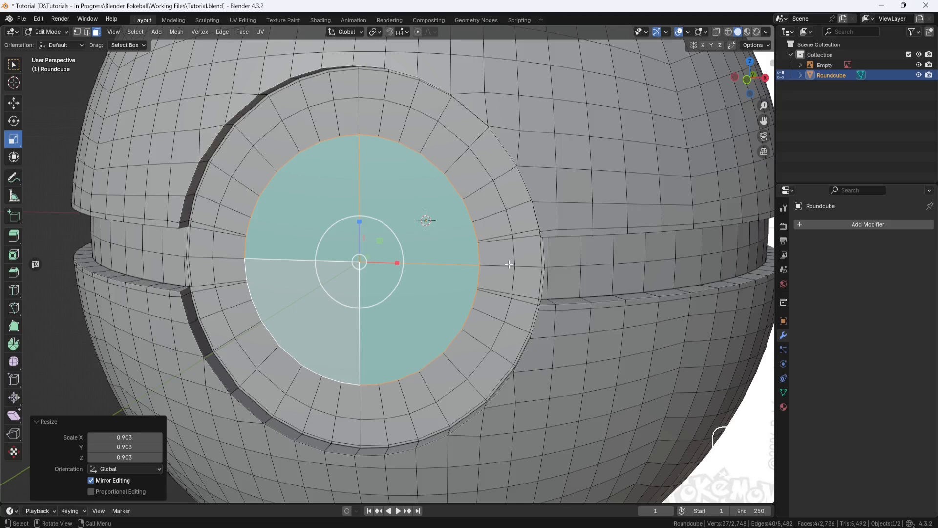
Create a new material on the Roundcube and name it Black
click(783, 407)
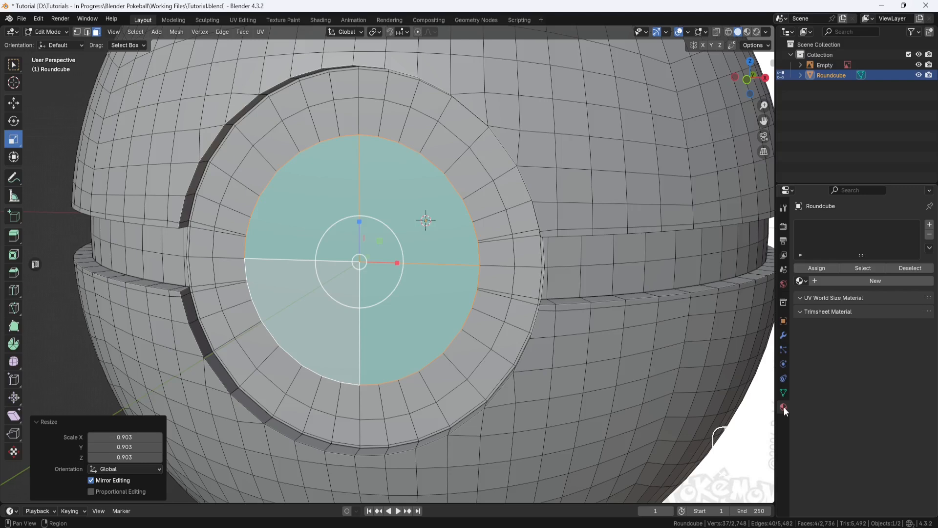
click(880, 282)
double_click(827, 228)
text(B)
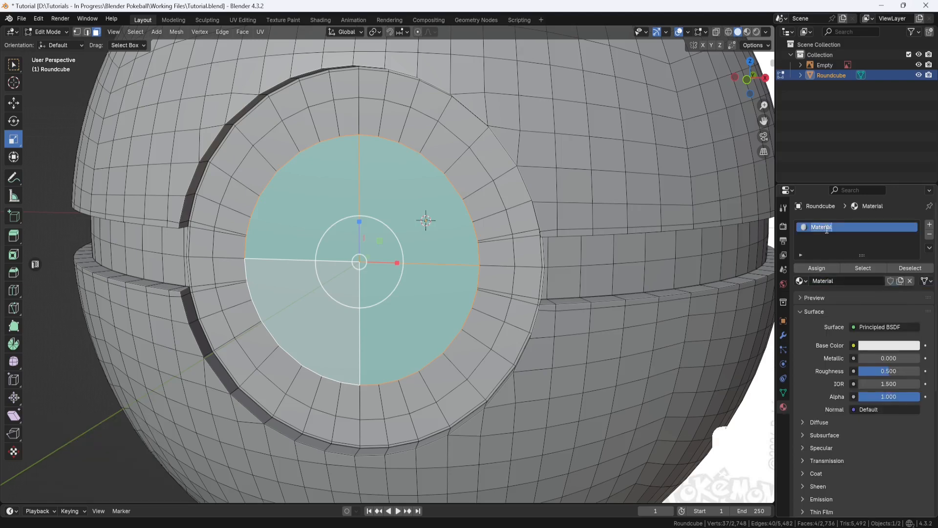
key(Return)
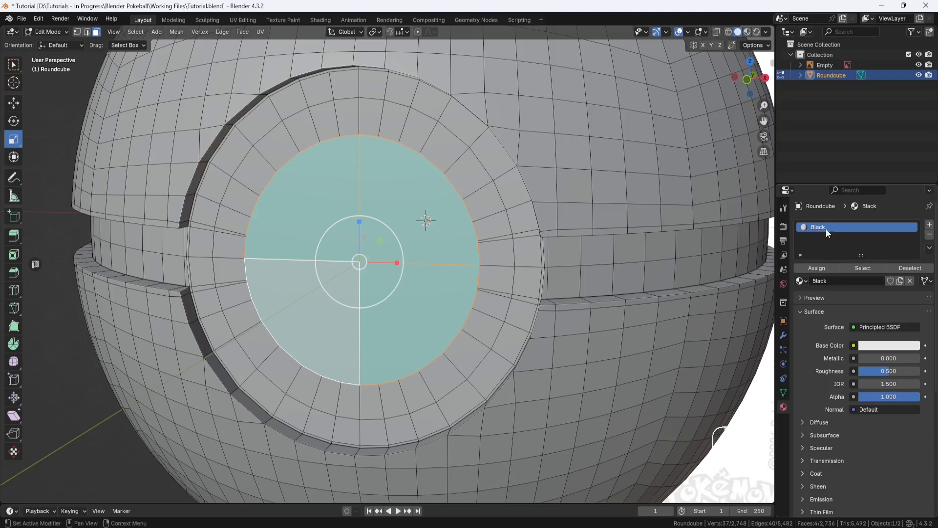
Add a second material slot with a new material named Red
click(930, 225)
click(864, 297)
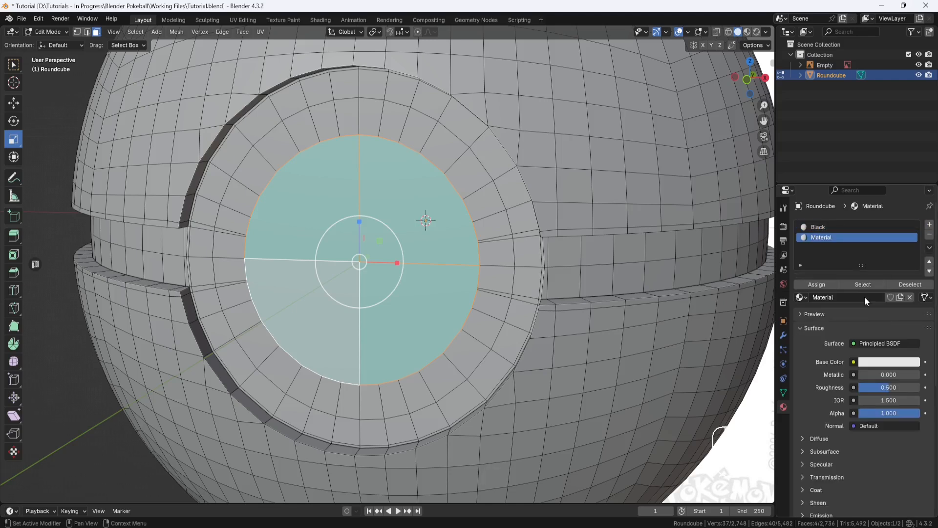
double_click(828, 239)
text(Red)
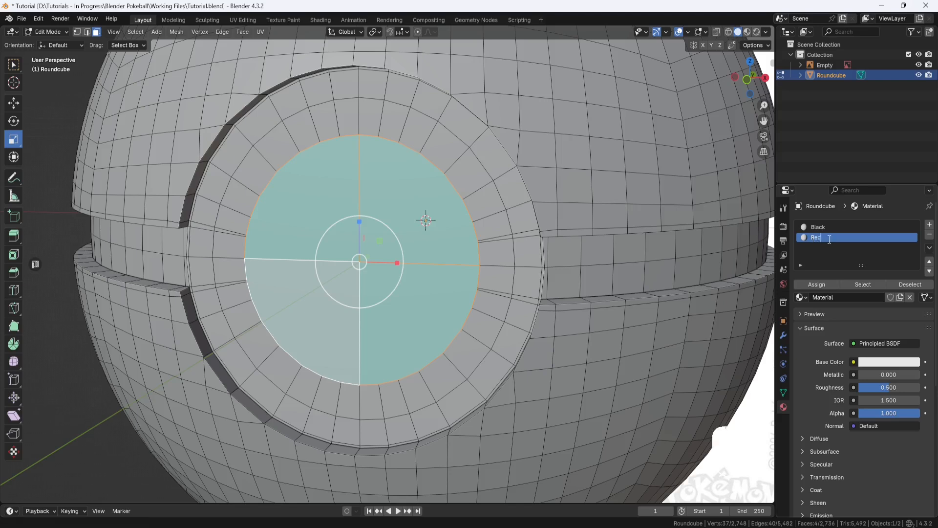
Set the Red material's base color to pure red, #FF0000, with full saturation and value
click(885, 363)
drag(866, 235, 867, 275)
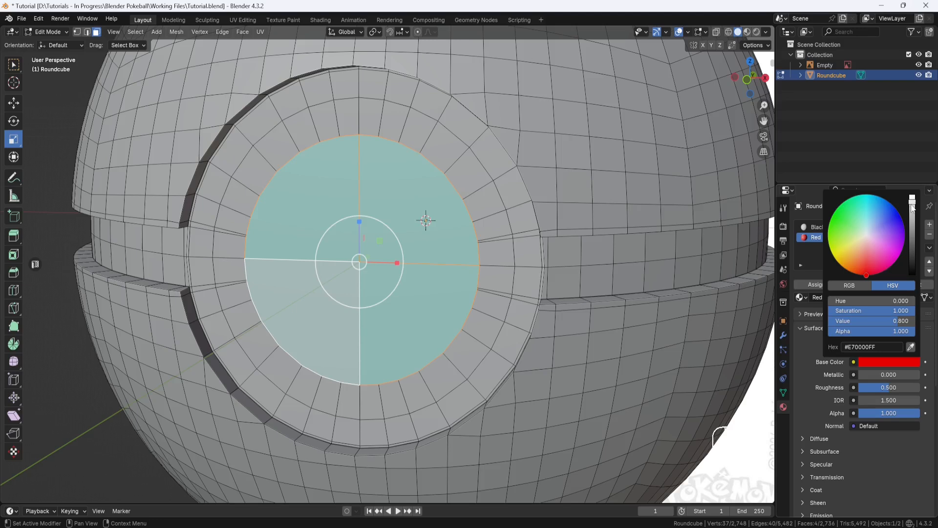
click(912, 195)
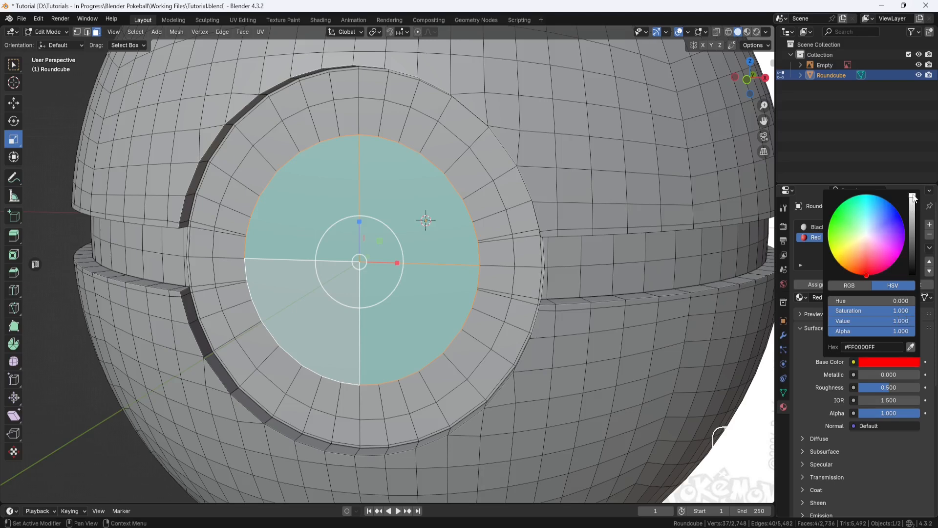
Set the Black material's base color to pure black by lowering its value to zero
click(817, 227)
click(886, 361)
drag(912, 203, 912, 275)
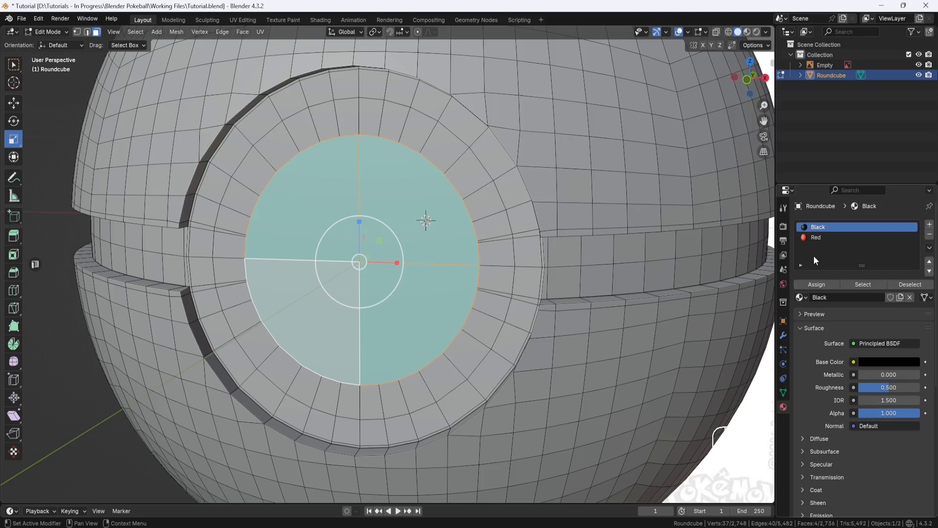
Add a third material slot with a new material named White and set its base color to pure white, #FFFFFF
click(930, 225)
click(866, 298)
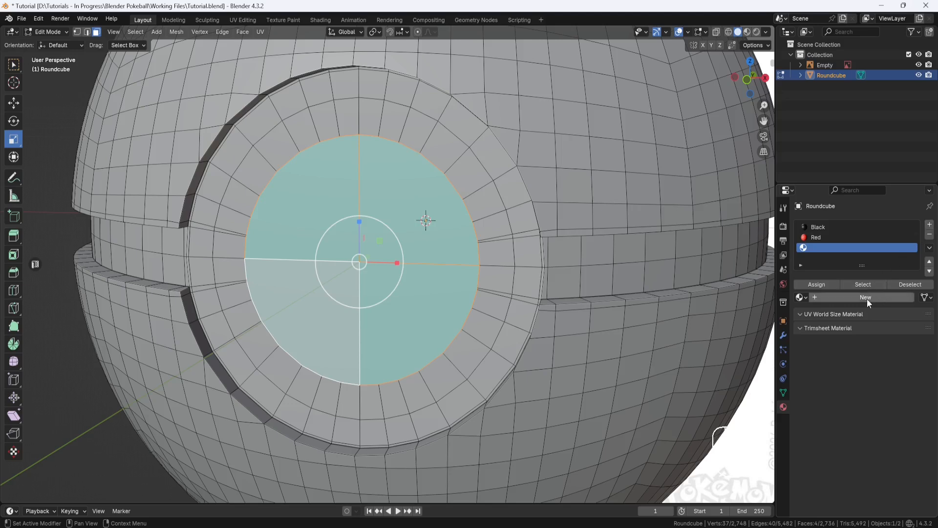
double_click(830, 248)
text(White)
key(Return)
click(889, 362)
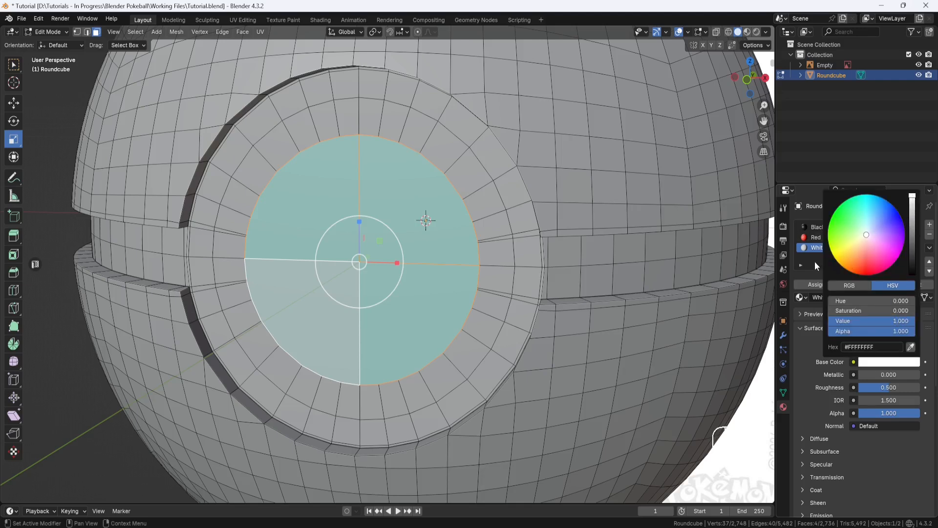
Show the model in material preview, select the four faces of the inner button circle and grow the selection three times
click(747, 32)
scroll(601, 171, down, 4)
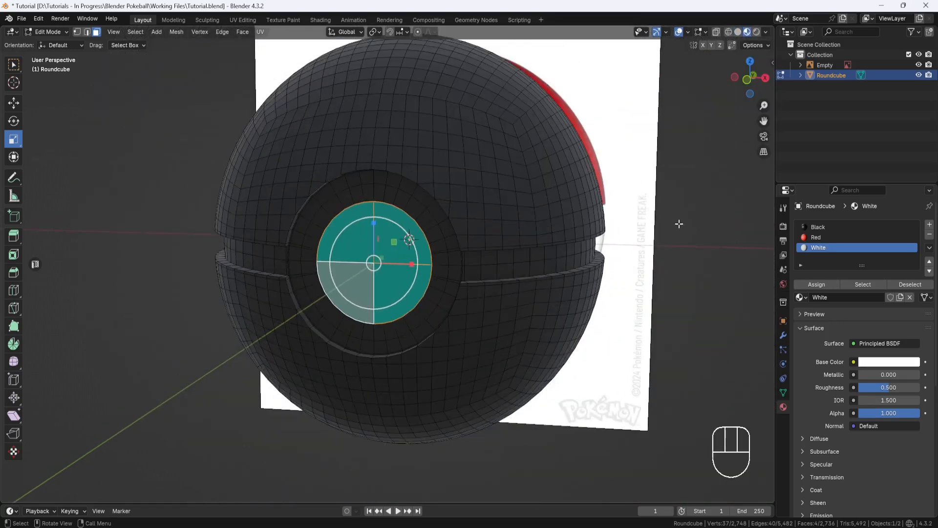
click(706, 233)
middle_drag(706, 233, 614, 270)
click(332, 234)
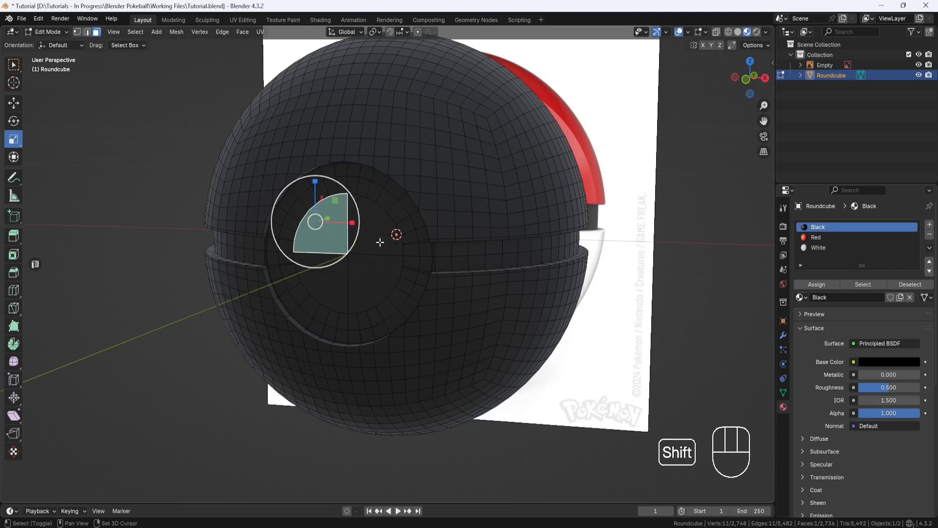
shift+click(381, 238)
shift+click(366, 275)
shift+click(339, 277)
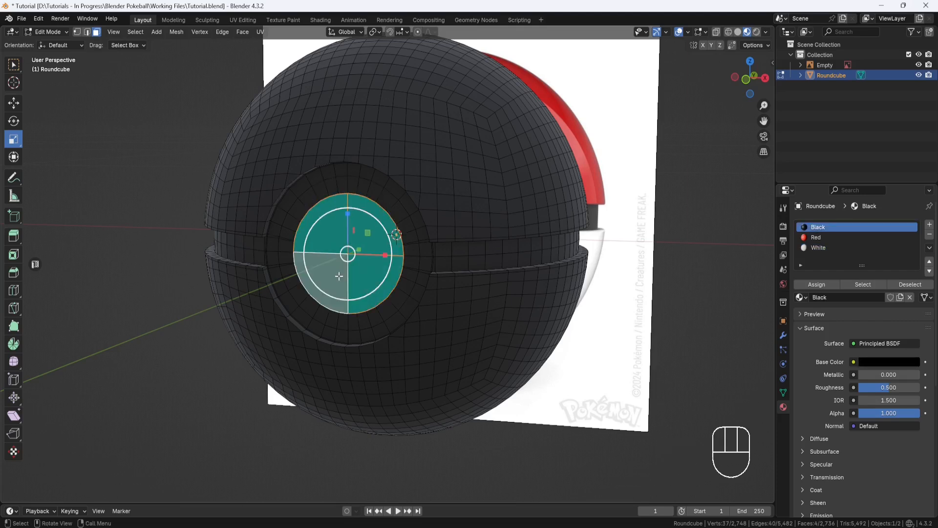
key(ctrl+KP_Add)
key(ctrl+KP_Add)
key(ctrl+KP_Add)
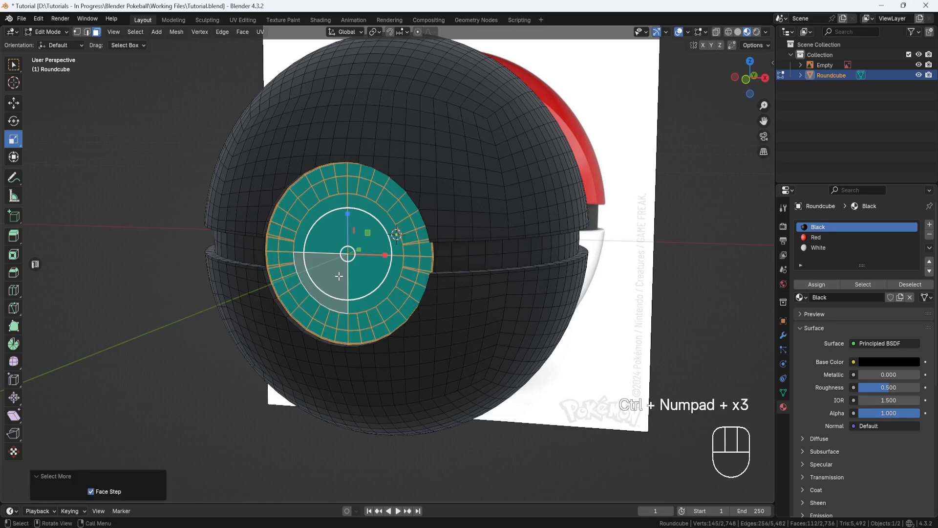
Add the central band to the see-through front selection, invert it to both shells, and assign the Red material
middle_drag(339, 276, 358, 274)
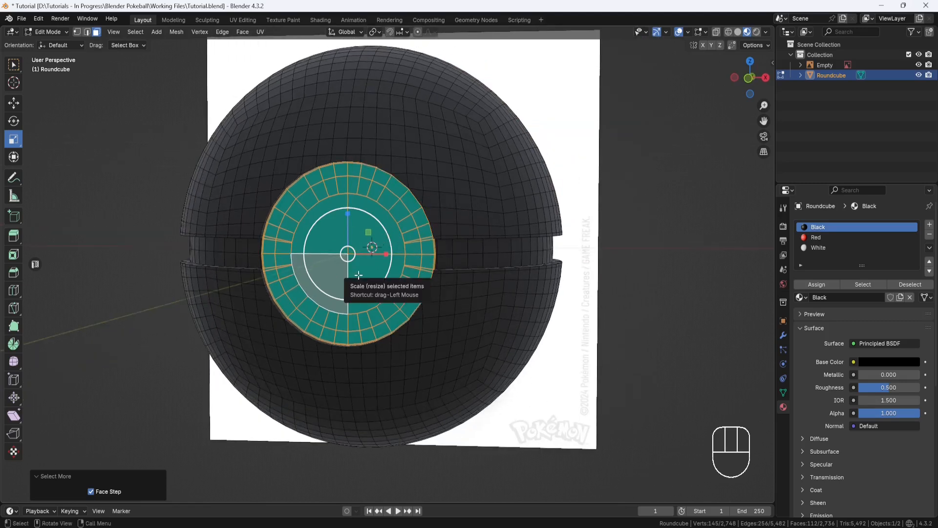
key(KP_1)
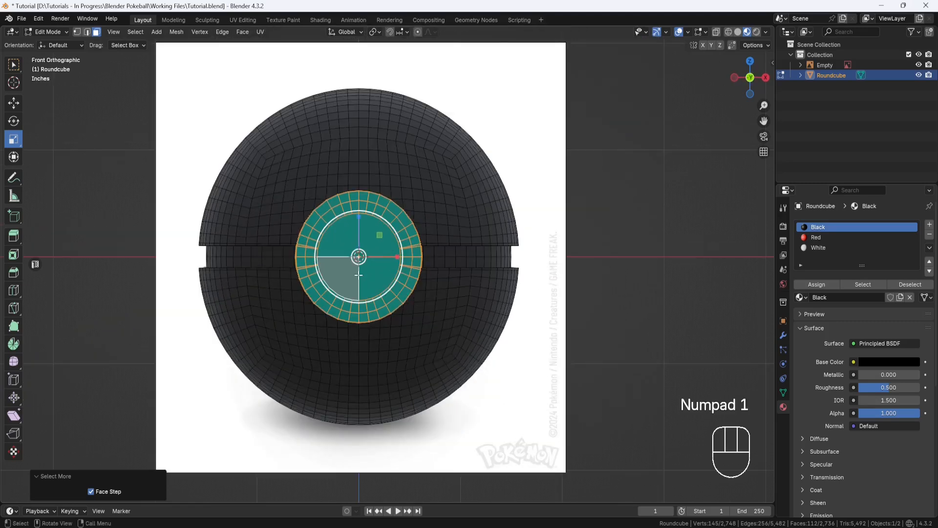
click(731, 35)
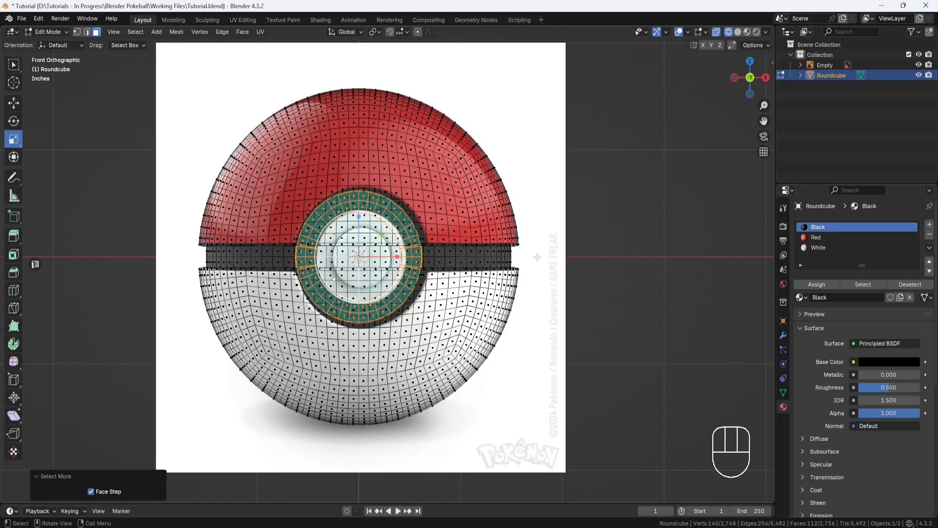
key(shift)
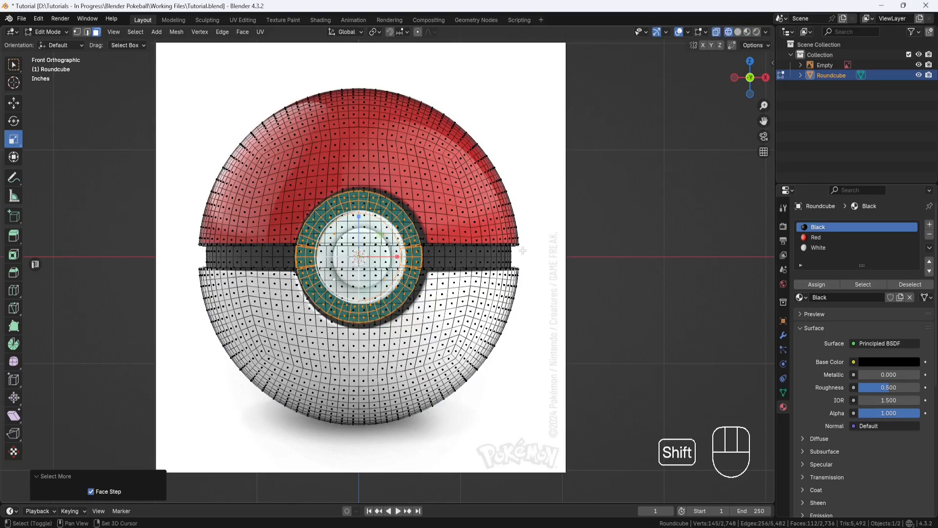
shift+drag(520, 250, 192, 264)
key(ctrl)
key(ctrl+i)
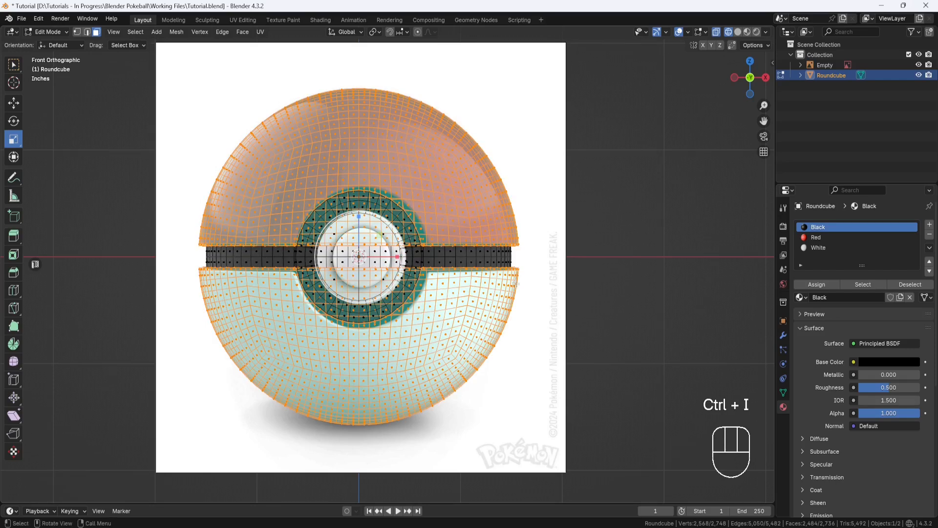
click(817, 239)
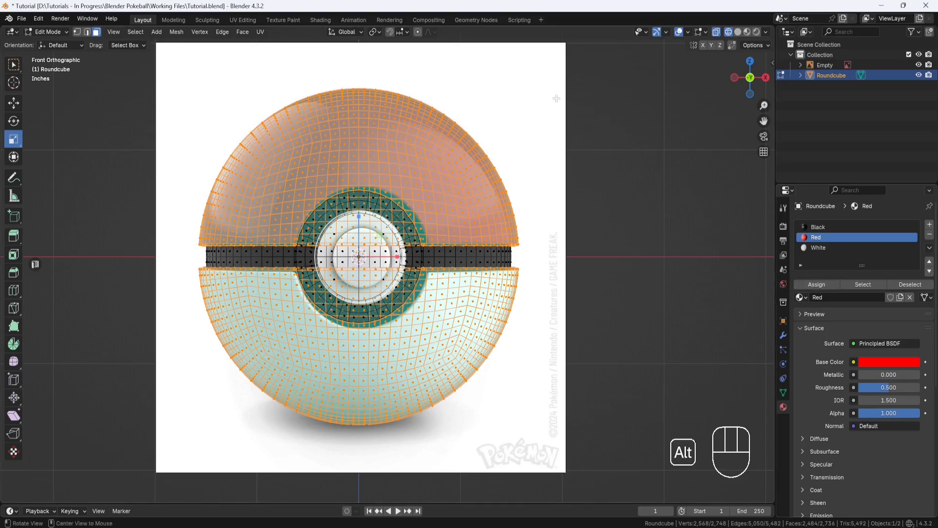
Deselect the upper shell in front view, assign the White material to the lower shell, and show the material preview
alt+middle_drag(550, 76, 521, 110)
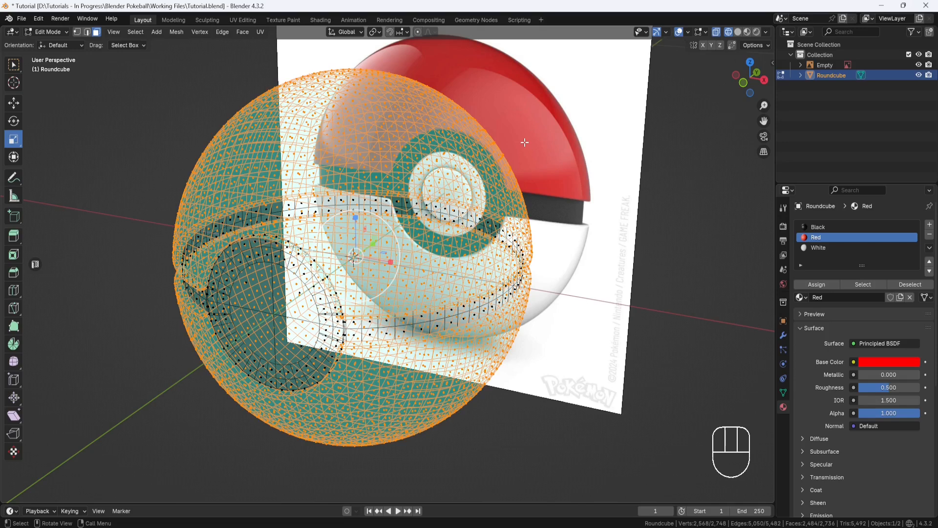
key(KP_1)
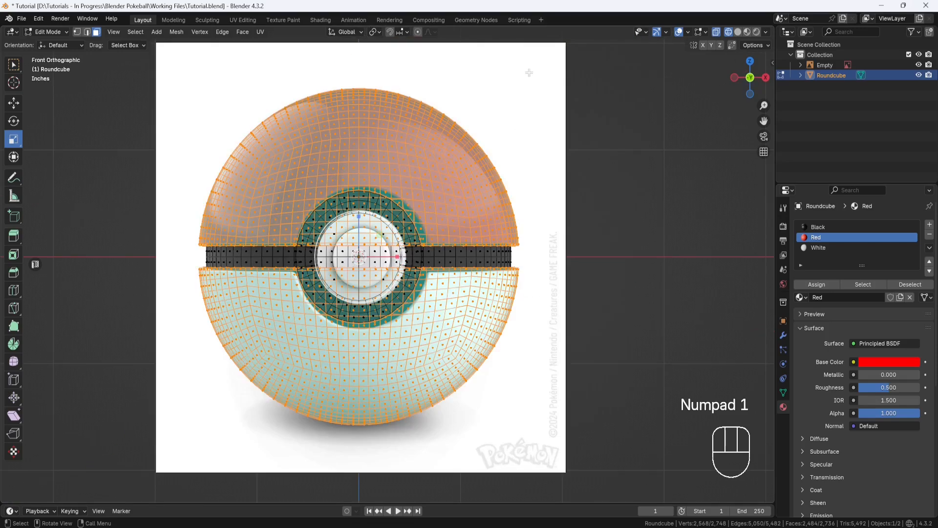
ctrl+drag(529, 74, 185, 252)
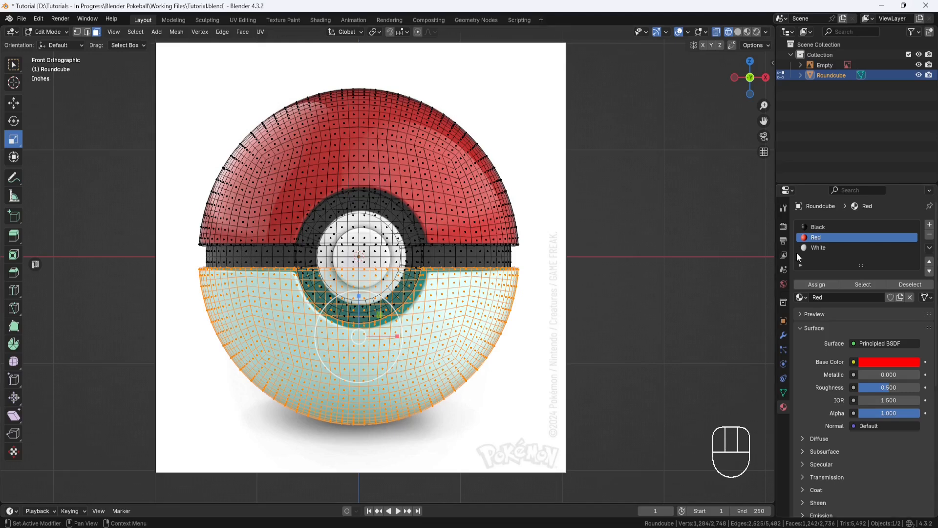
click(814, 248)
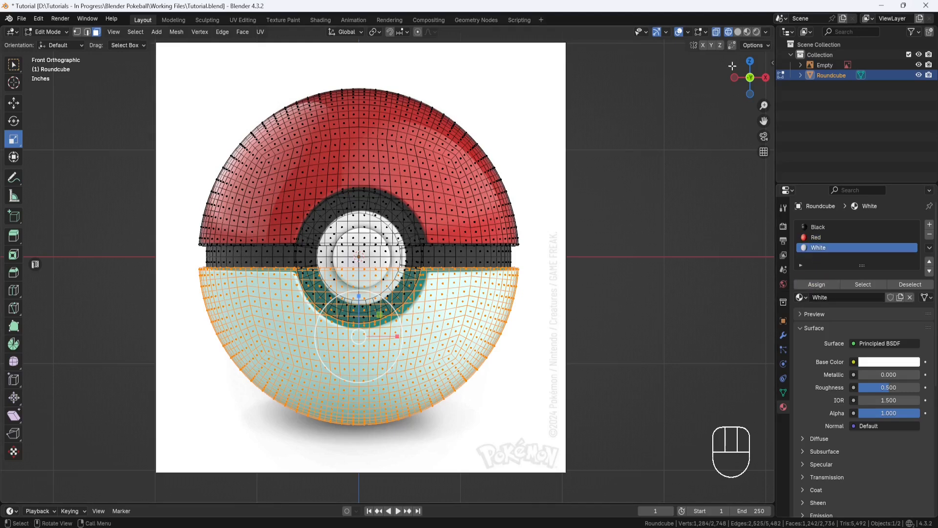
click(747, 32)
middle_drag(611, 166, 603, 184)
click(611, 212)
scroll(612, 215, down, 2)
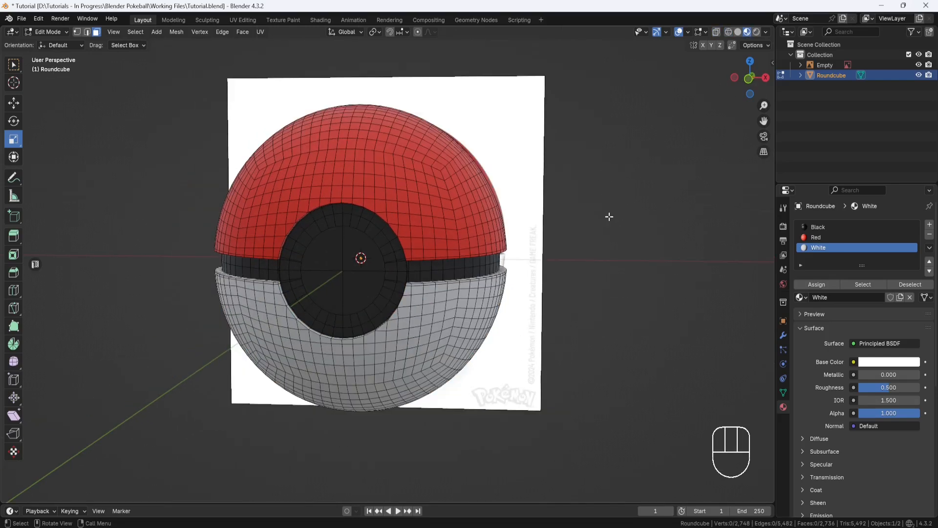
Return to Object Mode and save the file
click(66, 32)
click(62, 43)
mouse_move(517, 218)
middle_down()
mouse_move(484, 225)
mouse_move(491, 225)
middle_up()
key(ctrl+s)
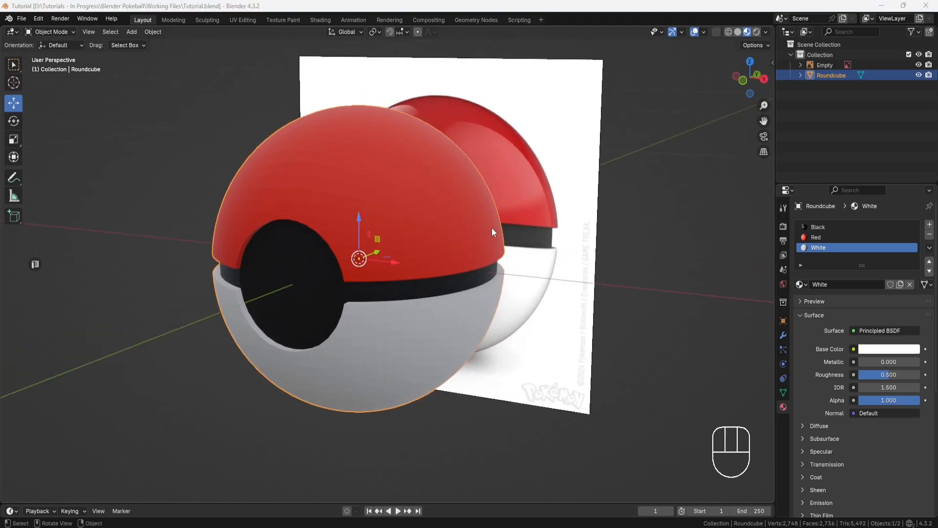
In Edit Mode with solid shading, add a single loop cut close to the central band's upper edge at a factor of 0.860
click(739, 32)
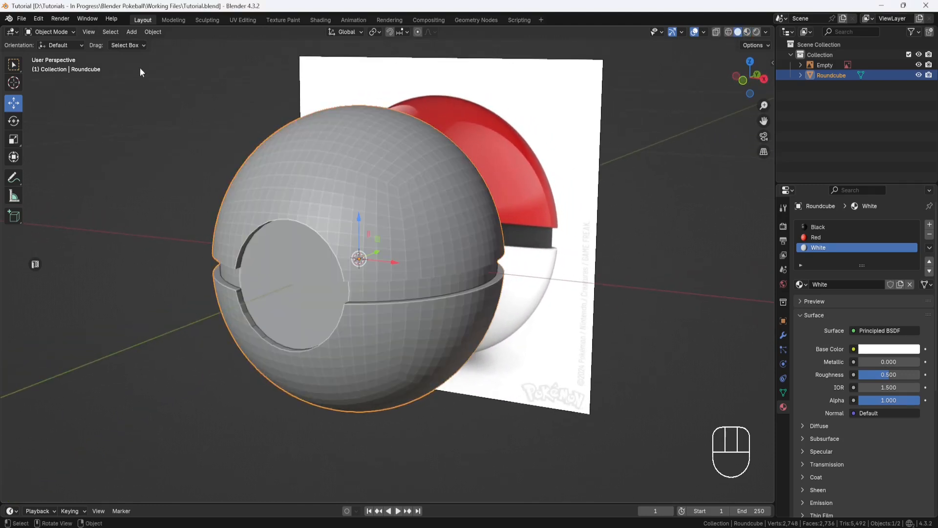
click(75, 33)
click(63, 54)
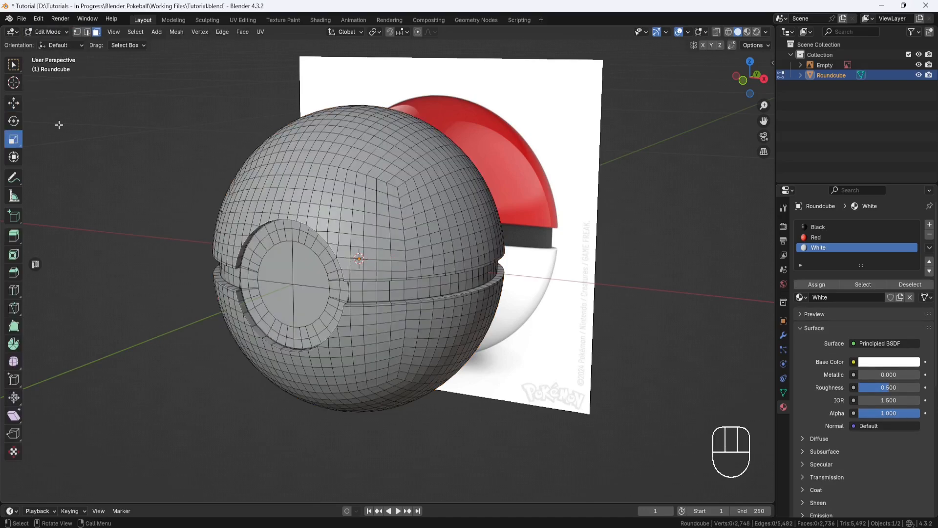
click(13, 290)
shift+middle_drag(225, 281, 335, 289)
scroll(335, 289, up, 10)
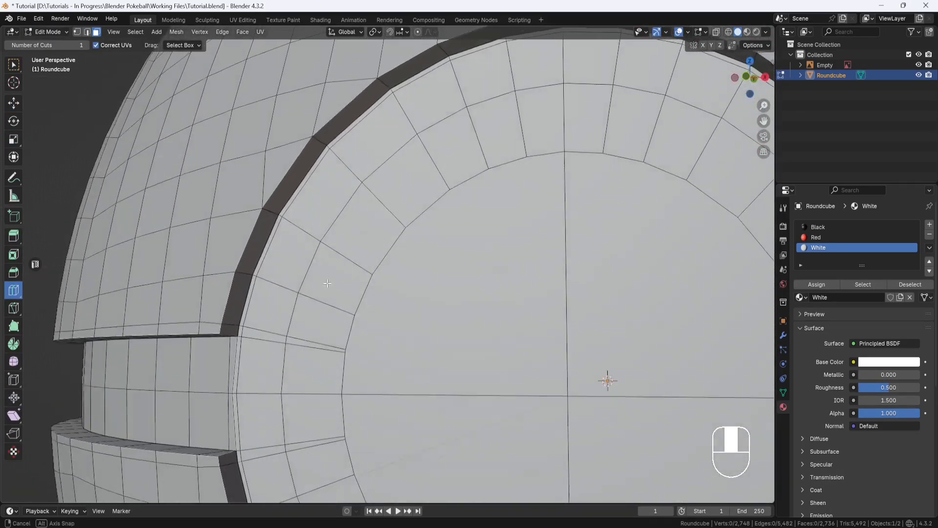
shift+middle_drag(349, 225, 363, 258)
scroll(364, 258, up, 3)
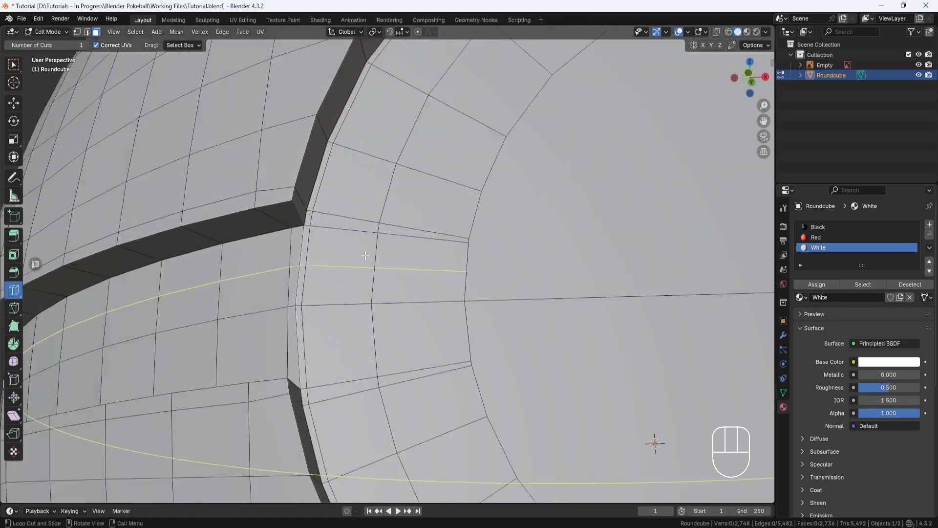
drag(271, 262, 273, 225)
shift+middle_drag(340, 262, 336, 332)
shift+middle_drag(336, 332, 395, 90)
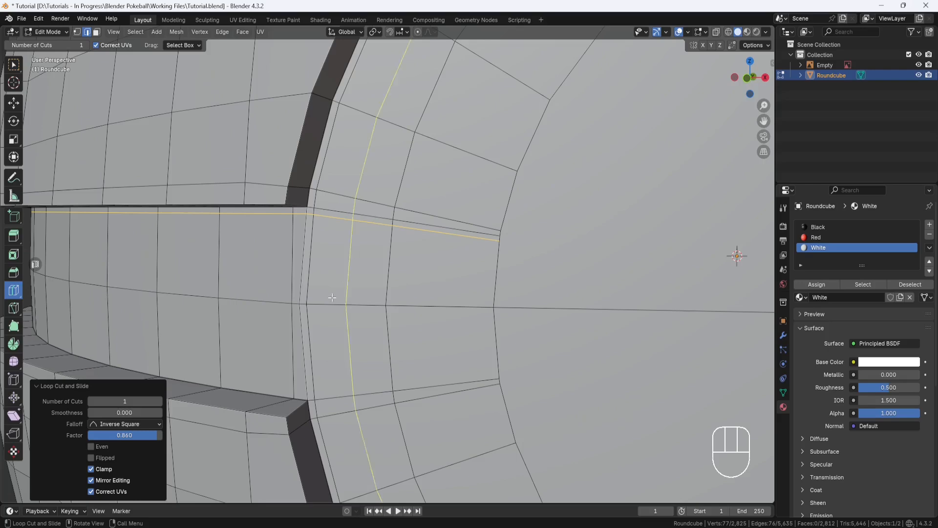
Add single loop cuts along the lower groove beside the button recess, sliding each one close to its edge
middle_drag(330, 350, 283, 356)
shift+middle_drag(247, 317, 292, 209)
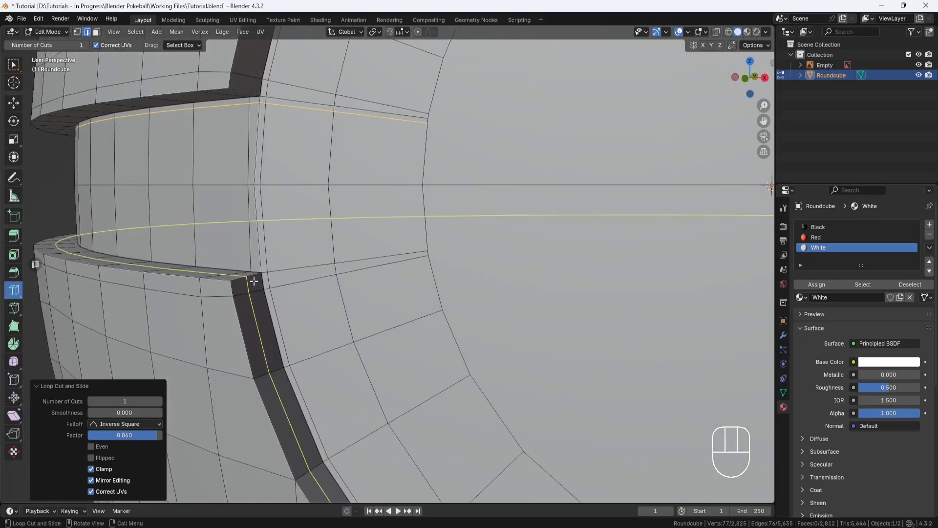
drag(253, 278, 261, 272)
middle_drag(255, 284, 245, 285)
drag(182, 287, 173, 290)
Add further support loops along the groove edges, ending with one at the upper groove wall's inner edge, factor -0.812
middle_drag(199, 185, 198, 159)
shift+middle_drag(198, 159, 224, 279)
drag(230, 178, 222, 170)
middle_drag(222, 170, 223, 175)
shift+middle_drag(223, 175, 230, 230)
drag(231, 230, 237, 229)
middle_drag(236, 229, 264, 212)
shift+middle_drag(264, 212, 338, 217)
drag(315, 316, 315, 311)
drag(316, 265, 318, 295)
middle_drag(328, 266, 293, 171)
shift+middle_drag(293, 171, 294, 284)
drag(266, 257, 283, 257)
Try a loop cut running along the button recess's outer rim on the upper shell, and undo it
middle_drag(384, 184, 416, 180)
scroll(415, 181, down, 5)
shift+middle_drag(416, 180, 322, 298)
middle_drag(323, 298, 377, 285)
scroll(396, 264, up, 1)
shift+middle_drag(435, 244, 299, 303)
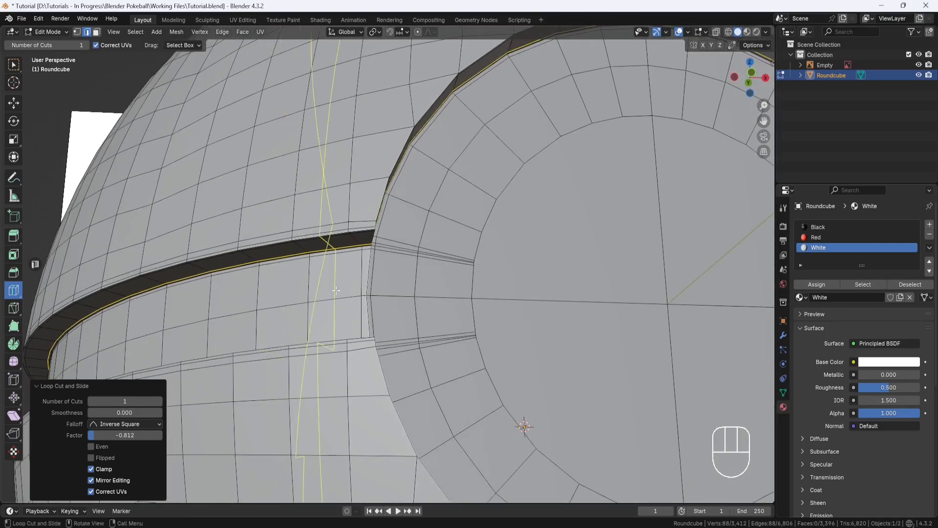
scroll(342, 247, up, 2)
shift+middle_drag(371, 250, 333, 352)
scroll(333, 349, down, 1)
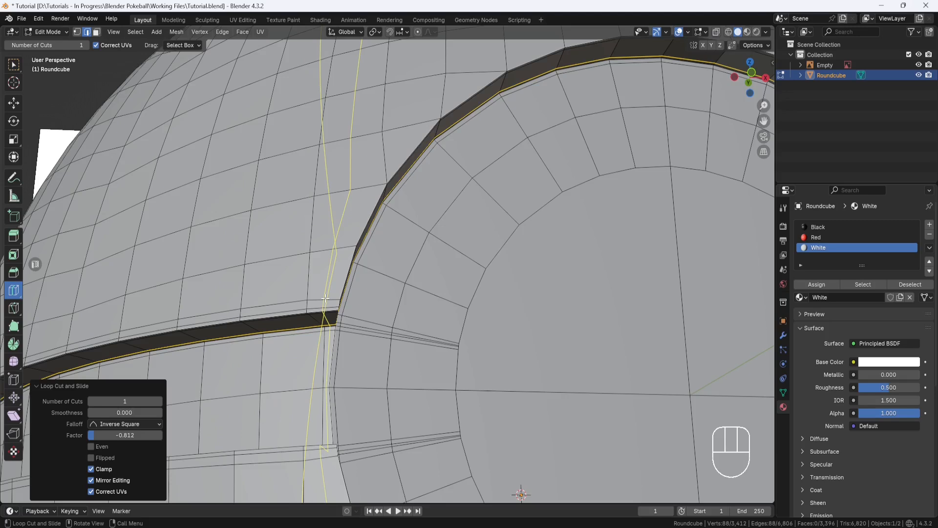
drag(324, 303, 336, 287)
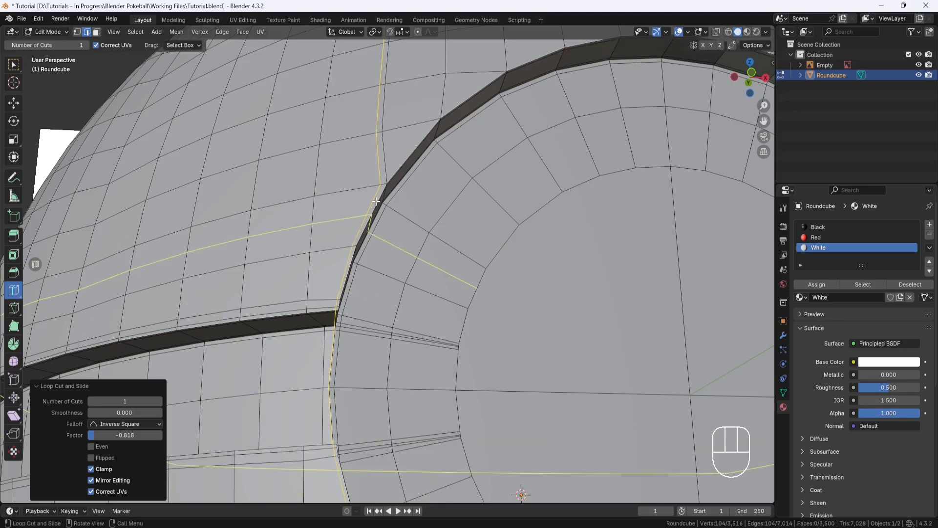
key(ctrl)
key(ctrl+z)
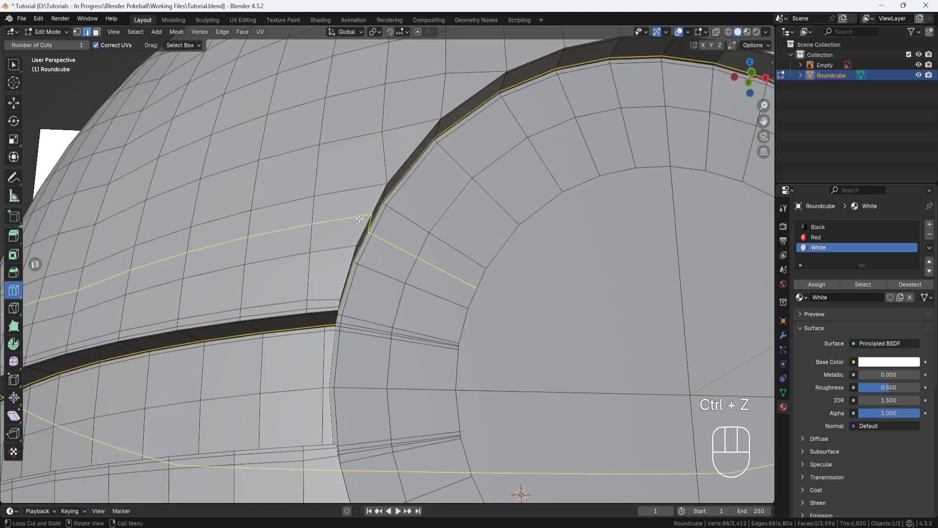
Begin a knife cut at the central band's midline beside the recess and trace it up the outer rim on the upper shell
click(14, 309)
shift+middle_drag(332, 371, 337, 286)
scroll(335, 291, up, 4)
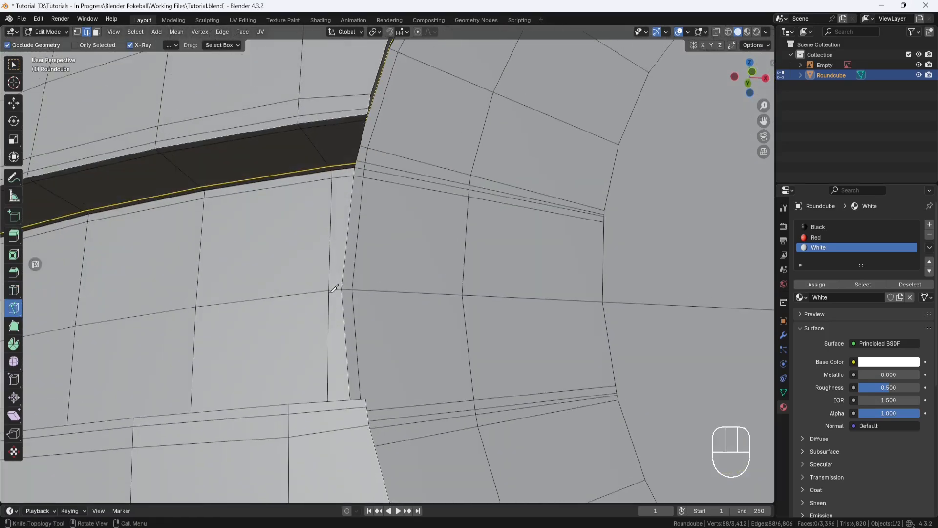
click(334, 290)
click(361, 95)
scroll(361, 96, down, 3)
shift+middle_drag(360, 95, 274, 270)
click(296, 270)
click(334, 195)
click(341, 188)
click(399, 121)
click(408, 110)
Continue the knife cut over the crown of the button recess, placing points on the shell edges just outside the rim
shift+middle_drag(408, 109, 243, 315)
click(319, 259)
click(327, 252)
click(402, 220)
click(472, 201)
scroll(542, 195, up, 3)
shift+middle_drag(546, 195, 274, 297)
click(385, 250)
click(506, 264)
click(631, 297)
Continue the knife cut down the opposite side of the recess rim as far as the upper shell's groove edge
shift+middle_drag(631, 298, 183, 160)
click(319, 215)
click(329, 229)
click(461, 333)
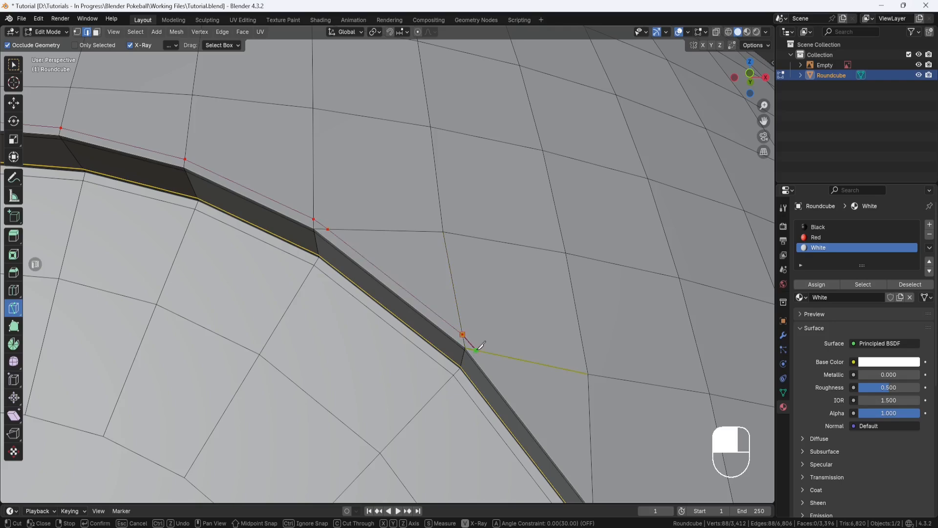
click(473, 345)
shift+middle_drag(473, 345, 313, 113)
click(424, 255)
click(434, 268)
shift+middle_drag(435, 268, 275, 44)
click(345, 192)
click(380, 316)
click(383, 336)
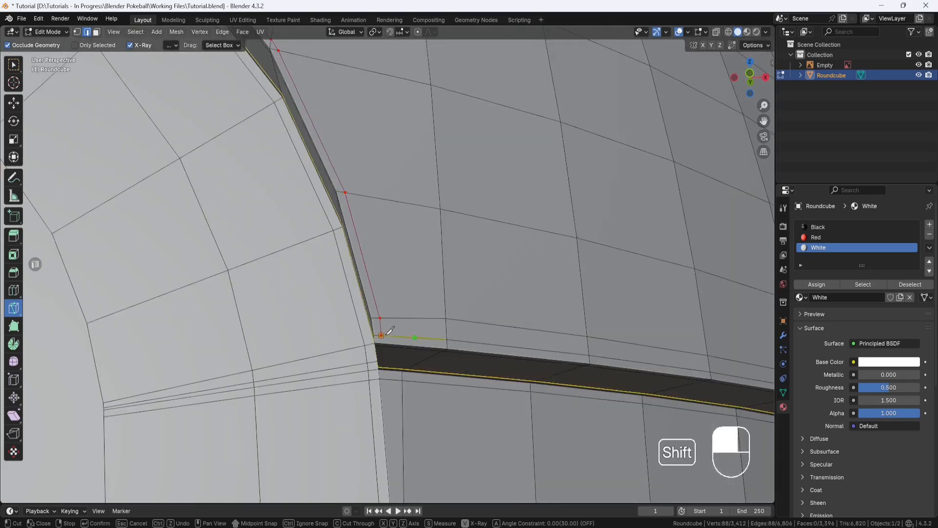
Continue the knife cut from the upper shell's groove edge onto the central band, down to its midline beside the button recess
shift+middle_drag(383, 336, 418, 160)
middle_drag(386, 328, 386, 305)
shift+middle_drag(358, 180, 337, 323)
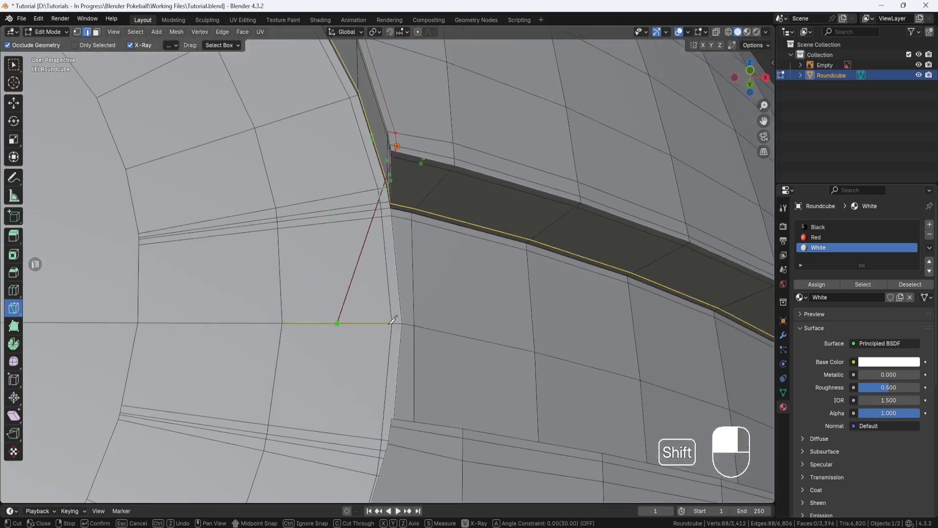
click(396, 208)
shift+middle_drag(413, 239, 391, 117)
middle_drag(392, 117, 391, 133)
shift+middle_drag(352, 356, 375, 139)
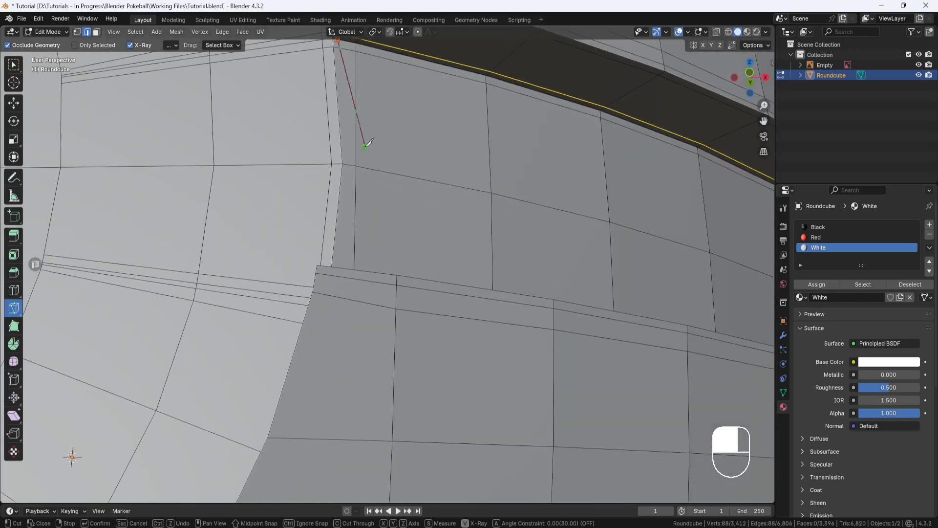
click(348, 165)
Continue the knife cut from the band's midline across the lower groove edge onto the lower shell just outside the recess rim
scroll(354, 171, down, 4)
middle_drag(397, 179, 377, 218)
shift+middle_drag(263, 342, 390, 27)
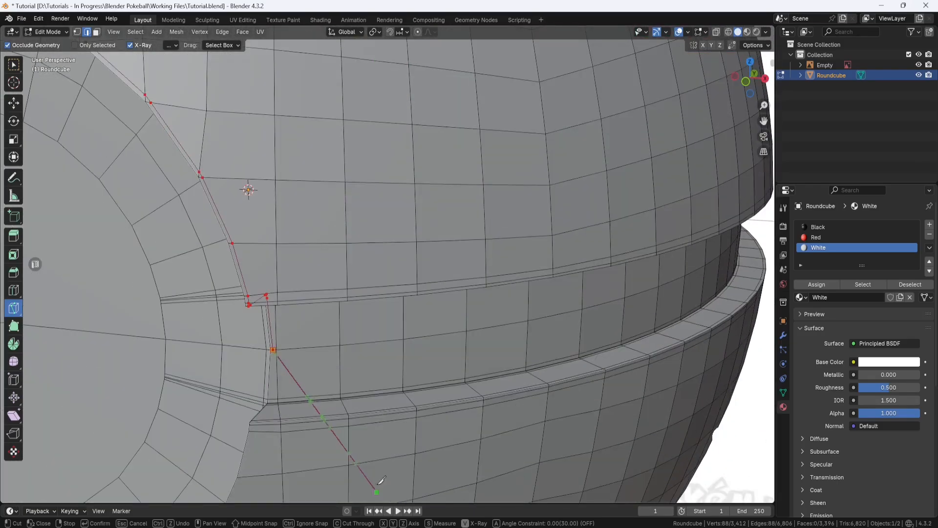
scroll(255, 430, up, 3)
shift+middle_drag(258, 422, 433, 199)
scroll(381, 278, up, 3)
click(333, 299)
click(277, 357)
click(270, 394)
Trace the knife cut down the lower shell alongside the recess rim, placing points on each shell edge just outside it
shift+middle_drag(270, 393, 481, 102)
scroll(480, 101, down, 2)
click(442, 245)
click(367, 403)
shift+middle_drag(368, 404, 638, 95)
click(508, 254)
click(341, 380)
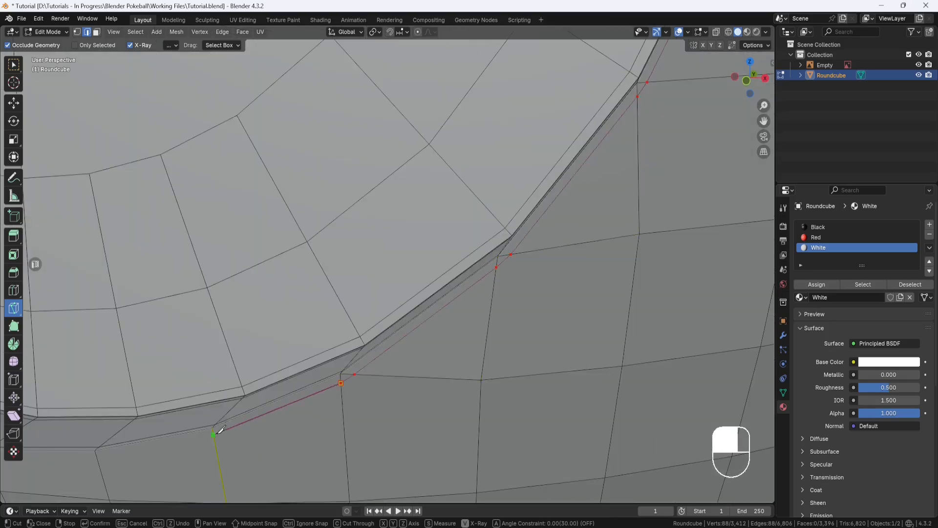
click(219, 428)
Carry the knife cut under the recess and up its opposite side to the band's midline, and apply the closed cut
shift+middle_drag(220, 429, 624, 296)
click(493, 324)
click(373, 327)
click(581, 245)
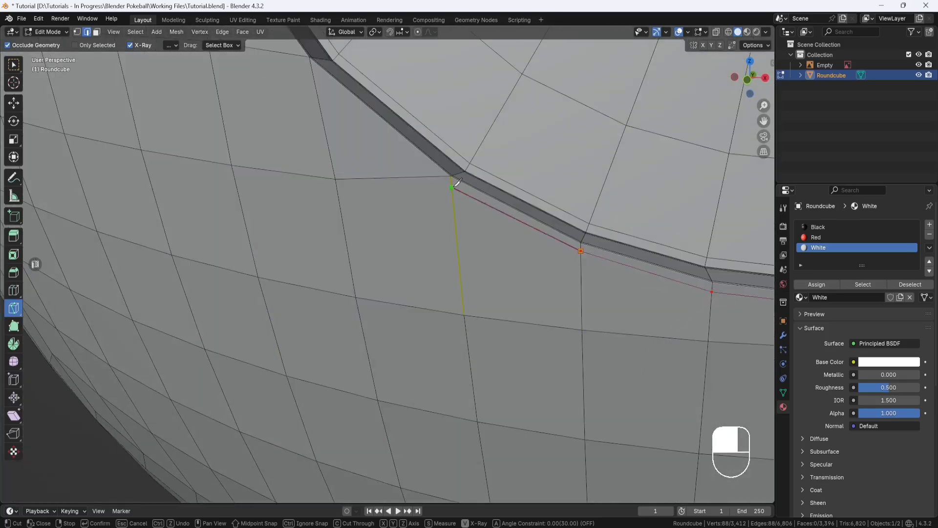
scroll(445, 174, down, 3)
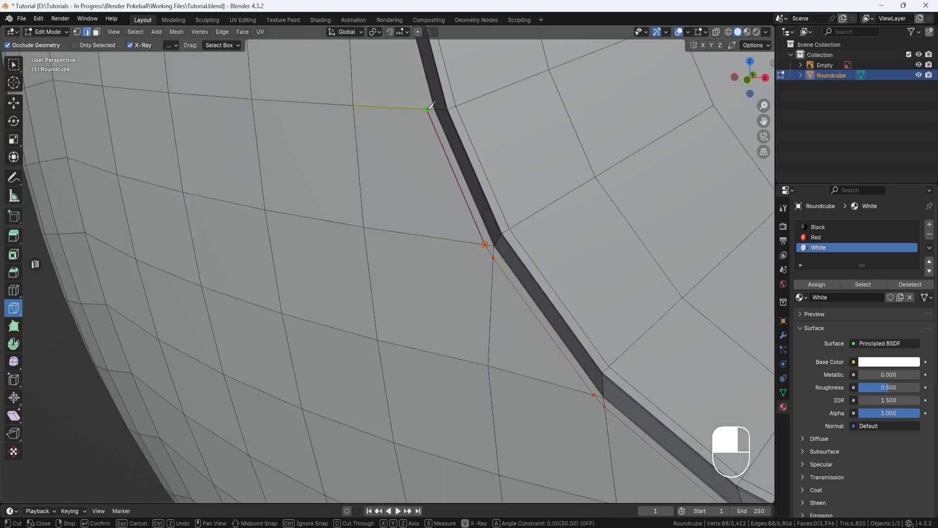
scroll(455, 236, down, 3)
key(Return)
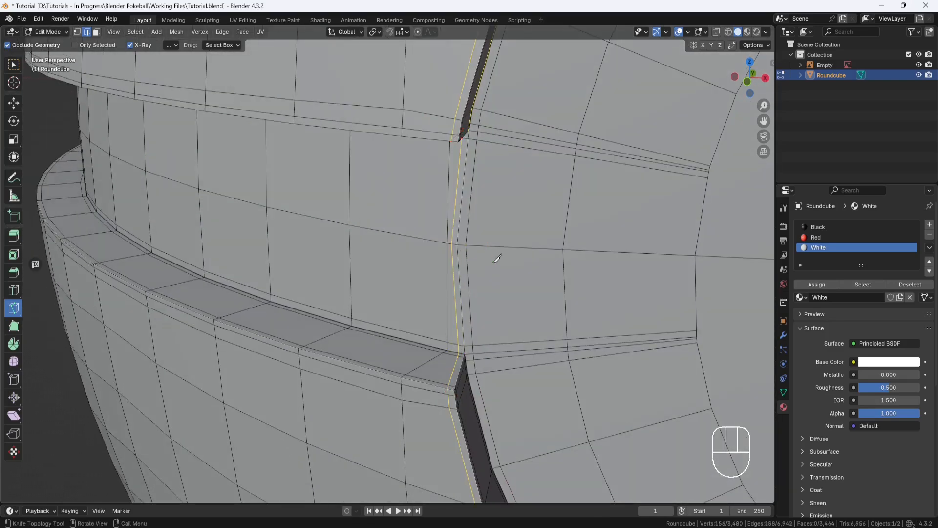
Switch to vertex selection with the Move tool and merge at center the doubled cut vertices on the upper shell rim nearest the groove
scroll(496, 257, down, 4)
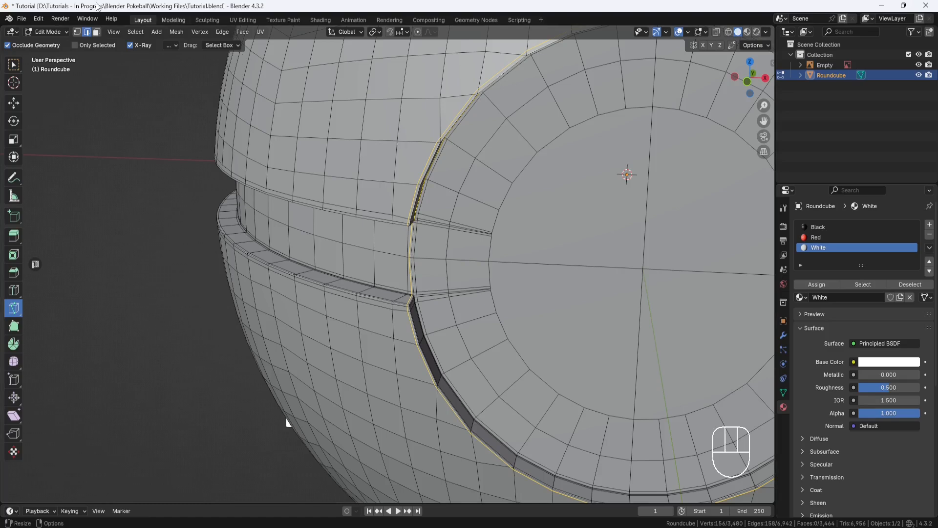
click(77, 32)
click(10, 106)
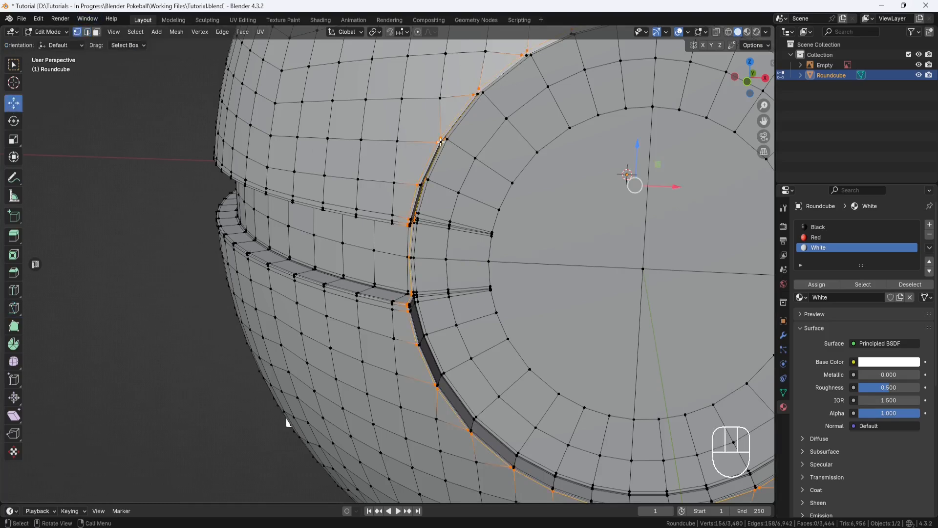
scroll(440, 143, up, 2)
shift+middle_drag(442, 145, 398, 249)
scroll(399, 249, up, 2)
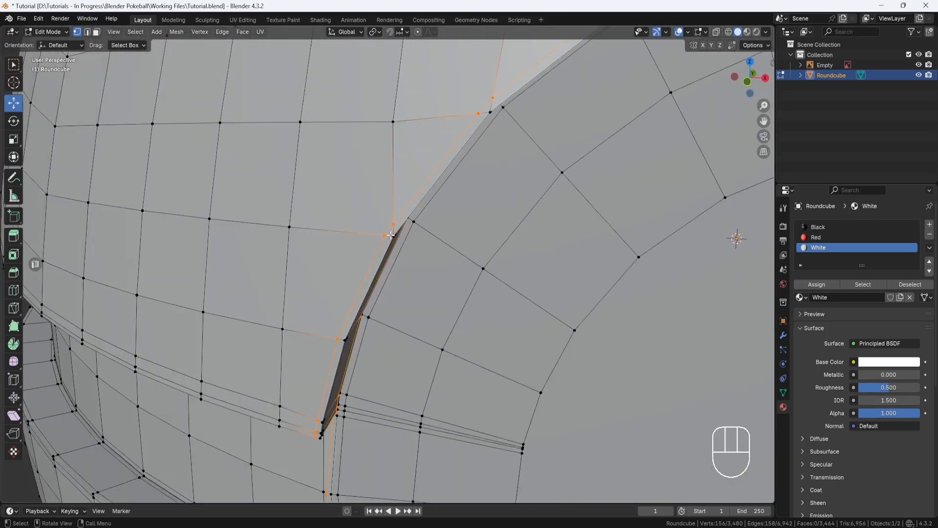
click(385, 236)
shift+click(393, 223)
right_click(371, 207)
mouse_move(355, 444)
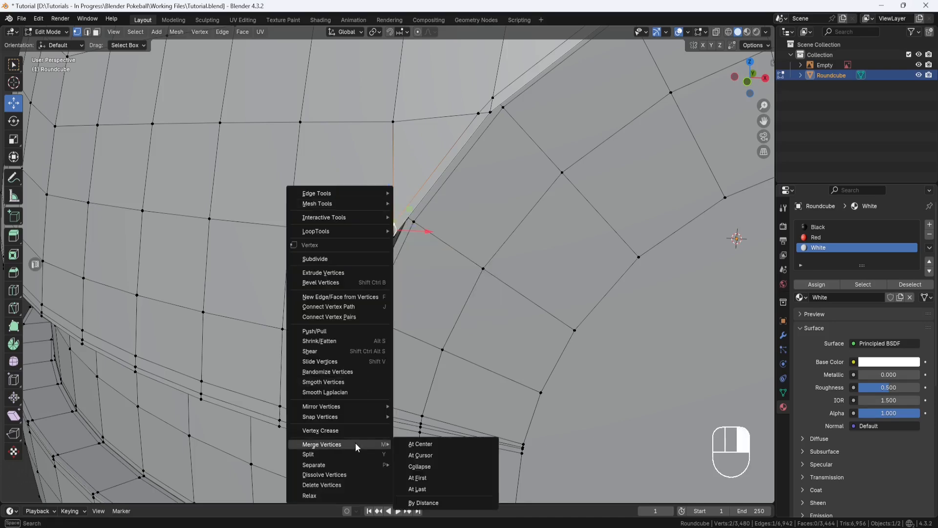
click(432, 446)
Merge at center the next two pairs of doubled cut vertices going up the upper shell rim toward the crown
shift+middle_drag(497, 214, 418, 401)
click(399, 310)
shift+click(412, 297)
right_click(376, 290)
mouse_move(376, 293)
click(421, 290)
shift+middle_drag(536, 228, 431, 357)
click(421, 341)
shift+click(437, 331)
right_click(408, 306)
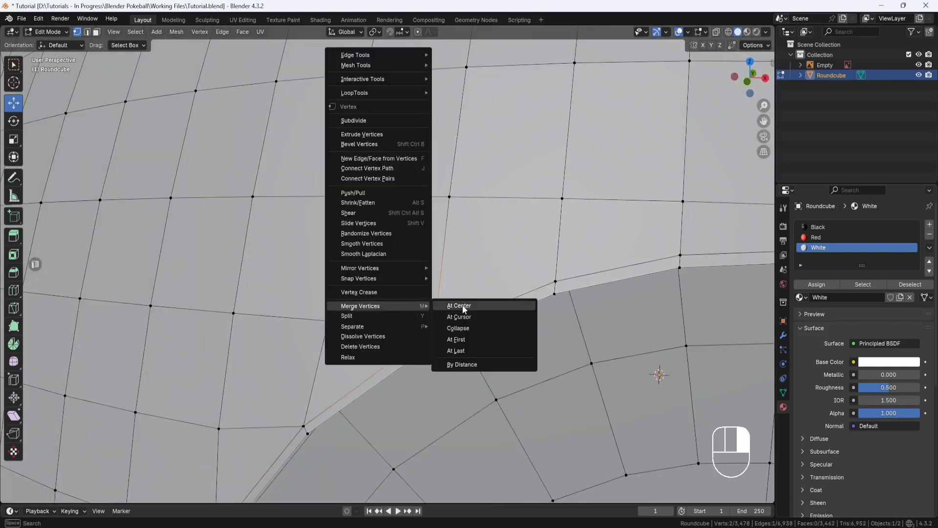
click(459, 306)
Merge at center the first two pairs of doubled cut vertices on the upper rim beyond the crown
scroll(611, 335, down, 1)
shift+middle_drag(610, 336, 318, 290)
click(339, 248)
shift+click(351, 256)
right_click(366, 264)
mouse_move(371, 273)
click(415, 273)
click(456, 344)
shift+click(465, 357)
right_click(482, 323)
click(534, 323)
Merge at center the last doubled vertex pair on the upper shell rim, closest to the groove on that side
shift+middle_drag(533, 392, 352, 196)
click(365, 273)
shift+click(369, 281)
right_click(417, 276)
click(459, 276)
scroll(440, 342, down, 1)
Merge at center the first pair of doubled cut vertices on the lower shell rim below the groove
shift+middle_drag(438, 353, 427, 180)
shift+middle_drag(423, 415, 435, 230)
click(373, 344)
shift+click(368, 340)
right_click(410, 326)
click(457, 326)
Merge at center the next two doubled vertex pairs along the same side of the lower shell rim
shift+middle_drag(337, 379, 373, 313)
click(372, 299)
shift+click(377, 304)
right_click(405, 297)
click(445, 298)
shift+middle_drag(344, 342, 395, 307)
click(397, 299)
click(456, 313)
Merge at center two pairs of doubled cut vertices on the opposite side of the lower shell rim
shift+middle_drag(211, 356, 601, 379)
click(397, 333)
shift+click(392, 328)
right_click(370, 341)
click(417, 337)
click(321, 270)
shift+click(315, 264)
right_click(305, 283)
click(345, 280)
Merge at center the final pair of doubled cut vertices on the lower shell rim, up toward the groove
shift+middle_drag(303, 193, 337, 299)
click(335, 301)
shift+click(331, 296)
right_click(304, 300)
mouse_move(305, 300)
click(346, 296)
Slide the cut vertex beside the recess rim just below the lower groove along its edge by a factor of 0.040
scroll(342, 293, down, 4)
middle_drag(552, 279, 484, 288)
scroll(484, 288, up, 3)
middle_drag(483, 288, 521, 259)
scroll(521, 259, up, 2)
shift+middle_drag(638, 234, 605, 286)
click(451, 265)
key(g)
key(g)
click(453, 266)
scroll(453, 267, down, 2)
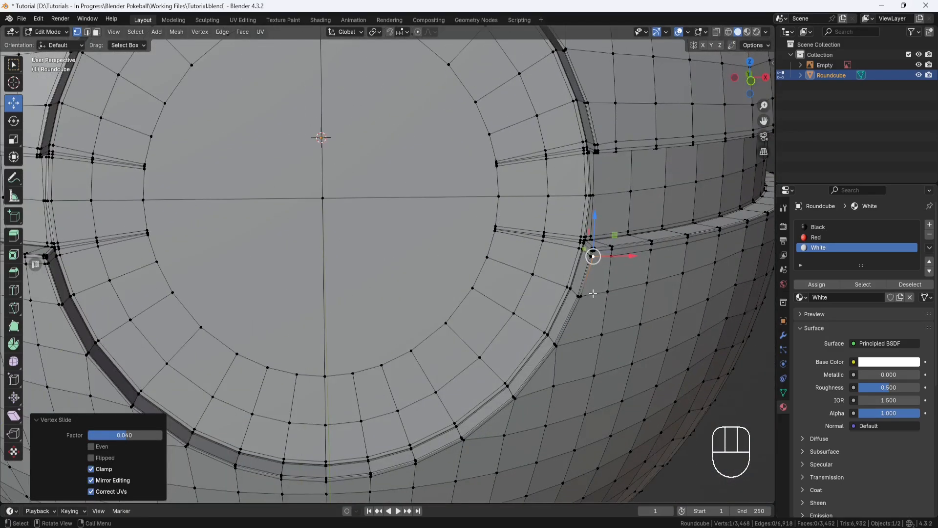
Leave Edit Mode and apply Shade Smooth to the Roundcube ball
click(62, 33)
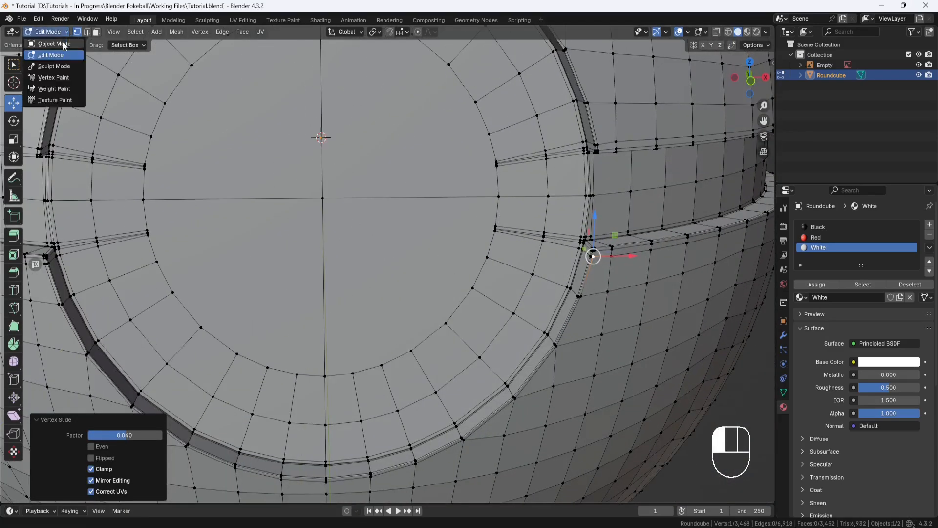
click(60, 43)
scroll(301, 171, down, 5)
shift+middle_drag(398, 170, 384, 224)
right_click(596, 161)
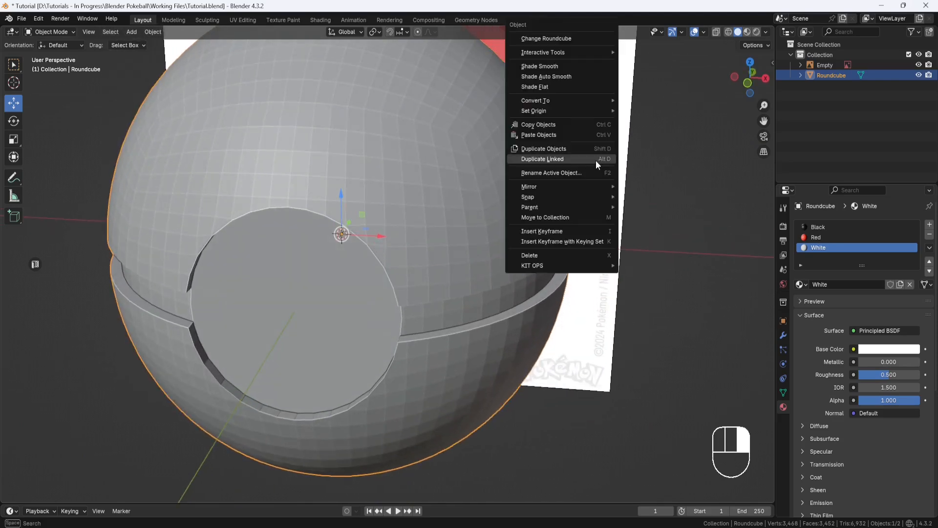
click(576, 68)
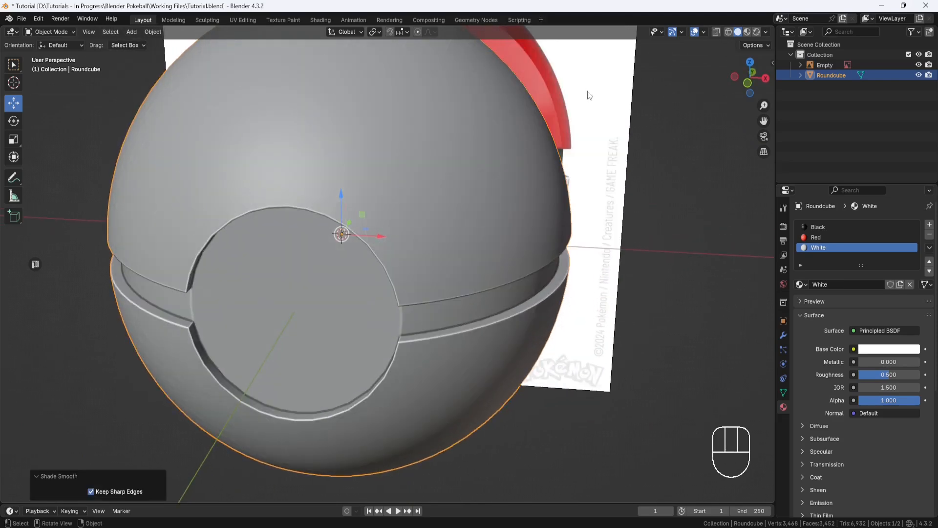
Add a Subdivision Surface modifier to the ball and raise its viewport level to 2
click(782, 334)
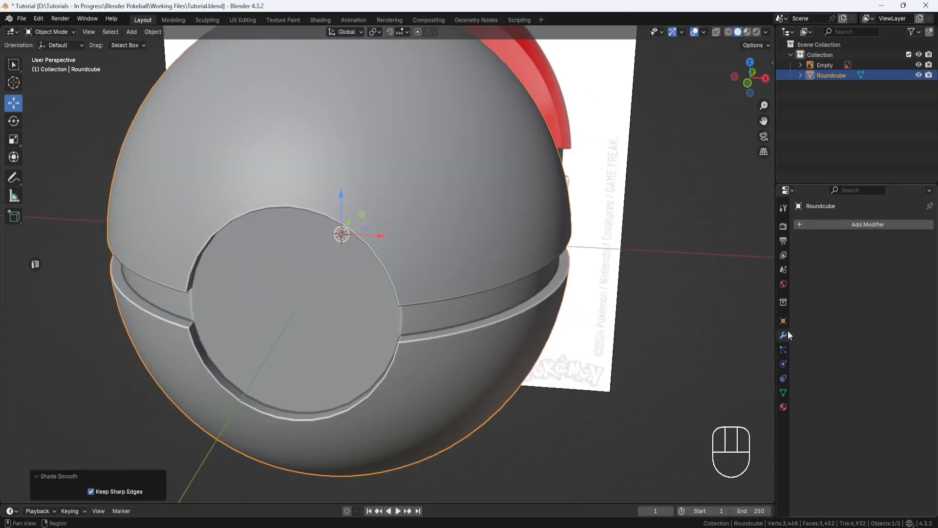
click(871, 224)
mouse_move(872, 224)
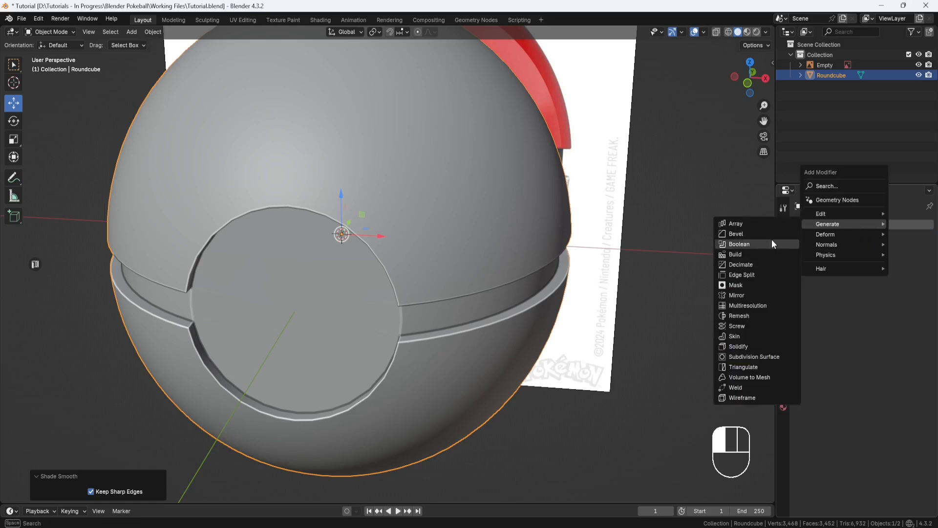
click(755, 356)
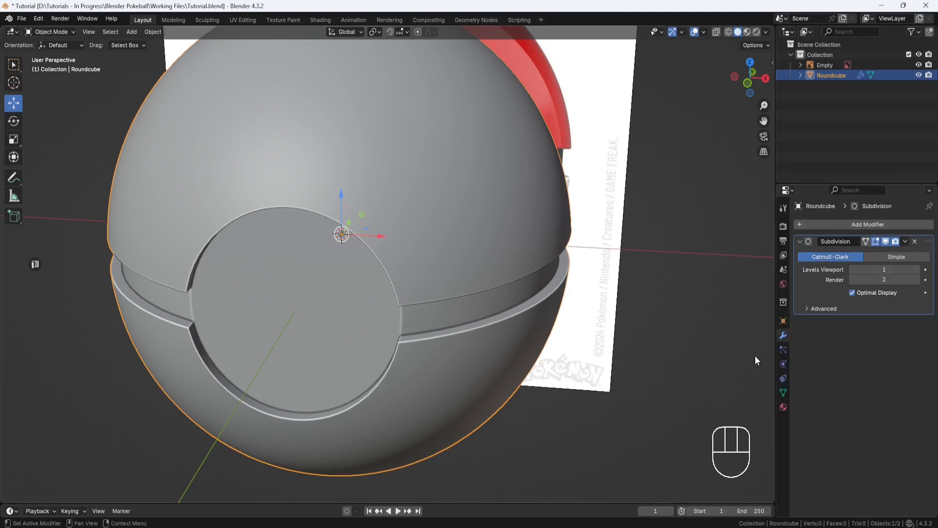
click(916, 269)
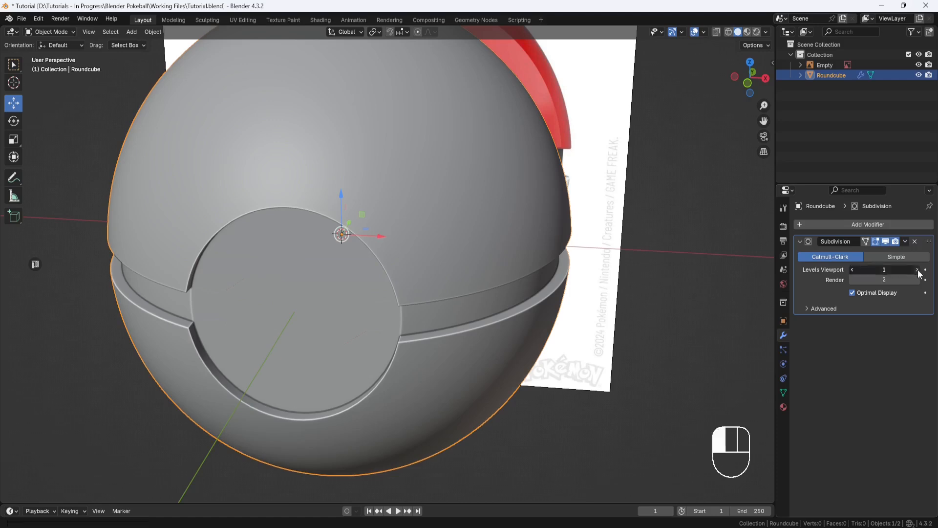
Set the solid viewport lighting to the Gold2 MatCap to reveal shading flaws around the circular button area
middle_drag(494, 319, 523, 262)
scroll(508, 247, up, 5)
mouse_move(491, 233)
shift+middle_down()
mouse_move(476, 213)
mouse_move(461, 228)
mouse_move(478, 243)
shift+middle_up()
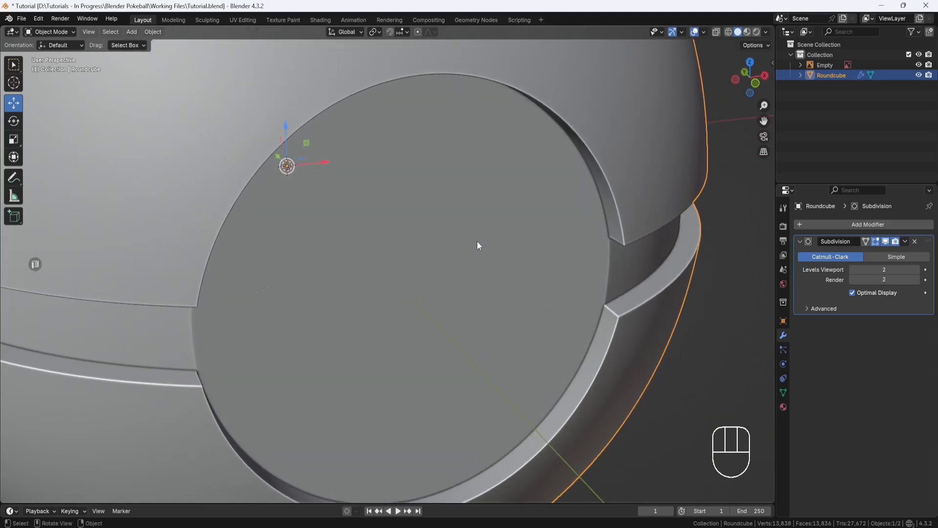
click(766, 32)
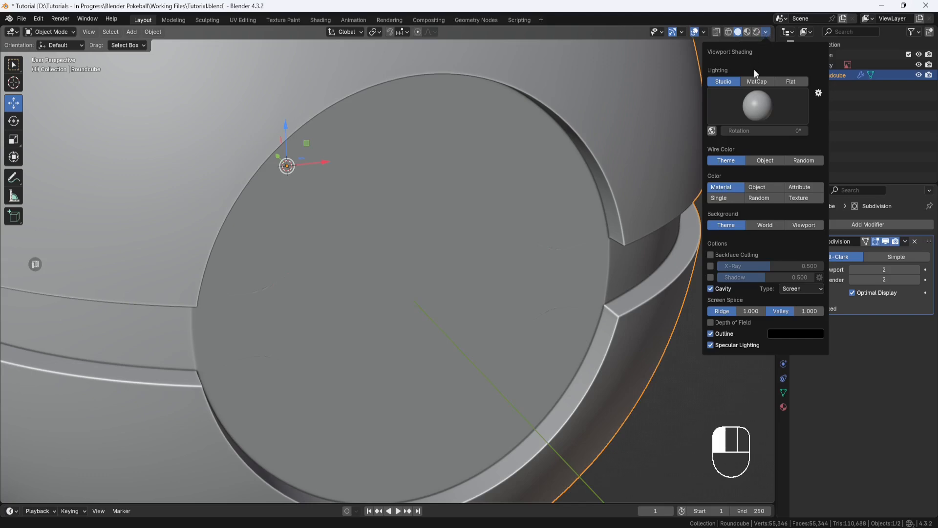
click(756, 82)
click(758, 103)
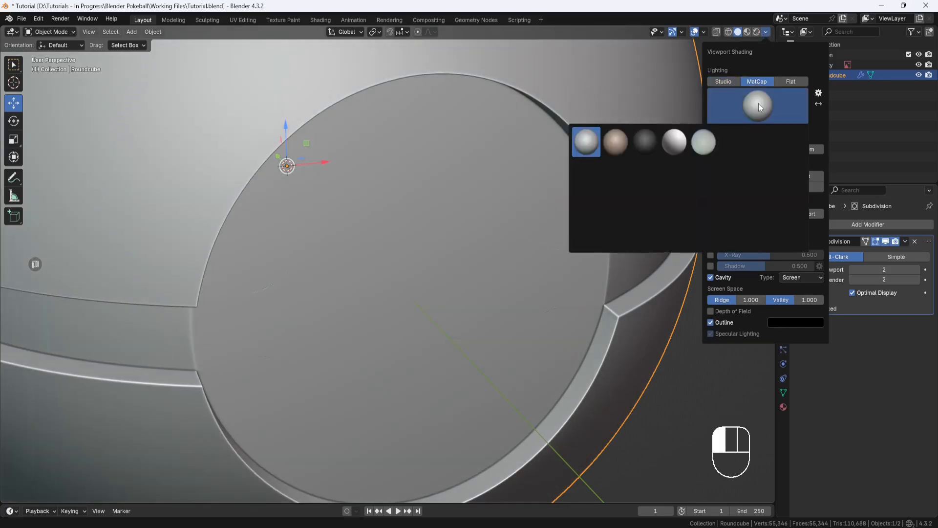
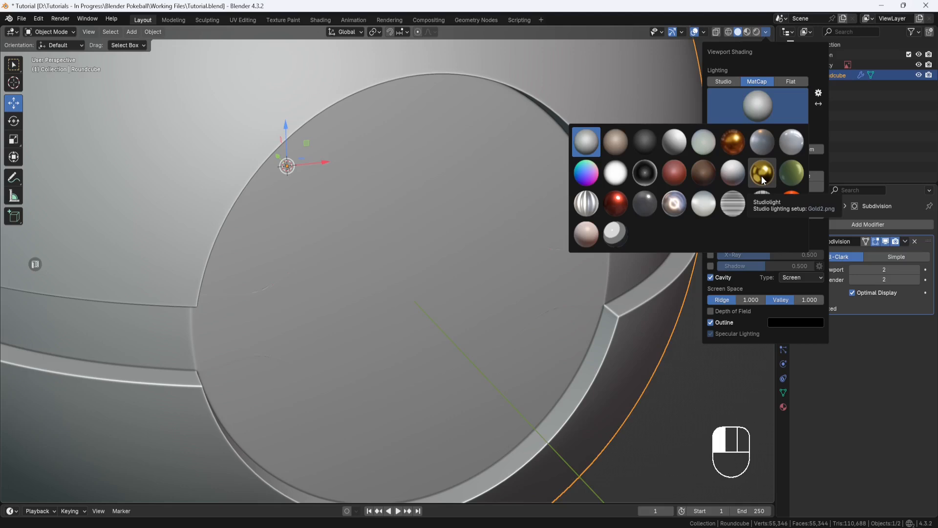
click(761, 175)
mouse_move(532, 218)
shift+middle_down()
mouse_move(502, 216)
mouse_move(518, 277)
mouse_move(473, 222)
mouse_move(486, 211)
mouse_move(477, 173)
mouse_move(485, 184)
mouse_move(422, 165)
mouse_move(407, 189)
mouse_move(429, 168)
mouse_move(418, 209)
mouse_move(429, 222)
mouse_move(477, 218)
mouse_move(473, 225)
mouse_move(450, 212)
shift+middle_up()
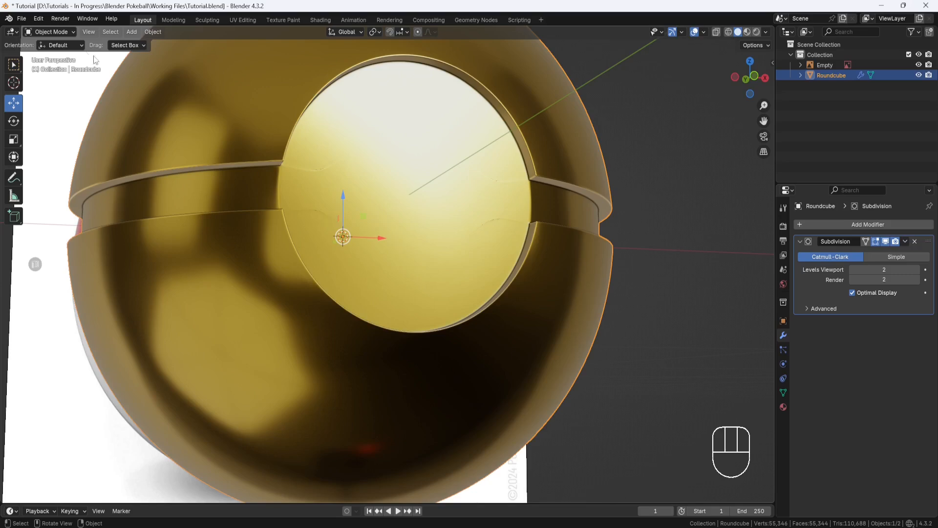
Enter Edit Mode with edge selection and dissolve the topmost redundant edge run at the disc's upper-left notch corner
click(73, 32)
click(65, 51)
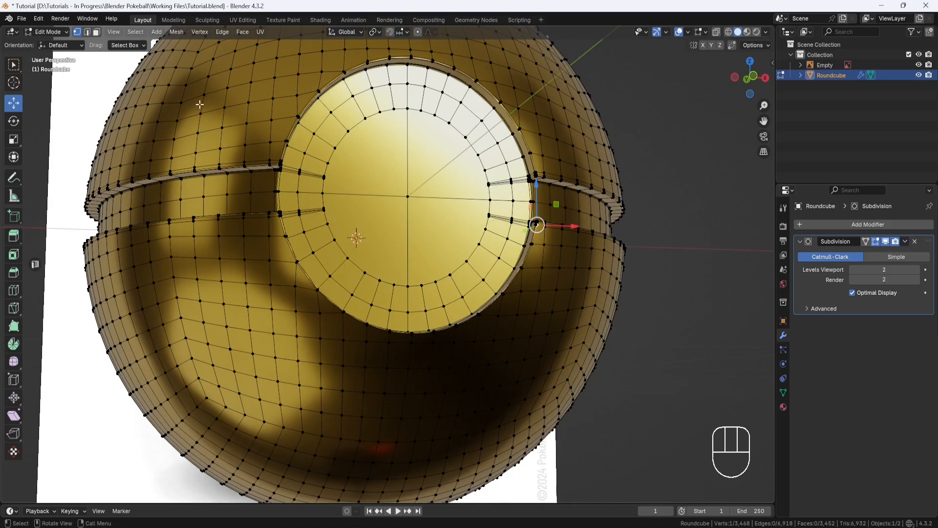
click(87, 32)
scroll(318, 196, up, 4)
shift+middle_drag(318, 196, 355, 222)
click(329, 175)
scroll(329, 175, up, 2)
shift+middle_drag(329, 175, 310, 167)
right_click(209, 412)
click(200, 454)
Dissolve the lowest of the crowded radial edge runs at the disc's lower-left notch corner
click(309, 279)
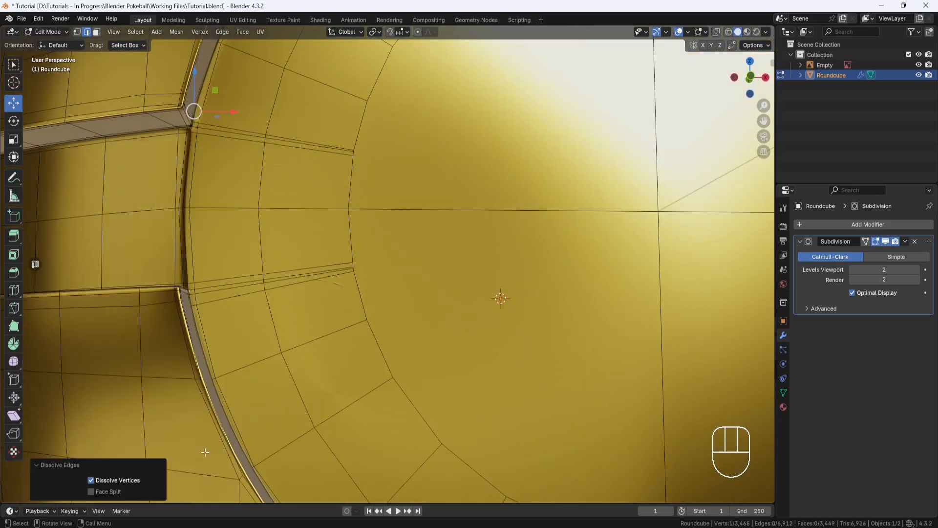
shift+click(236, 297)
middle_drag(236, 297, 228, 299)
shift+click(194, 306)
right_click(221, 309)
click(200, 377)
Dissolve the uppermost of the remaining close radial edges at the disc's lower-left notch corner
middle_drag(201, 377, 206, 382)
click(230, 281)
shift+click(308, 270)
shift+click(194, 286)
right_click(213, 269)
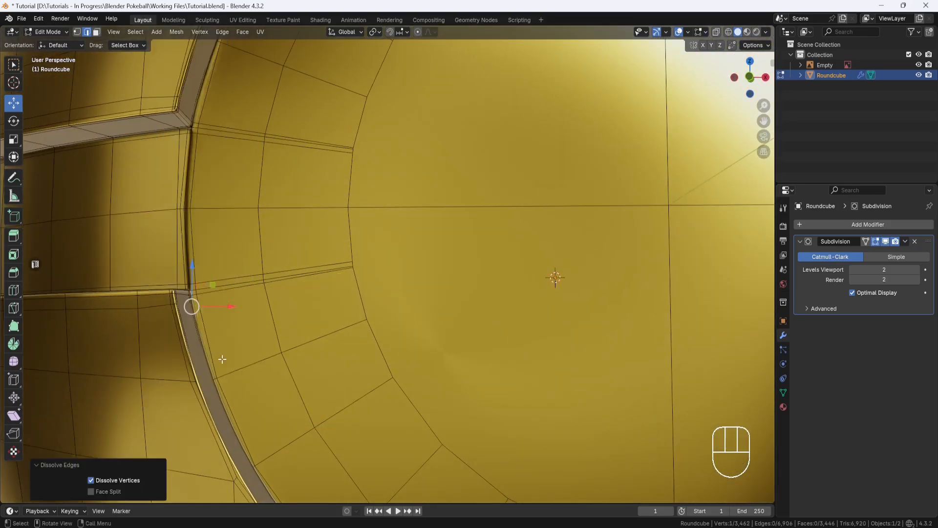
click(200, 378)
Dissolve one more redundant radial edge run at the lower-left notch corner, leaving a single edge line there
middle_drag(277, 320, 274, 325)
click(234, 289)
shift+click(307, 276)
shift+click(195, 295)
right_click(227, 302)
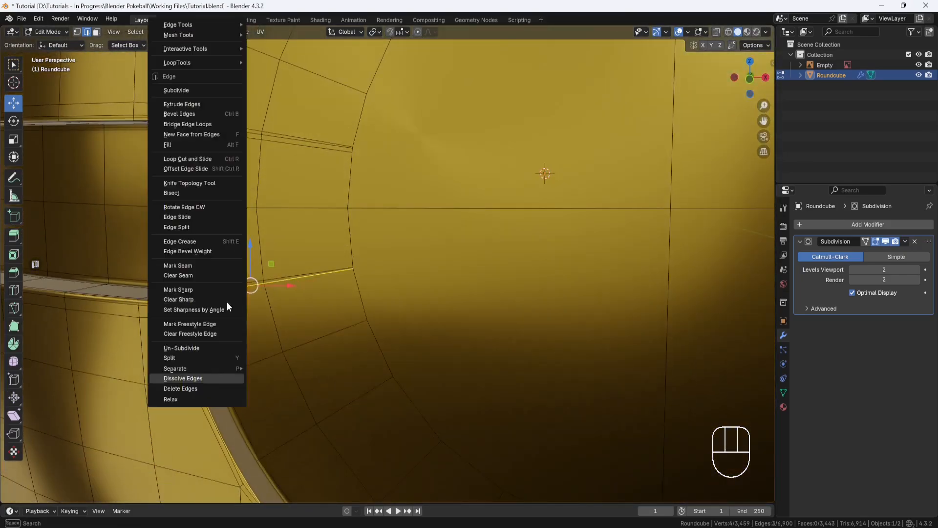
click(207, 378)
Check the disc's shading in Object Mode and return to Edit Mode
middle_drag(383, 319, 409, 288)
click(59, 32)
click(59, 43)
middle_drag(389, 230, 368, 216)
scroll(371, 212, down, 1)
click(58, 32)
click(57, 54)
Dissolve the lower of the redundant radial edge runs at the disc's upper-left notch corner
shift+middle_drag(296, 336, 382, 372)
scroll(371, 342, up, 3)
click(215, 239)
shift+click(261, 247)
shift+click(155, 226)
right_click(178, 241)
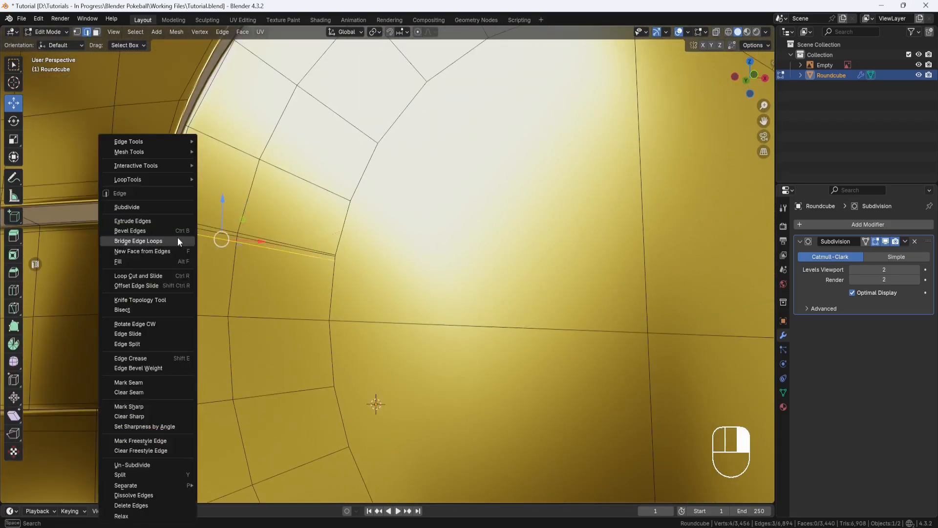
click(149, 496)
Dissolve the upper of the two remaining radial edge runs at the disc's upper-left notch corner
click(215, 226)
shift+click(266, 237)
middle_drag(198, 228, 178, 226)
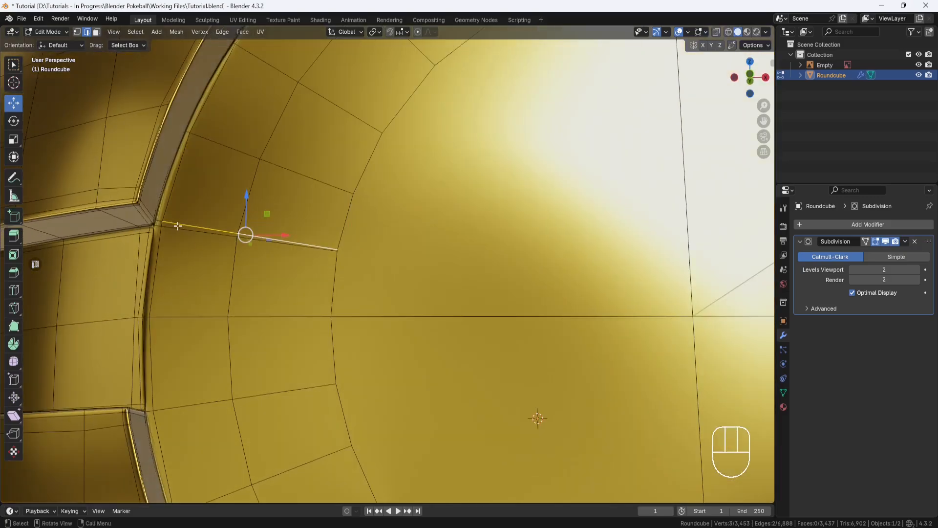
right_click(181, 222)
click(179, 380)
Select the redundant radial edges at the disc's upper-right notch corner and dissolve them together
middle_drag(171, 377, 147, 354)
scroll(206, 364, down, 3)
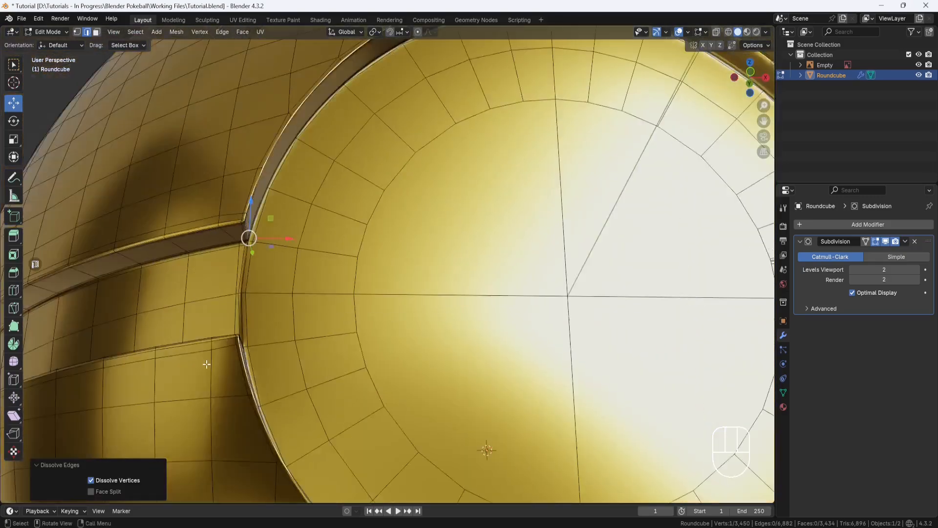
scroll(410, 281, up, 4)
middle_drag(411, 281, 474, 274)
click(537, 218)
shift+click(415, 231)
shift+click(524, 200)
shift+click(428, 215)
shift+click(419, 206)
shift+click(467, 197)
right_click(371, 215)
click(364, 379)
Dissolve all the redundant radial edges at the disc's lower-right notch corner, keeping one edge line
shift+middle_drag(364, 378, 352, 189)
click(427, 292)
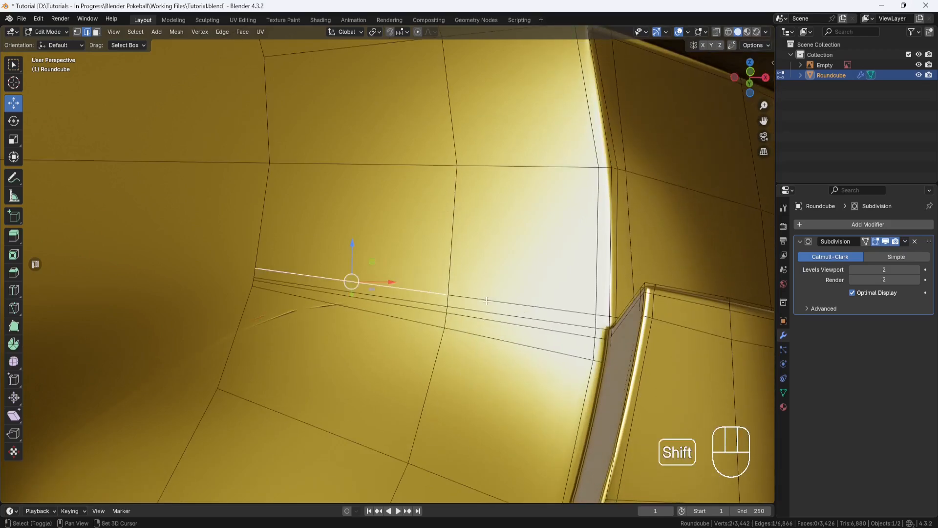
shift+click(487, 301)
shift+click(603, 317)
shift+click(601, 337)
shift+click(538, 328)
shift+click(420, 308)
shift+click(416, 321)
right_click(491, 265)
click(484, 378)
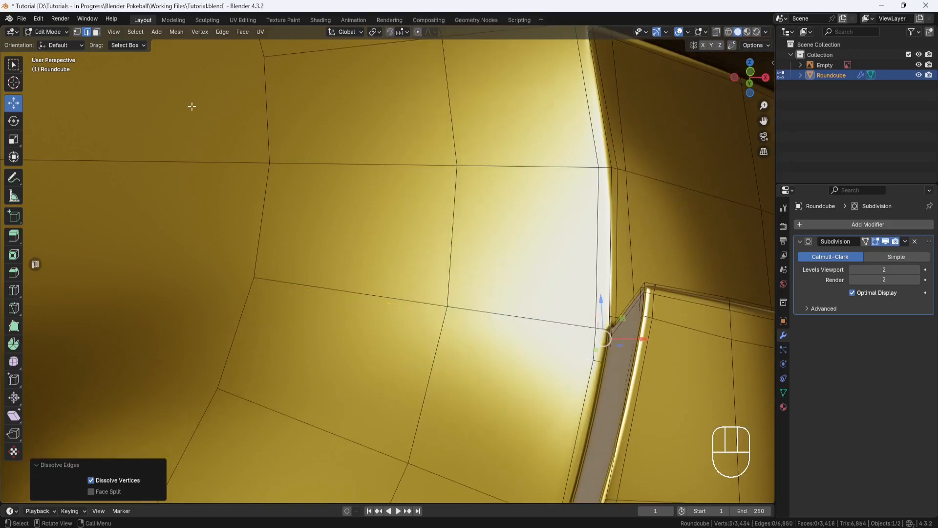
Return to Object Mode and switch the viewport lighting back to Studio
click(49, 32)
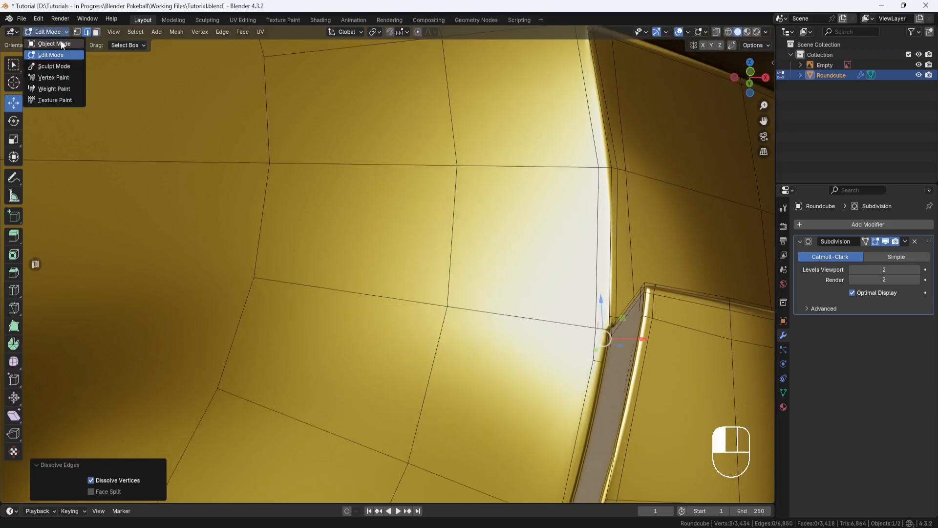
click(63, 43)
scroll(400, 177, down, 6)
shift+middle_drag(400, 177, 567, 212)
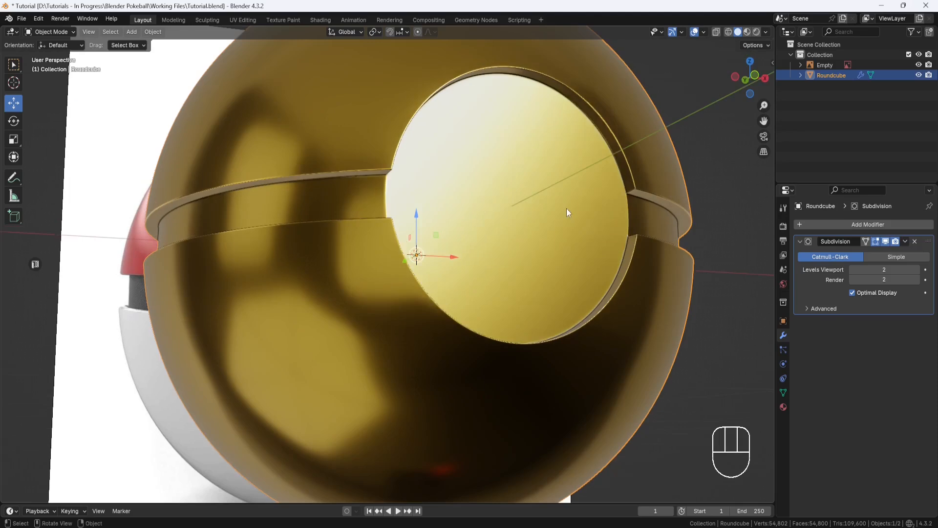
click(765, 32)
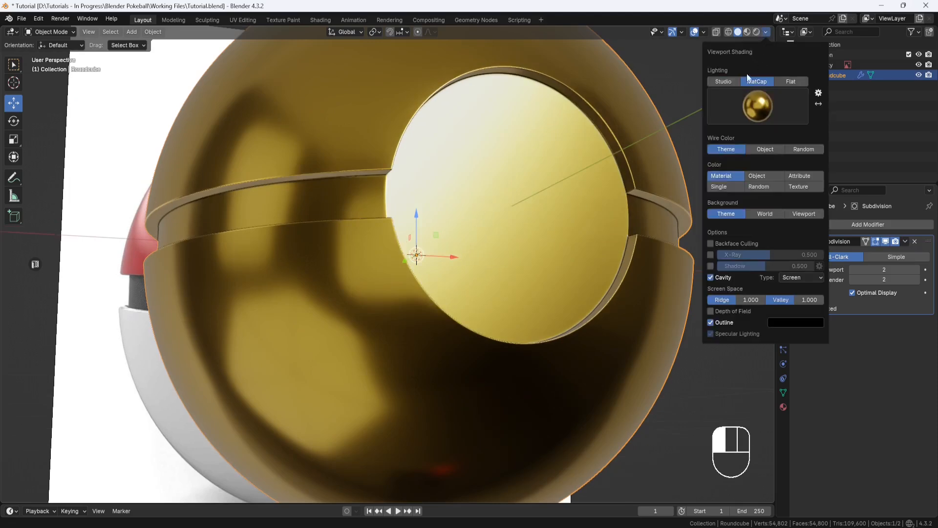
click(728, 80)
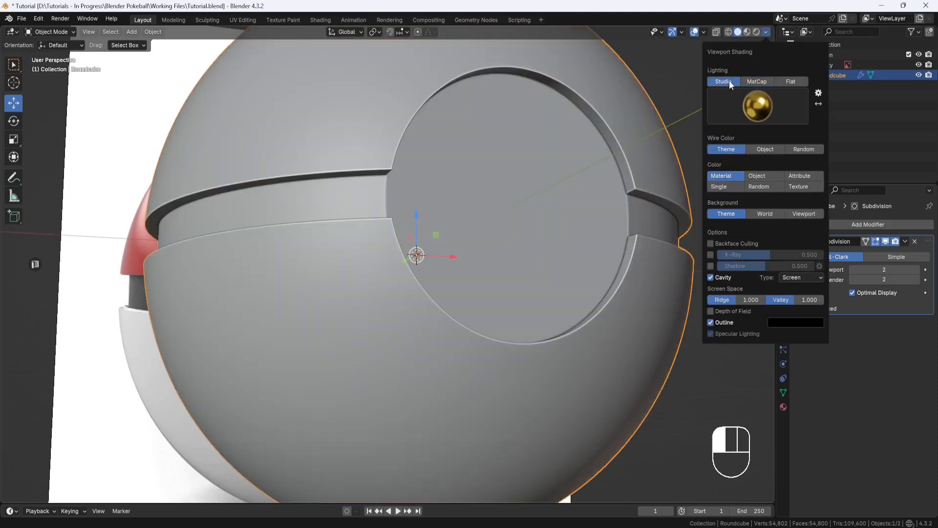
Turn off the Subdivision modifier's viewport display and compare the ball with the reference image
click(886, 241)
shift+middle_drag(646, 167, 585, 227)
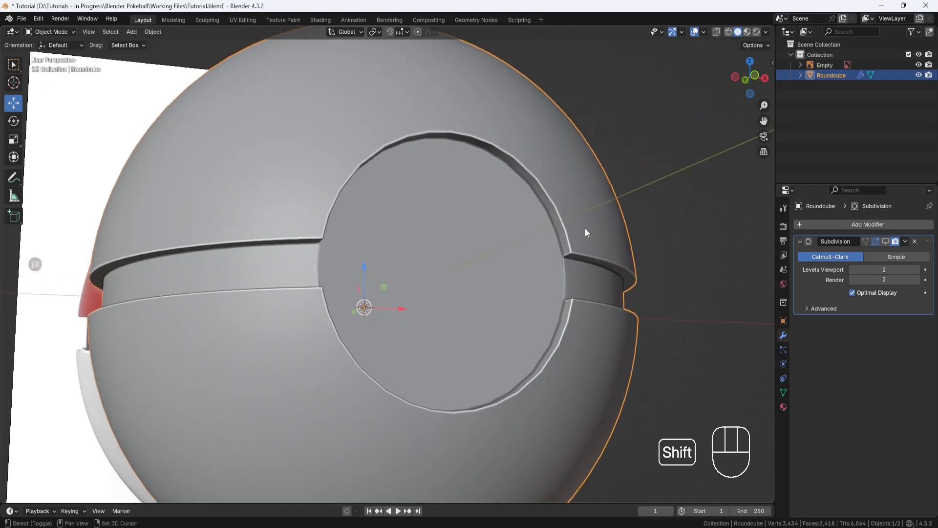
middle_drag(364, 251, 394, 263)
shift+middle_drag(215, 270, 376, 251)
middle_drag(239, 269, 227, 244)
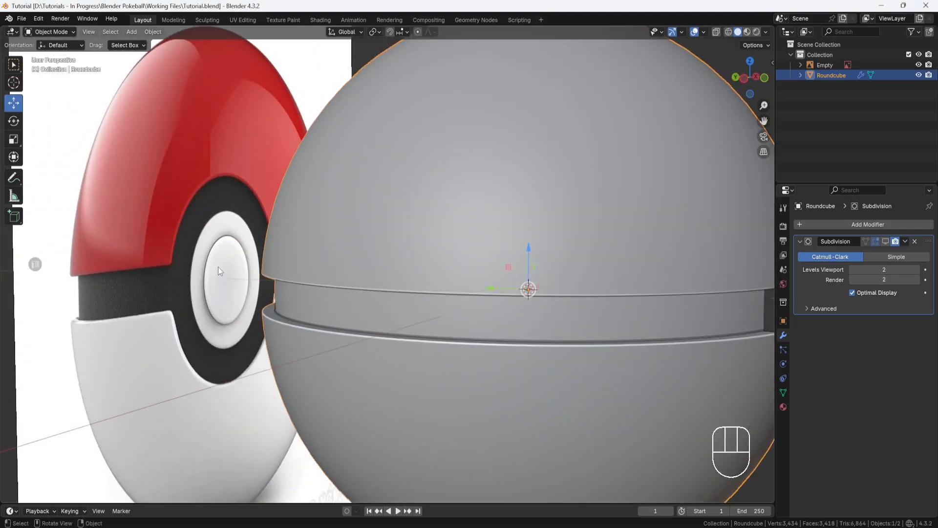
In Edit Mode, knife two short cuts across the disc's narrow rim, just above and below the upper-right notch corner
middle_drag(547, 279, 473, 269)
shift+middle_drag(473, 269, 290, 257)
scroll(577, 260, up, 4)
shift+middle_drag(580, 257, 426, 258)
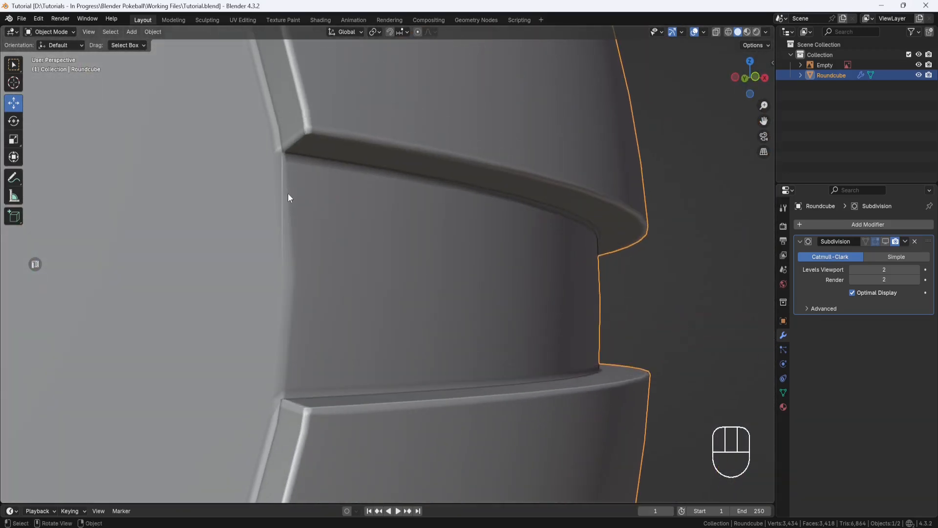
click(66, 30)
click(65, 53)
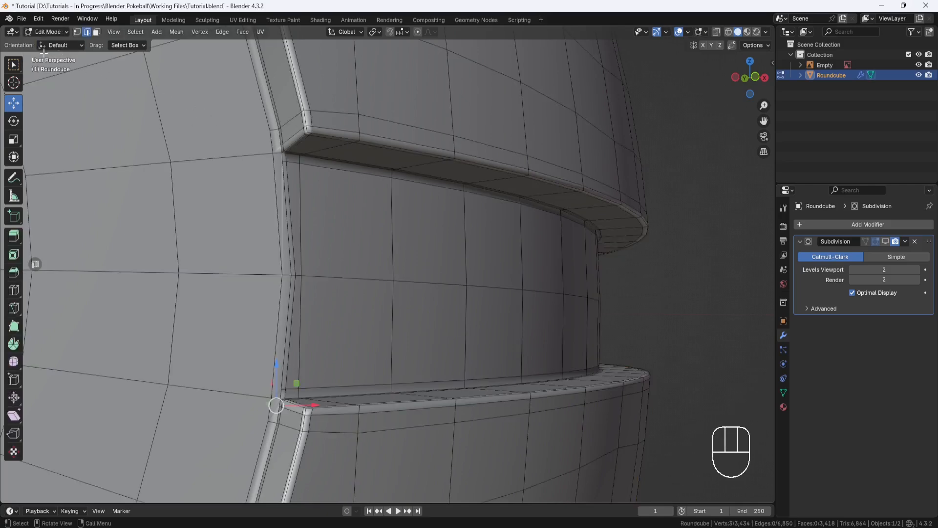
click(14, 308)
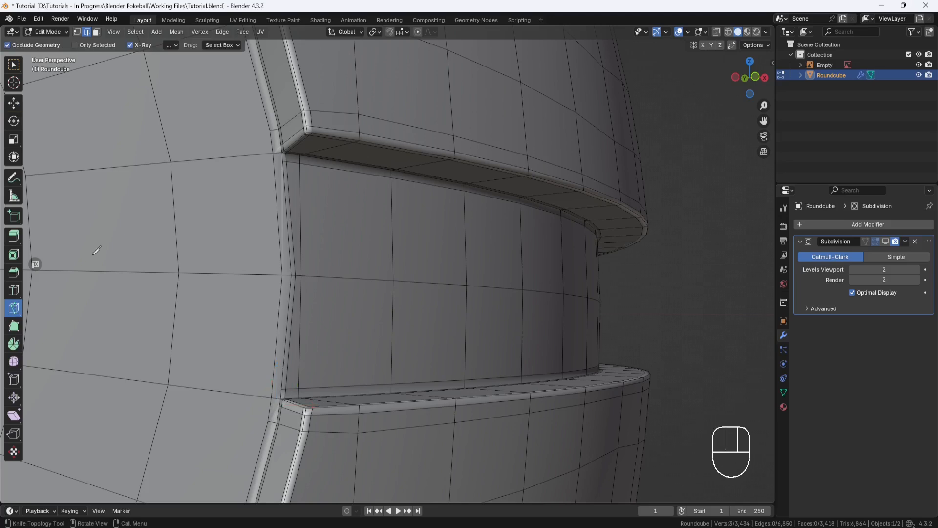
click(275, 160)
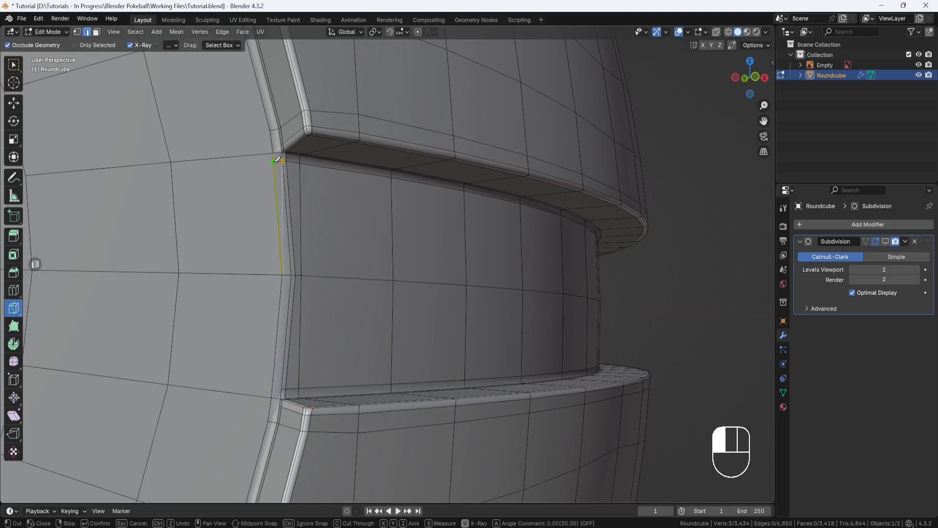
click(275, 148)
key(Return)
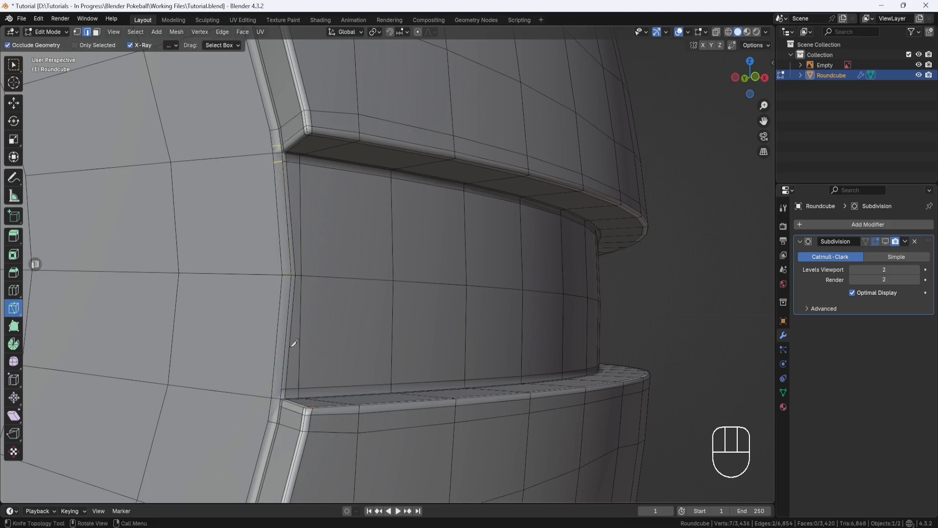
Knife short cuts across the disc's narrow rim on either side of the lower-right notch corner
click(281, 384)
key(Return)
drag(280, 405, 273, 406)
key(Return)
Knife two short supporting cuts across the disc's rim around the upper-left notch corner
scroll(292, 323, down, 2)
shift+middle_drag(272, 307, 384, 240)
scroll(385, 240, up, 3)
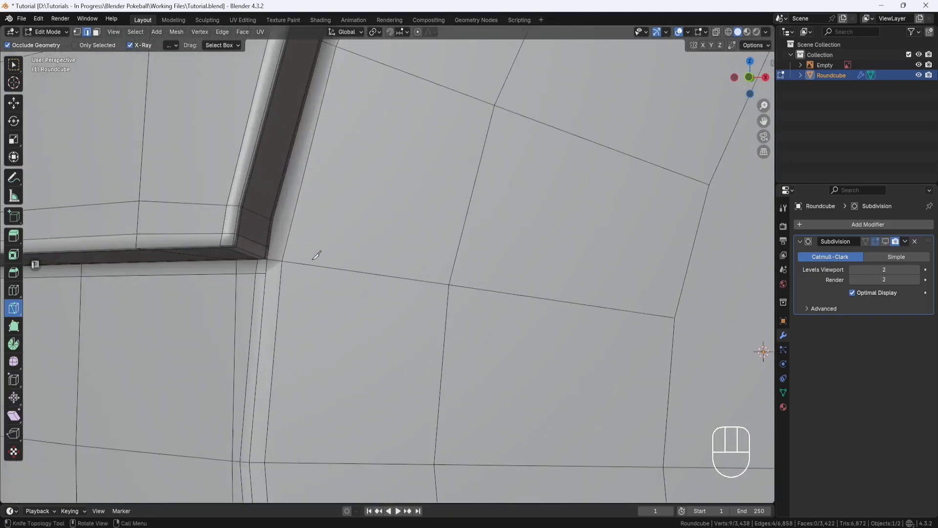
click(273, 242)
key(Return)
click(267, 273)
click(282, 273)
key(Return)
Knife two short supporting cuts across the disc's rim around the lower-left notch corner
scroll(288, 259, down, 3)
shift+middle_drag(338, 418, 337, 207)
scroll(342, 203, up, 3)
click(242, 284)
click(256, 282)
key(Return)
click(244, 311)
click(261, 304)
key(Return)
Return to Object Mode and inspect the disc and the band around its notch corners
scroll(281, 259, down, 3)
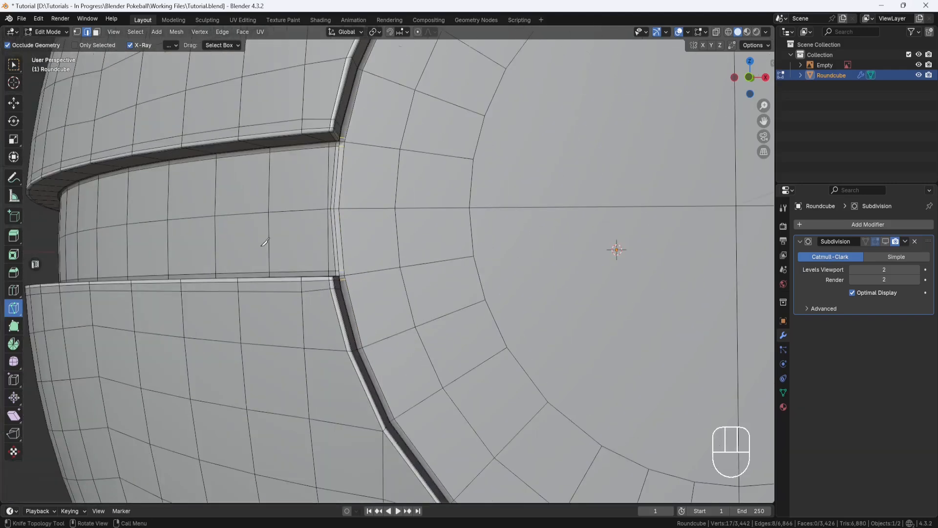
key(Tab)
scroll(368, 210, down, 3)
middle_drag(329, 273, 351, 266)
scroll(365, 240, up, 3)
shift+middle_drag(455, 195, 369, 245)
scroll(368, 246, down, 3)
shift+middle_drag(464, 239, 441, 238)
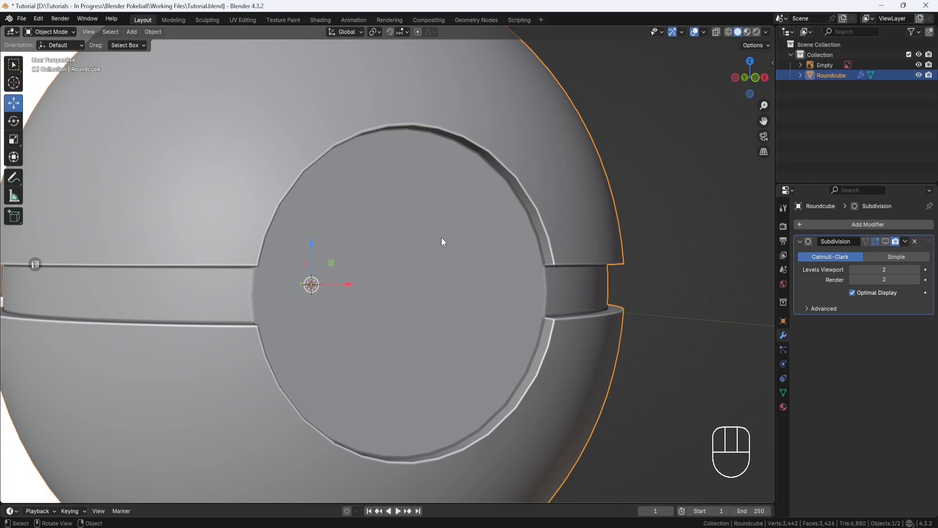
Show the model in wireframe display and deselect the ball
click(729, 30)
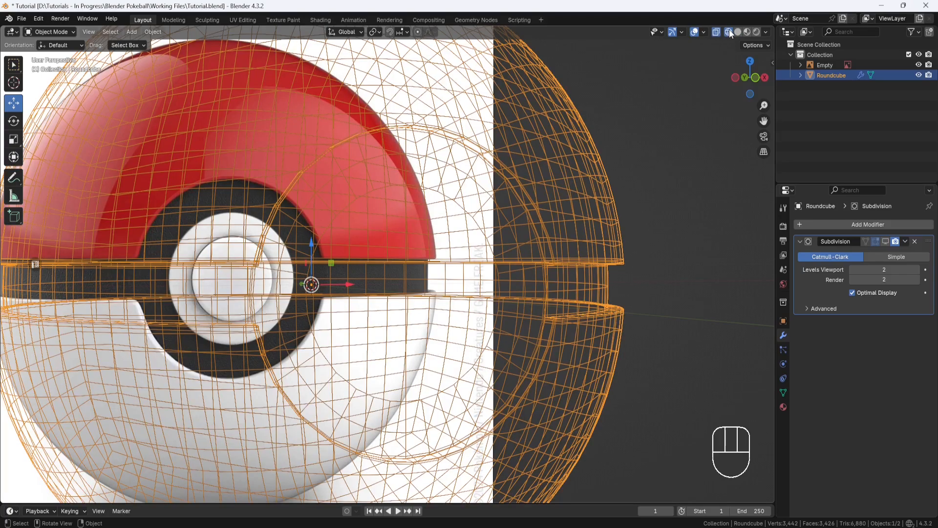
click(657, 140)
scroll(635, 142, down, 2)
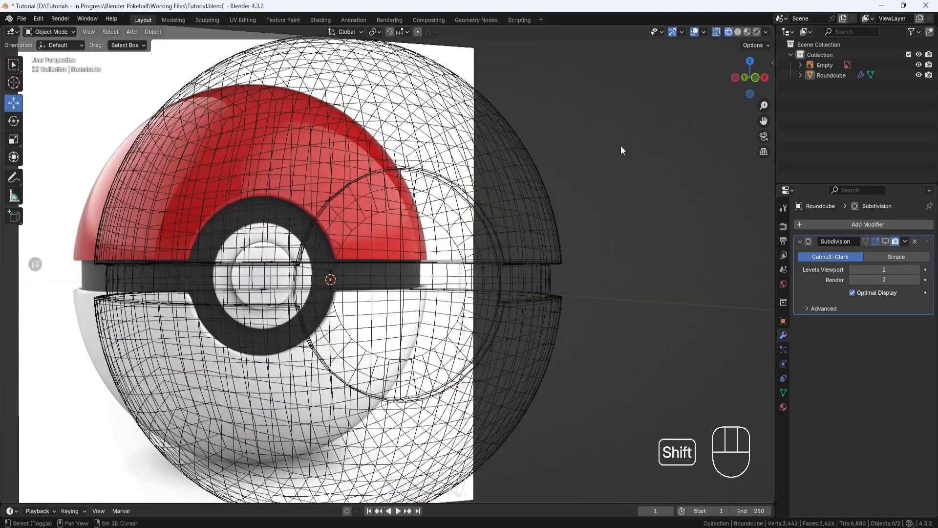
shift+scroll(632, 141, down, 3)
scroll(611, 114, down, 3)
middle_drag(596, 139, 605, 161)
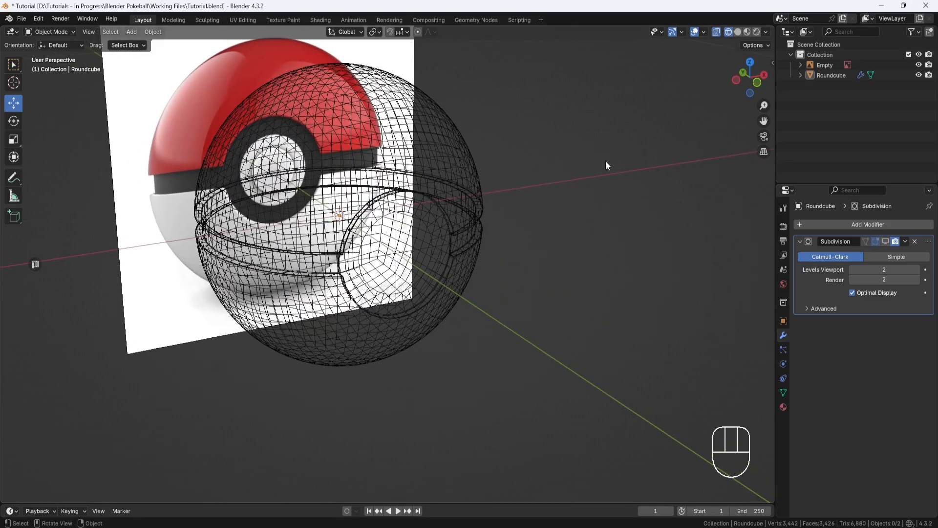
key(shift+a)
mouse_move(601, 171)
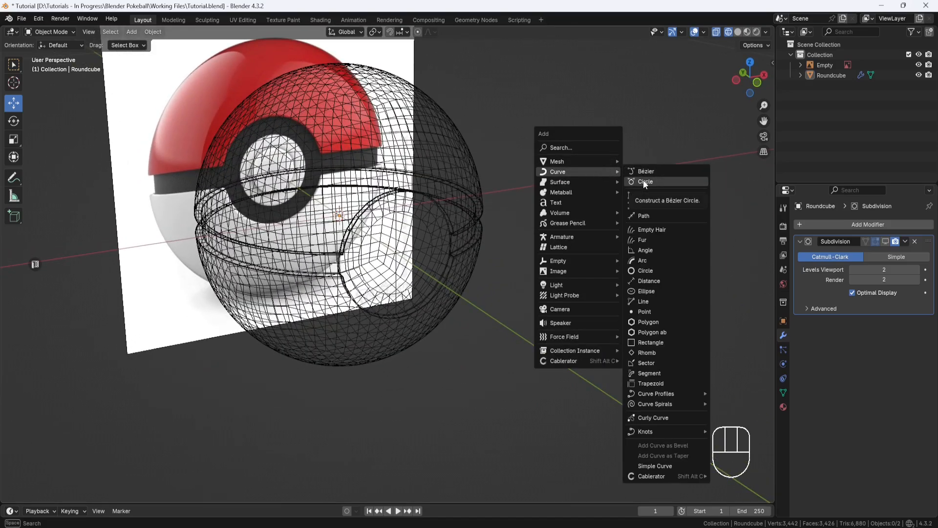
click(643, 270)
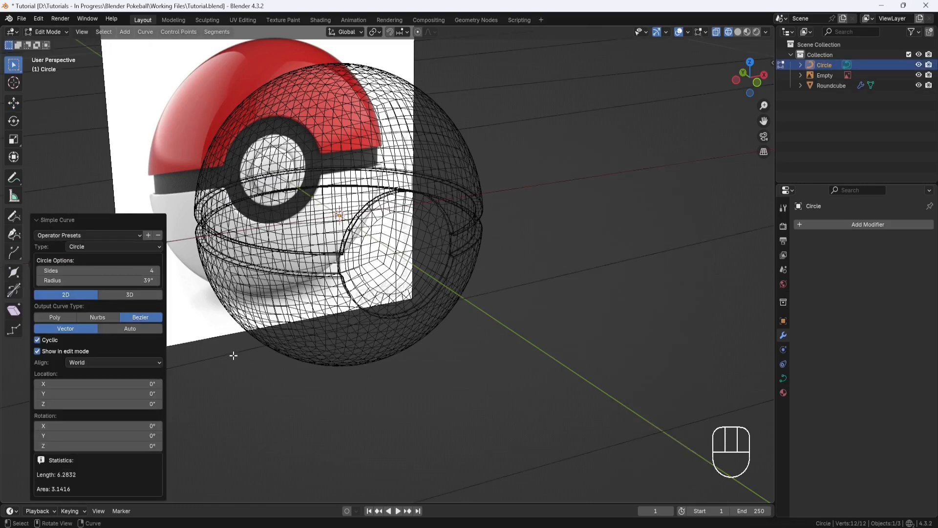
click(145, 284)
text(.27)
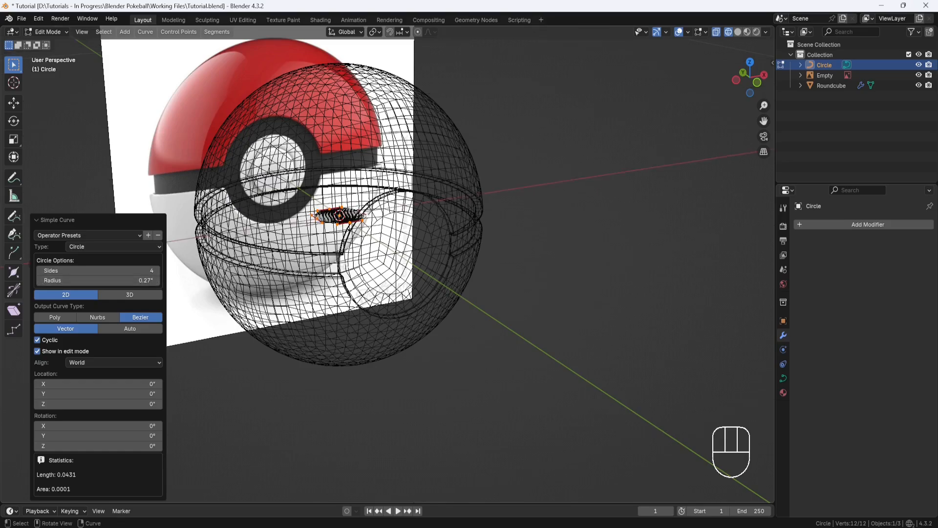
scroll(352, 281, up, 4)
middle_drag(361, 297, 358, 266)
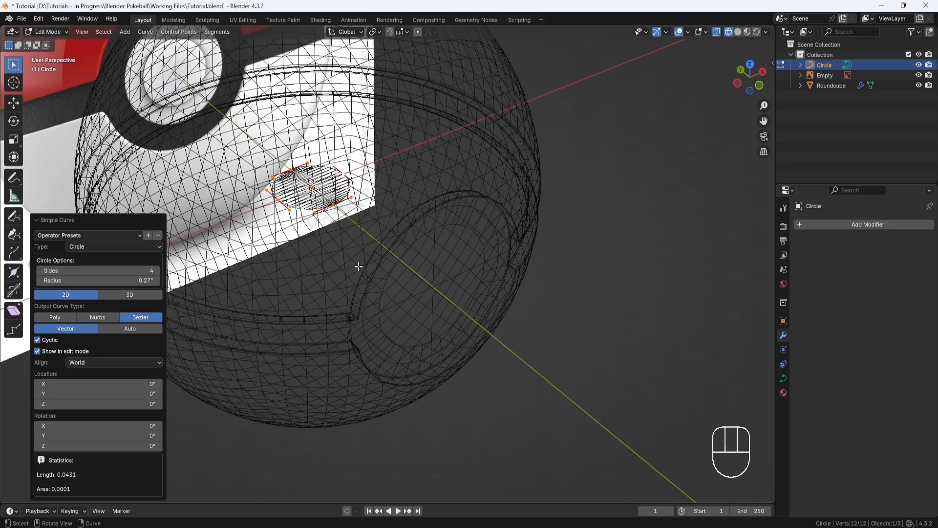
key(Delete)
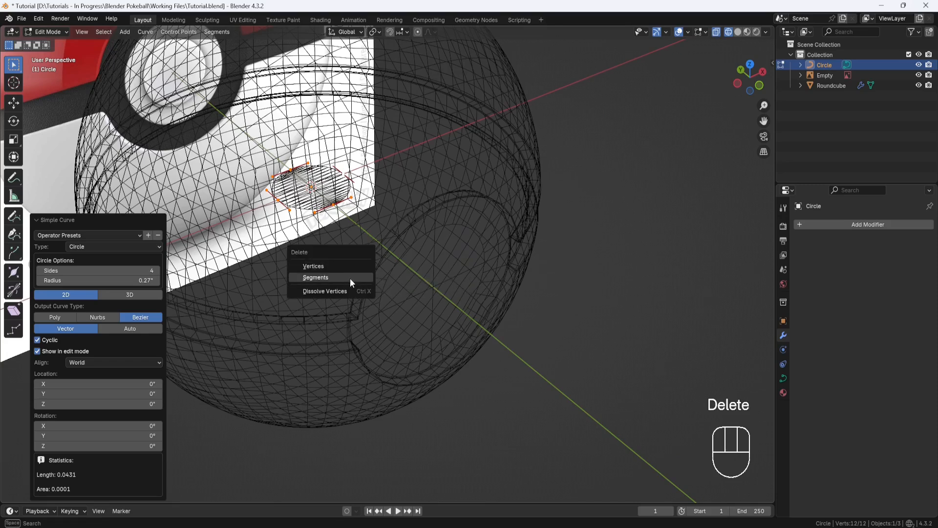
click(347, 268)
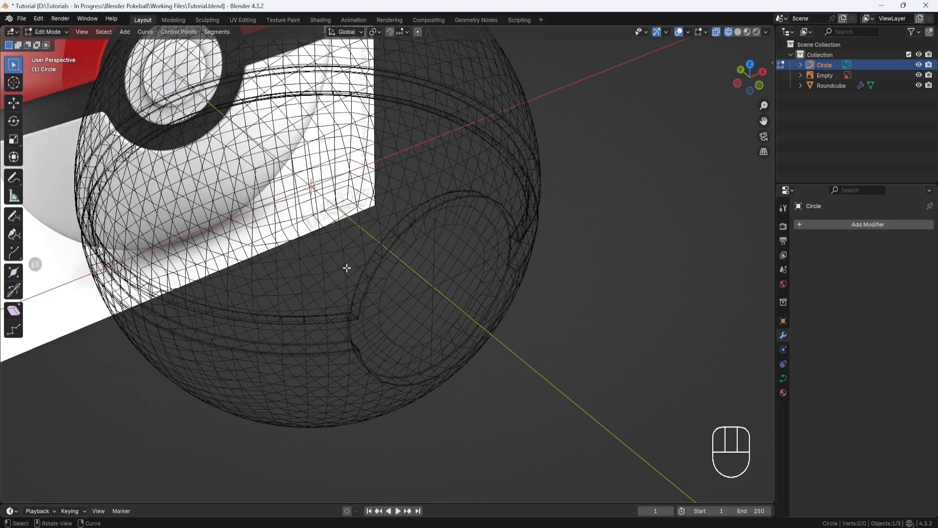
key(shift+a)
click(324, 269)
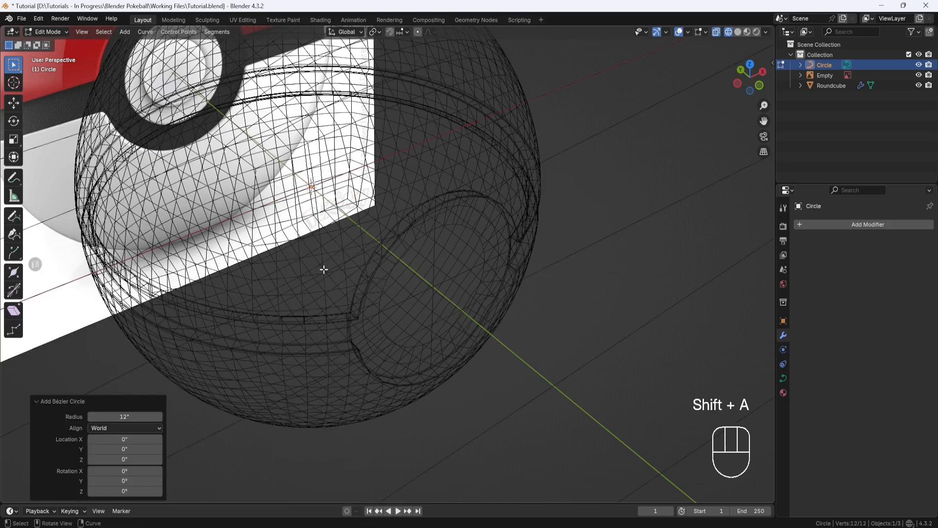
scroll(324, 270, down, 3)
scroll(323, 270, down, 4)
key(ctrl)
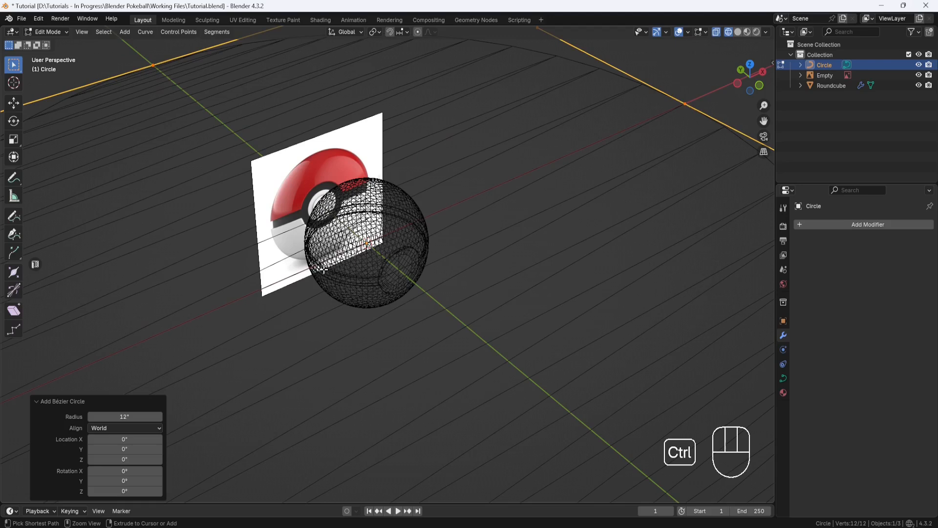
key(ctrl+z)
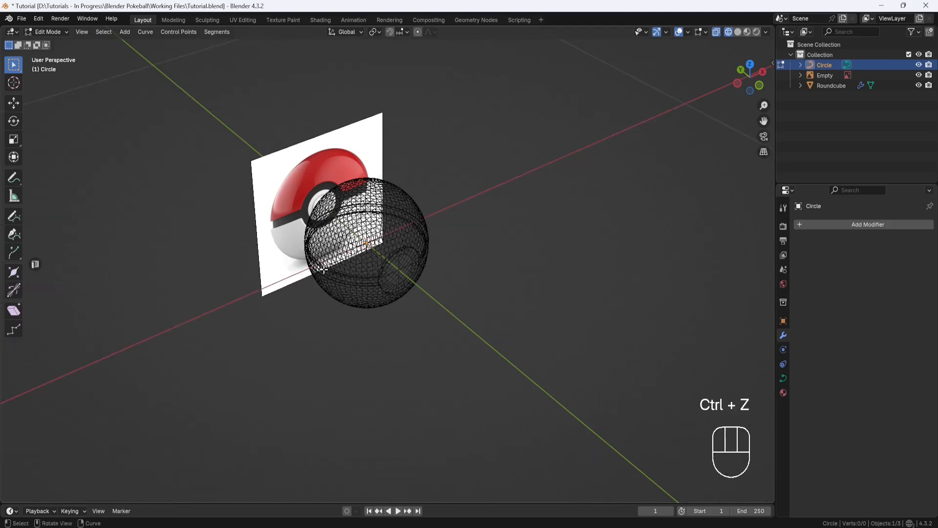
key(shift+a)
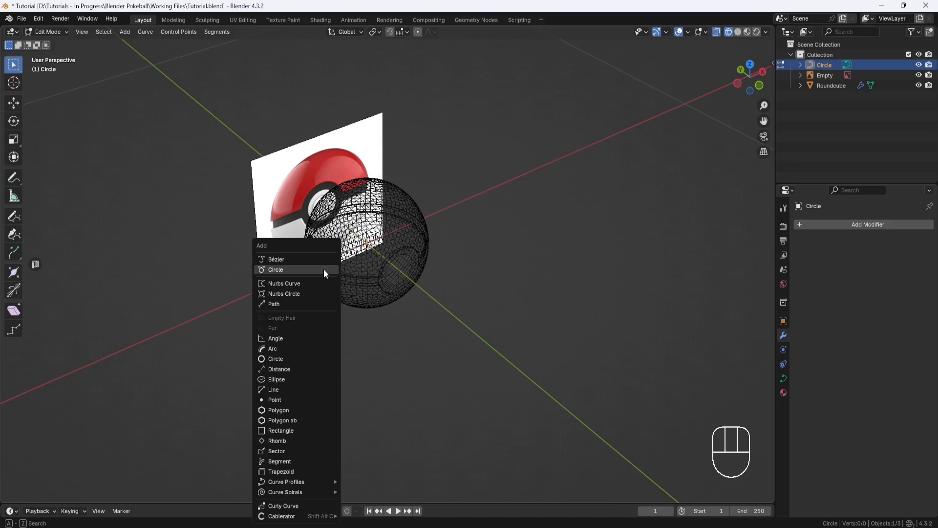
middle_drag(397, 317, 381, 325)
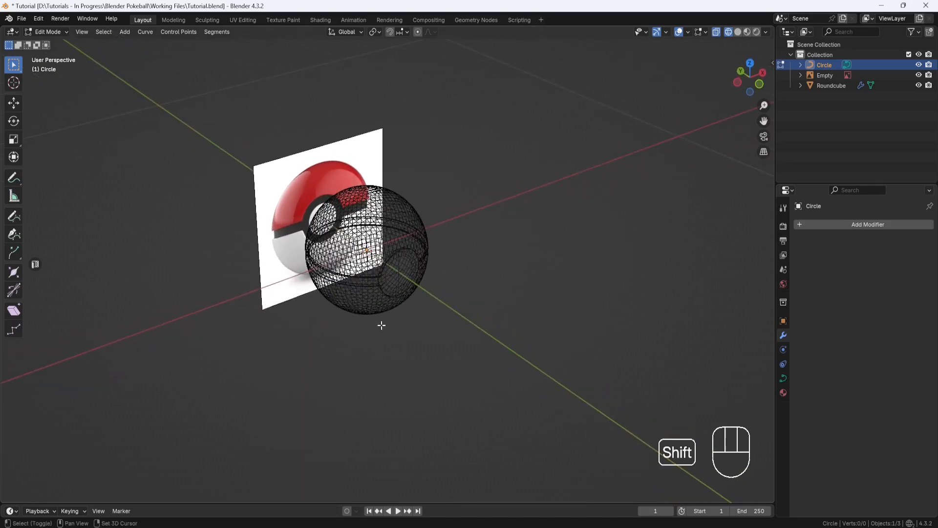
key(shift+a)
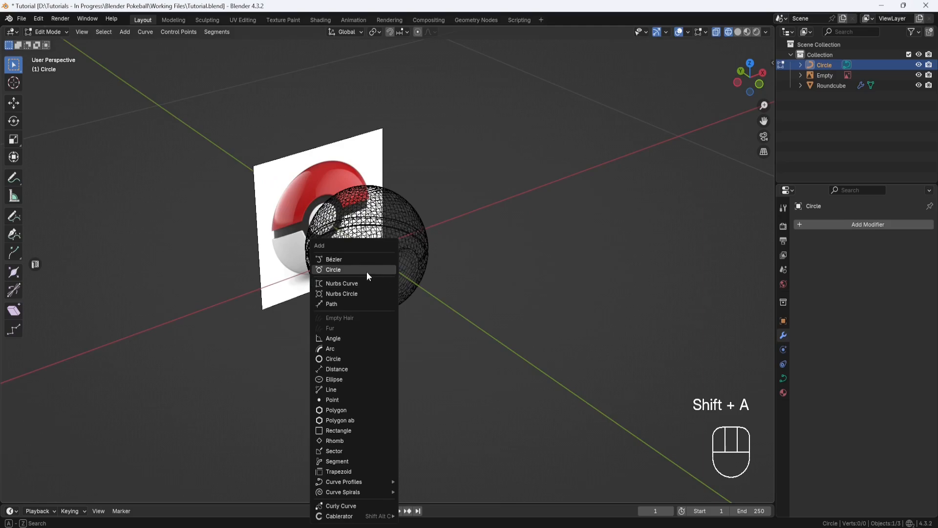
click(339, 361)
scroll(375, 272, up, 5)
middle_drag(375, 272, 364, 305)
key(Delete)
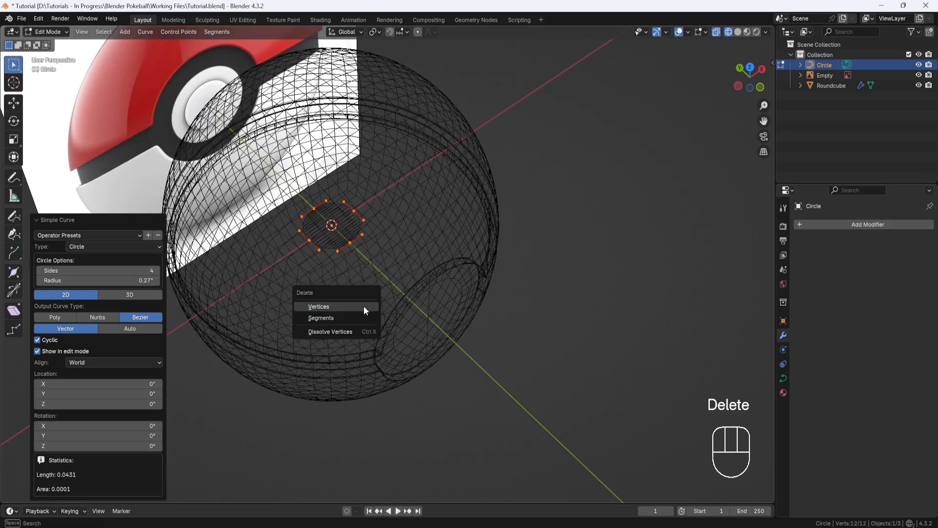
click(359, 307)
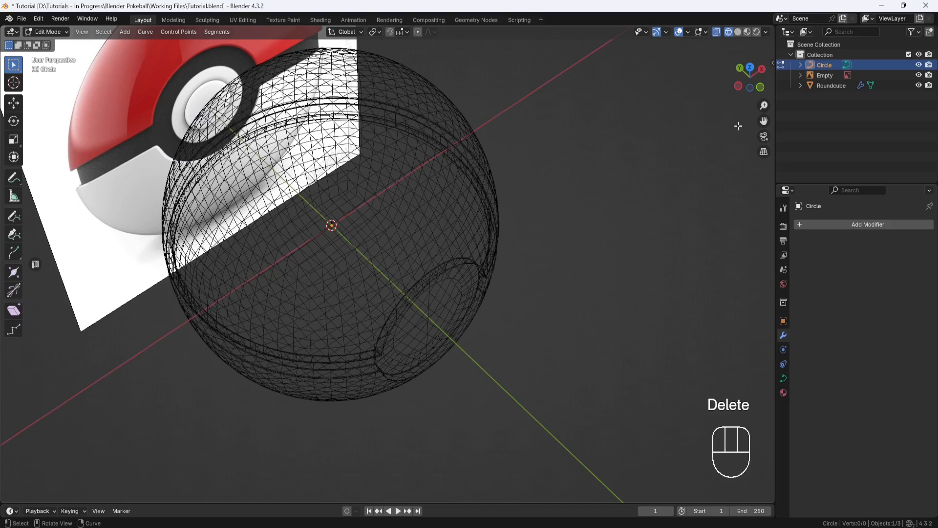
right_click(827, 66)
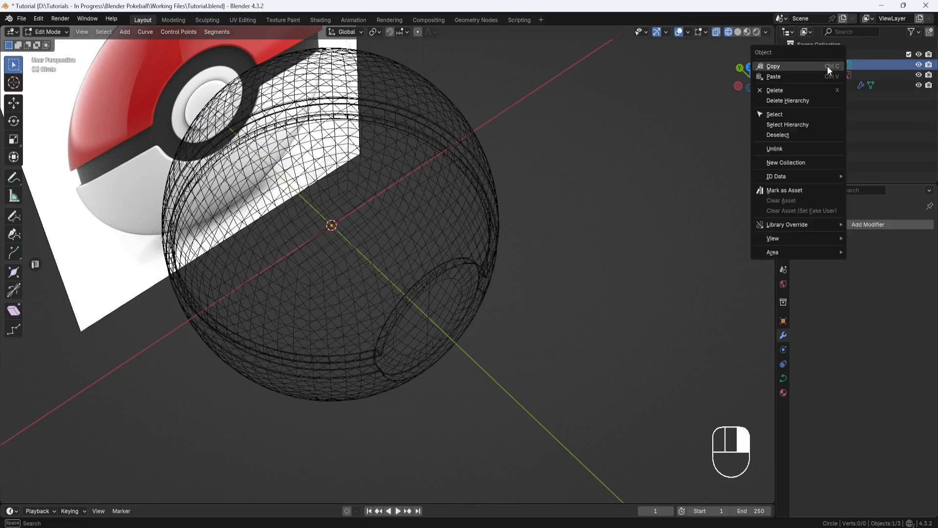
click(793, 90)
Add a Bézier circle curve at the world origin with a radius of 0.27"
middle_drag(588, 168, 561, 175)
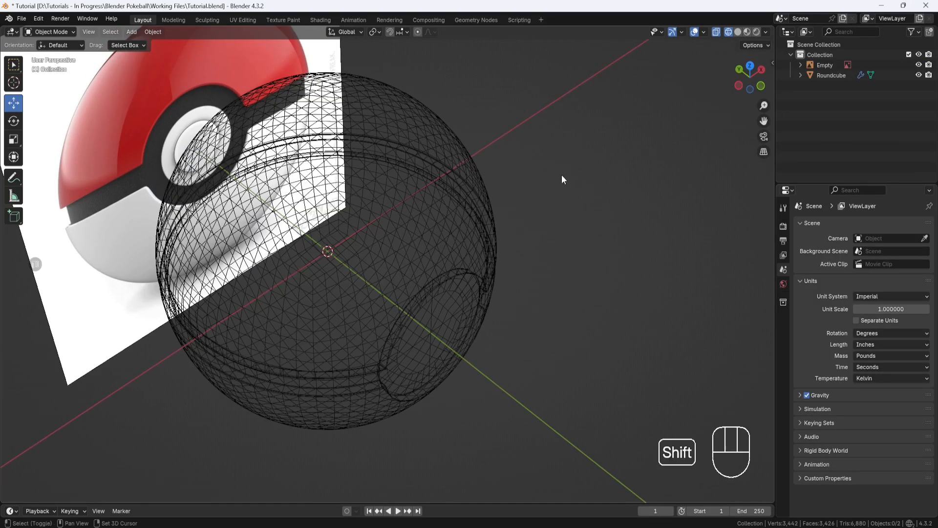
key(shift+a)
mouse_move(546, 198)
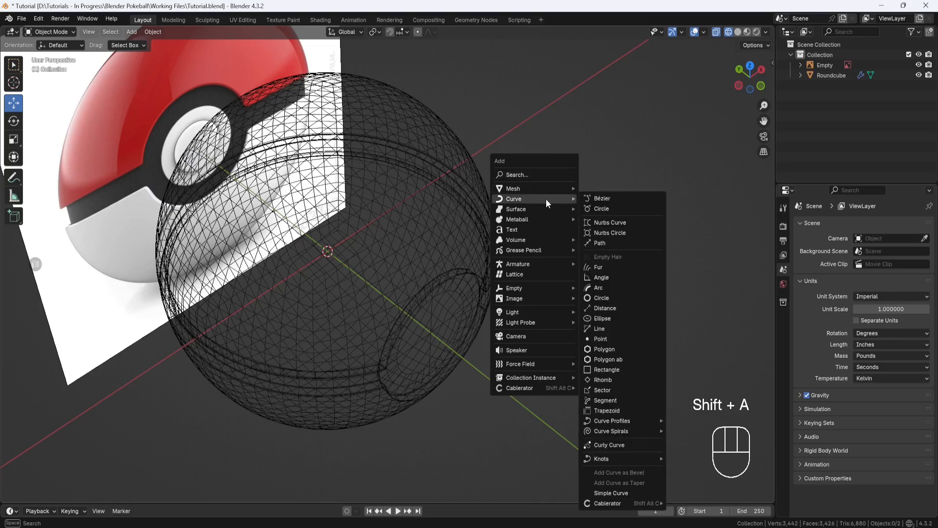
click(599, 207)
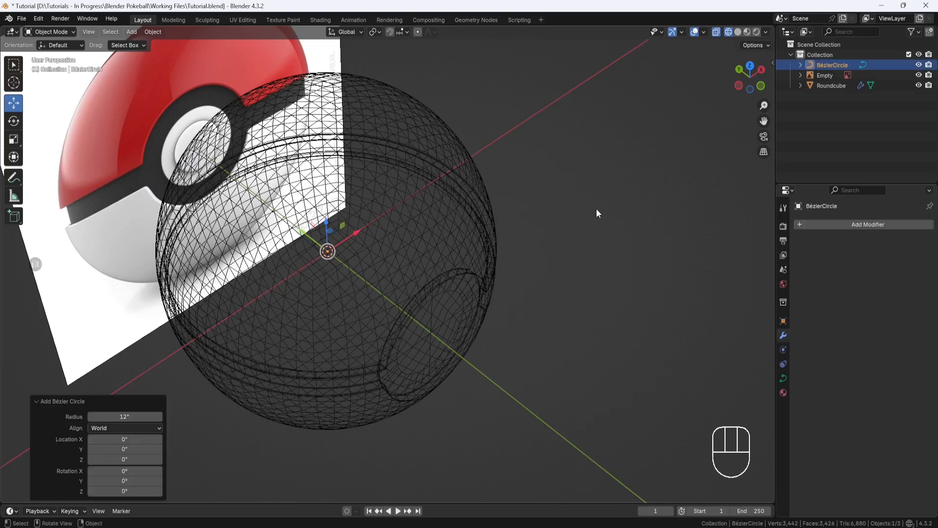
click(130, 417)
text(.27)
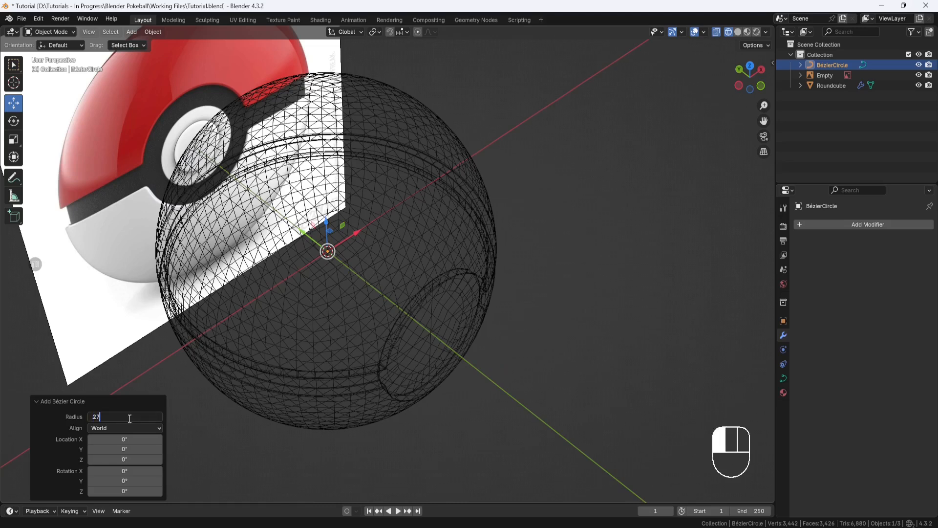
key(Return)
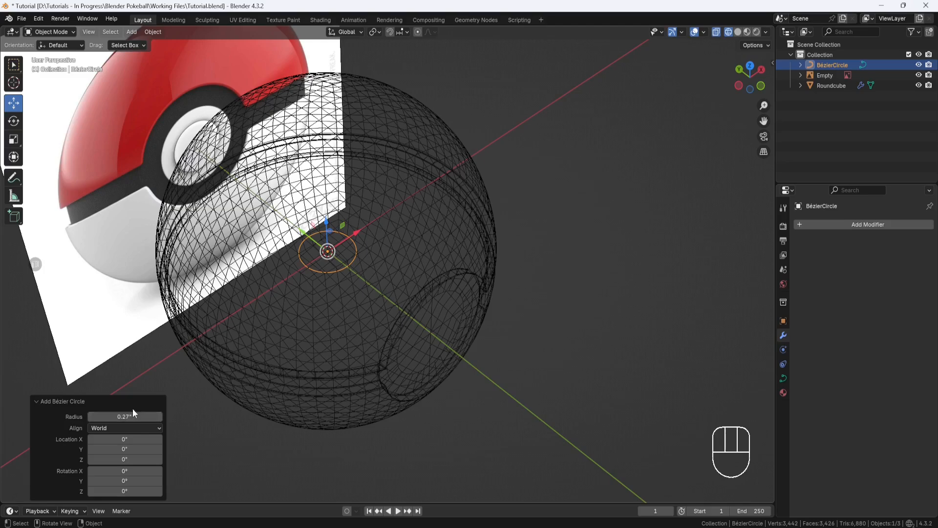
Rotate the Bézier circle 90° about the global X axis so it stands upright
mouse_move(205, 416)
middle_down()
mouse_move(209, 394)
mouse_move(211, 407)
middle_up()
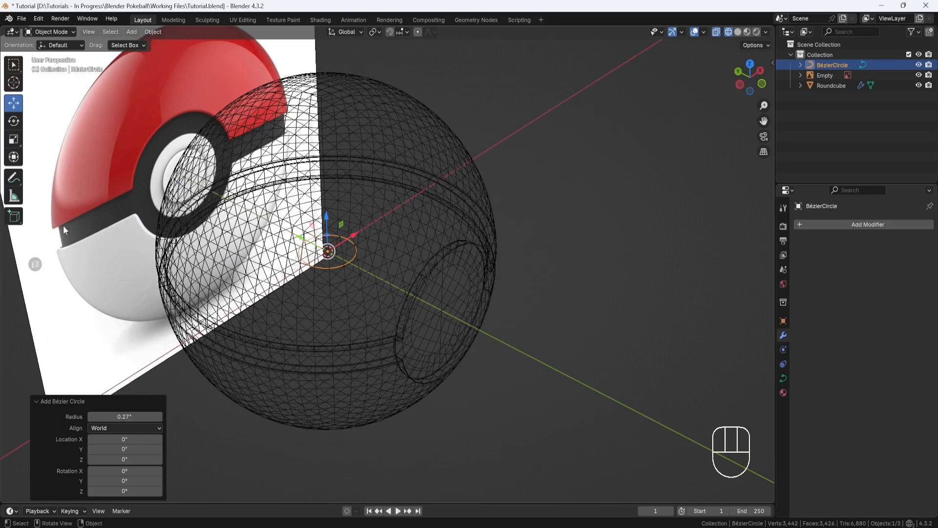
click(13, 121)
middle_drag(357, 267, 358, 231)
ctrl+drag(359, 230, 353, 270)
Move the circle about -1.65" along the Y axis to the recessed disc at the ball's front
click(13, 102)
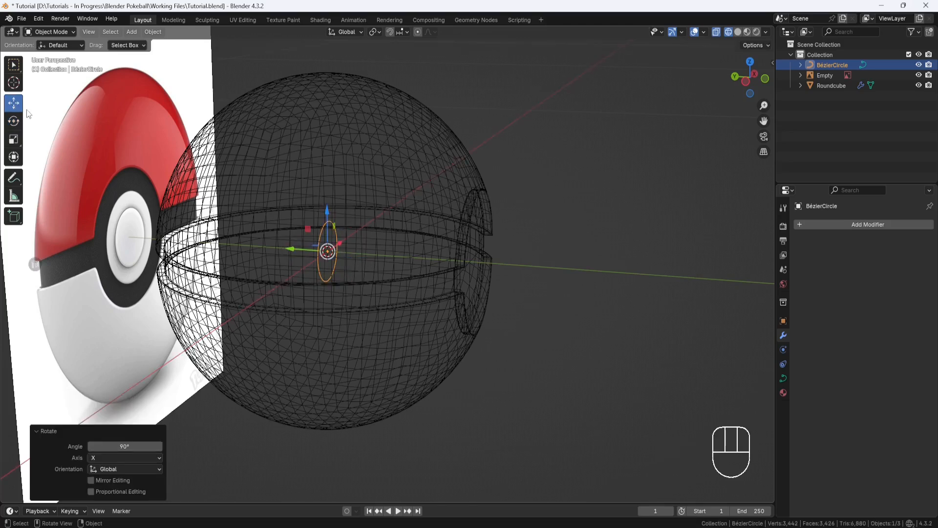
drag(293, 250, 463, 260)
middle_drag(512, 287, 473, 286)
shift+middle_drag(509, 289, 437, 316)
scroll(437, 316, up, 3)
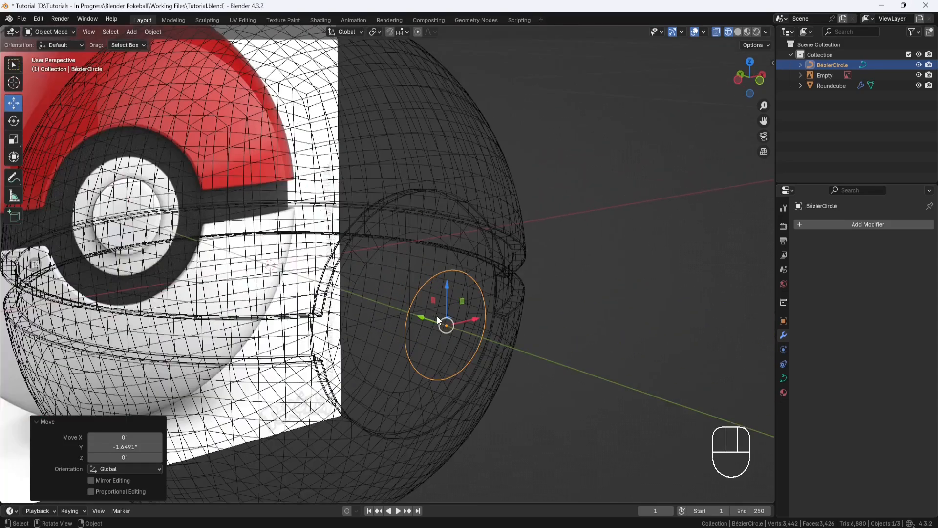
Extrude the circle curve by 0.03" in its geometry settings
click(784, 378)
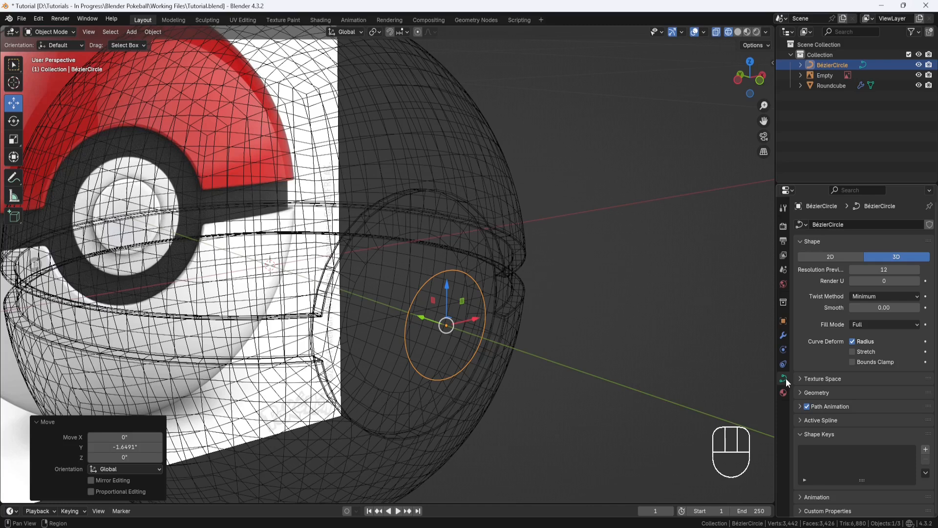
click(802, 393)
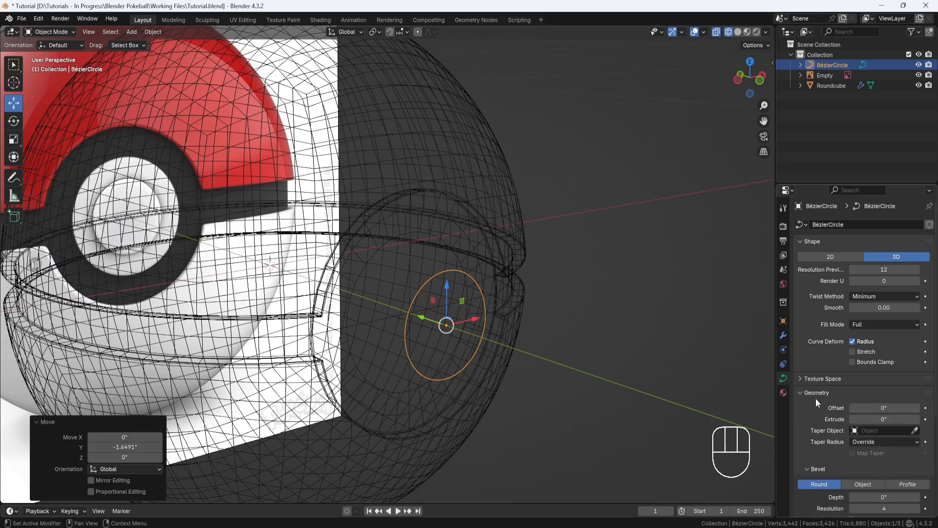
click(877, 418)
text(.03)
key(Return)
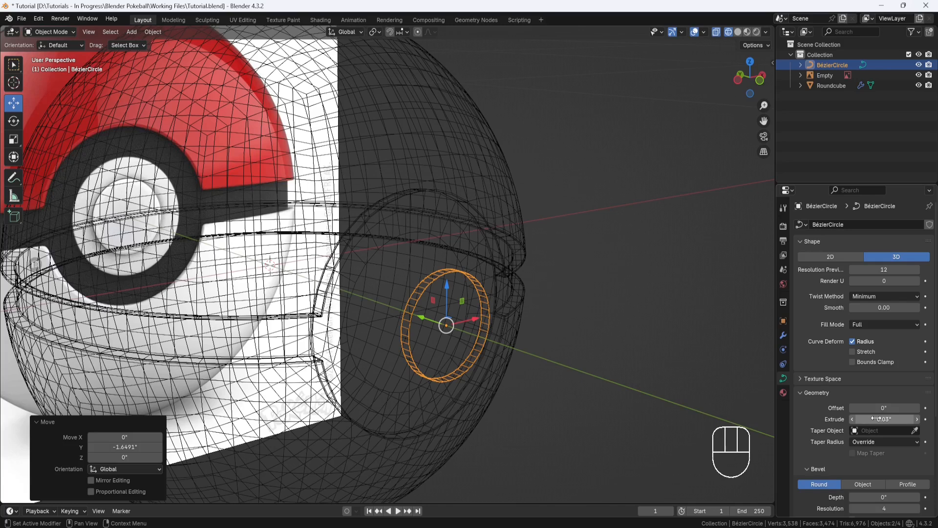
Convert the extruded Bézier circle from a curve to a mesh
right_click(558, 304)
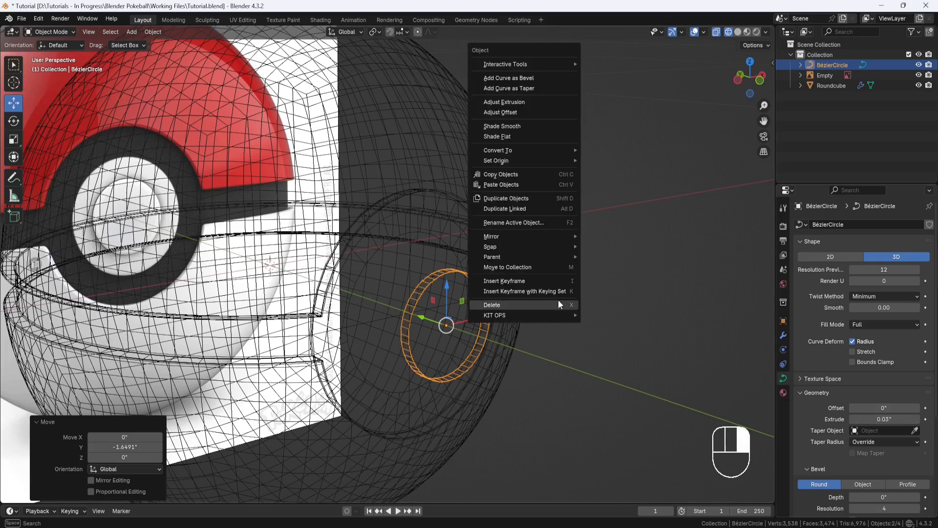
mouse_move(551, 150)
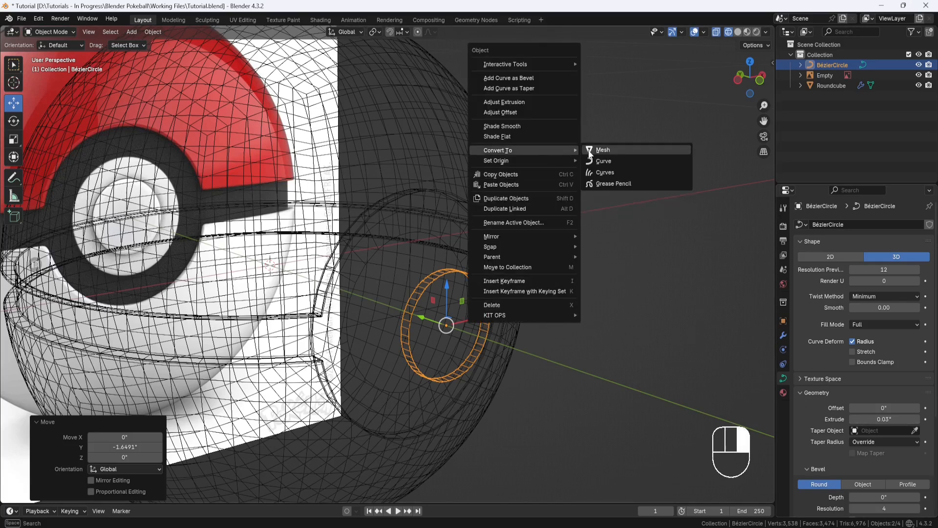
click(614, 151)
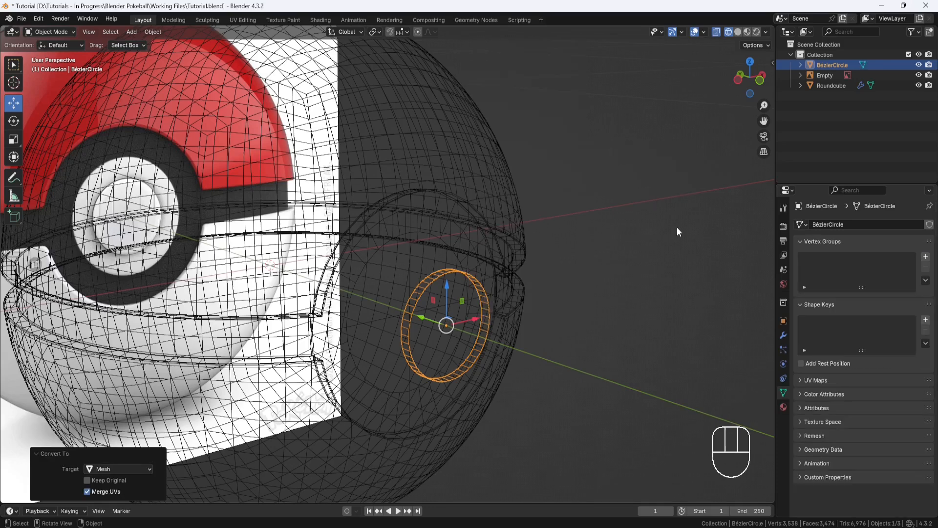
Add a Solidify modifier to the circle mesh and set its offset to 1
click(783, 335)
click(858, 224)
mouse_move(858, 225)
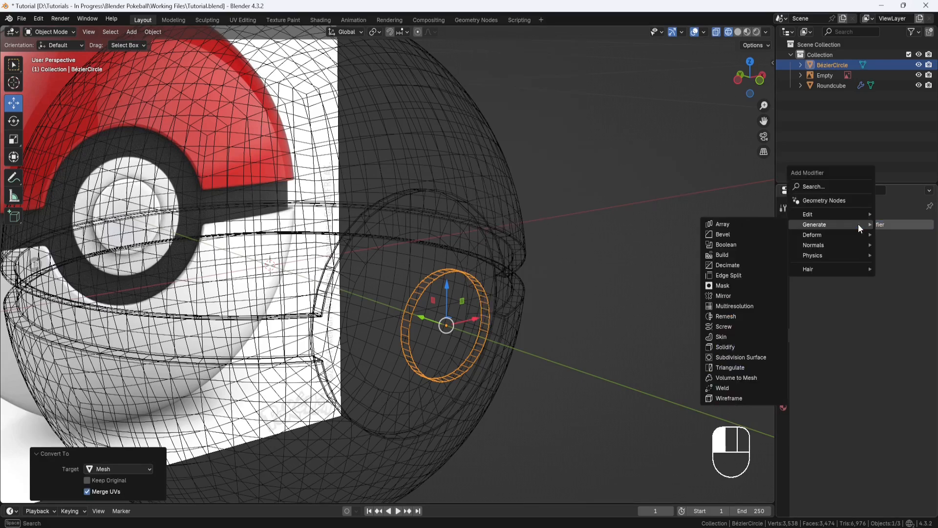
click(732, 346)
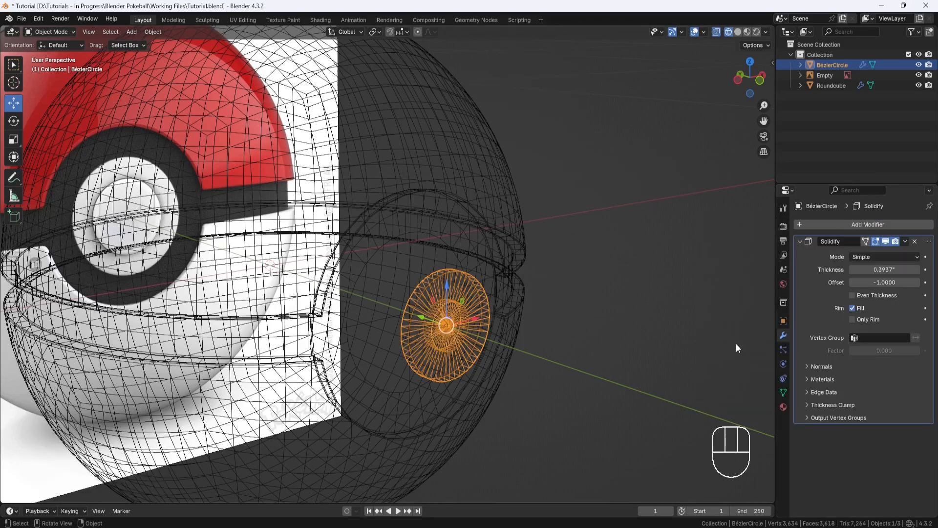
click(881, 282)
text(1)
key(Return)
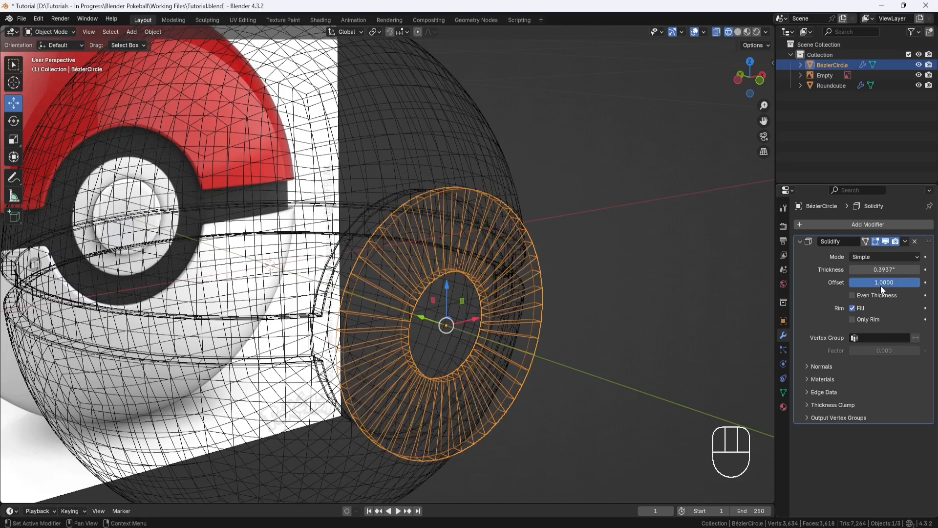
Set the thickness of the ring's Solidify modifier to 0.15"
click(881, 271)
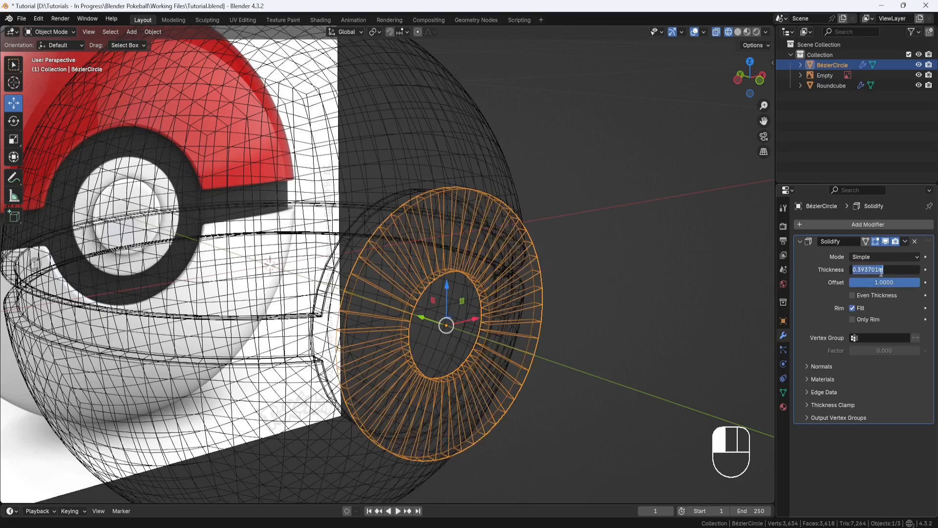
text(0.15)
key(Return)
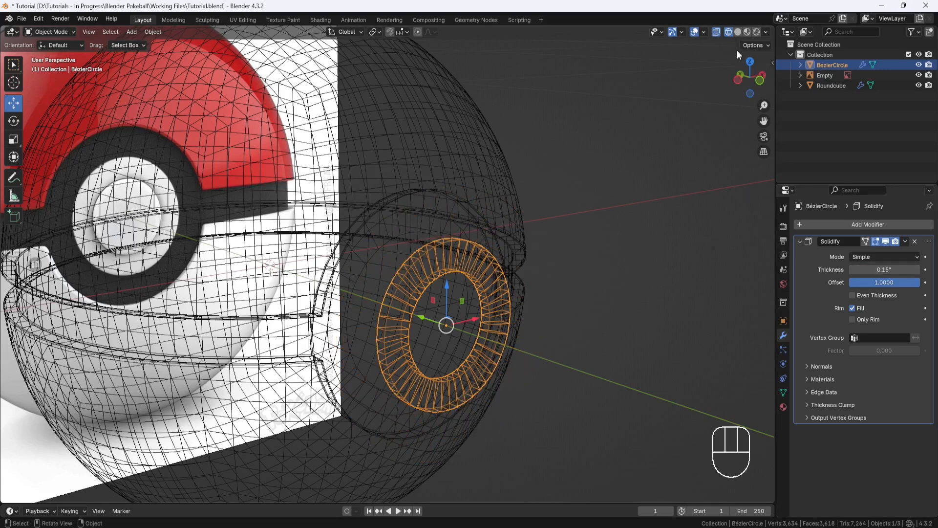
In solid shading, apply Shade Auto Smooth to the ring and apply its Solidify modifier
click(737, 33)
middle_drag(600, 203, 567, 213)
scroll(493, 280, up, 3)
shift+middle_drag(493, 280, 482, 245)
right_click(611, 240)
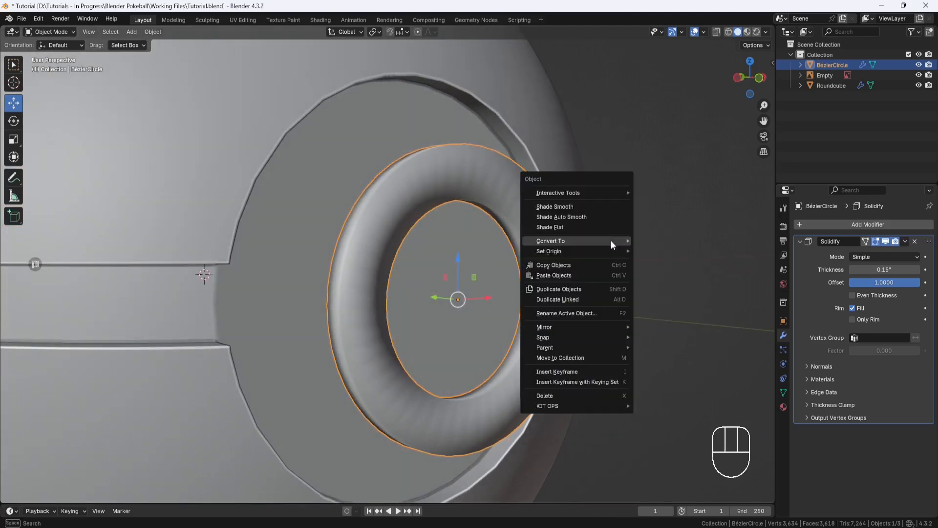
mouse_move(610, 241)
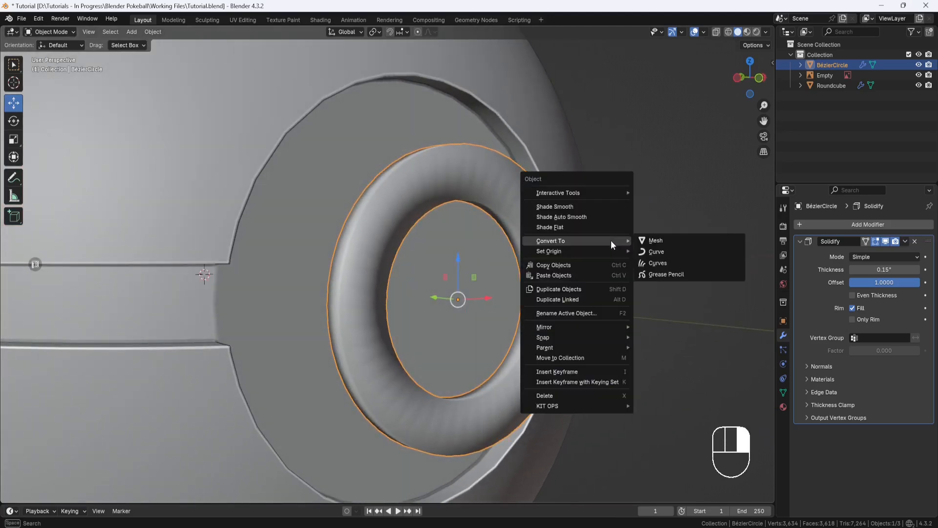
click(582, 216)
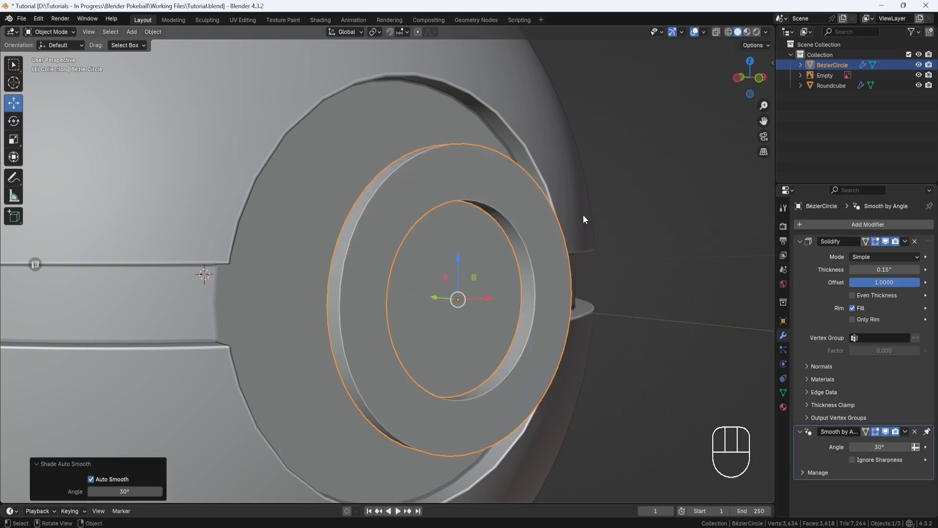
click(905, 242)
click(884, 251)
Delete the loop of faces on the ring's back side, the one facing the ball, and return to Object Mode
shift+middle_drag(714, 282, 563, 277)
click(72, 31)
click(74, 43)
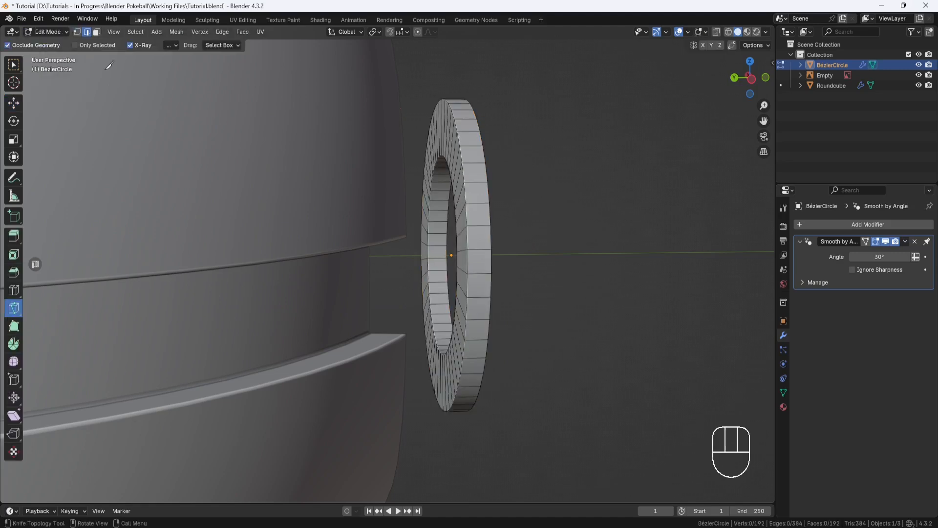
click(97, 32)
middle_drag(398, 215, 415, 213)
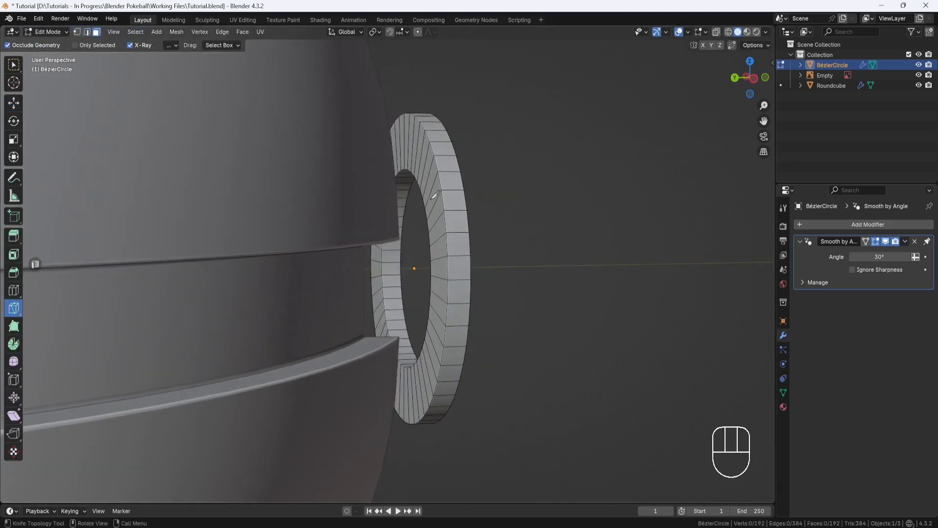
click(14, 102)
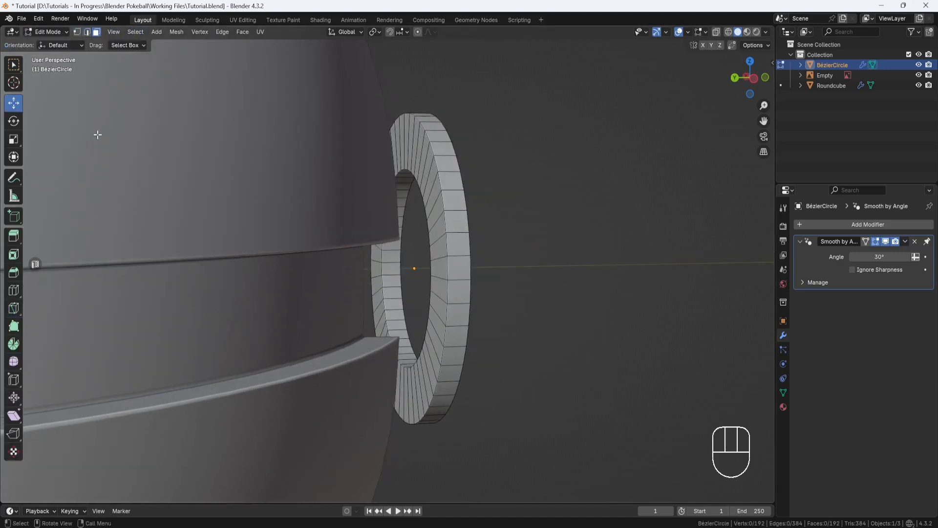
alt+click(424, 171)
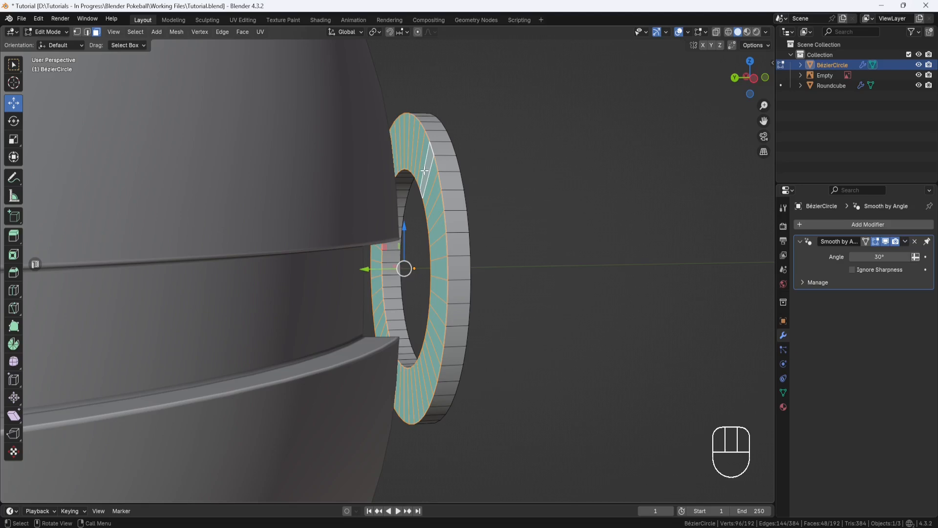
key(x)
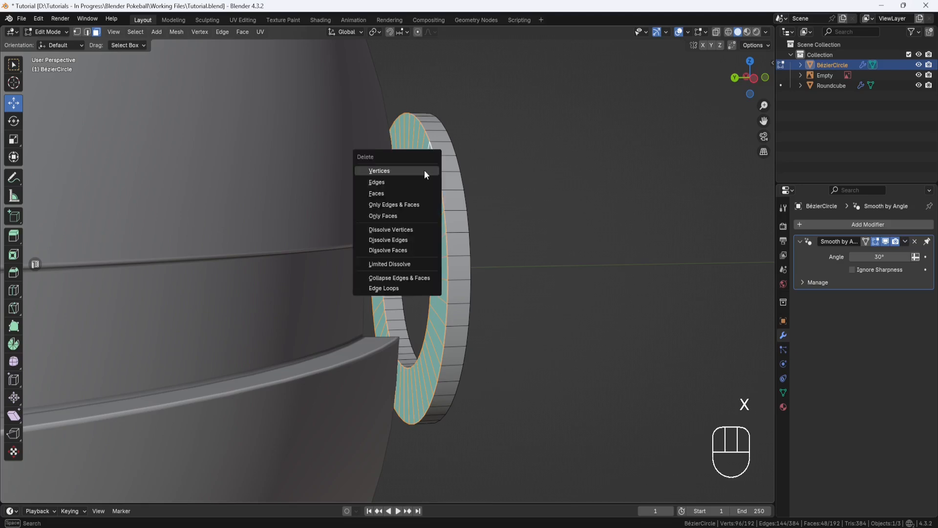
click(403, 193)
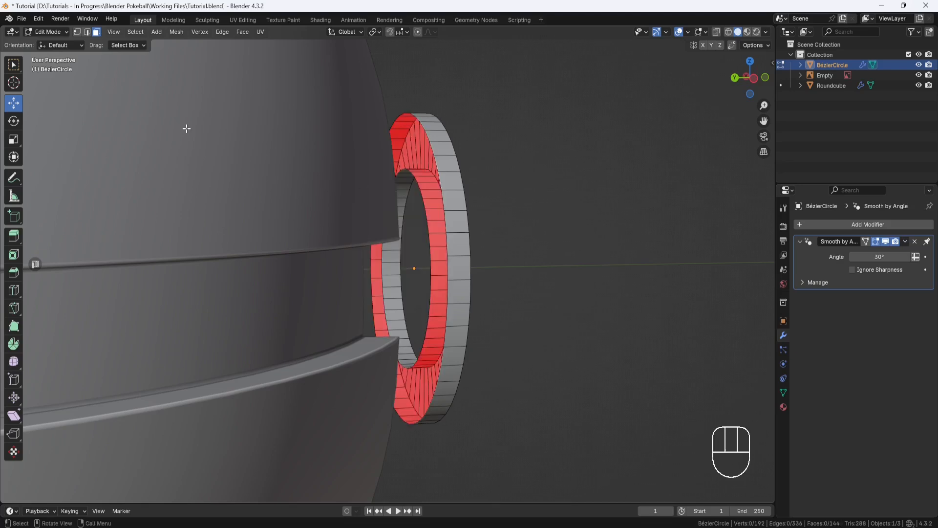
click(65, 31)
click(58, 44)
Move the ring along the Y axis back against the recessed disc and join it into the ball object
middle_drag(391, 215, 426, 241)
drag(377, 268, 286, 245)
middle_drag(467, 209, 441, 222)
shift+click(482, 152)
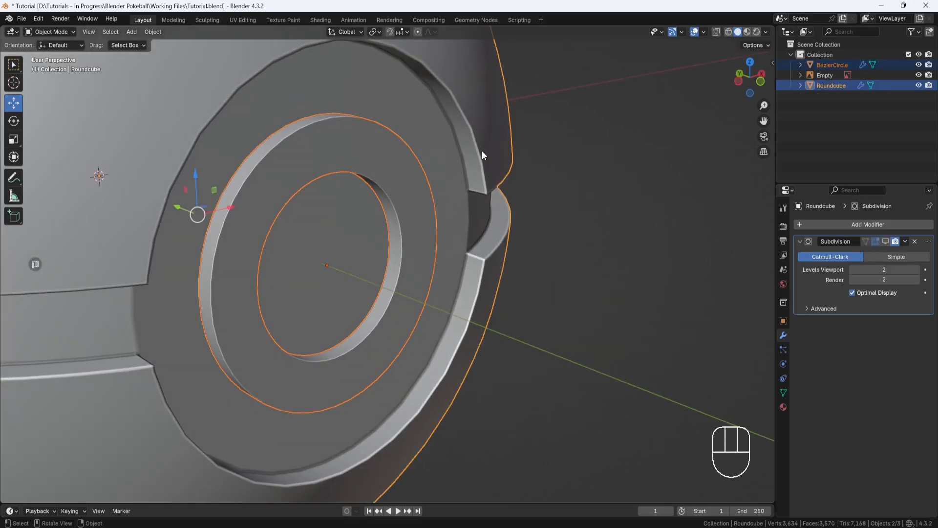
right_click(579, 166)
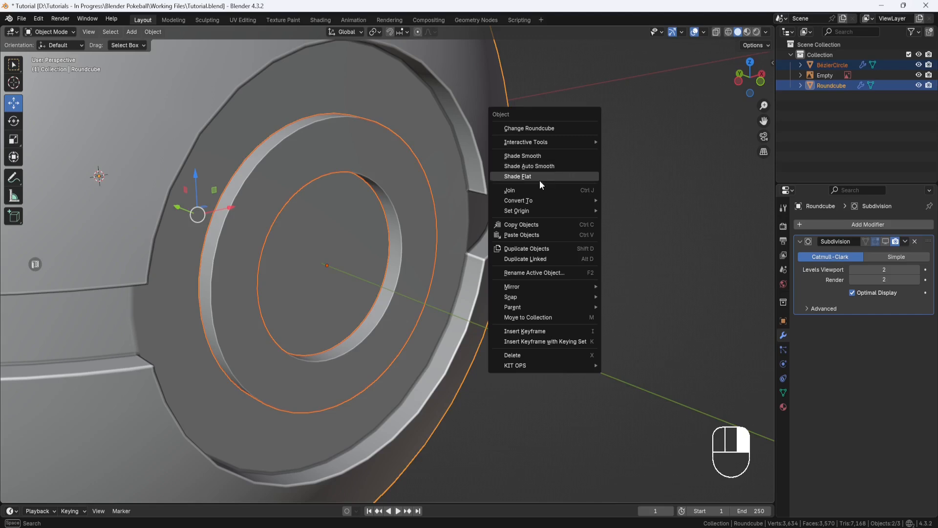
click(529, 189)
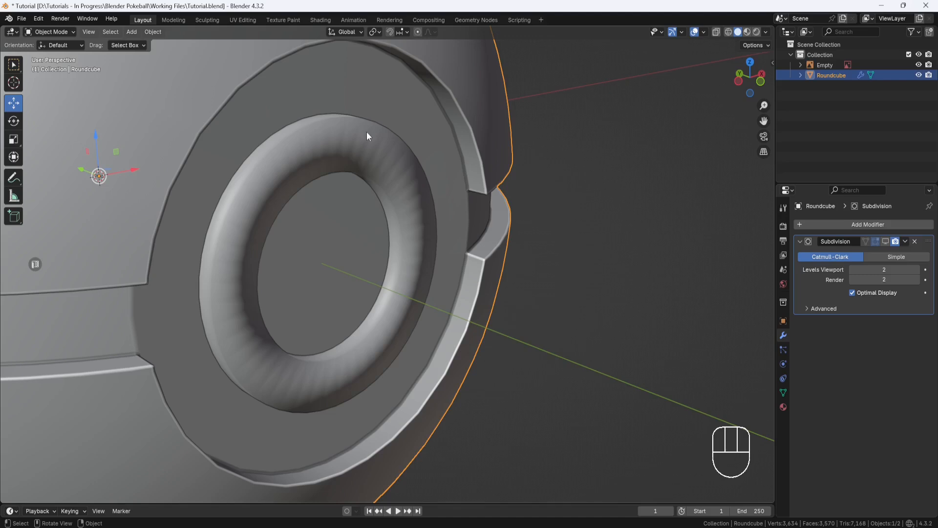
Bevel the ring's inner and outer front edge loops by about 0.008"
click(74, 31)
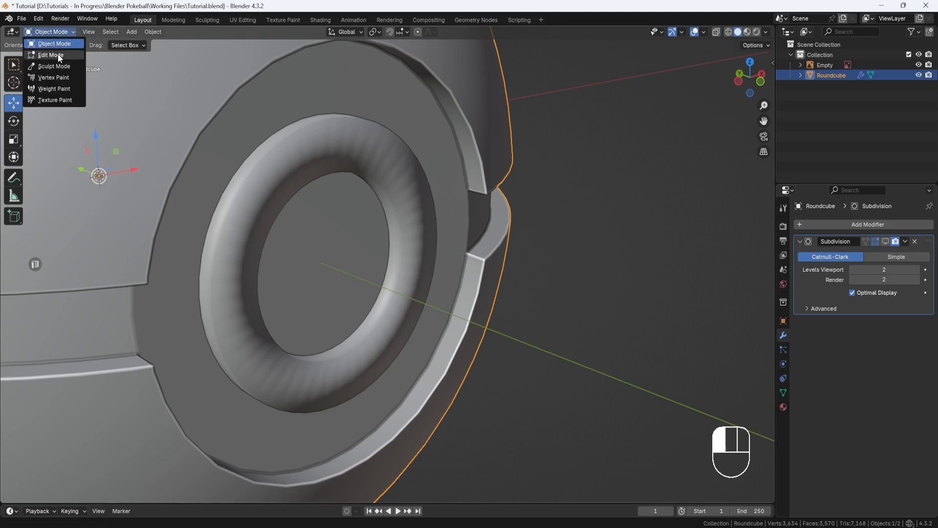
click(57, 54)
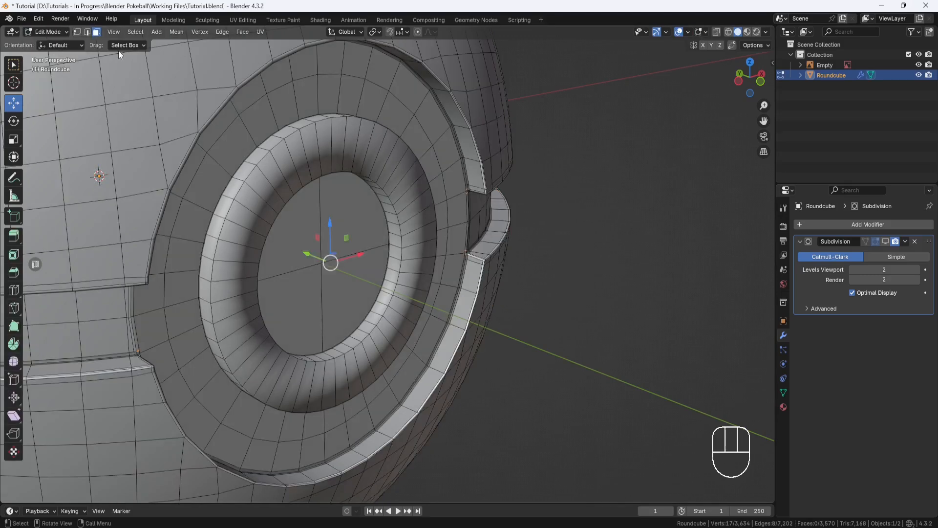
click(87, 33)
alt+click(313, 162)
alt+shift+click(391, 200)
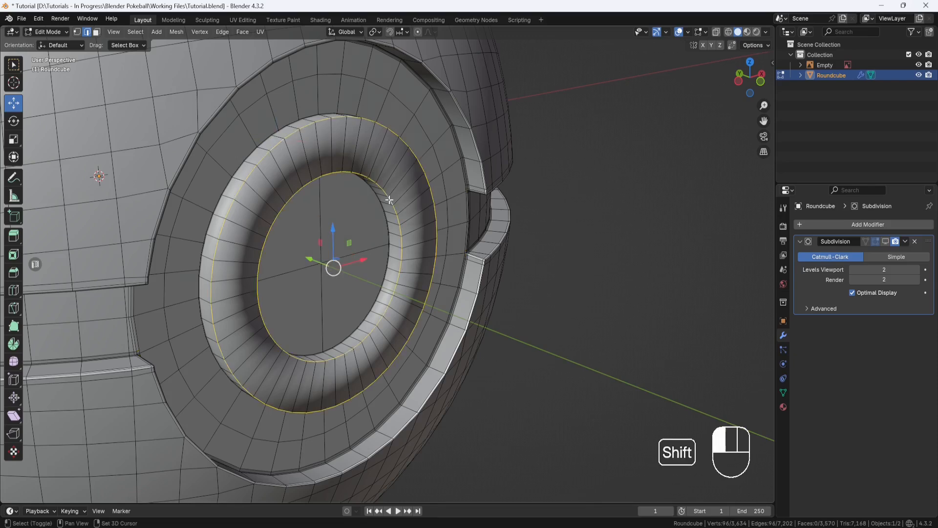
middle_drag(465, 230, 477, 211)
scroll(366, 201, up, 3)
shift+middle_drag(366, 200, 344, 213)
scroll(475, 195, down, 1)
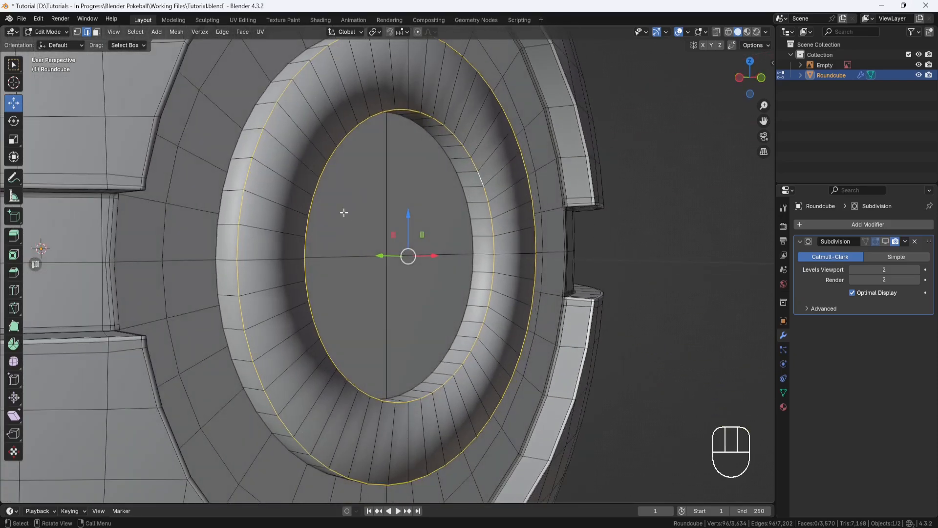
click(13, 274)
drag(445, 256, 455, 257)
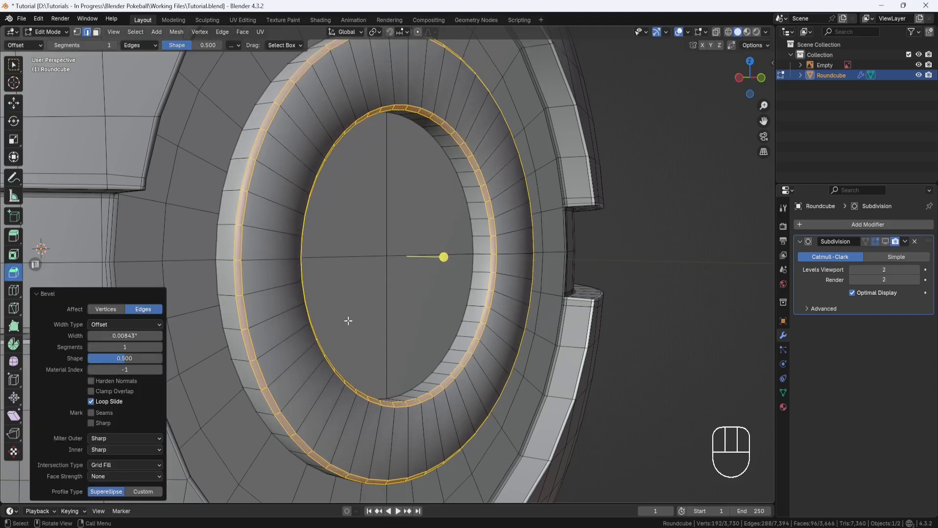
Set the ring bevel's width to 0.009" and its segments to 3
click(137, 336)
text(.009)
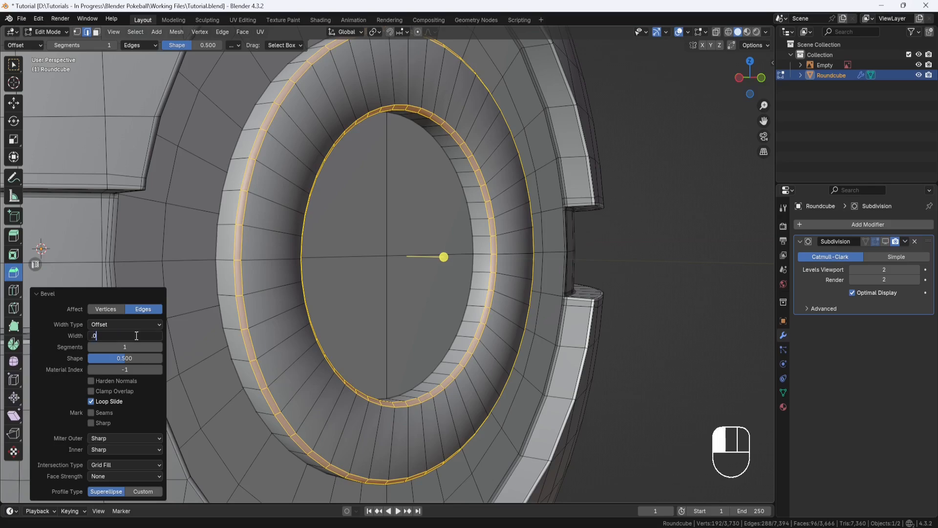
click(156, 350)
click(160, 347)
click(159, 347)
middle_drag(344, 284, 330, 283)
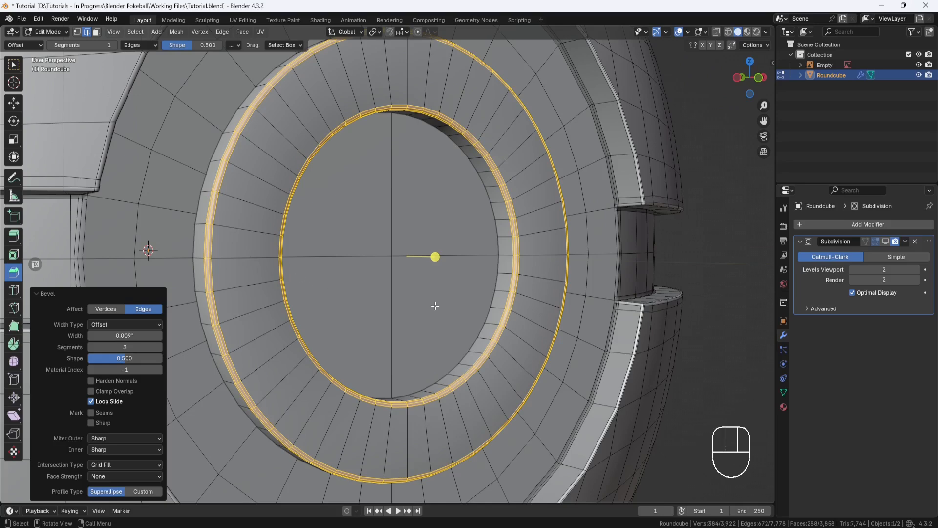
click(710, 341)
Enable the ball's Subdivision modifier in the viewport and return to Object Mode
middle_drag(597, 339, 565, 336)
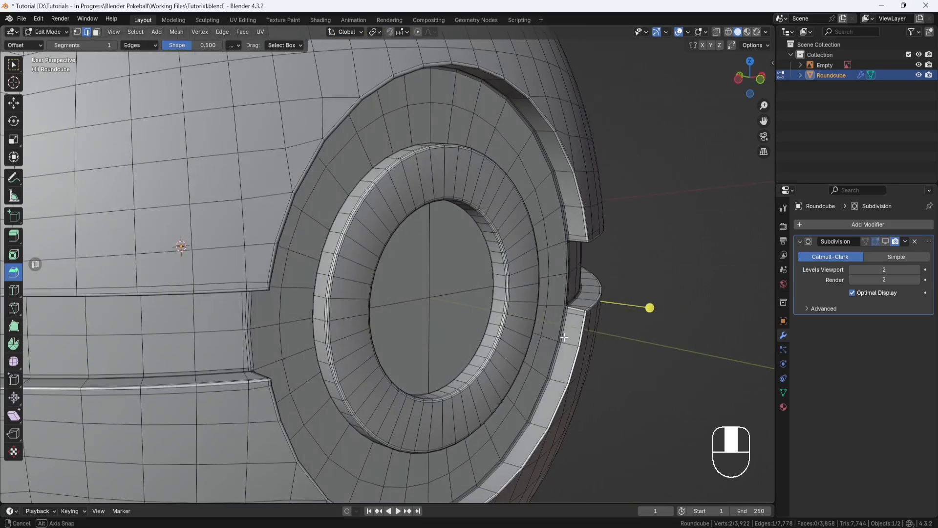
click(885, 241)
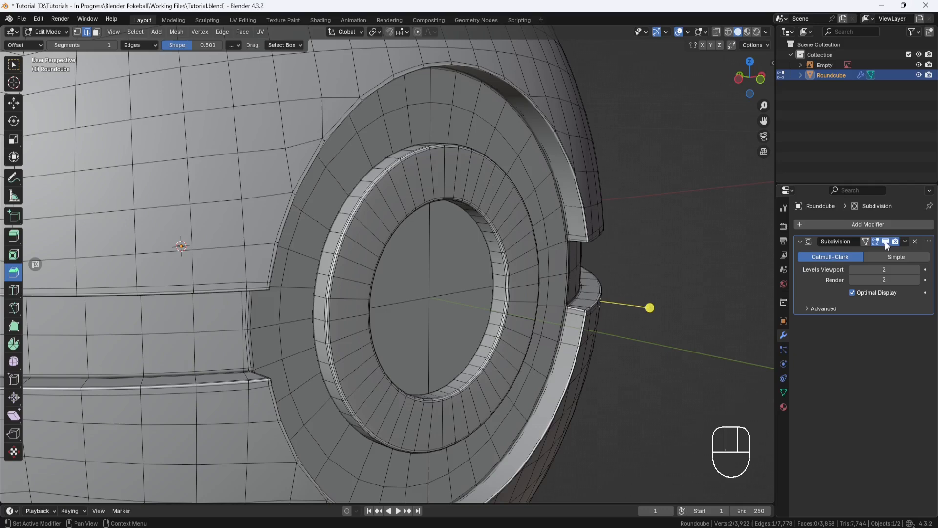
click(69, 33)
click(68, 43)
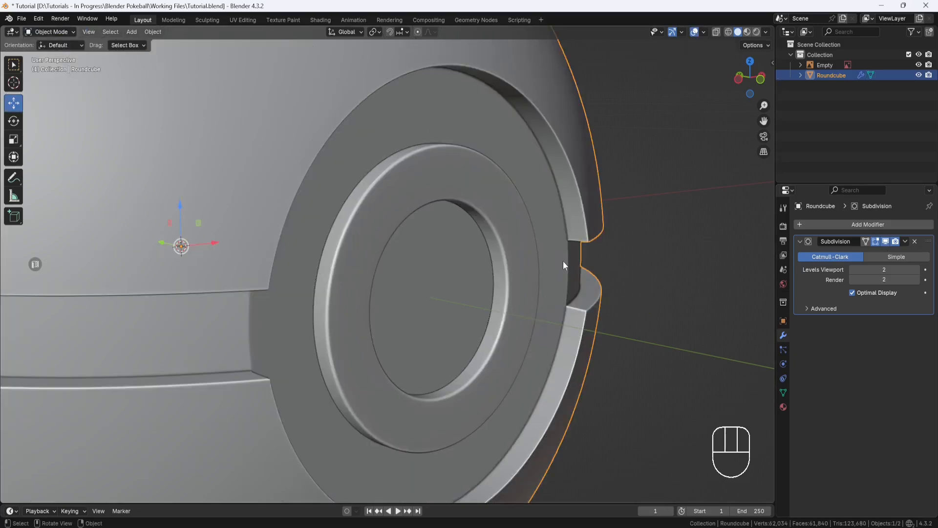
mouse_move(568, 273)
middle_down()
mouse_move(532, 262)
mouse_move(559, 281)
middle_up()
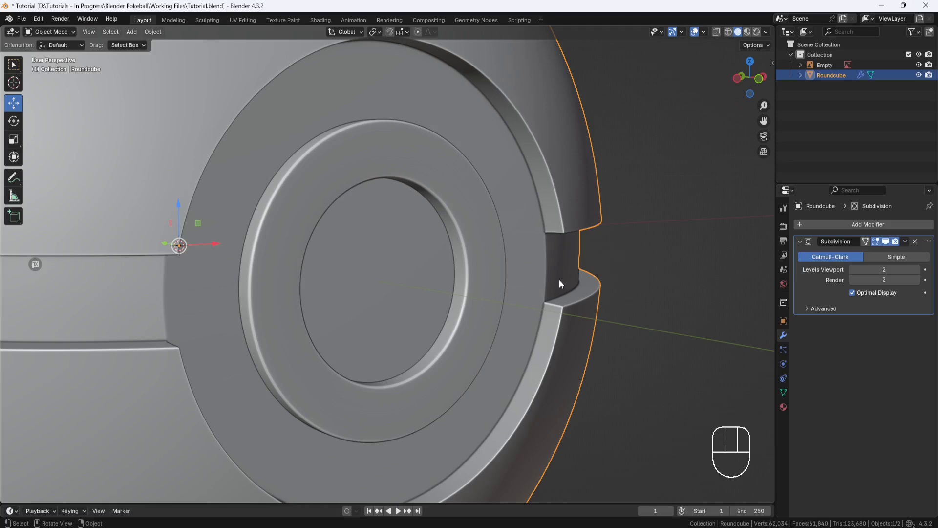
Select all faces of the button ring, including its beveled edges and side walls, and assign the White material to them
click(51, 32)
click(56, 56)
click(97, 32)
alt+click(345, 168)
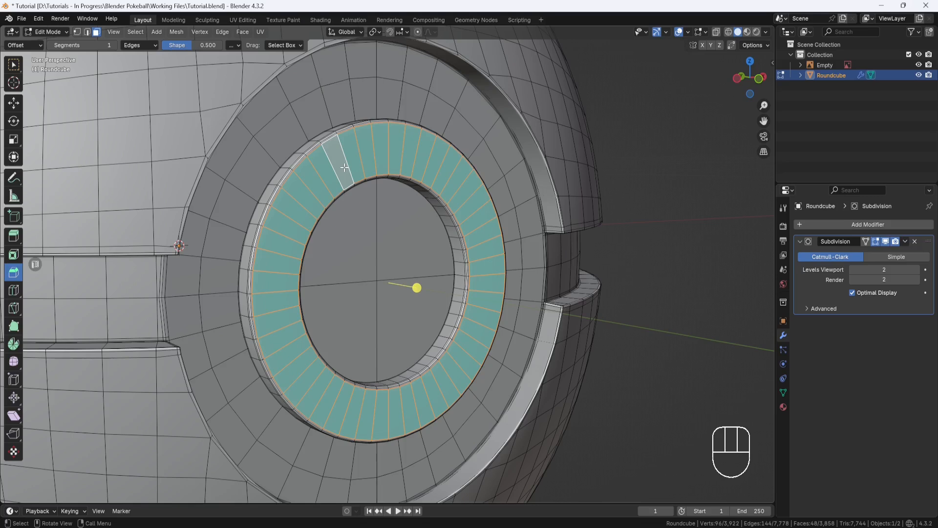
key(ctrl+KP_Add)
key(ctrl+KP_Add)
key(ctrl+KP_Add)
key(ctrl+KP_Add)
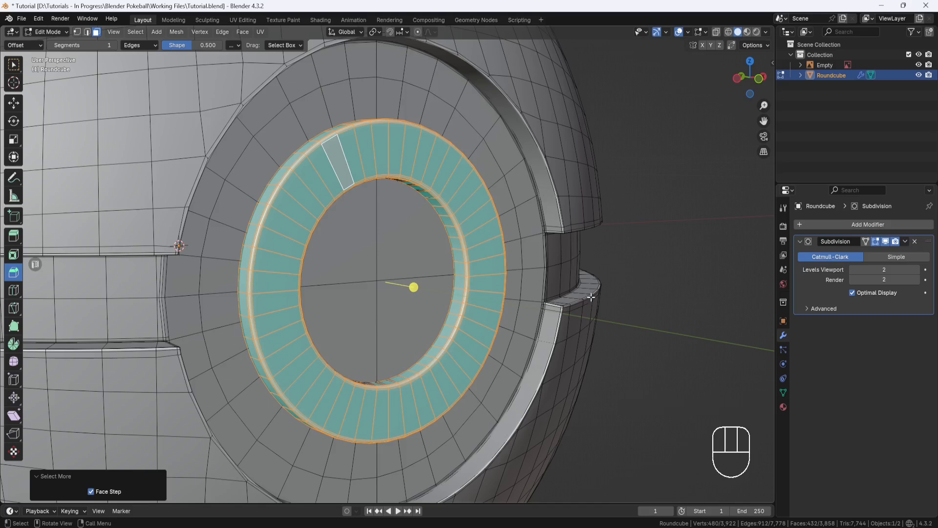
click(782, 406)
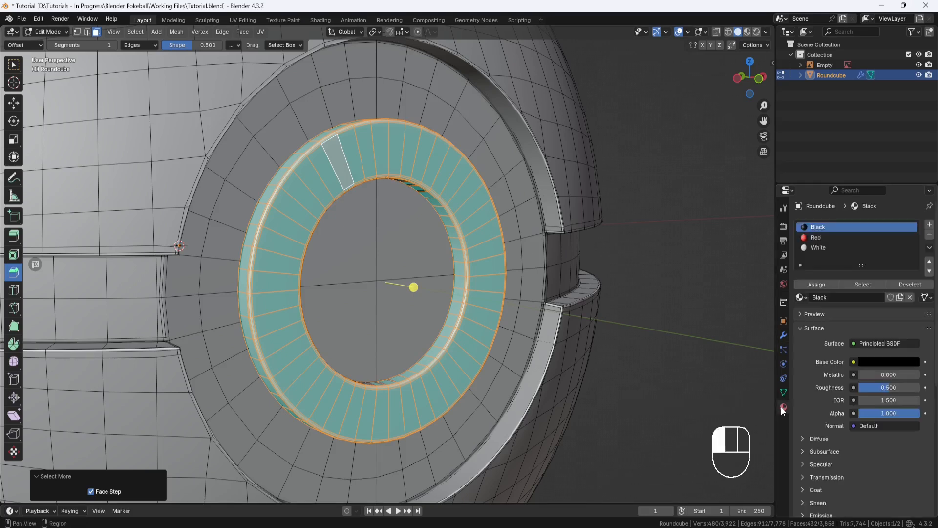
click(823, 248)
click(820, 285)
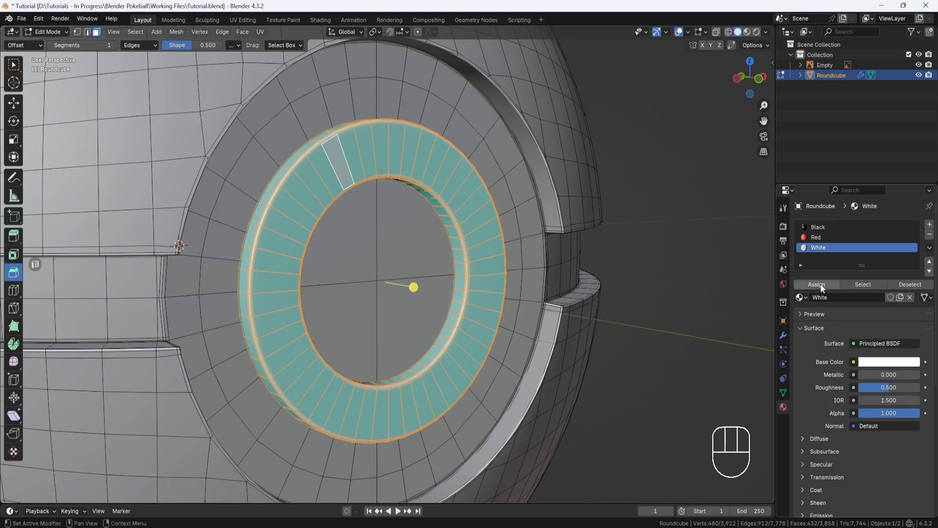
Set the roughness of both the White and the Red material to 0.09
click(891, 388)
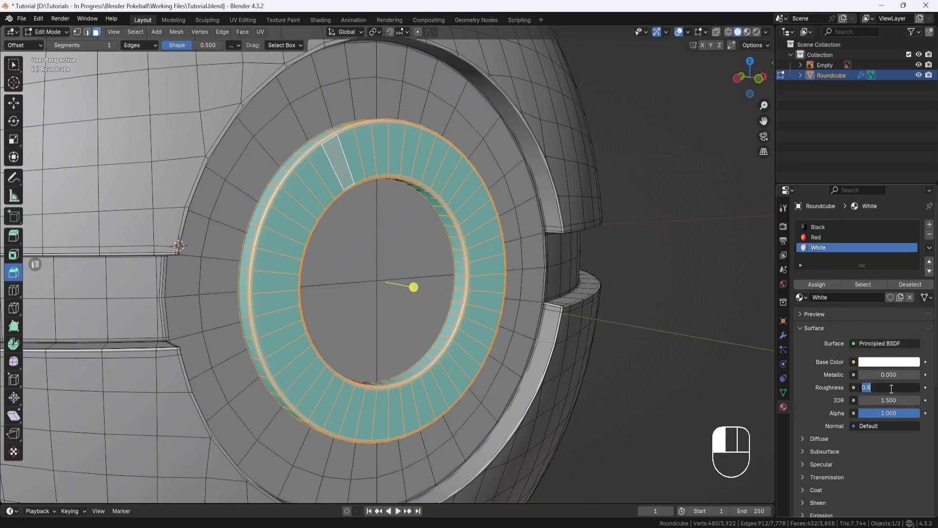
text(.09)
key(Return)
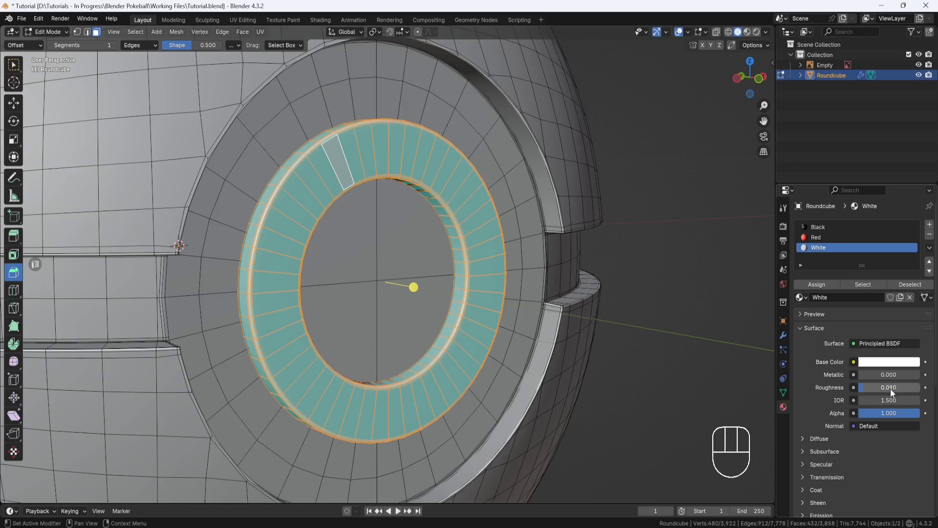
click(822, 238)
click(887, 387)
key(BackSpace)
text(.09)
key(Return)
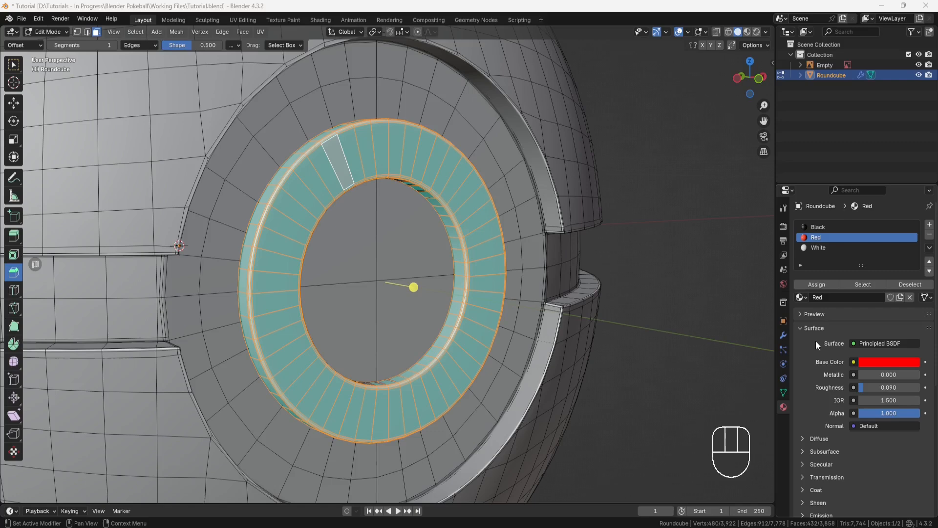
Return to Object Mode and view the ball's materials in Material Preview shading
click(63, 32)
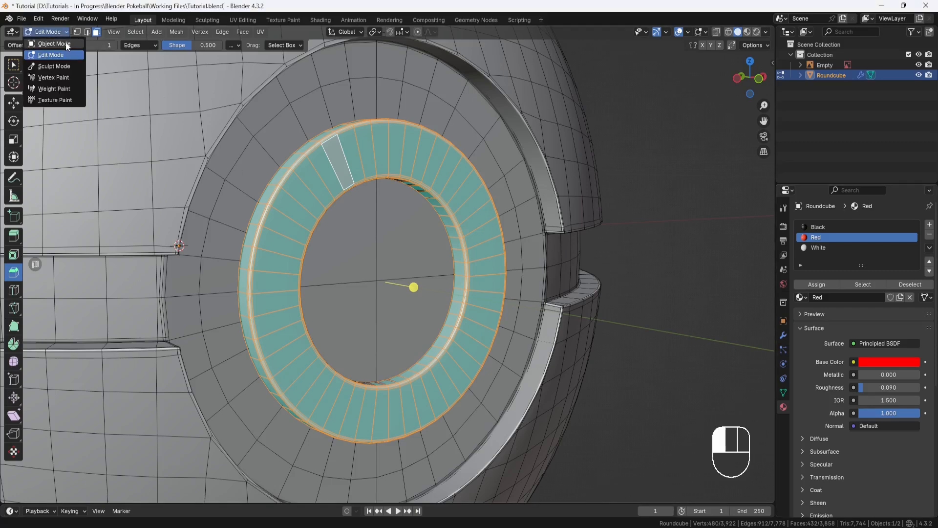
click(68, 46)
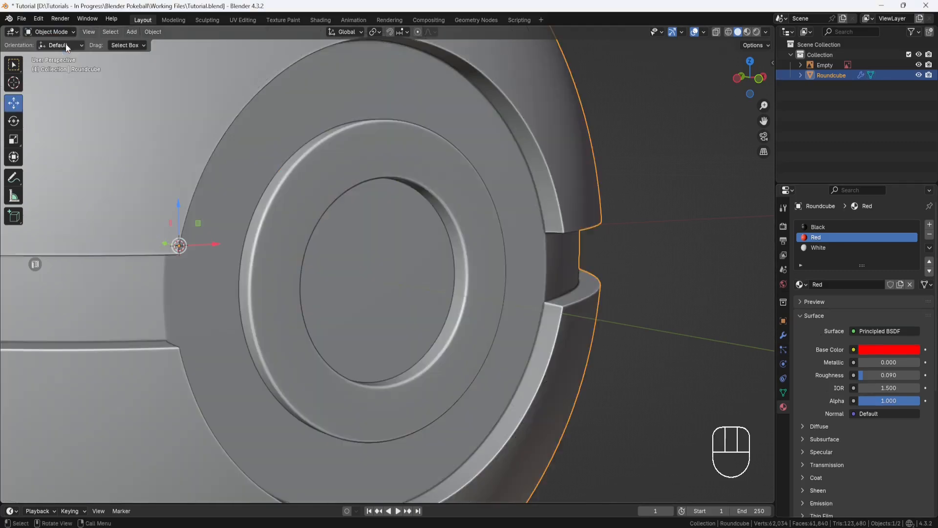
click(747, 32)
scroll(615, 149, down, 4)
middle_drag(570, 193, 482, 255)
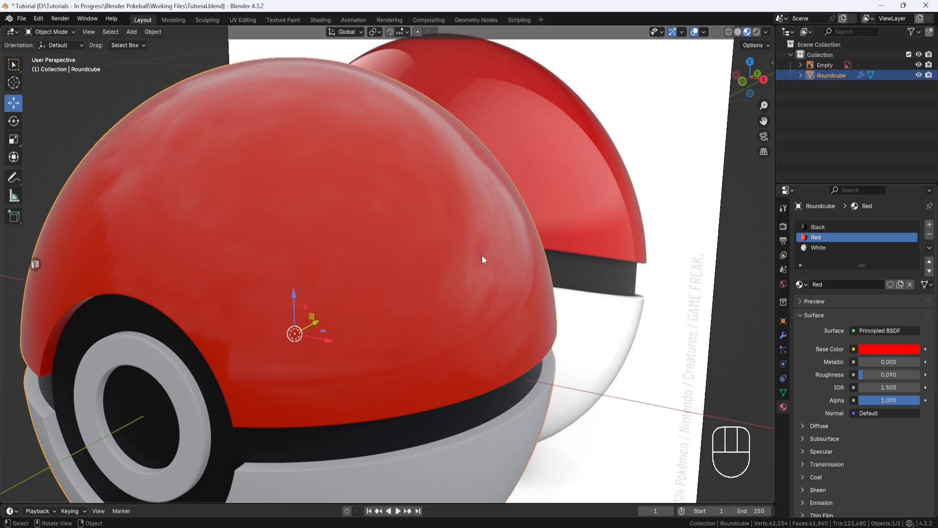
Show the viewport in Wireframe shading and add a Cylinder mesh at the ball's center
click(728, 31)
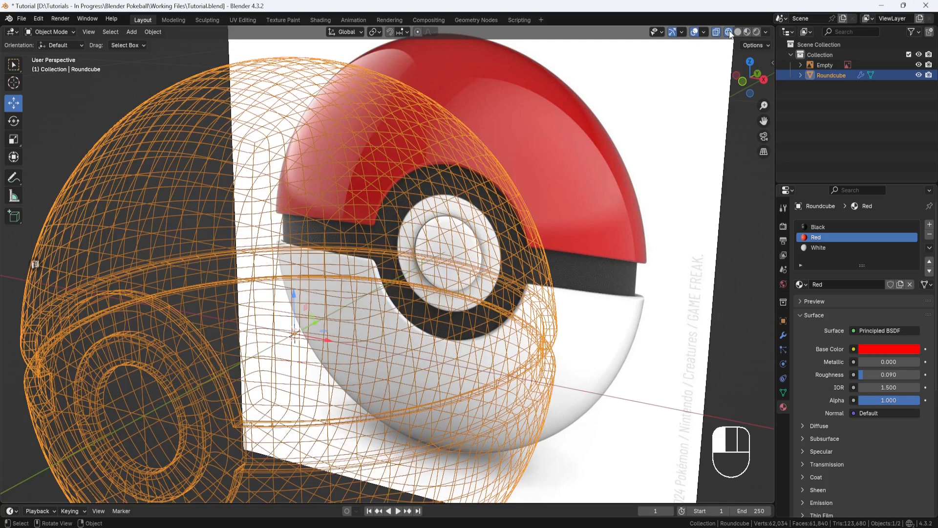
scroll(640, 115, down, 3)
shift+middle_drag(547, 190, 588, 163)
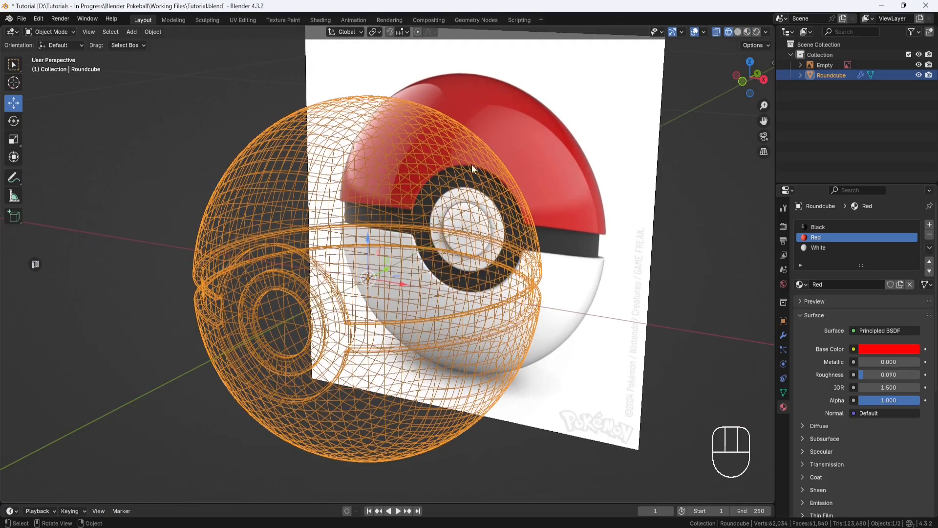
click(222, 130)
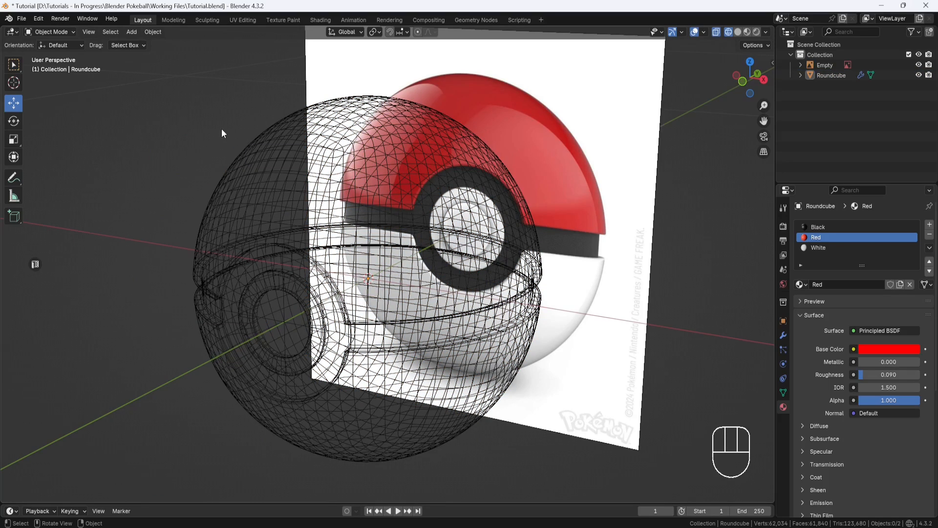
key(shift+a)
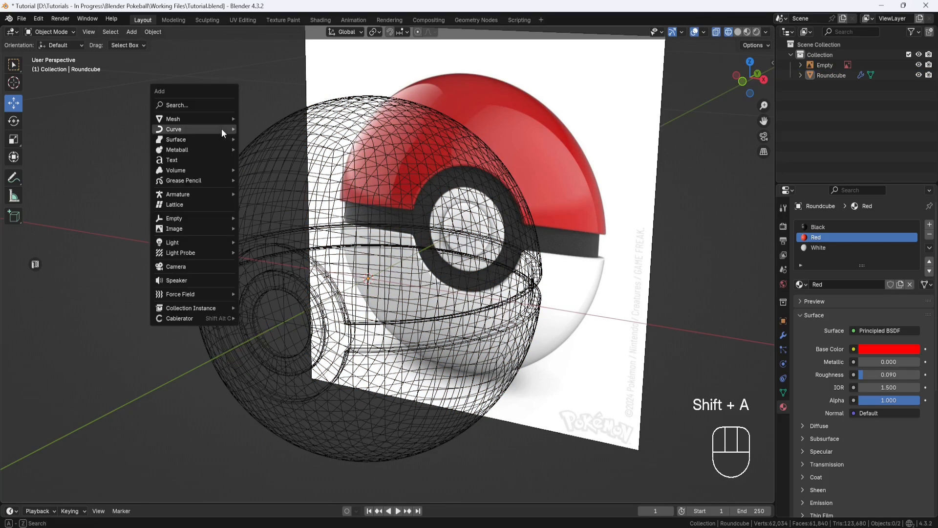
mouse_move(221, 117)
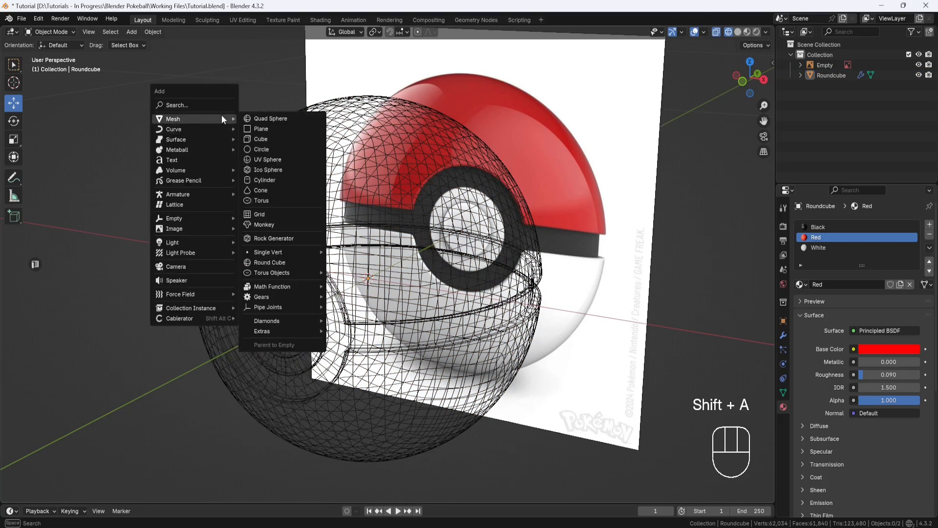
click(267, 180)
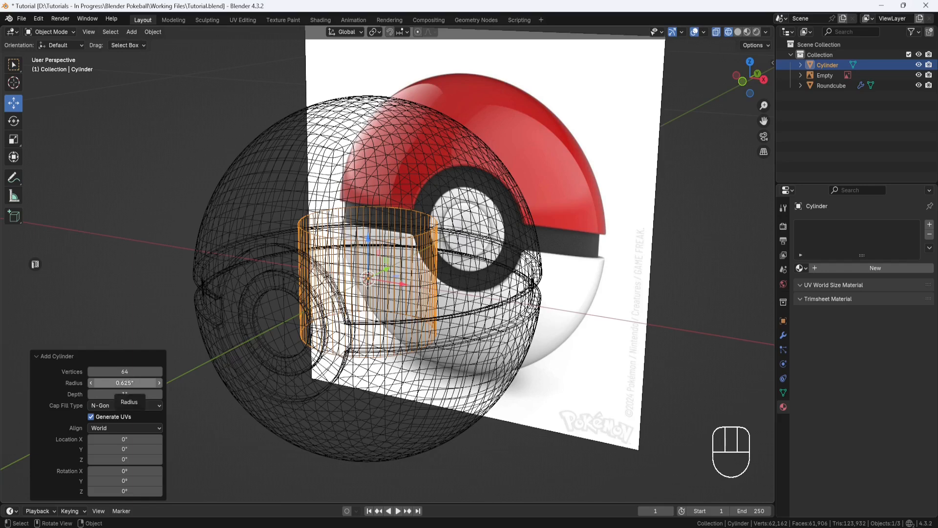
Set the new cylinder's radius to 0.26" and its depth to 0.2"
click(129, 383)
key(BackSpace)
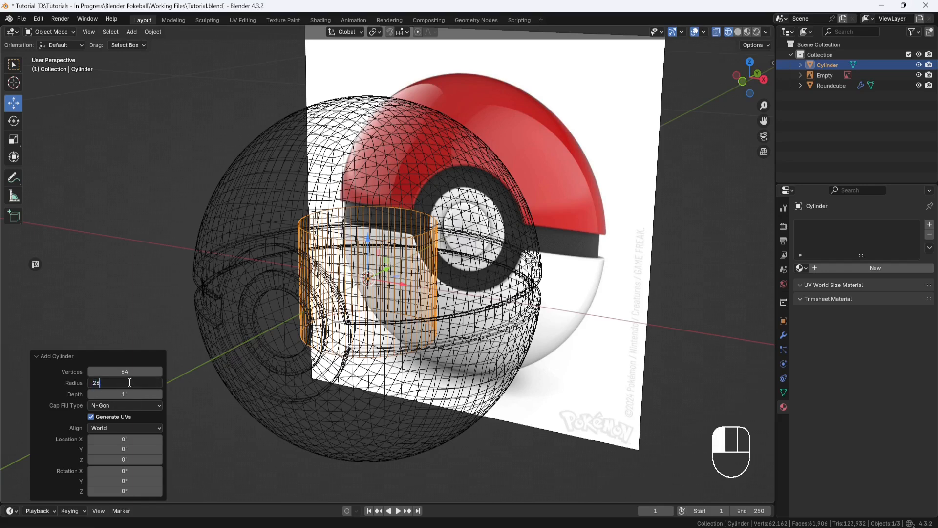
key(Return)
click(127, 394)
key(BackSpace)
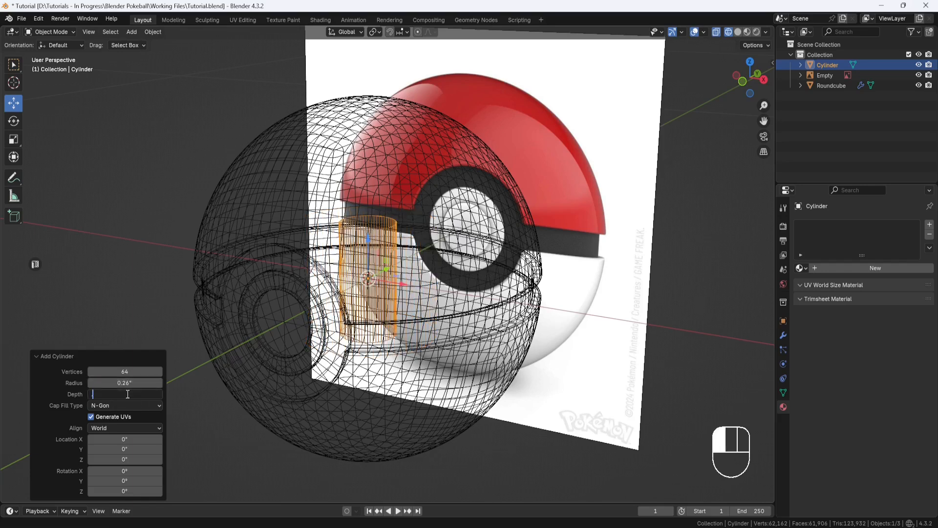
key(Return)
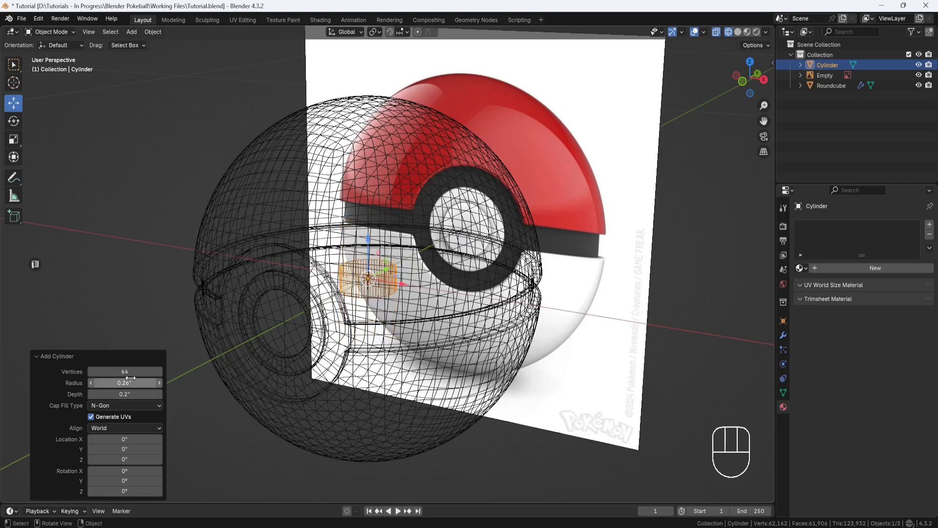
Rotate the cylinder about the X axis so its cap faces front, and move it about -1.78" along Y in front of the ball
middle_drag(166, 301, 167, 301)
click(13, 121)
middle_drag(47, 137, 300, 289)
drag(332, 288, 342, 314)
click(13, 102)
drag(403, 281, 254, 327)
shift+middle_drag(254, 327, 447, 326)
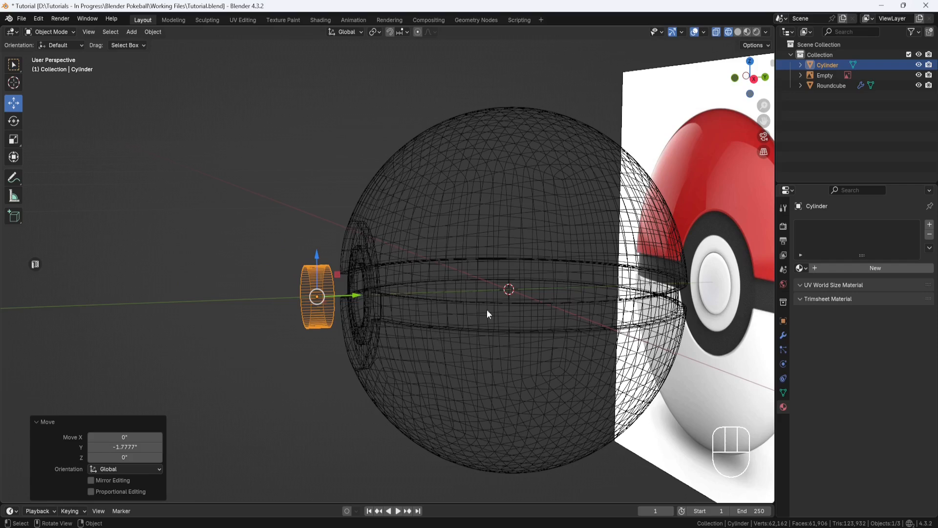
Switch to Solid shading and delete the cylinder's back cap face in Edit Mode
click(738, 32)
scroll(432, 274, up, 5)
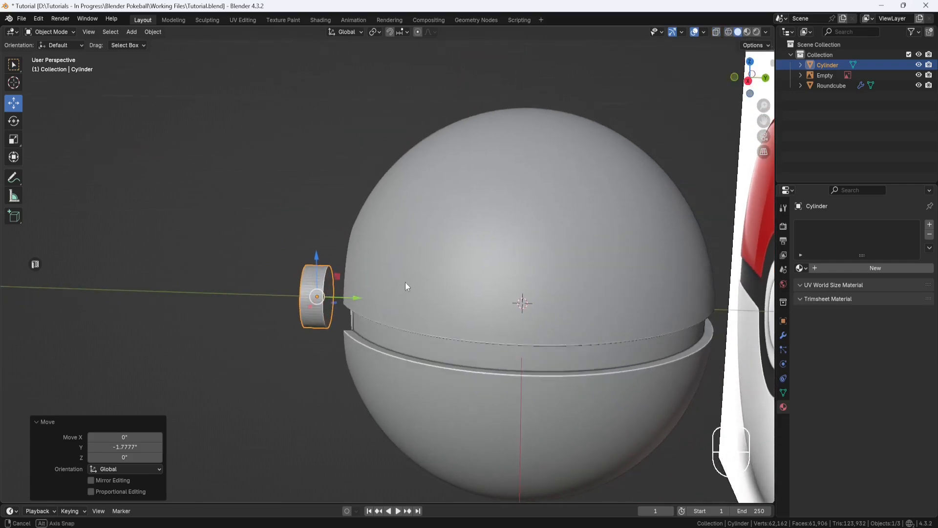
shift+middle_drag(333, 293, 353, 218)
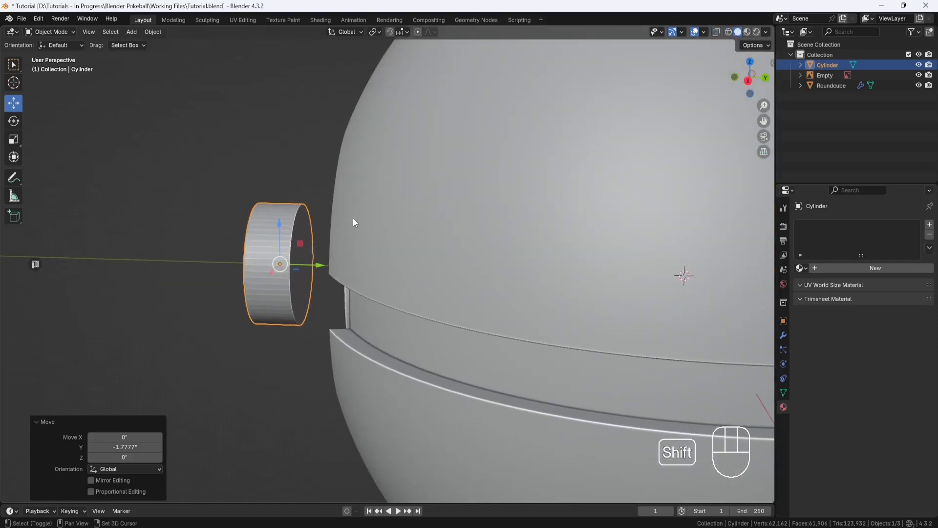
click(74, 31)
click(53, 55)
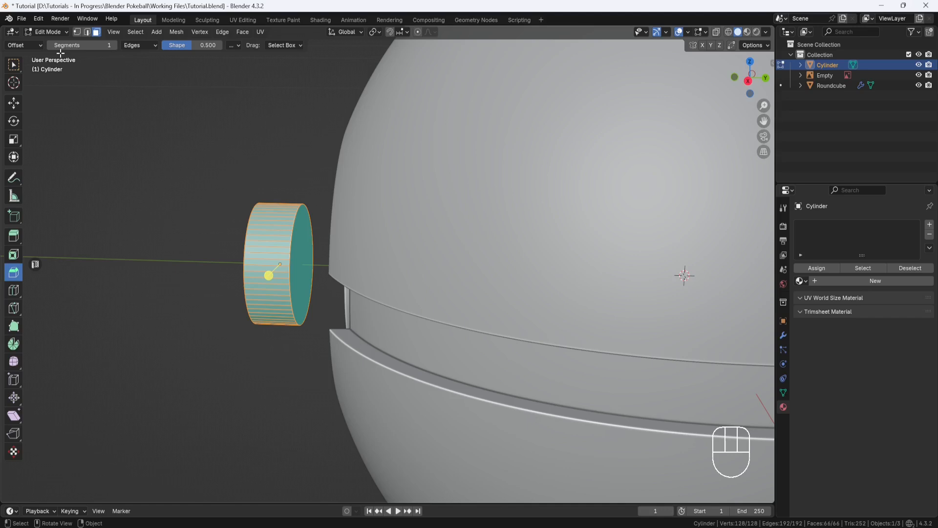
click(298, 245)
key(x)
click(299, 245)
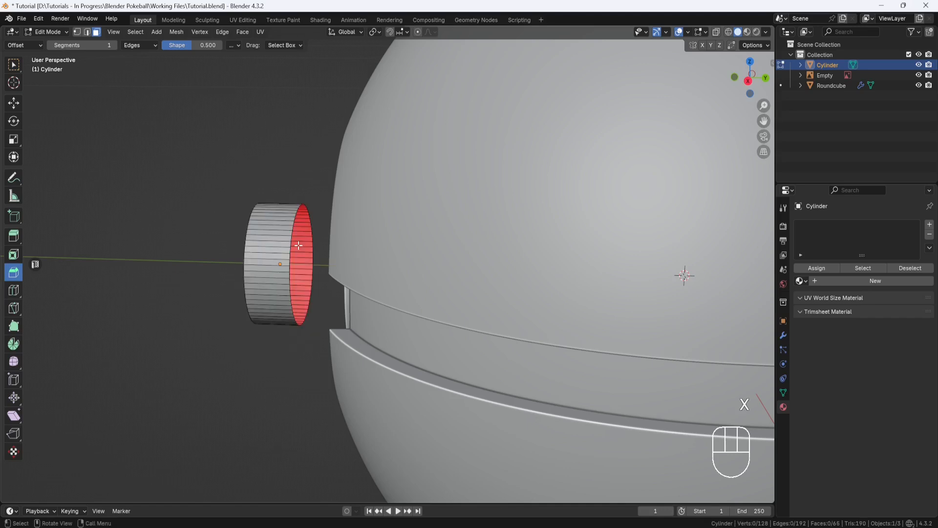
Return to Object Mode and move the cylinder about 0.397" along Y into the button ring's opening
middle_drag(298, 246, 356, 226)
click(67, 31)
click(55, 44)
key(g)
key(y)
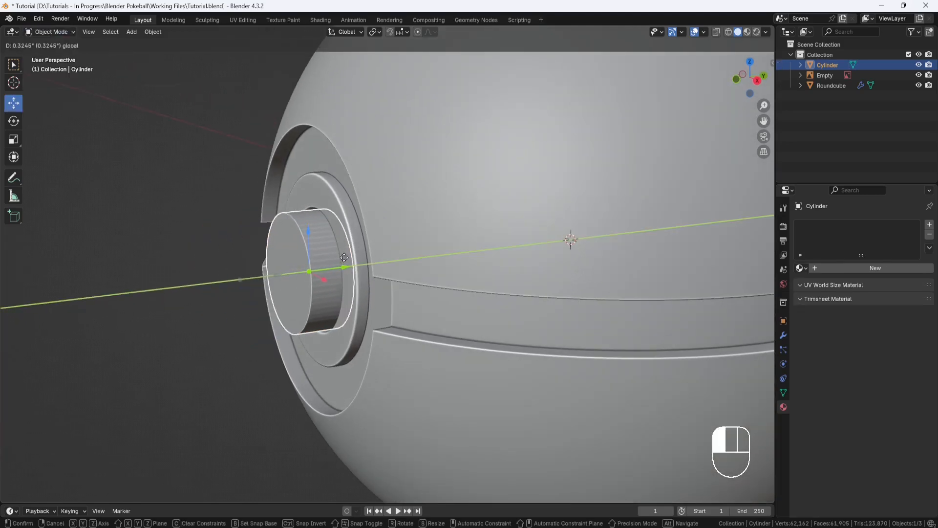
click(351, 256)
Scale the cylinder to about 1.03 on X and Z, leaving Y at 1, to fit the ring opening
middle_drag(352, 256, 430, 247)
scroll(335, 251, up, 5)
shift+middle_drag(280, 237, 361, 214)
middle_drag(361, 213, 374, 212)
click(13, 140)
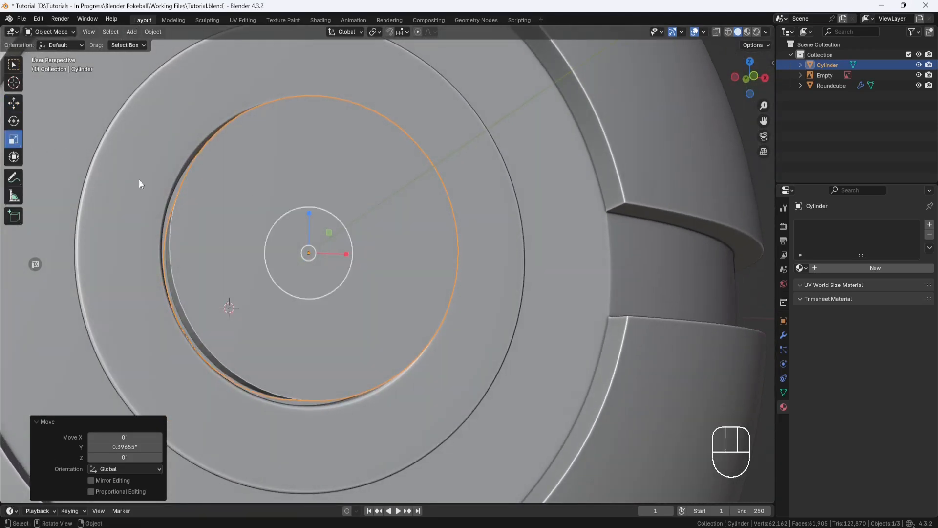
drag(329, 236, 337, 221)
middle_drag(329, 190, 287, 236)
scroll(315, 235, down, 6)
middle_drag(287, 235, 313, 234)
click(14, 102)
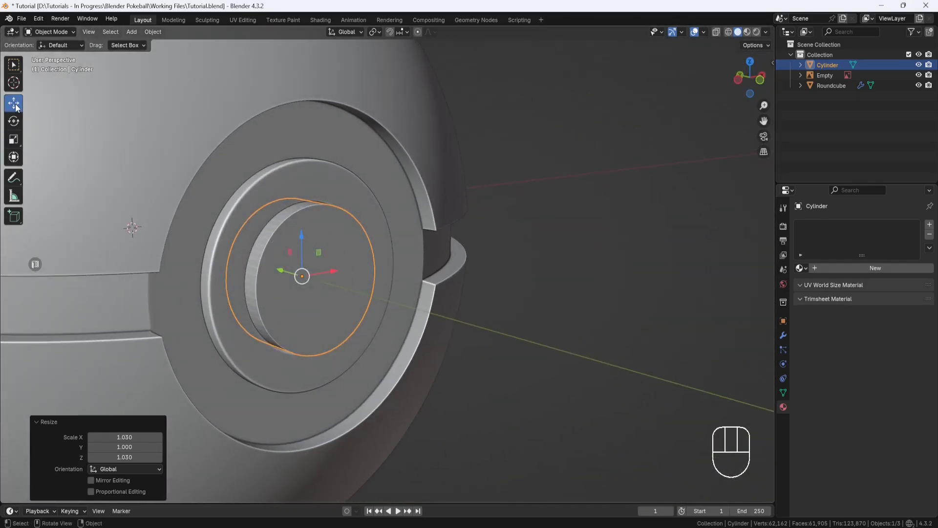
Inset the cylinder's front face twice in Edit Mode, with the second inset about 0.056" thick
click(68, 33)
click(57, 55)
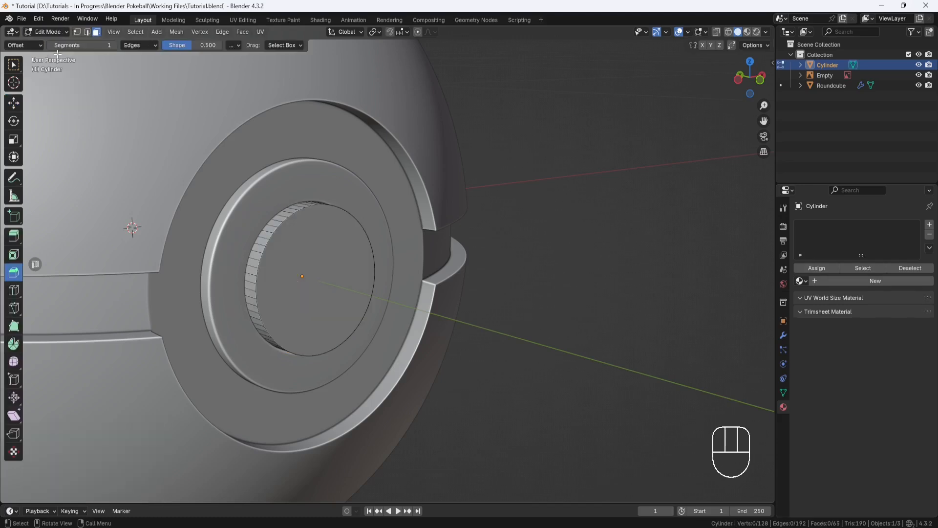
click(299, 232)
middle_drag(328, 267, 318, 264)
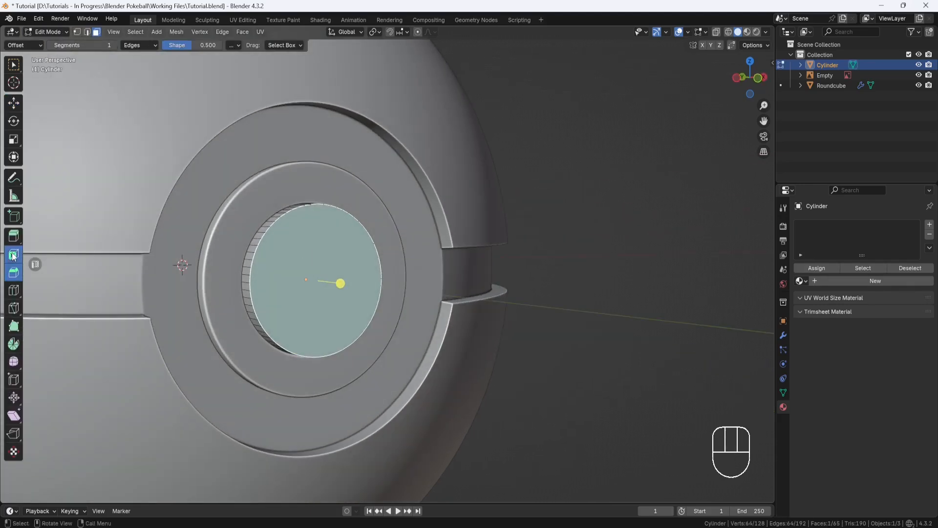
click(13, 254)
drag(348, 263, 335, 272)
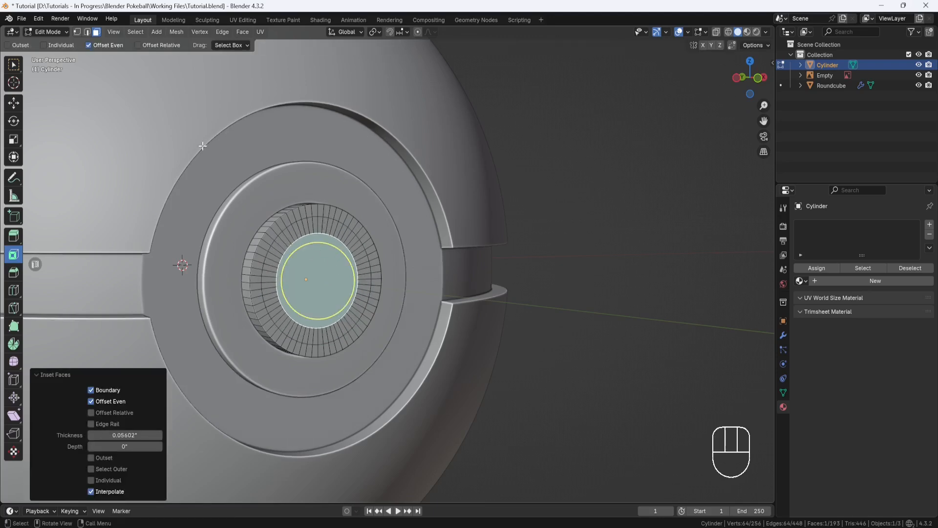
Select the outer edge loop of the cylinder's front face and bevel it by about 0.009"
click(87, 31)
scroll(218, 205, up, 3)
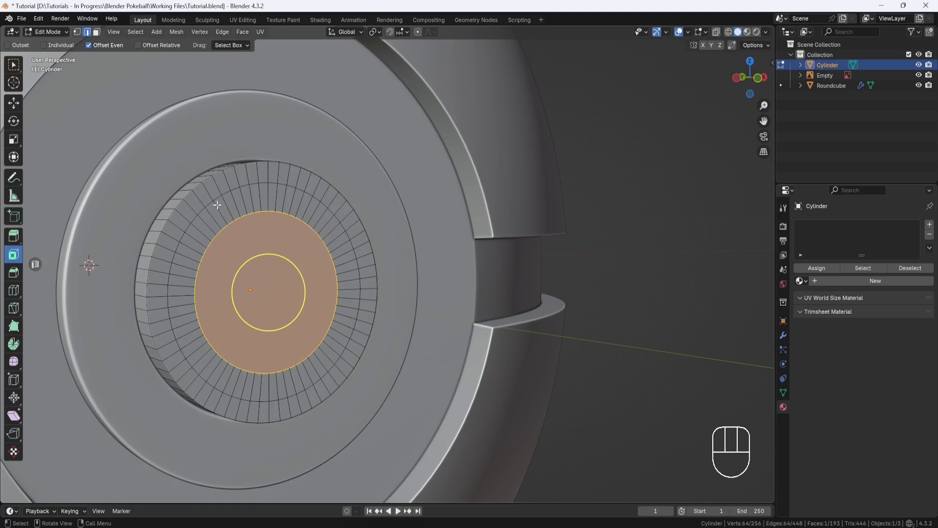
alt+click(198, 186)
middle_drag(210, 214, 231, 223)
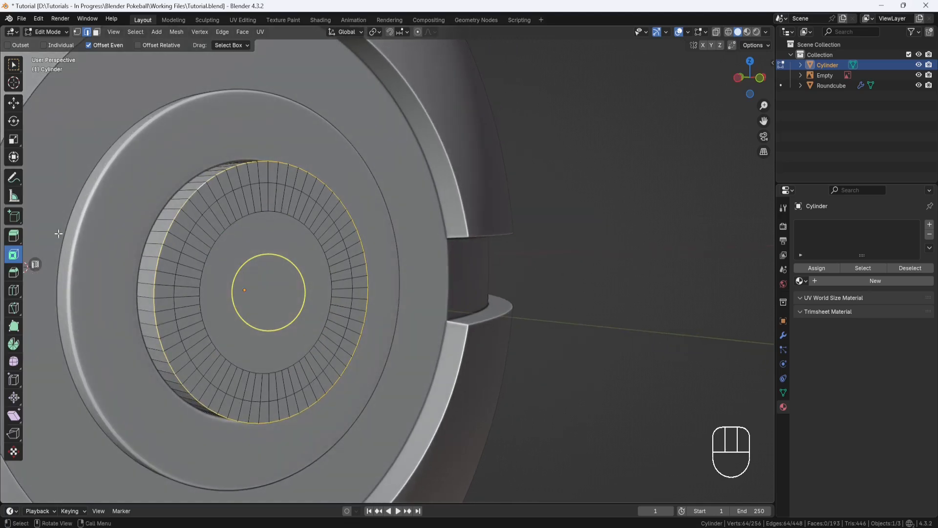
click(14, 272)
drag(294, 294, 304, 292)
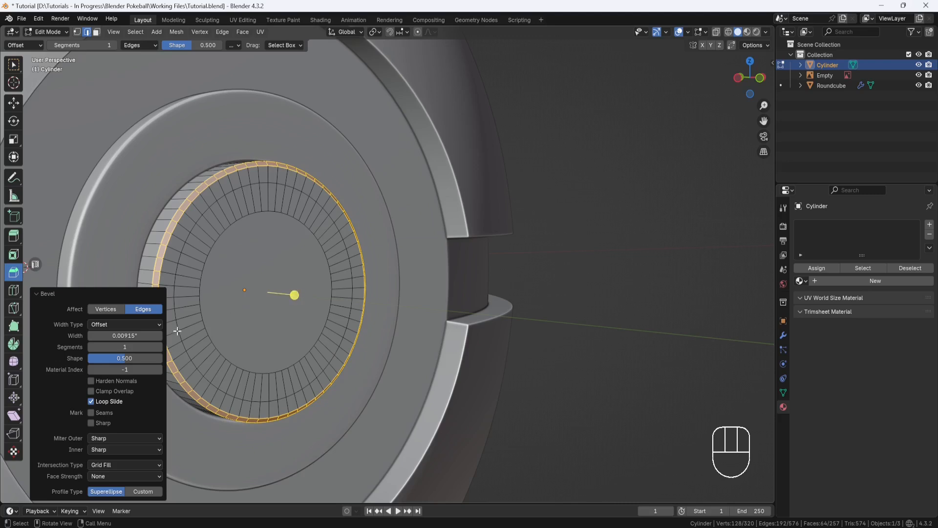
Set the bevel to a width of 0.01" with 3 segments and return to Object Mode
click(135, 337)
key(BackSpace)
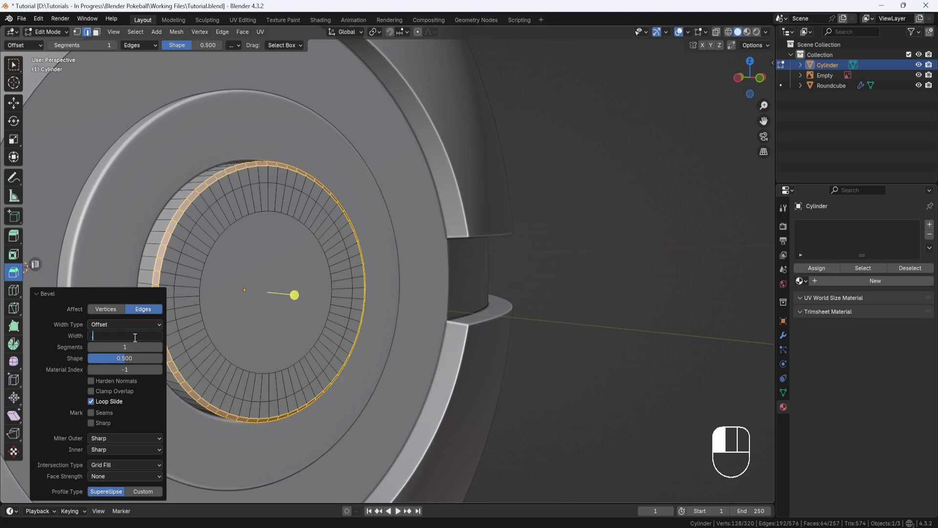
text(.01)
key(Return)
click(160, 347)
click(159, 347)
middle_drag(213, 347, 283, 329)
click(66, 32)
click(61, 43)
middle_drag(371, 193, 353, 211)
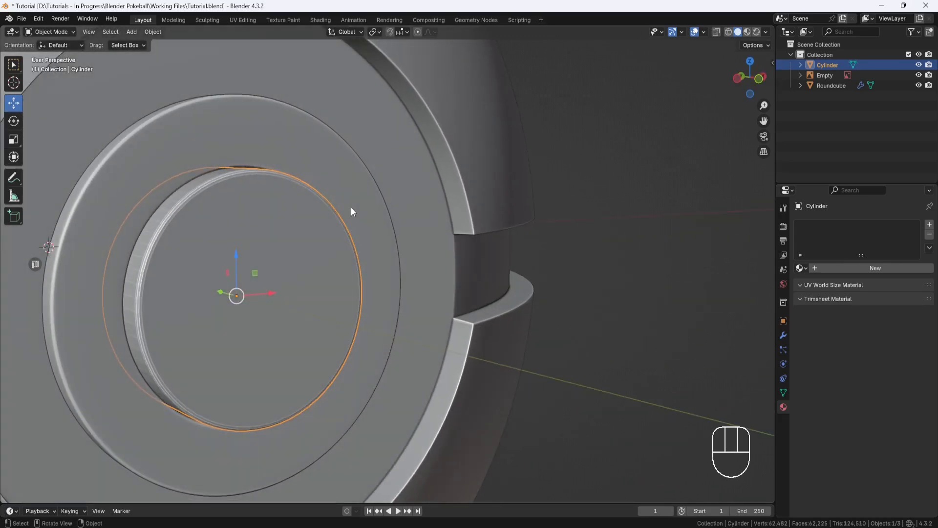
Join the button cylinder to the ball, keeping the ball as the active object
shift+click(466, 171)
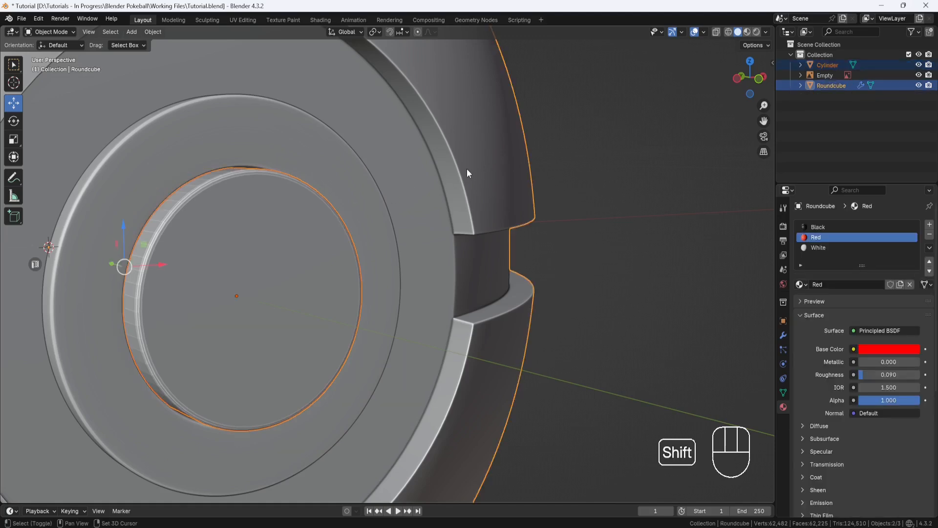
right_click(574, 189)
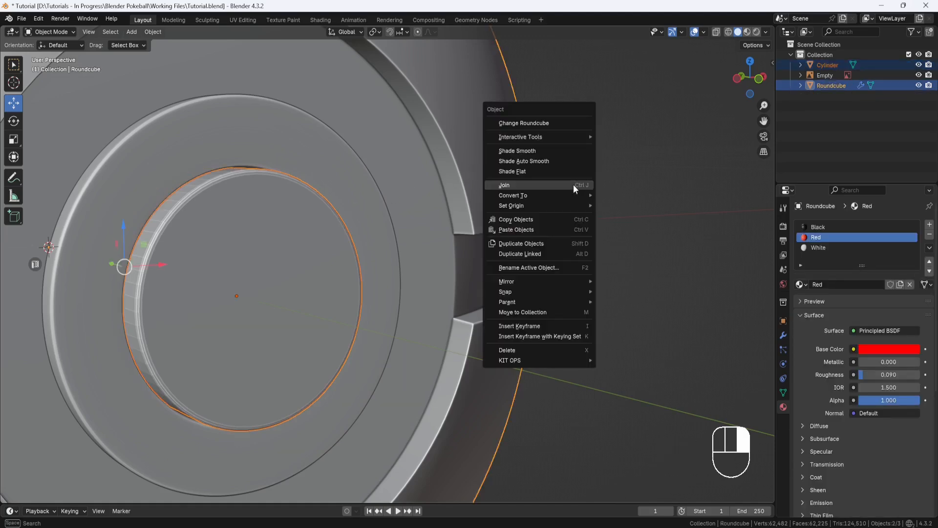
click(538, 185)
Select all faces of the center button, including its bevel and side walls, and assign the White material to them
click(74, 31)
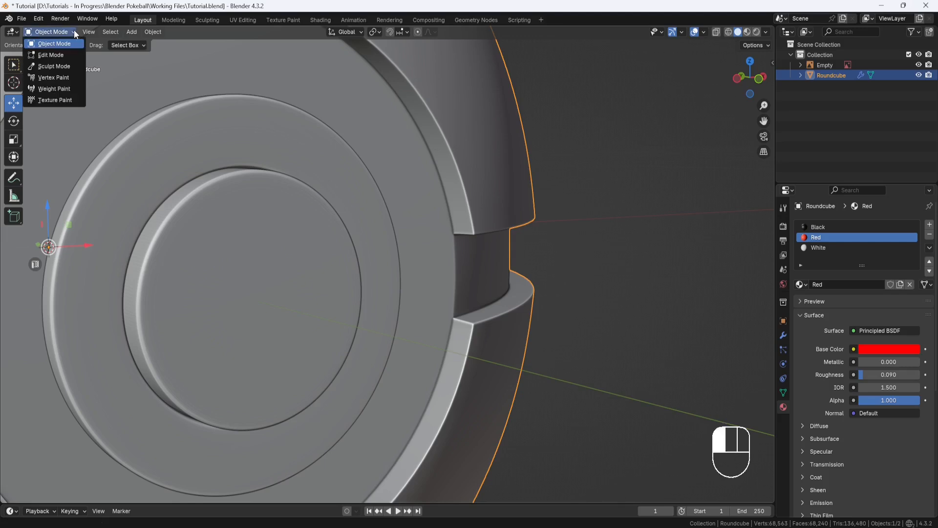
click(63, 51)
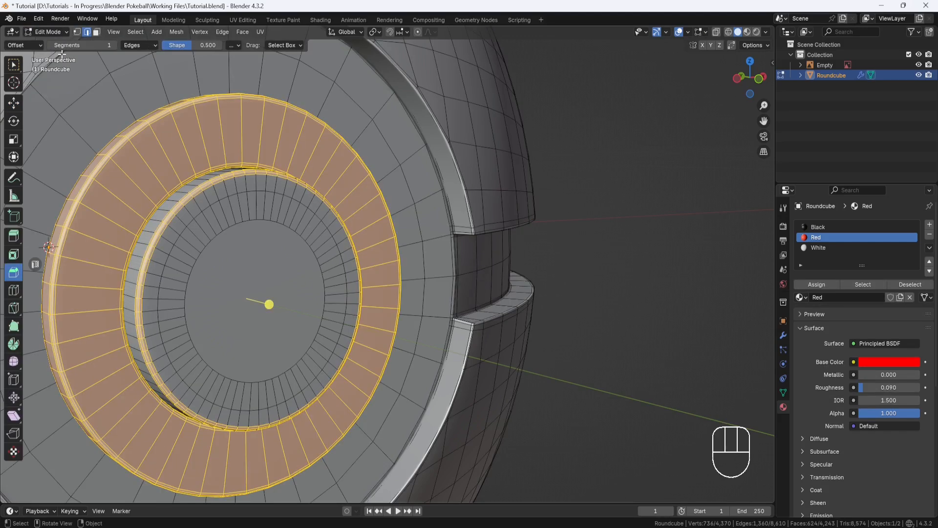
key(3)
click(249, 261)
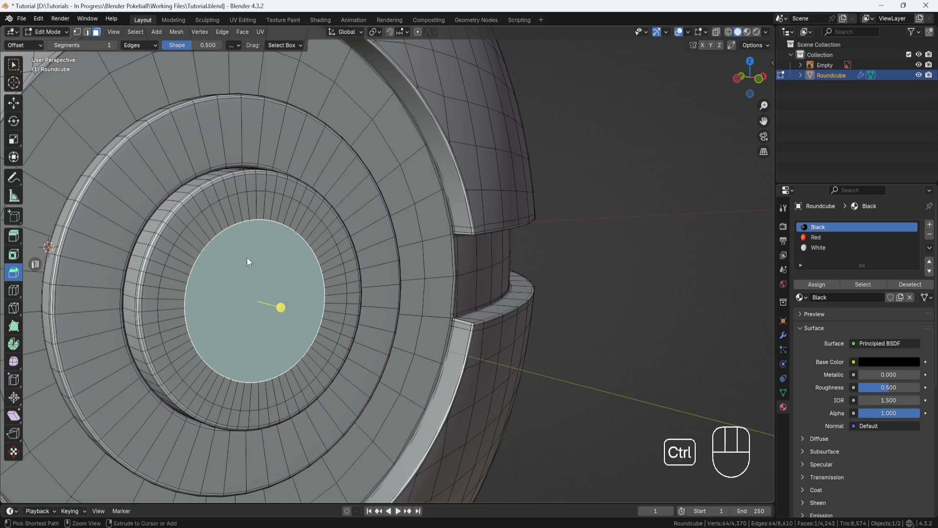
key(ctrl+KP_Add)
key(ctrl+KP_Add)
key(ctrl+KP_Add)
key(ctrl+KP_Add)
key(ctrl+KP_Add)
key(ctrl+KP_Add)
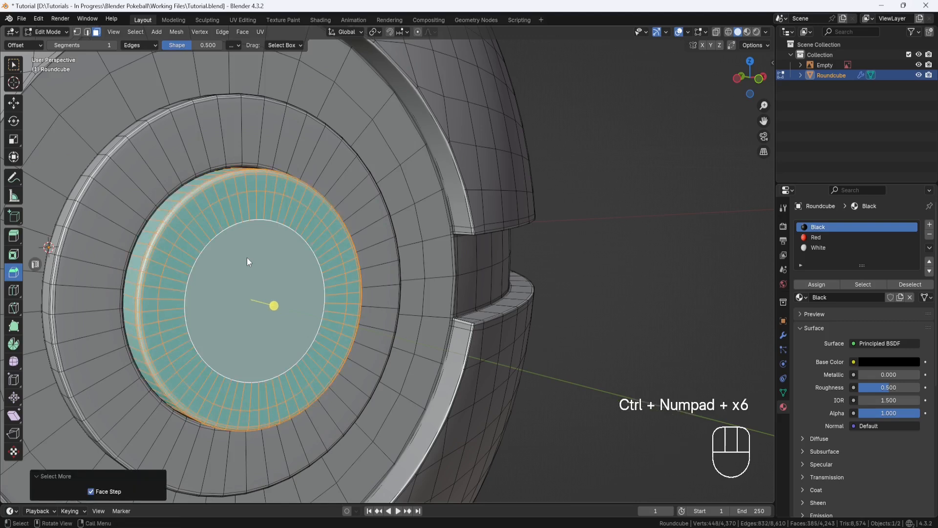
click(817, 247)
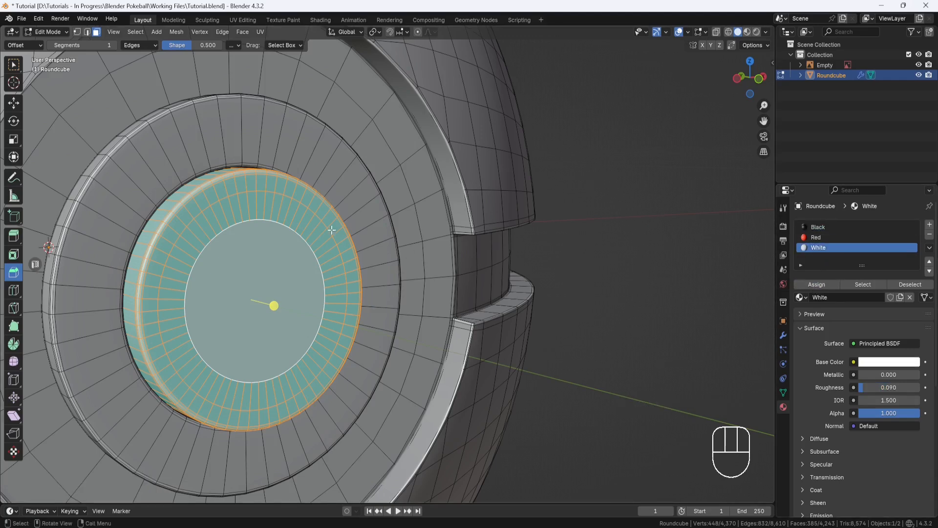
Return to Object Mode and view the ball in Material Preview shading
click(64, 30)
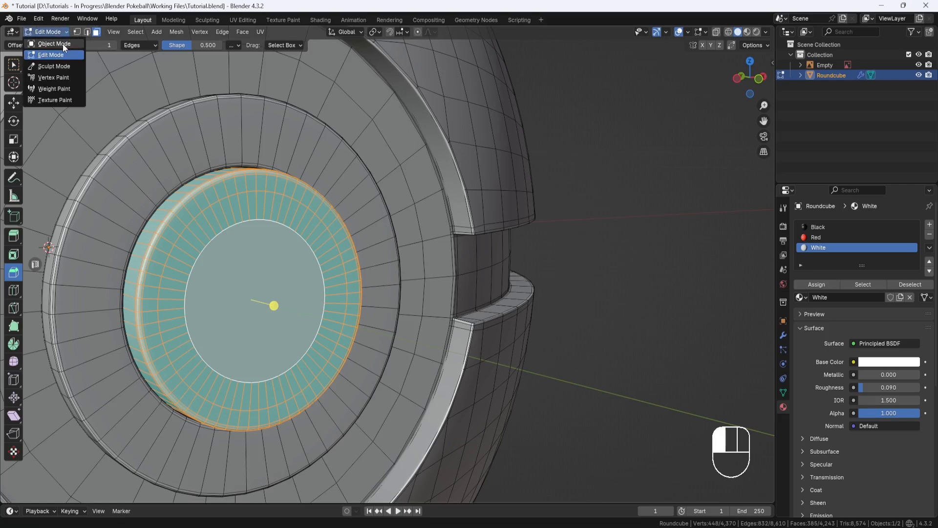
click(62, 41)
click(747, 32)
Compare the ball's black band with the surface texture of the band in the reference image
middle_drag(614, 161, 538, 207)
shift+middle_drag(454, 209, 666, 205)
middle_drag(580, 245, 585, 222)
scroll(569, 231, down, 1)
middle_drag(660, 264, 420, 243)
scroll(448, 265, up, 5)
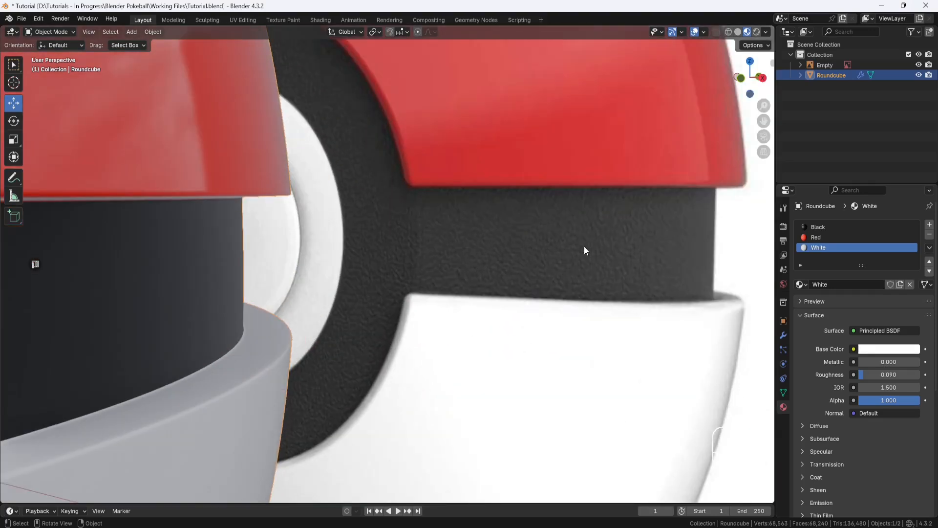
scroll(585, 245, down, 6)
shift+middle_drag(551, 245, 586, 236)
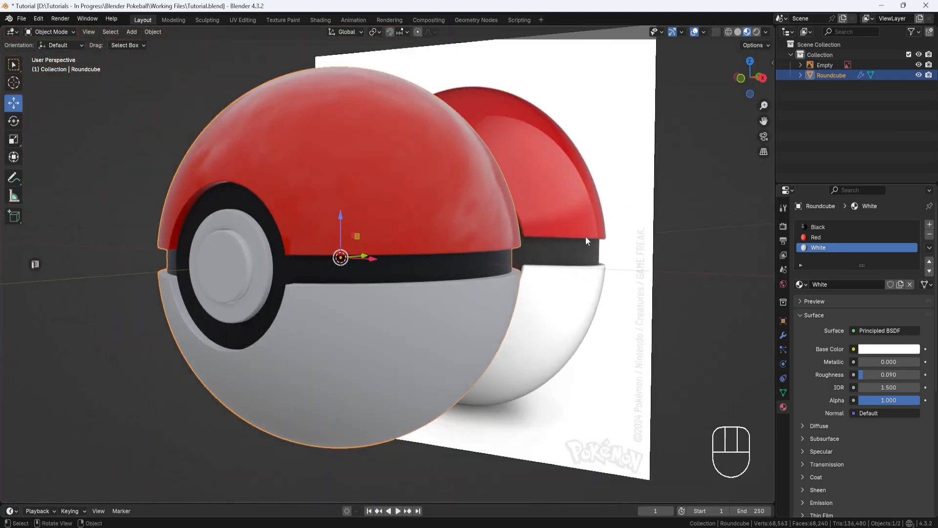
Open the Shading workspace and show the ball in Rendered viewport shading, framed closely on the band beside the reference image
click(319, 20)
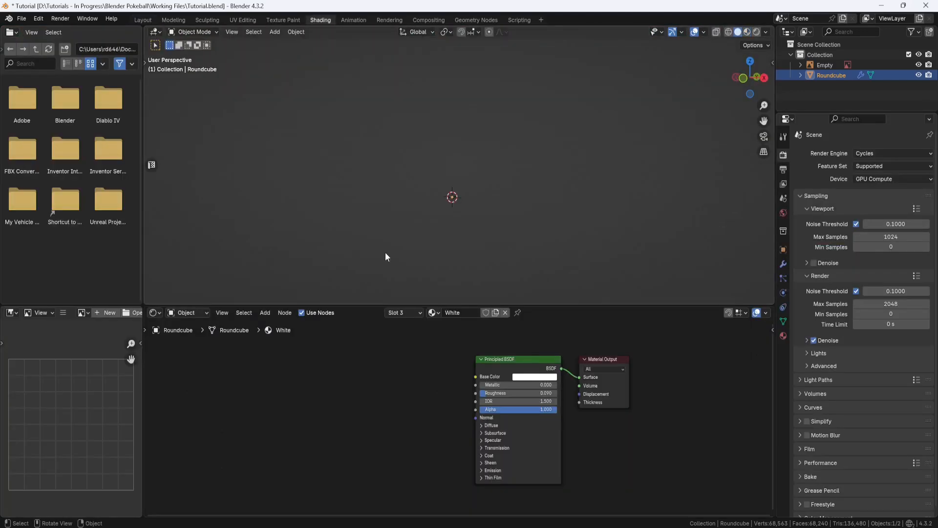
shift+middle_drag(469, 212, 473, 180)
shift+middle_drag(438, 230, 519, 119)
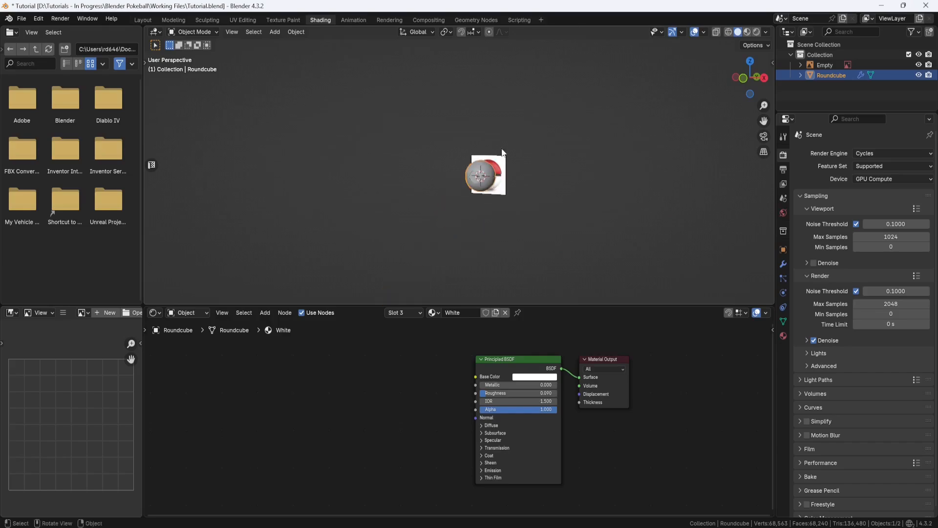
scroll(520, 119, up, 8)
click(757, 31)
scroll(644, 193, up, 10)
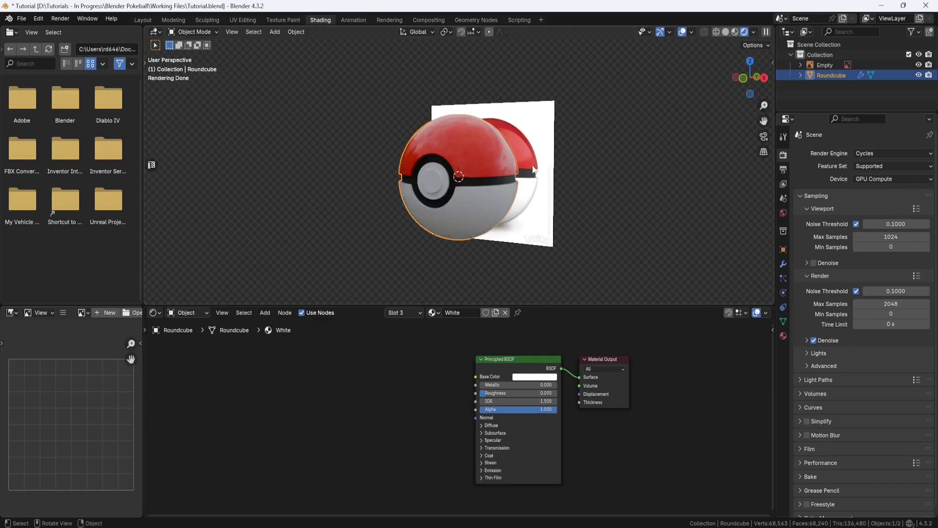
shift+middle_drag(543, 166, 477, 169)
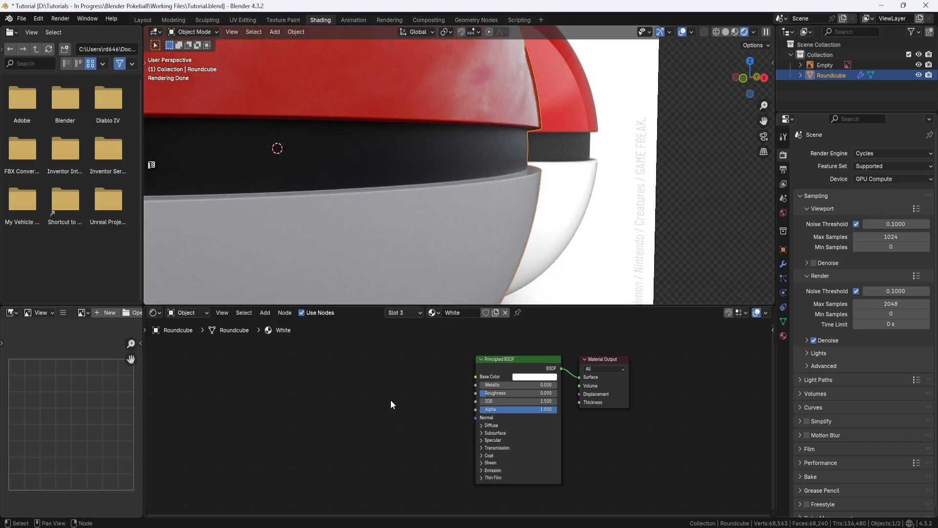
Add a Voronoi Texture node to the White material before the Principled BSDF and place a duplicate of it alongside
key(shift+a)
text(v)
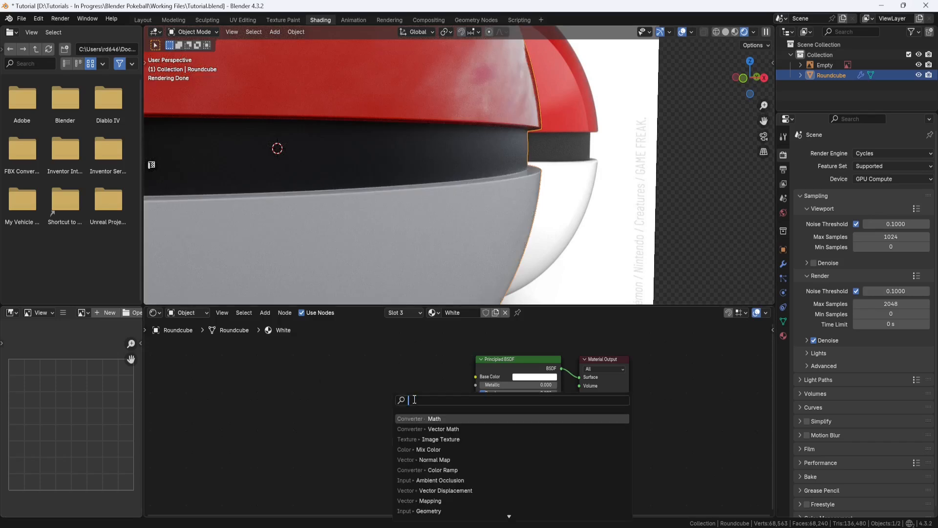
text(o)
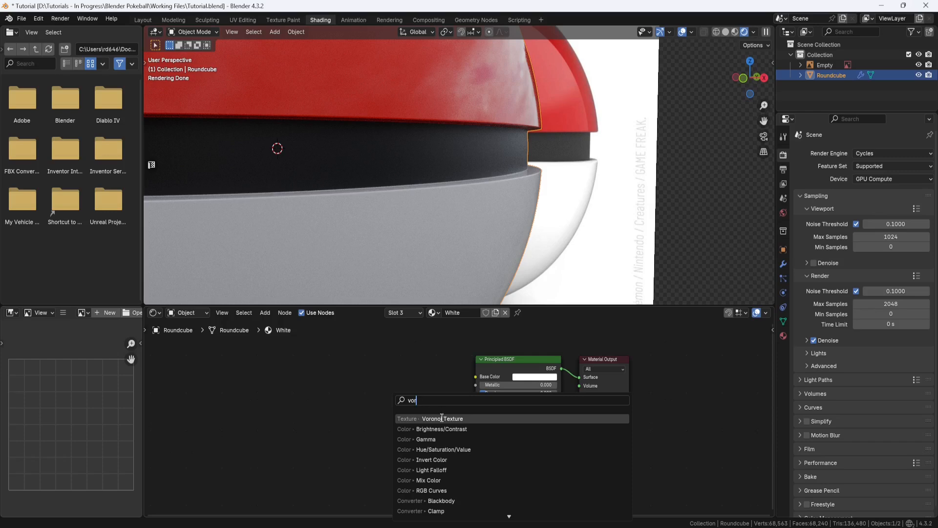
text(r)
click(442, 418)
click(379, 374)
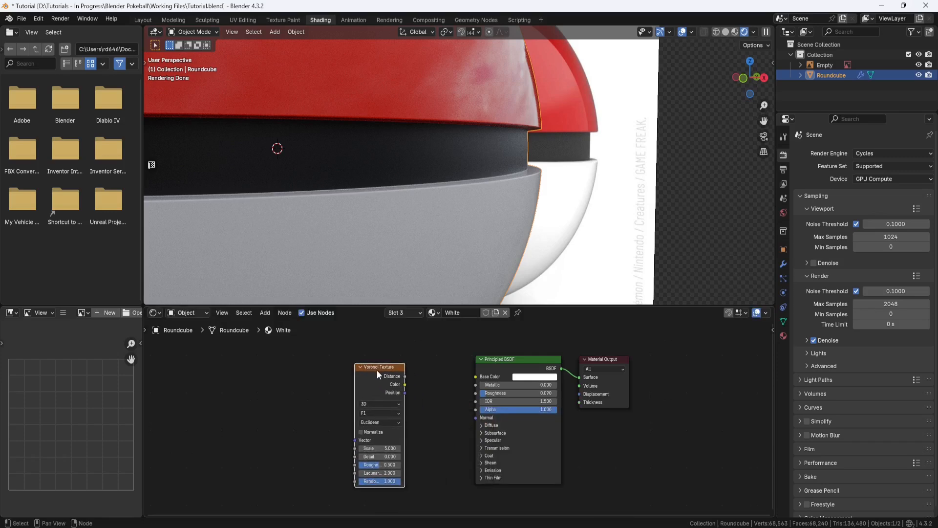
key(shift+d)
click(306, 374)
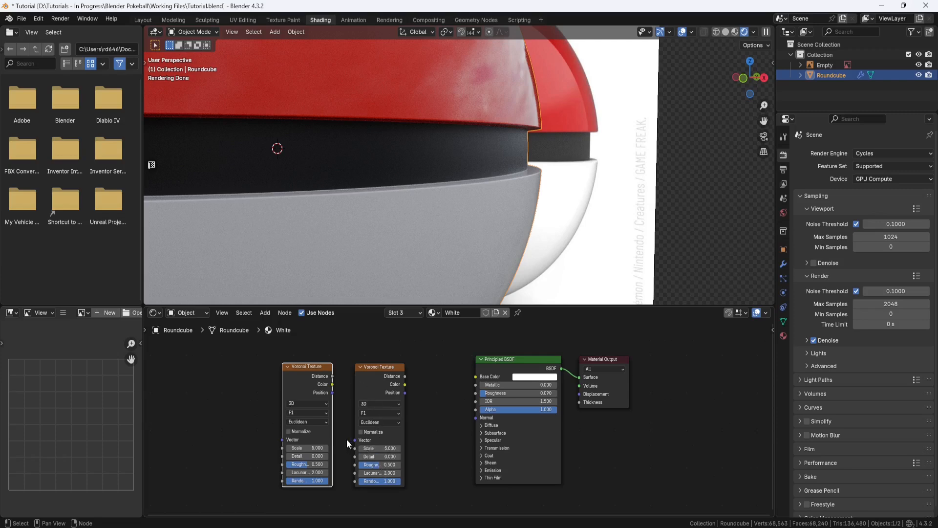
Set the duplicated Voronoi Texture to Smooth F1 and connect its Position output to the other Voronoi's Vector input
click(327, 414)
click(312, 446)
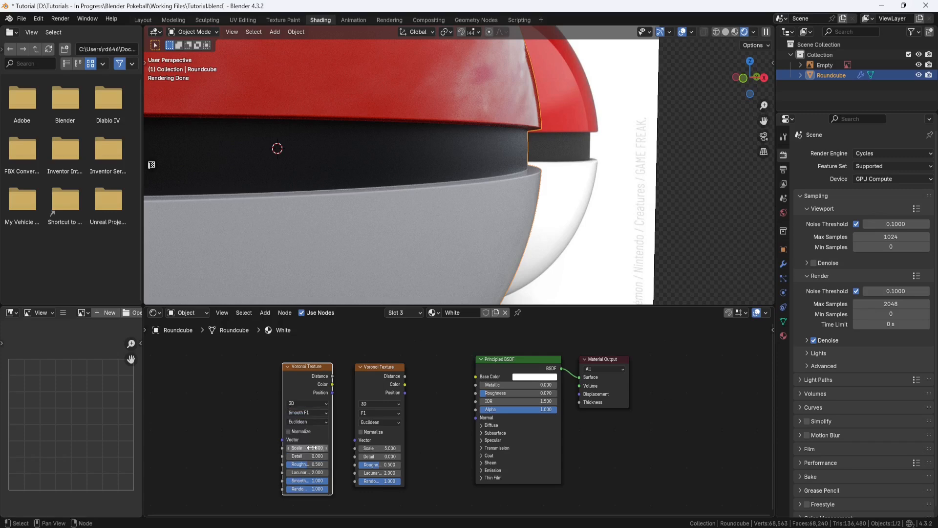
middle_drag(337, 447, 328, 431)
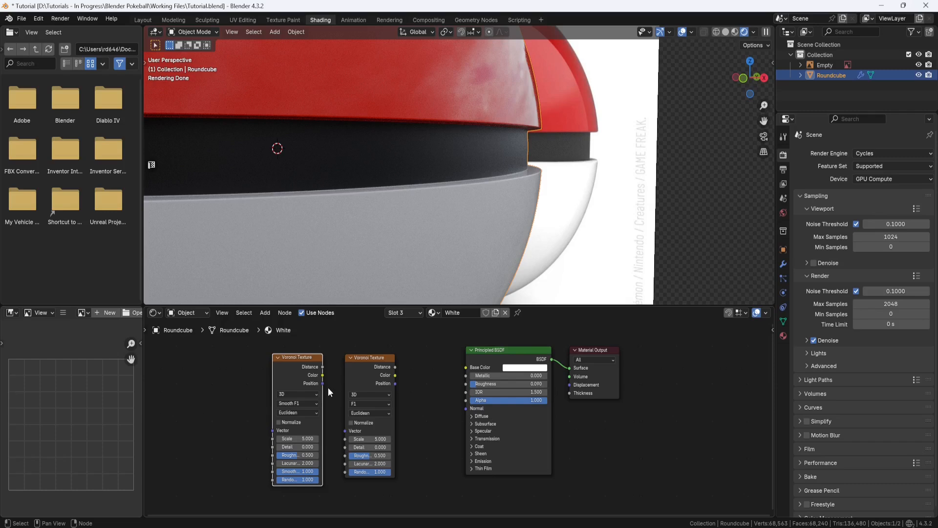
drag(323, 383, 343, 432)
Add a Noise Texture node ahead of the two Voronoi Texture nodes
scroll(343, 432, down, 2)
click(288, 393)
key(shift+a)
click(287, 394)
text(oise)
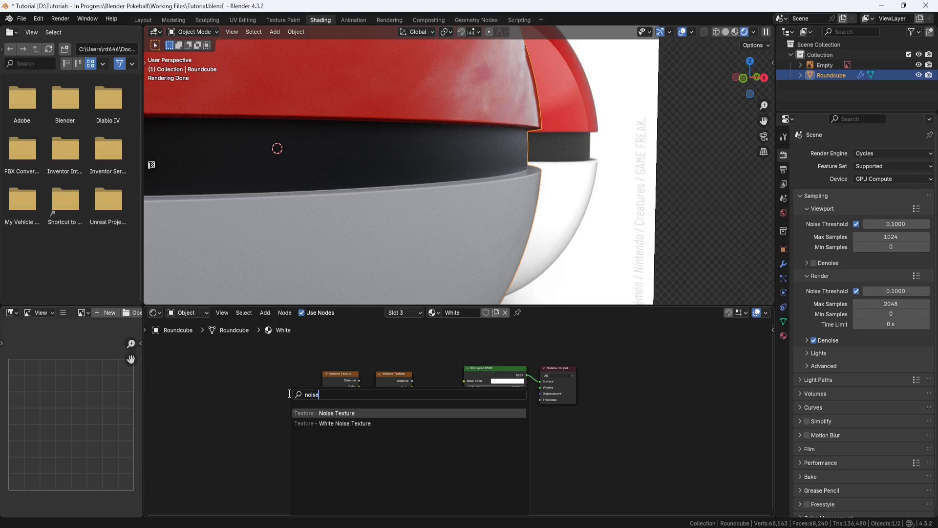
click(338, 413)
click(246, 391)
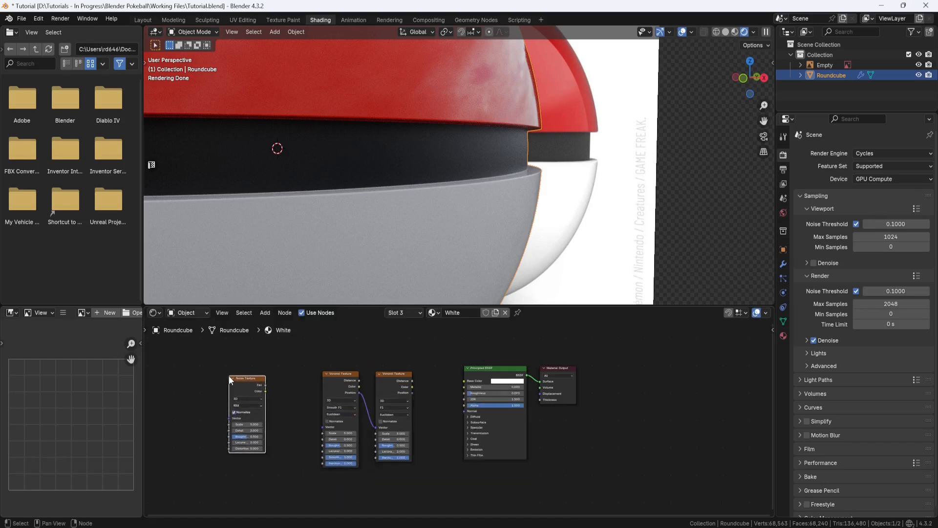
Add a Mapping node in front of the Noise Texture node
key(shift+a)
text(mapp)
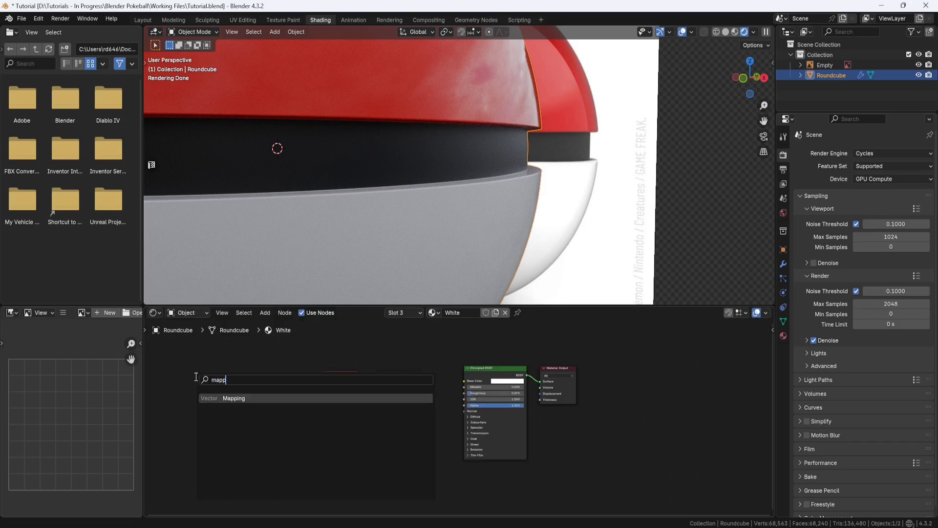
click(237, 398)
click(215, 389)
Add a Texture Coordinate node in front of the Mapping node
middle_drag(215, 389, 336, 382)
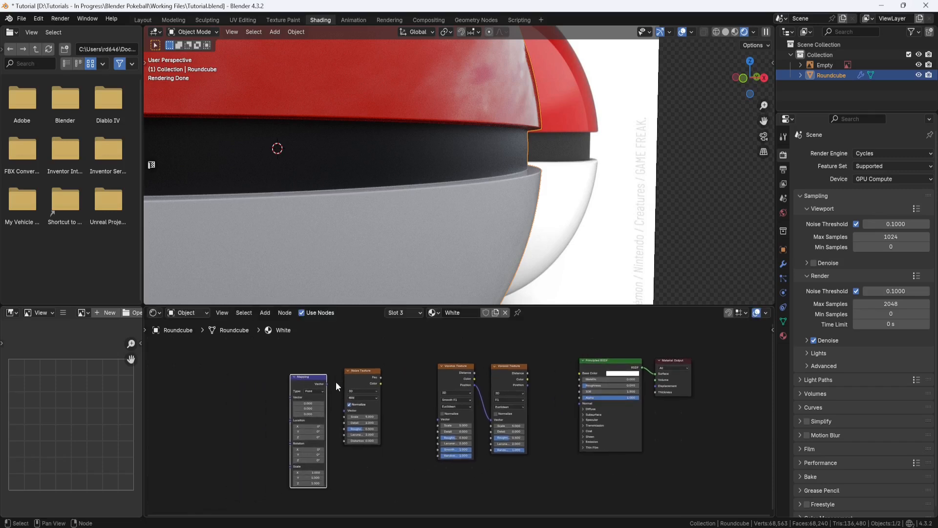
key(shift+a)
text(text)
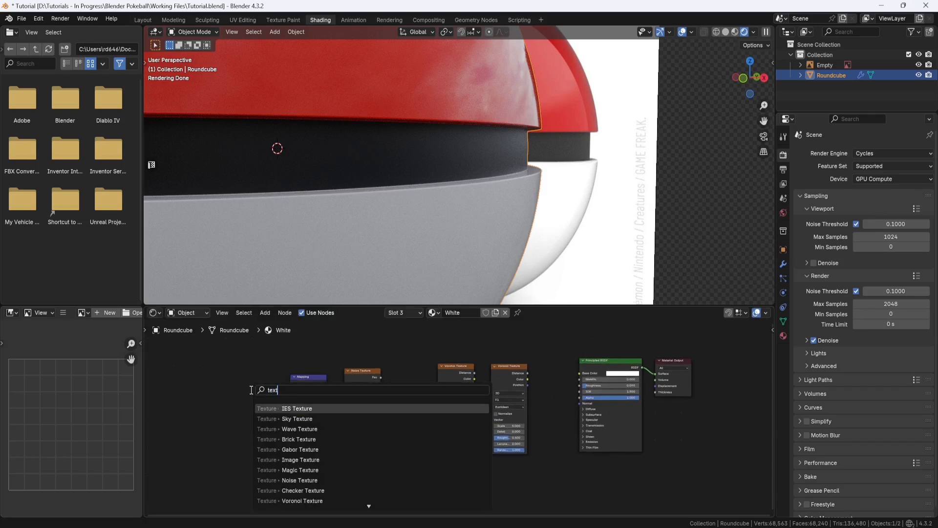
text(rure coo)
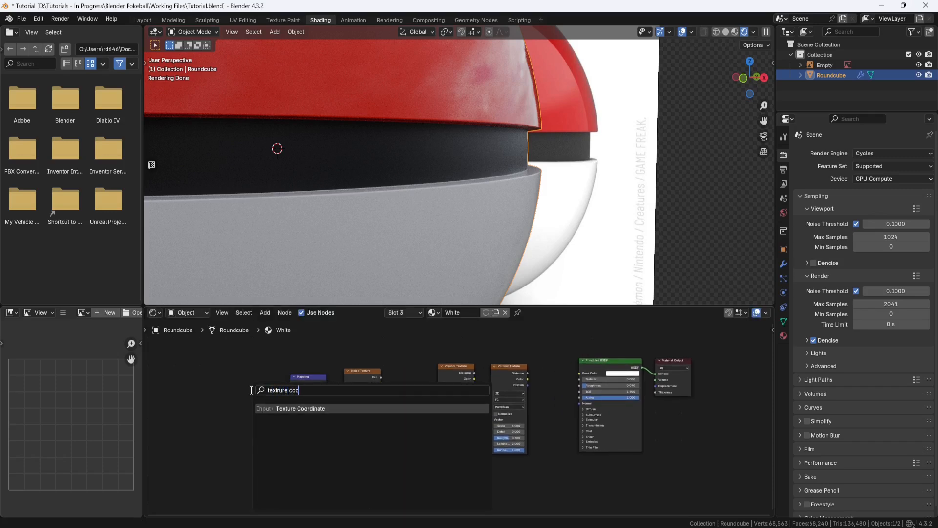
click(293, 408)
click(229, 393)
Connect the Texture Coordinate's Object output to the Mapping's Vector input, and the Mapping's Vector output to the Noise Texture's Vector input
scroll(248, 413, up, 3)
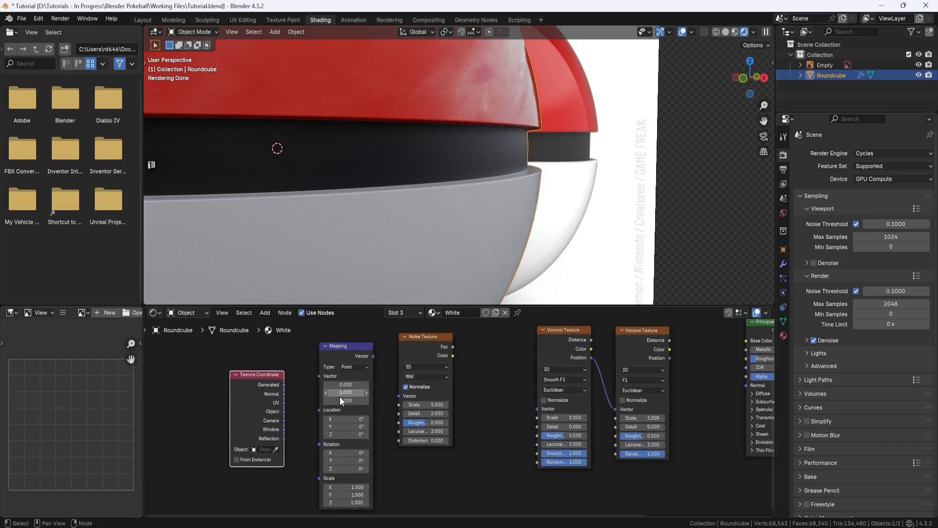
scroll(278, 413, up, 1)
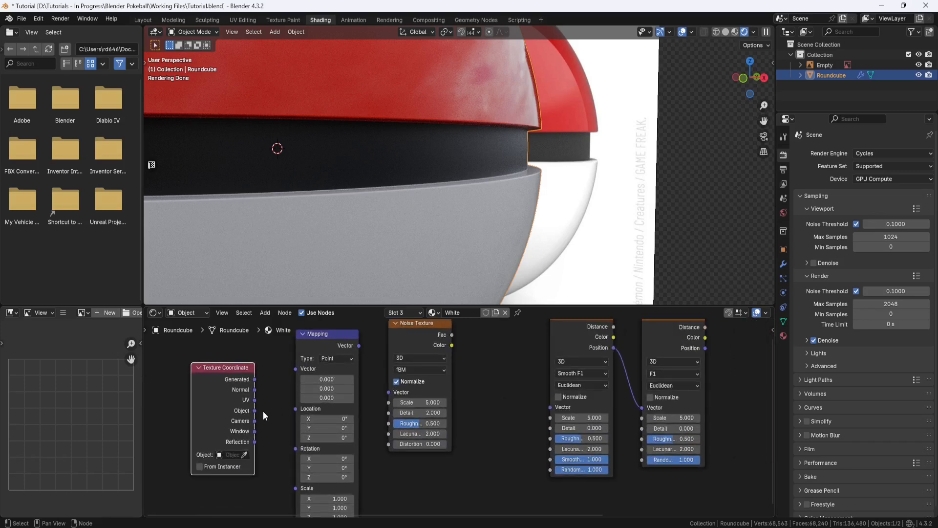
drag(255, 410, 290, 371)
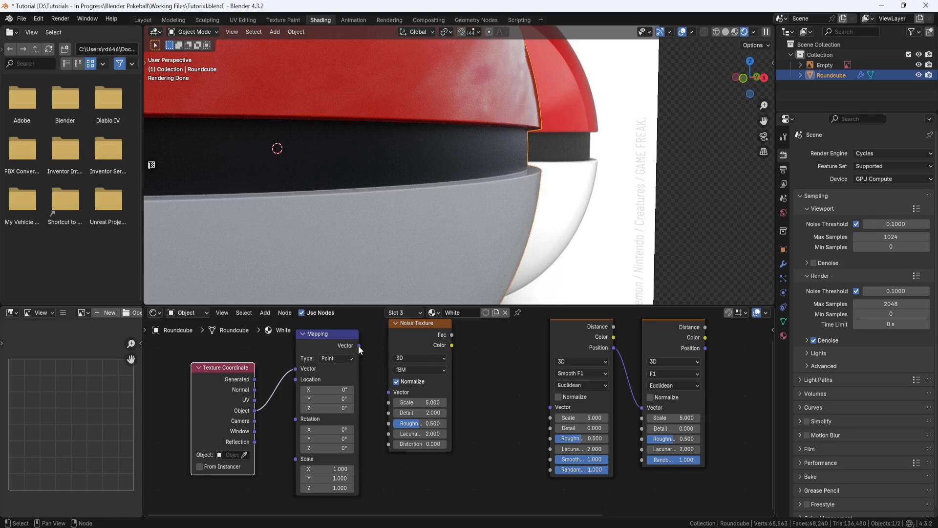
drag(359, 345, 421, 390)
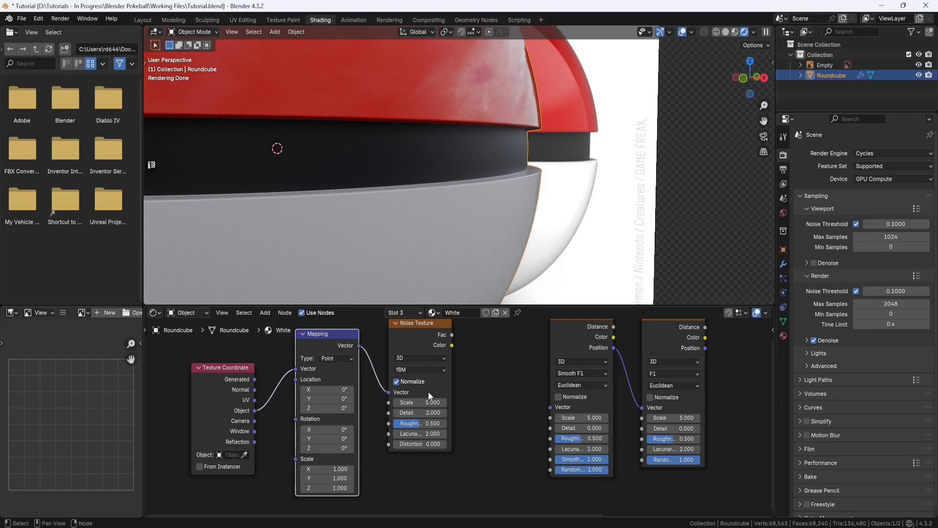
Move the Texture Coordinate and Mapping nodes together to below the Noise Texture node
scroll(460, 394, down, 2)
middle_drag(461, 395, 412, 400)
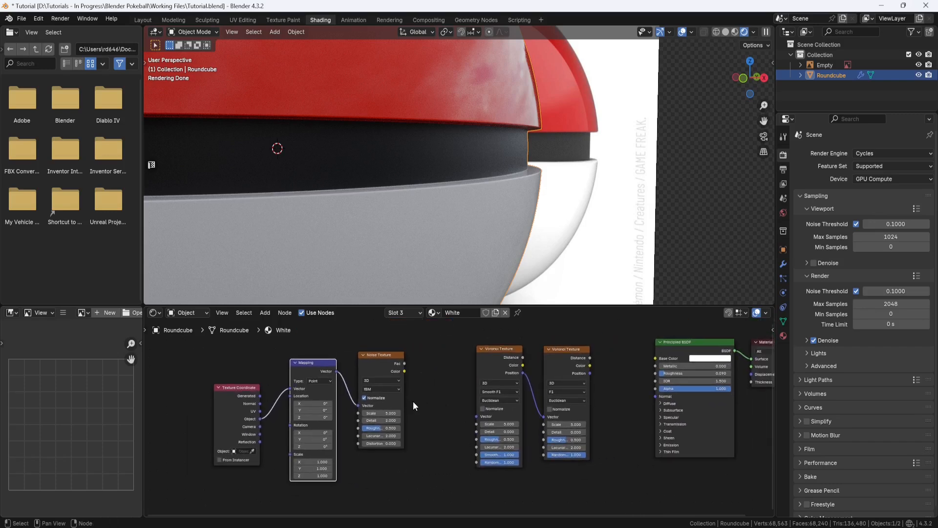
scroll(412, 400, down, 1)
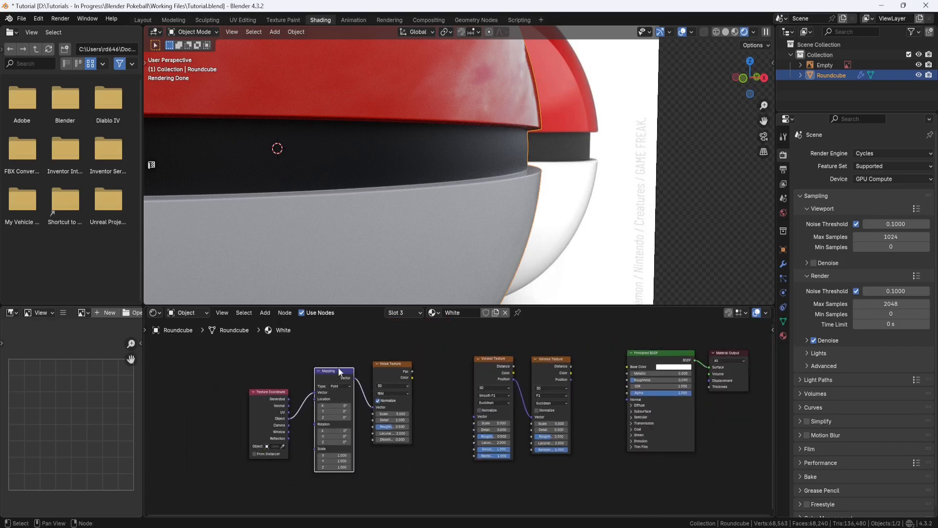
scroll(305, 412, down, 1)
scroll(306, 412, down, 1)
middle_drag(305, 412, 285, 380)
drag(324, 352, 315, 426)
Add a Mix node between the Noise Texture and the Smooth F1 Voronoi Texture
scroll(407, 406, up, 1)
middle_drag(407, 406, 367, 426)
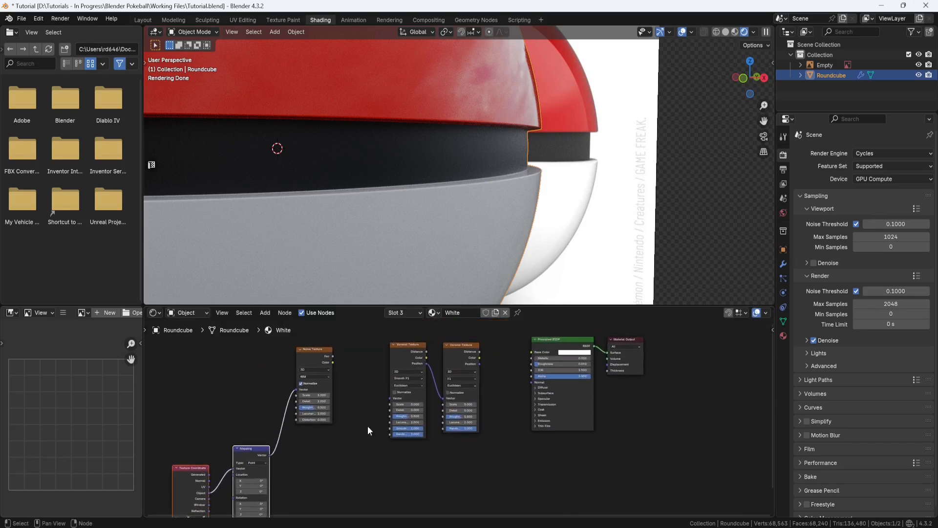
key(shift+a)
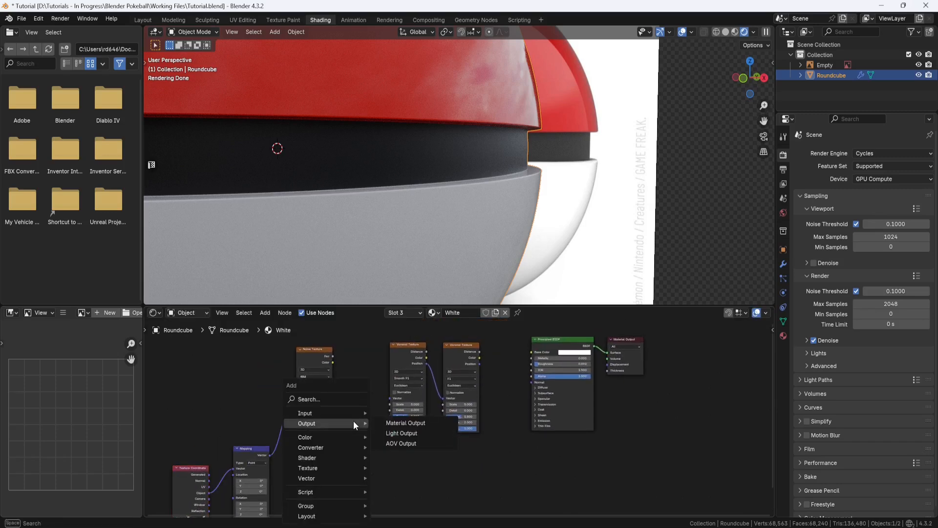
click(349, 394)
text(mix)
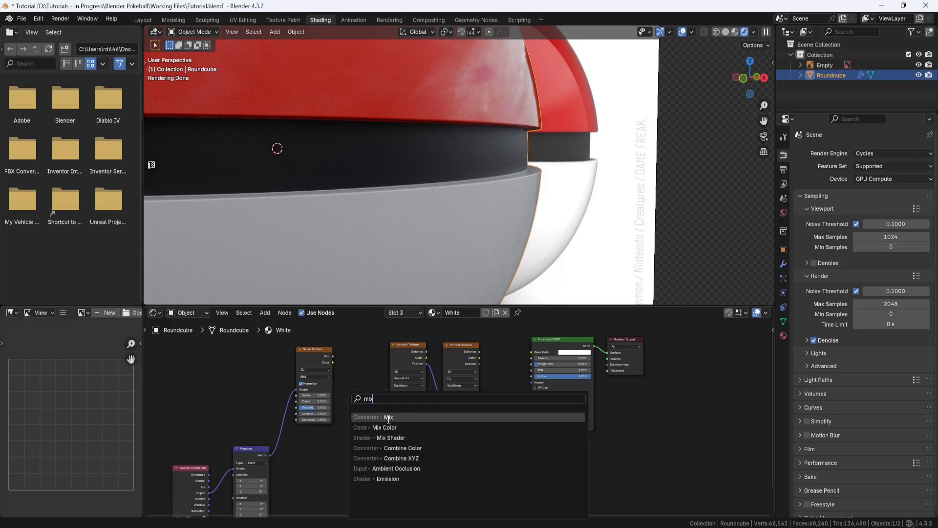
click(389, 417)
click(362, 418)
Shift the Voronoi, Principled BSDF and Material Output nodes farther along to make room, and reposition the Mix node in the gap
drag(629, 324, 420, 406)
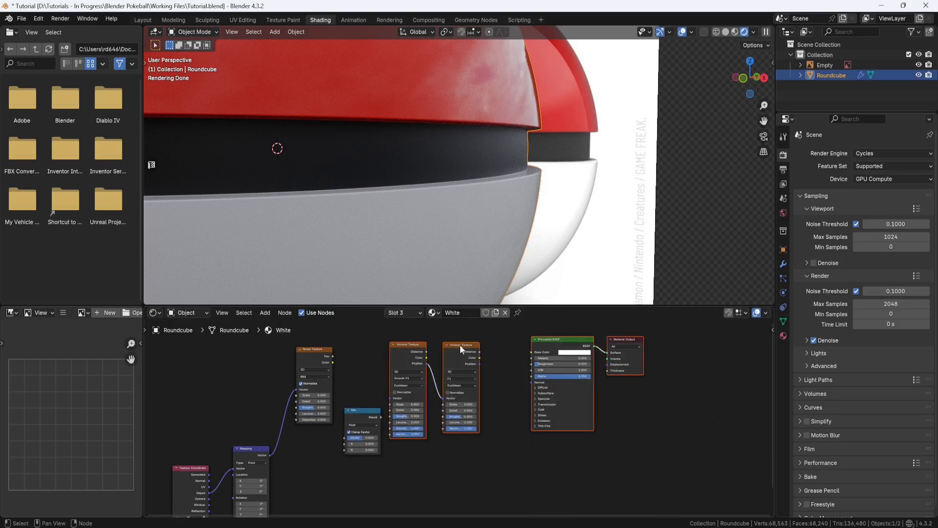
drag(460, 346, 538, 348)
drag(361, 410, 377, 408)
Connect the Noise Texture's Color output to the Mix's A input and the Mapping's Vector output to its B input
scroll(343, 405, up, 2)
middle_drag(344, 408, 373, 400)
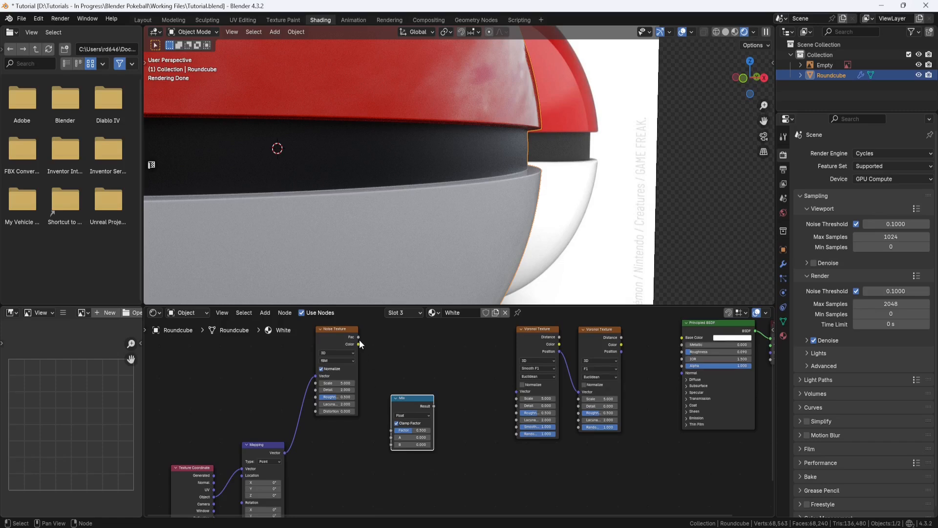
drag(358, 344, 391, 437)
drag(285, 453, 391, 444)
Reposition the Texture Coordinate and Mapping nodes, and connect the Mix's Result output to the Smooth F1 Voronoi's Vector input
middle_drag(271, 402, 309, 368)
drag(311, 387, 205, 463)
drag(297, 409, 301, 421)
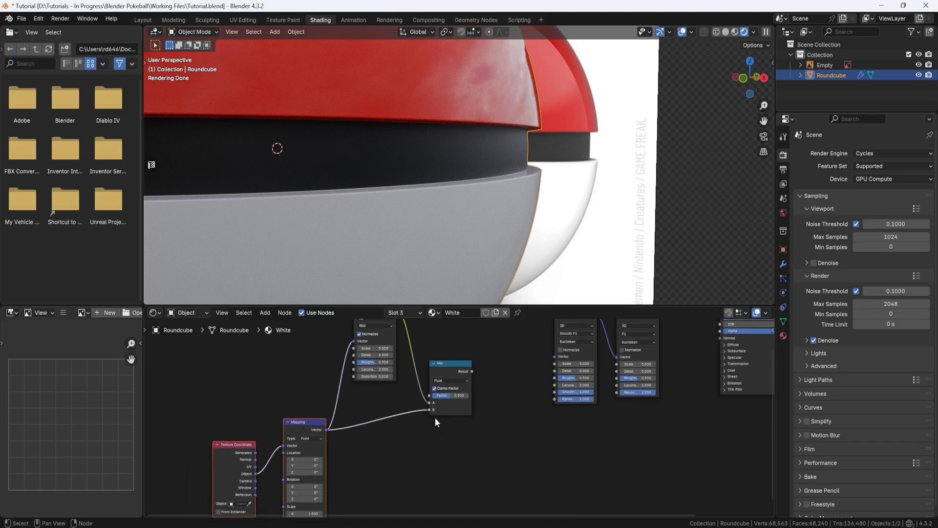
middle_drag(435, 416, 338, 463)
drag(383, 408, 388, 404)
drag(450, 393, 458, 397)
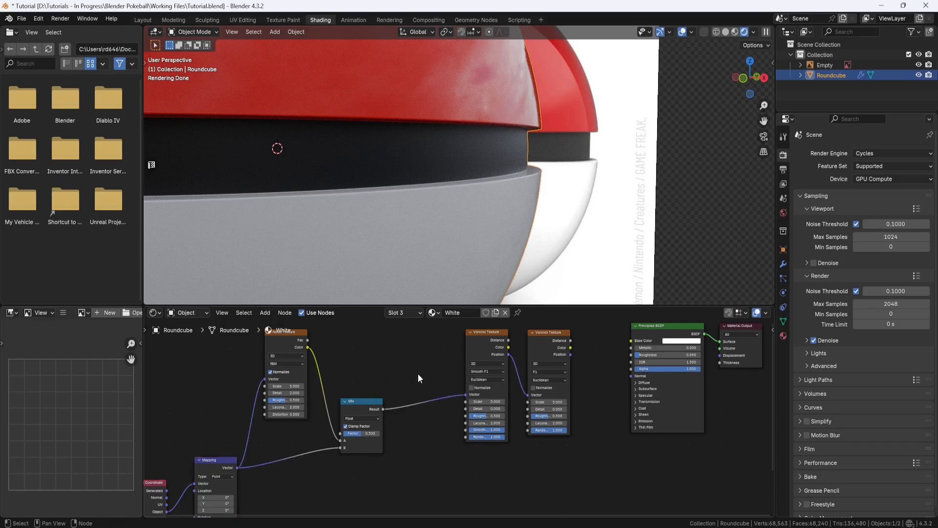
Disconnect the Principled BSDF from the Material Output and connect the F1 Voronoi's Distance output directly to Surface
scroll(417, 374, down, 3)
middle_drag(418, 373, 281, 400)
scroll(395, 409, up, 2)
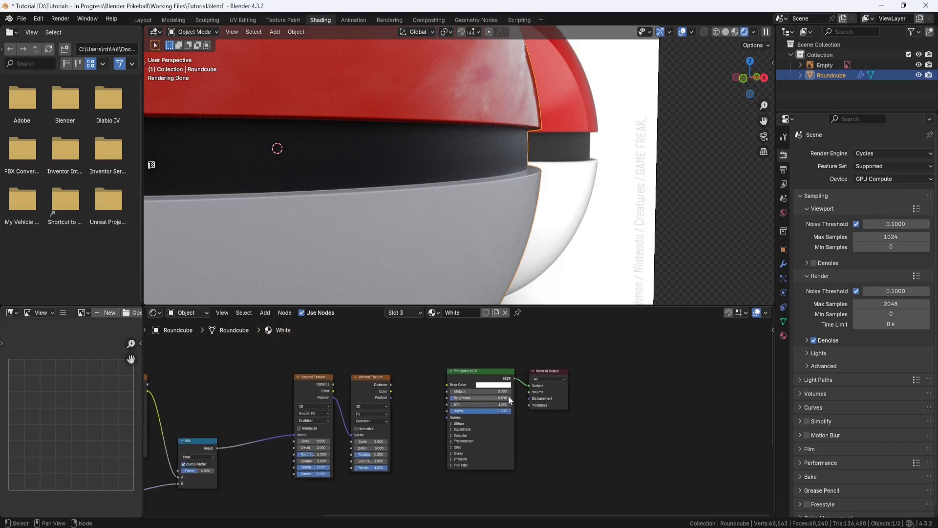
drag(527, 385, 517, 350)
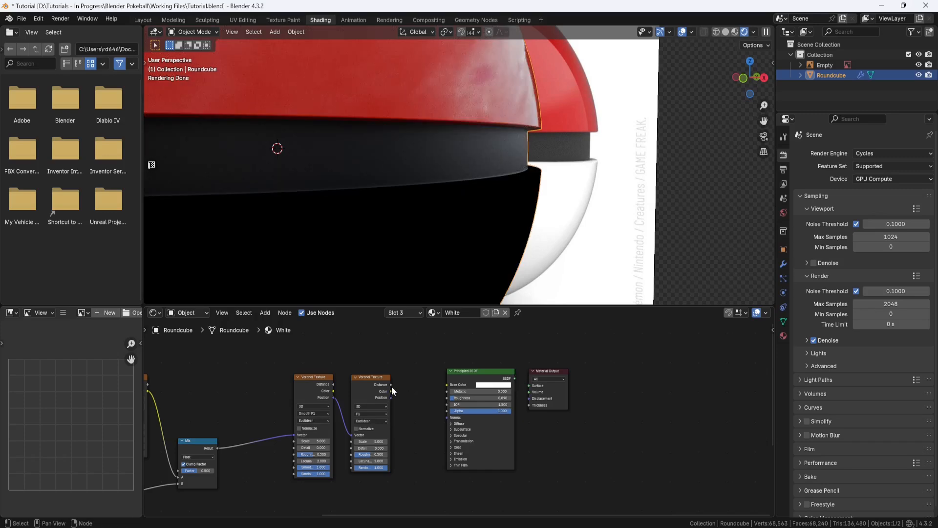
drag(391, 384, 525, 387)
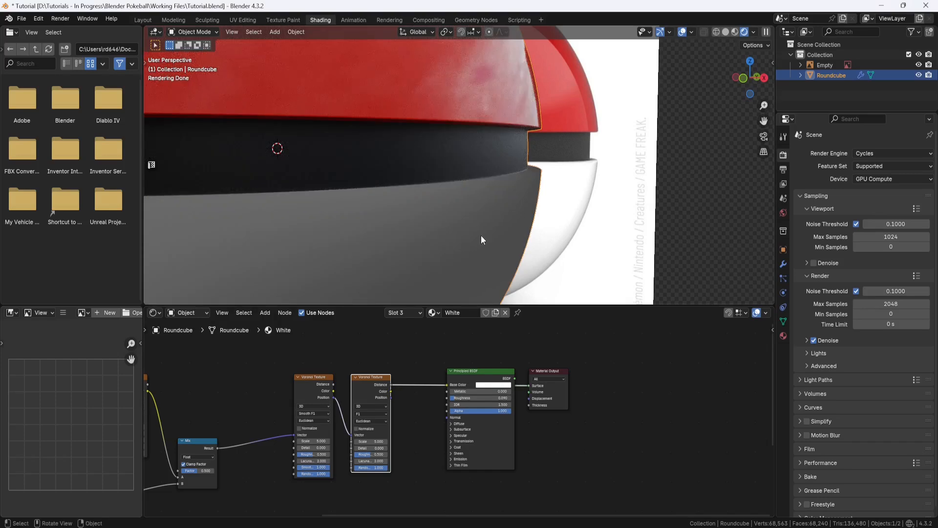
Add a Math node below the Mix node and set its operation to Power
middle_drag(209, 503, 360, 447)
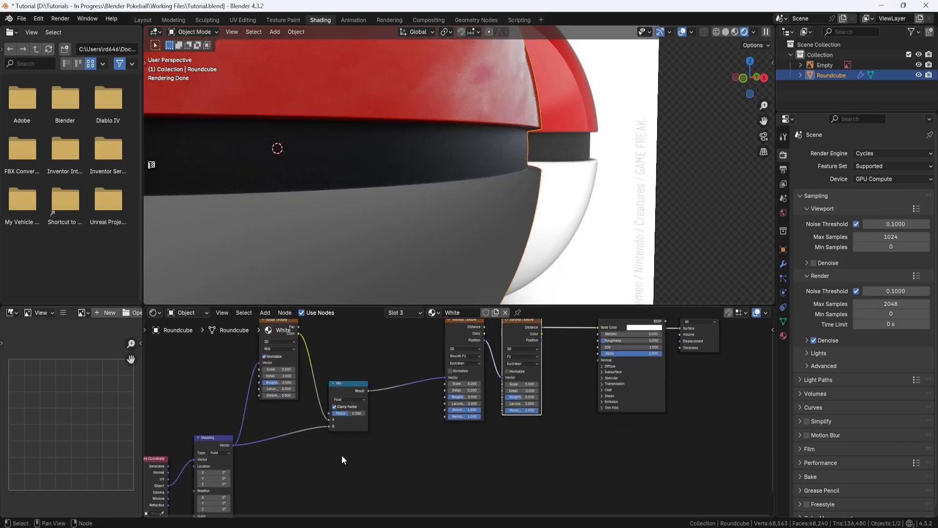
key(shift+a)
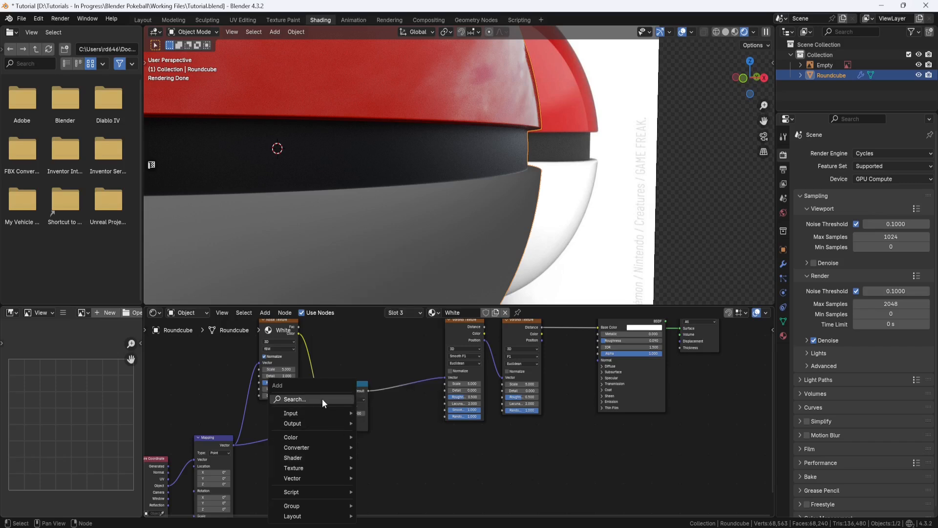
click(322, 397)
text(math)
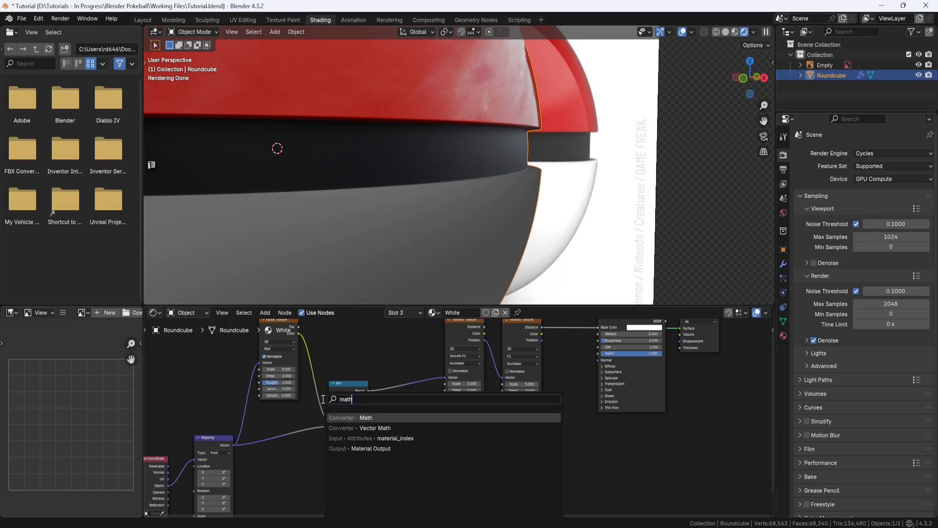
click(360, 418)
click(353, 454)
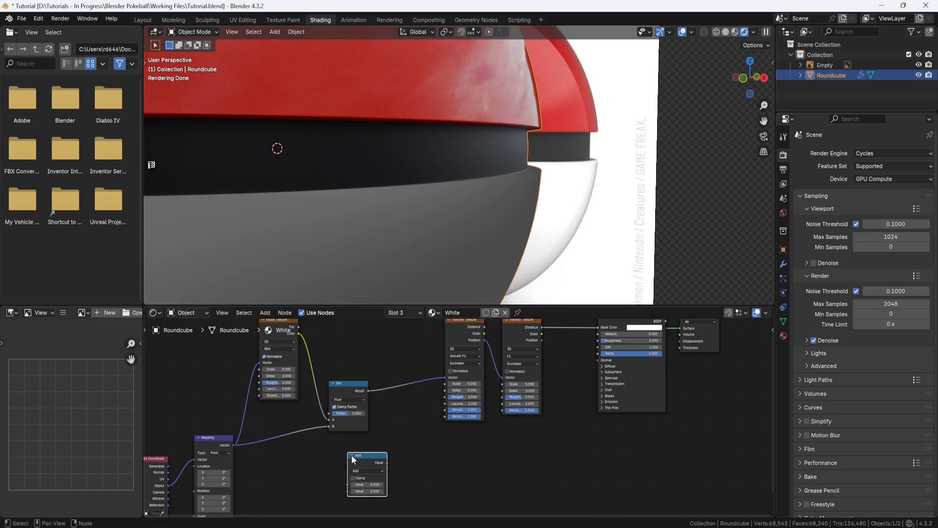
scroll(356, 449, up, 2)
click(337, 462)
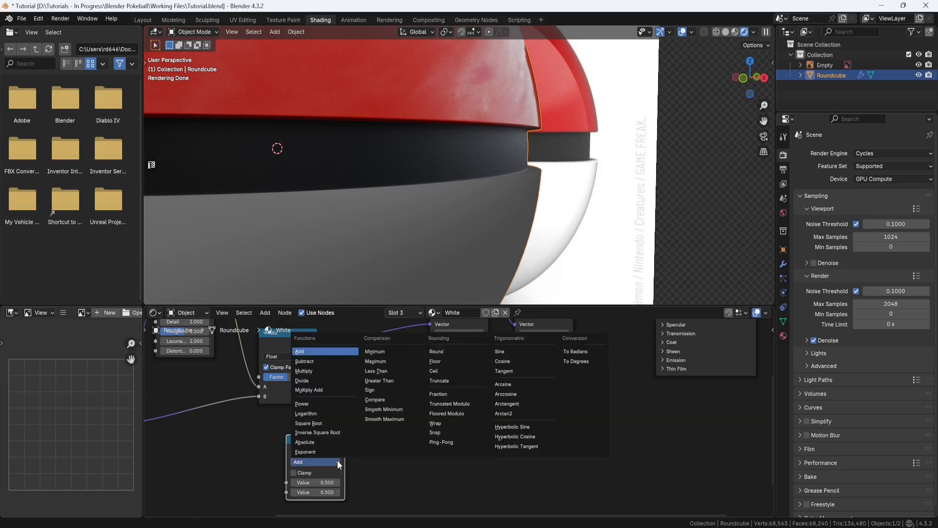
click(313, 404)
drag(331, 439, 330, 439)
scroll(350, 442, down, 2)
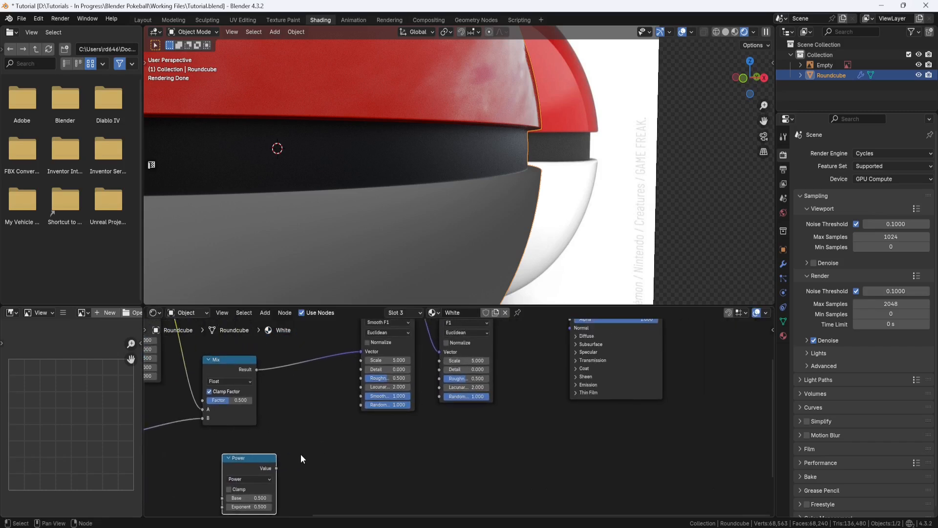
Connect the Power node's Value output to the Scale inputs of both Voronoi Texture nodes
drag(277, 468, 350, 366)
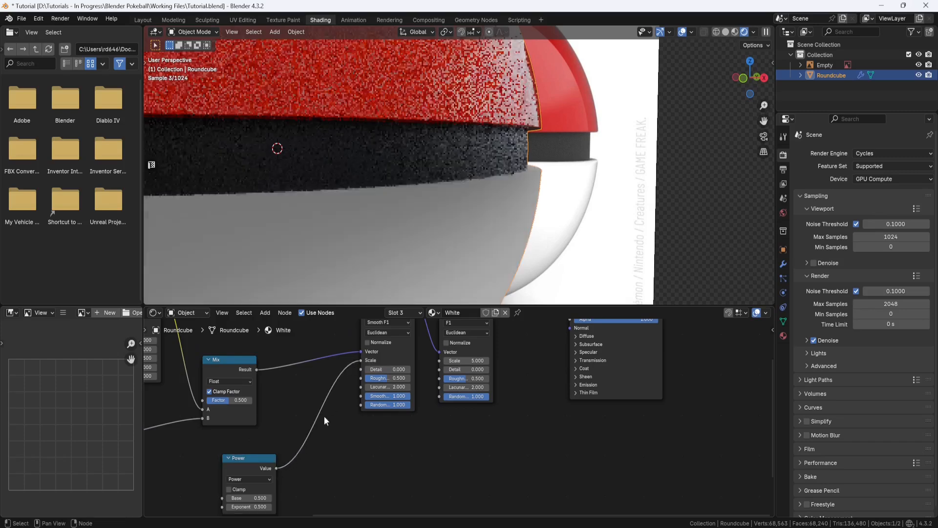
drag(276, 468, 439, 361)
middle_drag(326, 425, 398, 398)
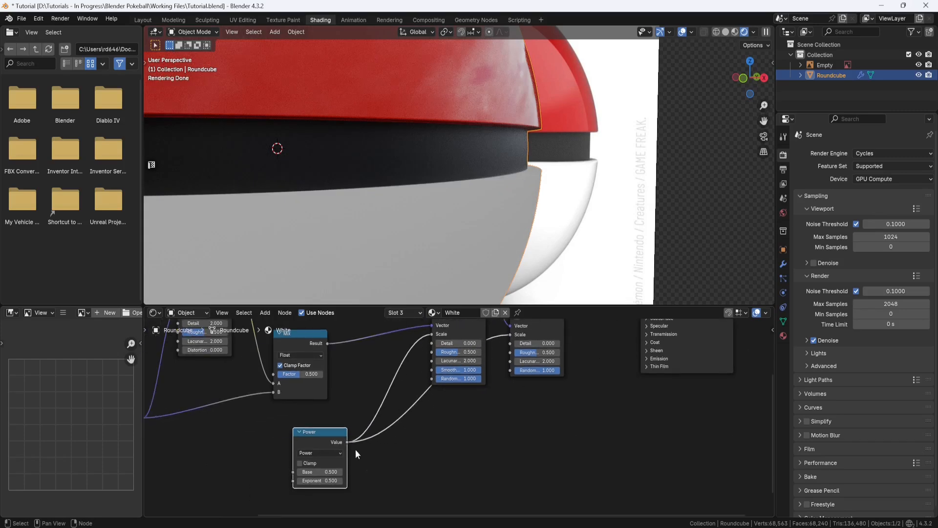
Set the Power node's Base to 15 and its Exponent to 1.7, and check the pattern on the whole ball
click(334, 471)
text(15)
key(Tab)
text(1.7)
key(Return)
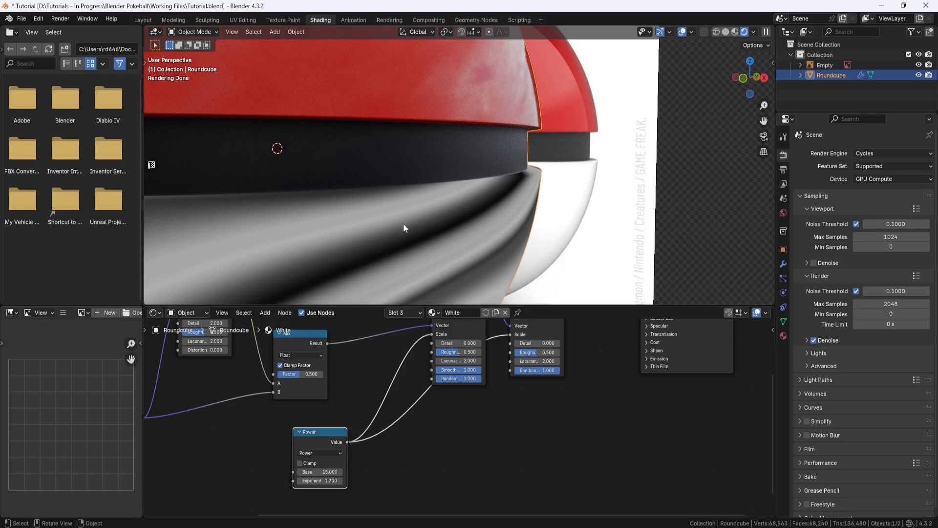
scroll(403, 227, down, 5)
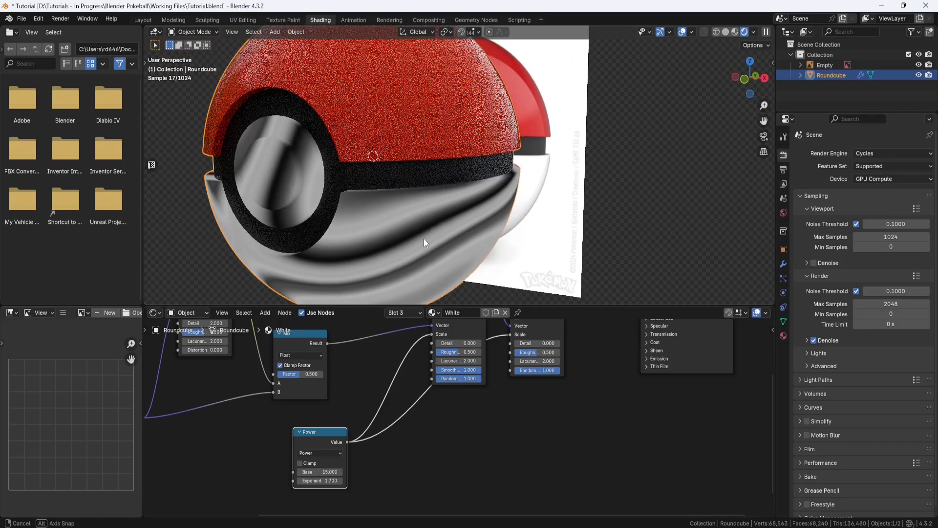
scroll(457, 423, down, 3)
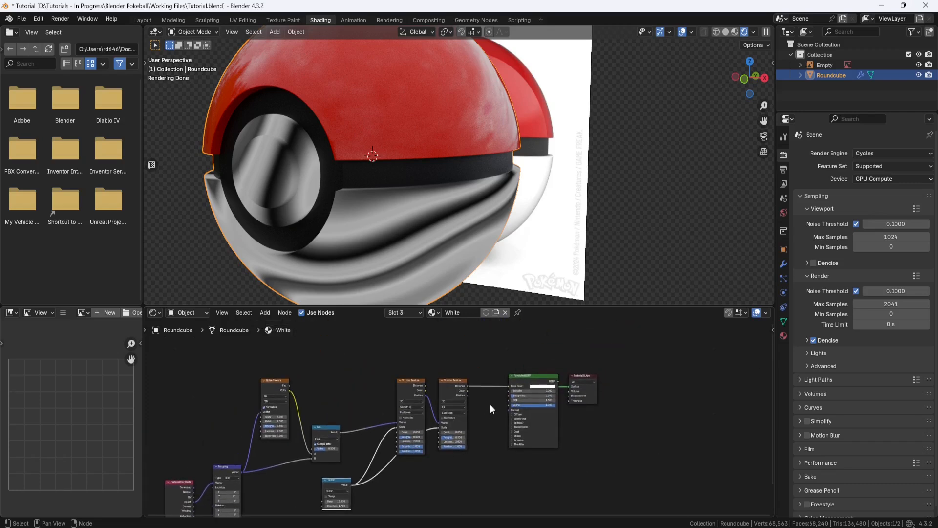
scroll(491, 403, up, 2)
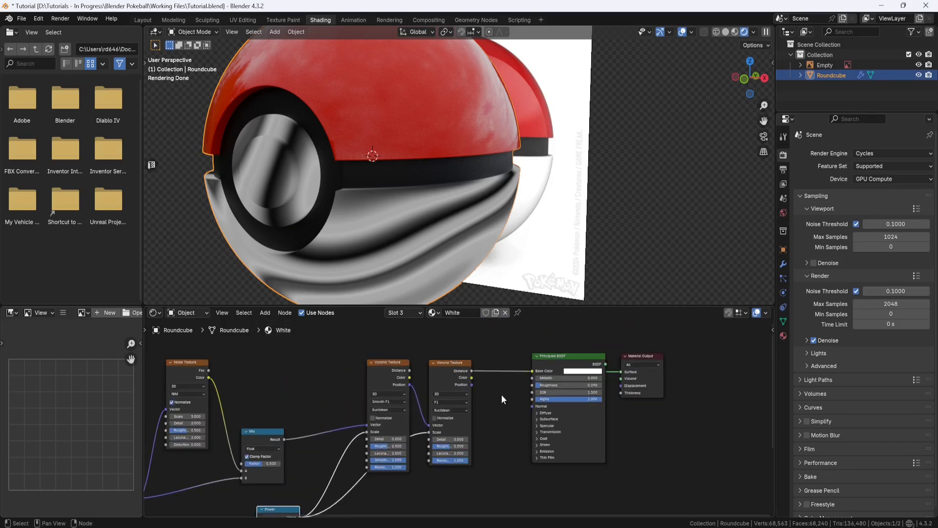
Delete all texture, mapping and math nodes from the White material, keeping the Principled BSDF and Material Output
scroll(502, 394, down, 4)
middle_drag(494, 398, 528, 350)
drag(525, 337, 235, 496)
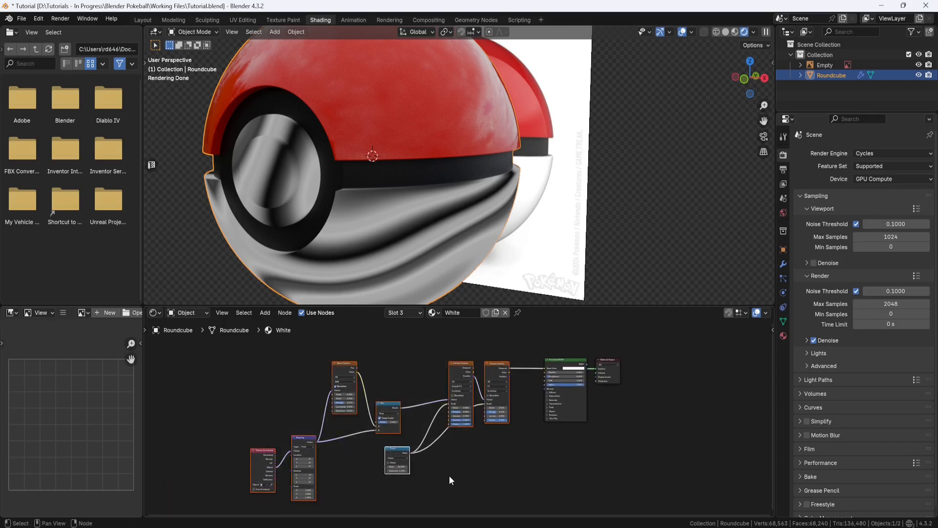
key(x)
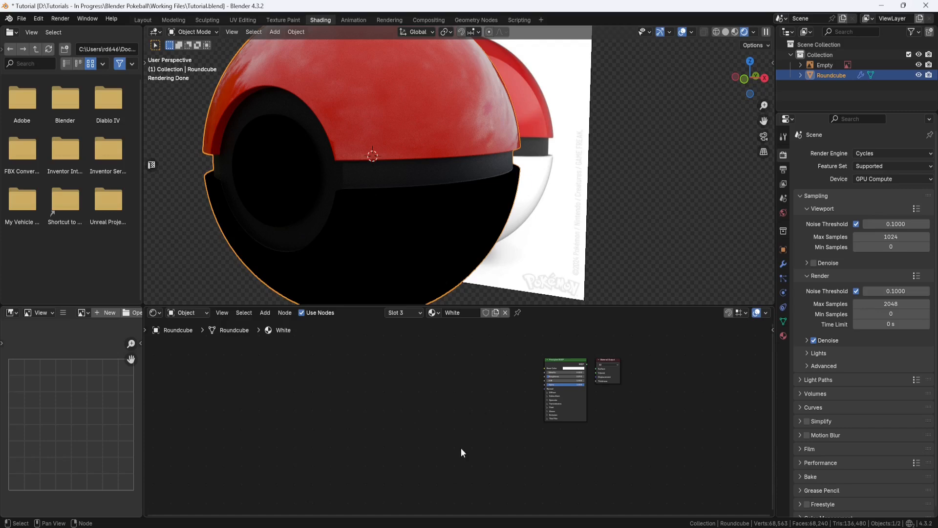
Assign the Black material to slot 3 and try to paste the removed nodes into it
double_click(475, 312)
click(438, 312)
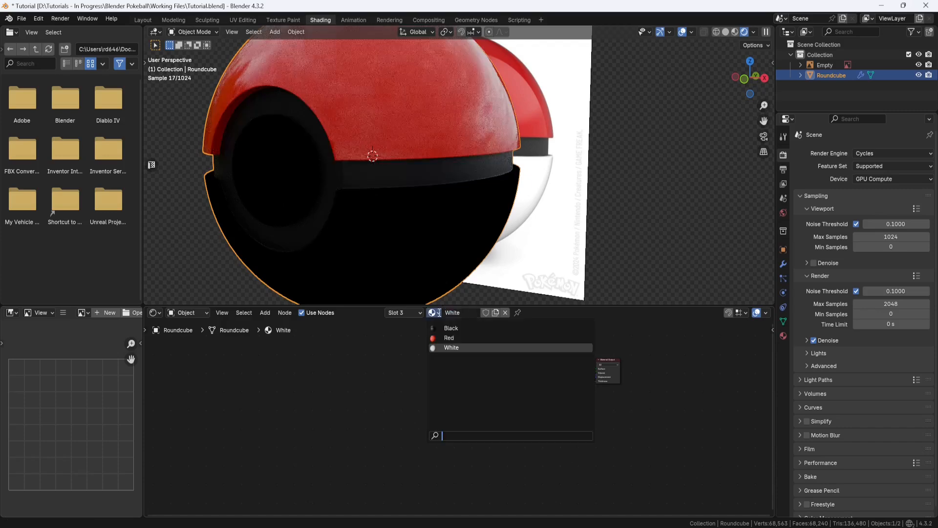
click(448, 327)
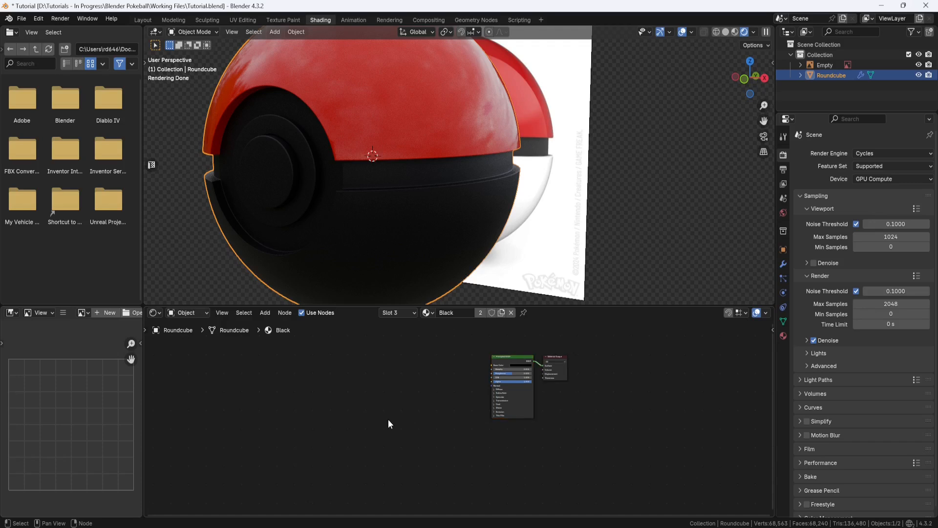
key(ctrl+v)
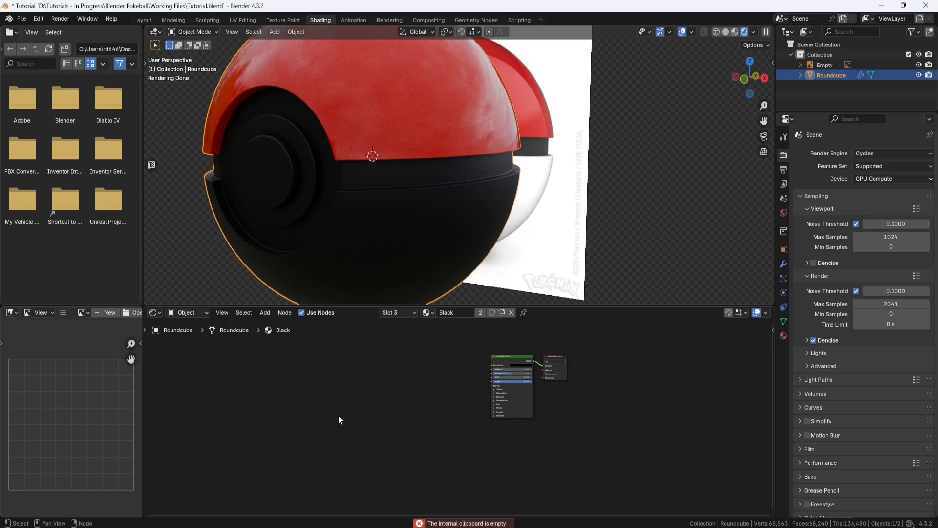
key(ctrl+v)
Reassign the White material to slot 3 and show the object's material properties
click(435, 313)
click(445, 348)
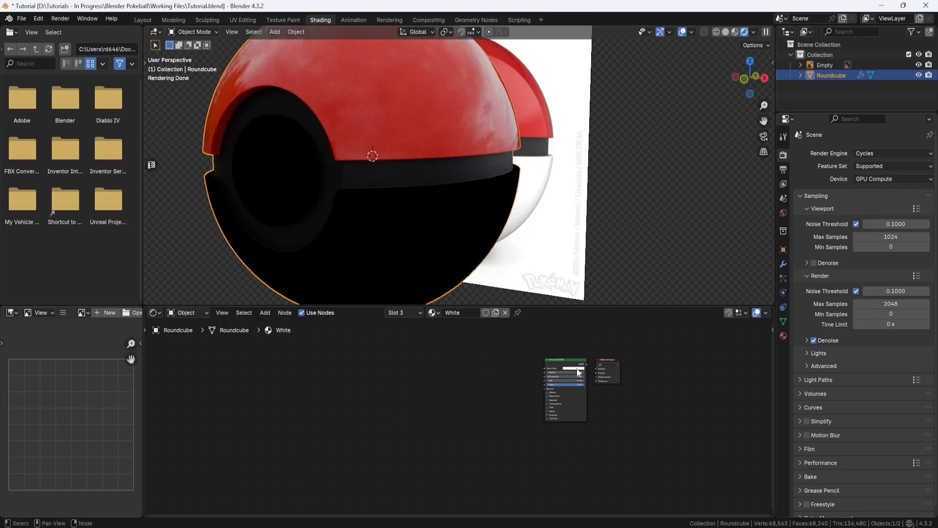
click(576, 368)
click(783, 335)
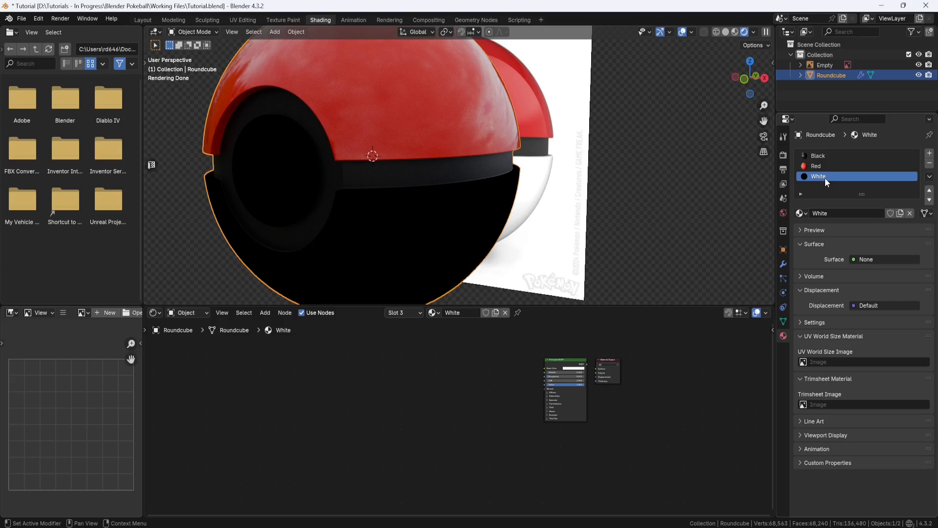
Try removing the White slot and swapping the second slot's material between White and Red, and undo these changes
click(929, 164)
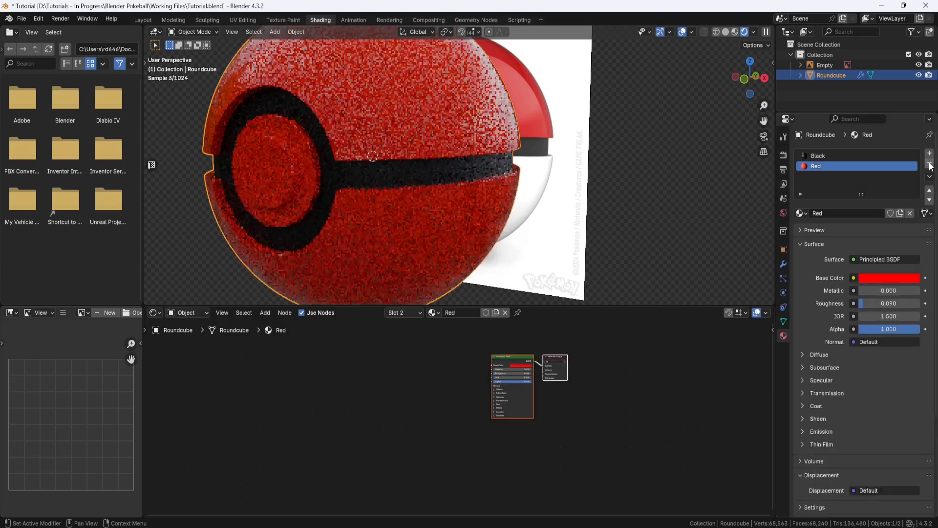
click(806, 212)
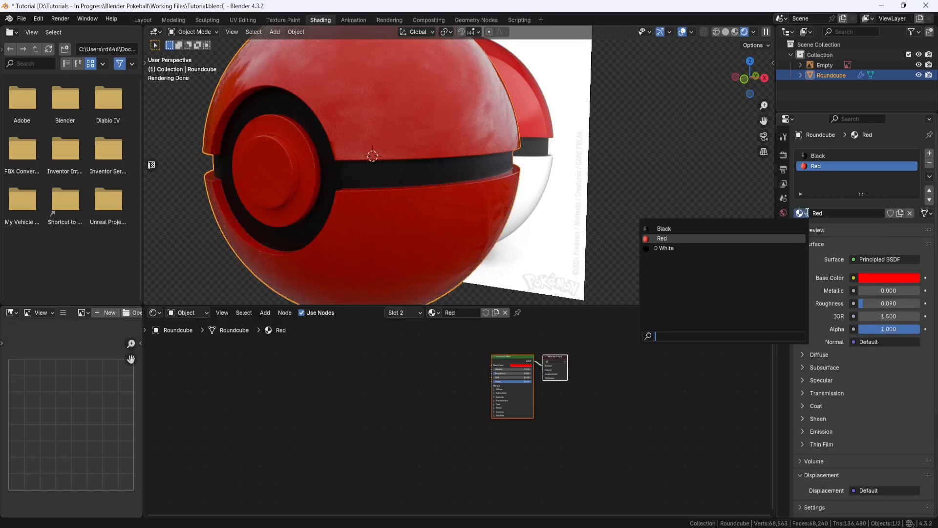
click(704, 247)
click(799, 213)
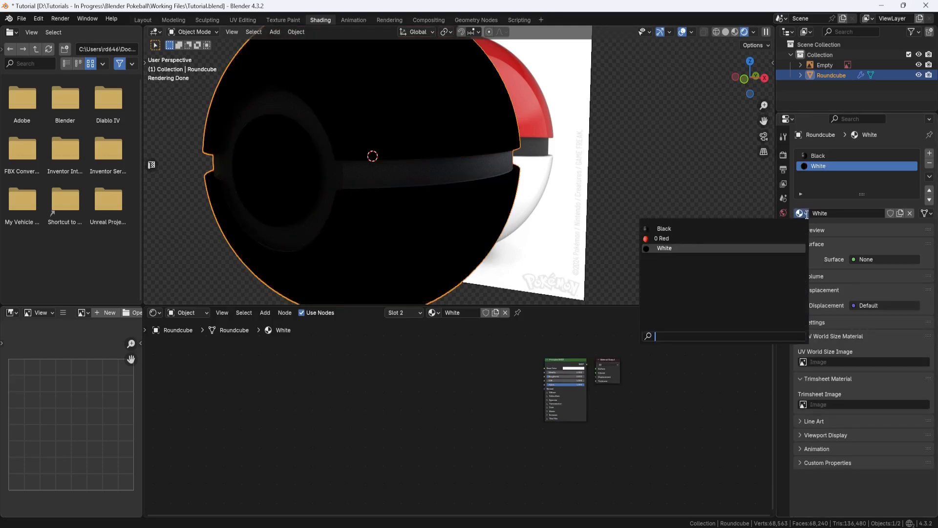
click(667, 238)
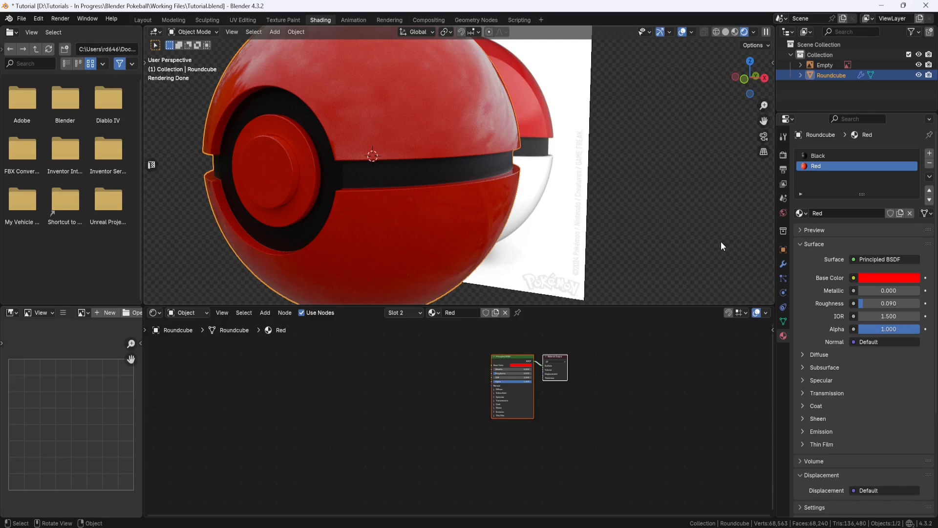
key(ctrl+z)
key(ctrl+z)
key(ctrl+shift+z)
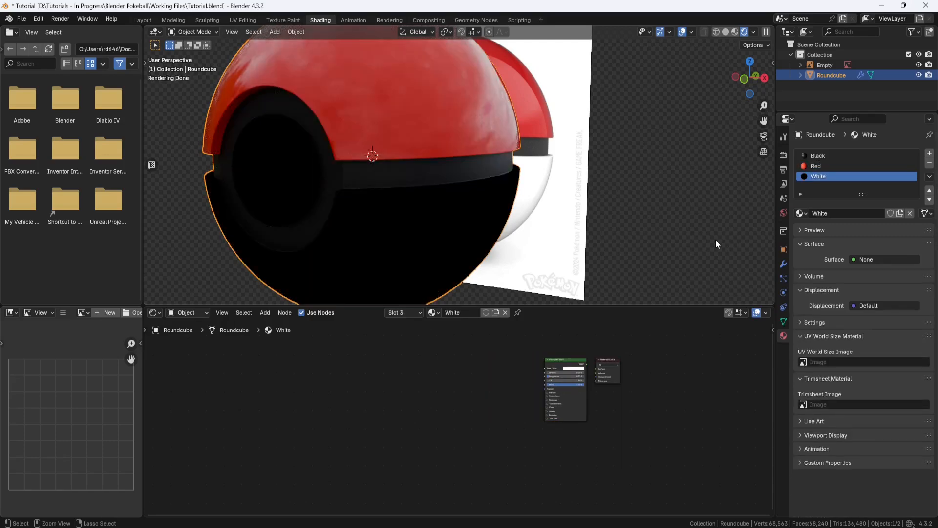
Connect the Principled BSDF's output to the Material Output's Surface input in the White material
drag(588, 364, 596, 368)
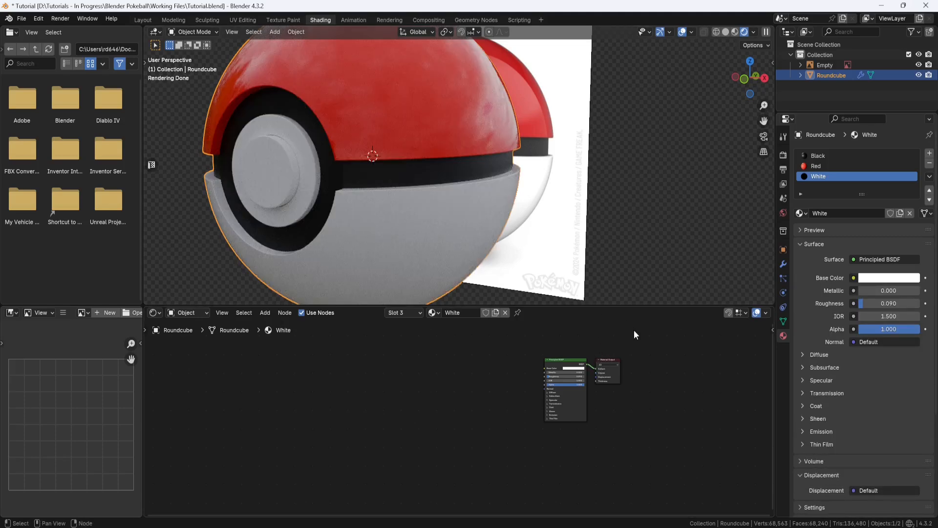
middle_drag(626, 333, 530, 353)
scroll(523, 355, up, 7)
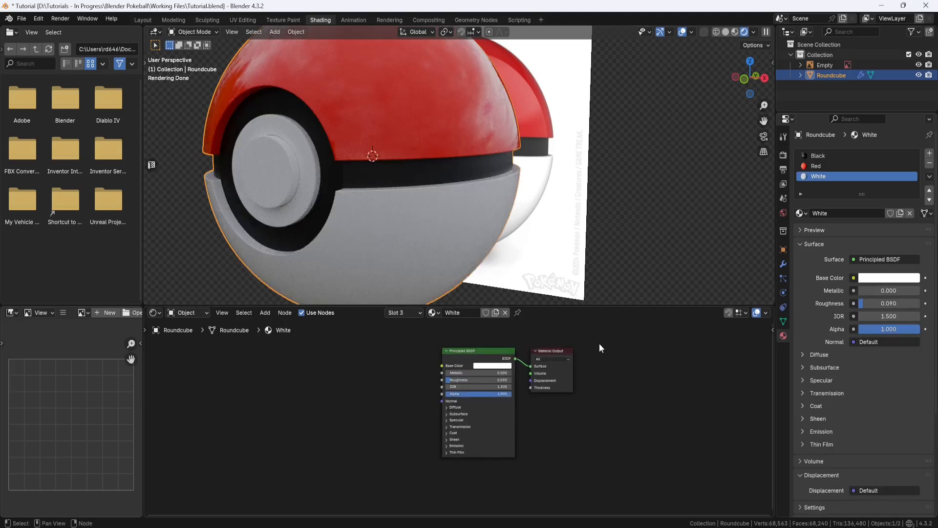
middle_drag(599, 344, 566, 360)
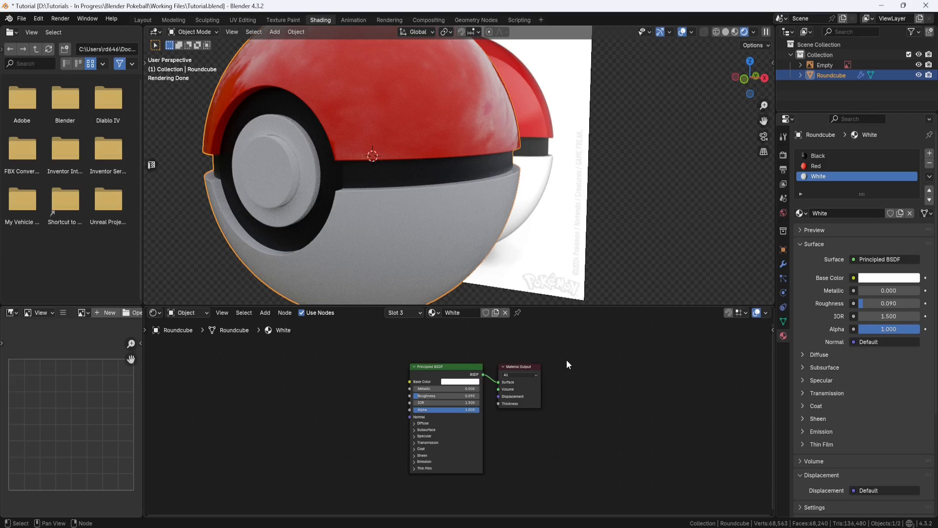
Select the Black material slot and try to paste the texture nodes into its node tree
click(826, 155)
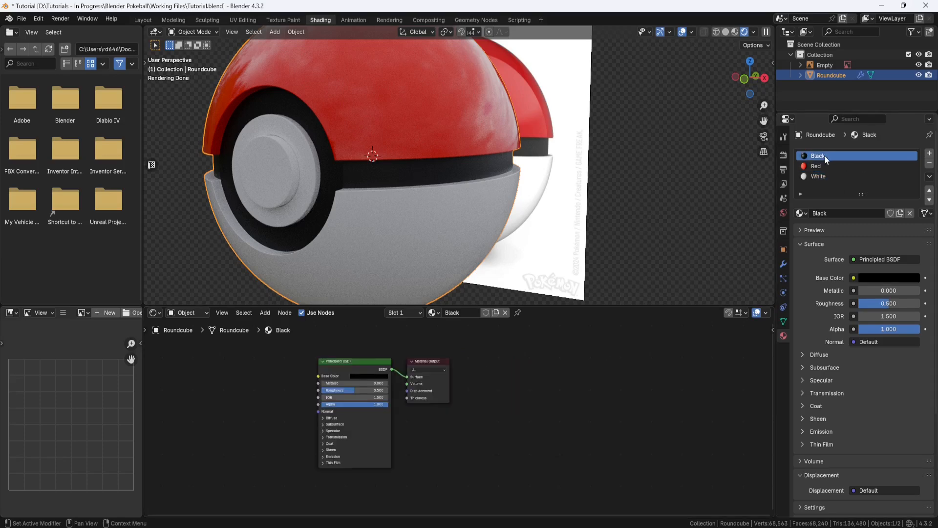
middle_drag(492, 394, 567, 410)
key(ctrl+v)
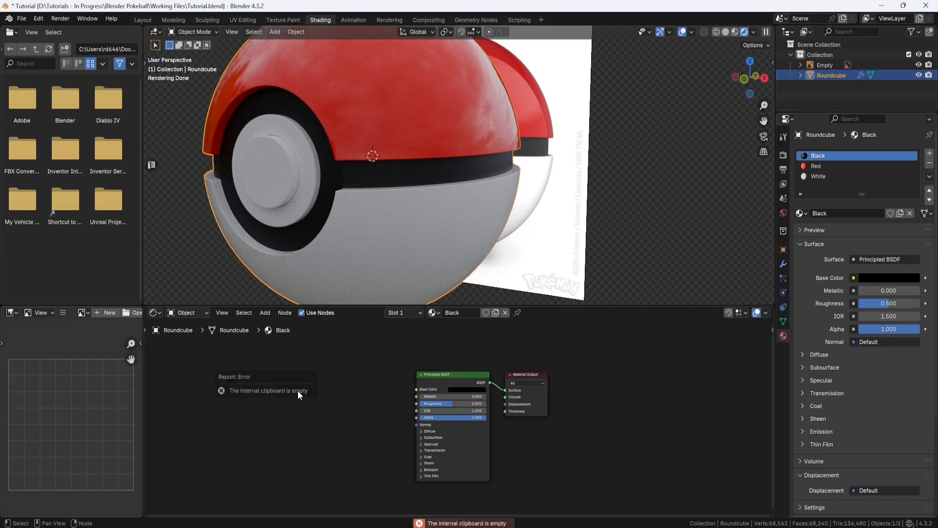
middle_drag(344, 381, 418, 377)
Add a Voronoi Texture node to the Black material and place a duplicate of it ahead of the original
scroll(369, 370, down, 5)
key(shift+a)
click(417, 376)
click(472, 448)
click(396, 384)
key(shift+d)
click(350, 385)
Connect the first Voronoi's Position output to the second's Vector input, and set the first Voronoi to Smooth F1
scroll(339, 395, up, 3)
scroll(339, 394, up, 1)
drag(304, 384, 333, 438)
scroll(332, 439, down, 3)
middle_drag(332, 438, 418, 447)
scroll(349, 378, up, 5)
click(395, 414)
click(370, 462)
Add a Noise Texture node ahead of the two Voronoi Texture nodes
scroll(370, 457, down, 3)
middle_drag(302, 421, 379, 398)
key(shift+a)
click(379, 397)
click(429, 465)
click(354, 376)
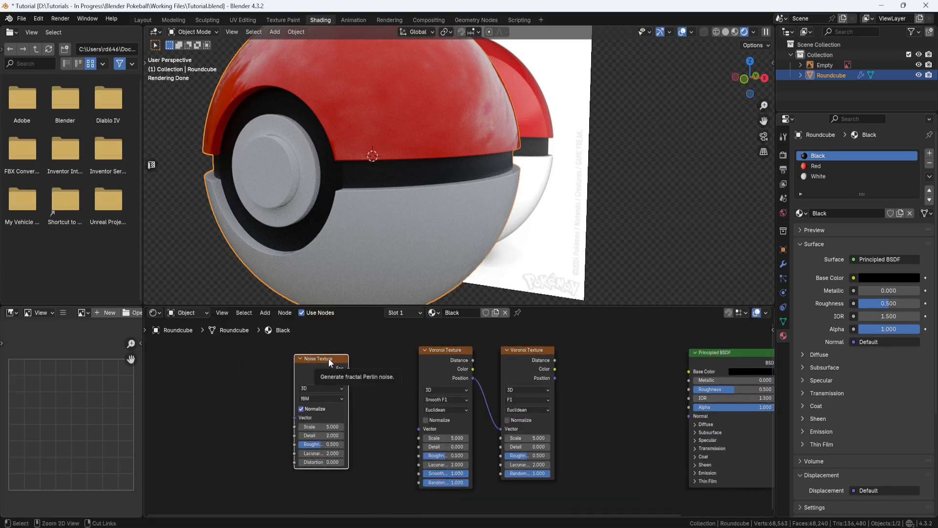
Attach Texture Coordinate and Mapping nodes to the Noise Texture and position them below it
key(ctrl+t)
middle_drag(419, 415, 434, 393)
scroll(434, 393, down, 4)
drag(327, 360, 274, 391)
drag(274, 391, 263, 477)
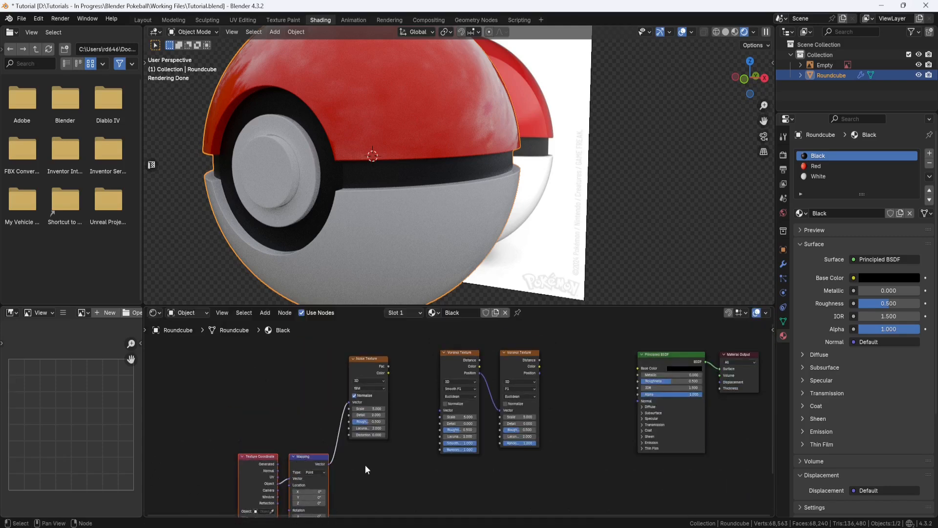
Shift the Noise Texture, Mapping and Texture Coordinate nodes away from the Voronoi nodes and add a Mix node in the gap
scroll(370, 467, down, 2)
middle_drag(369, 467, 338, 430)
shift+click(346, 337)
drag(346, 337, 302, 338)
click(302, 338)
key(shift+a)
click(353, 400)
click(372, 449)
click(327, 397)
Connect the Noise Texture's Color output to the Mix's A input and the Mapping's Vector output to its B input
scroll(310, 371, up, 4)
middle_drag(309, 370, 396, 403)
drag(273, 463, 371, 422)
middle_drag(371, 422, 362, 446)
scroll(362, 446, down, 2)
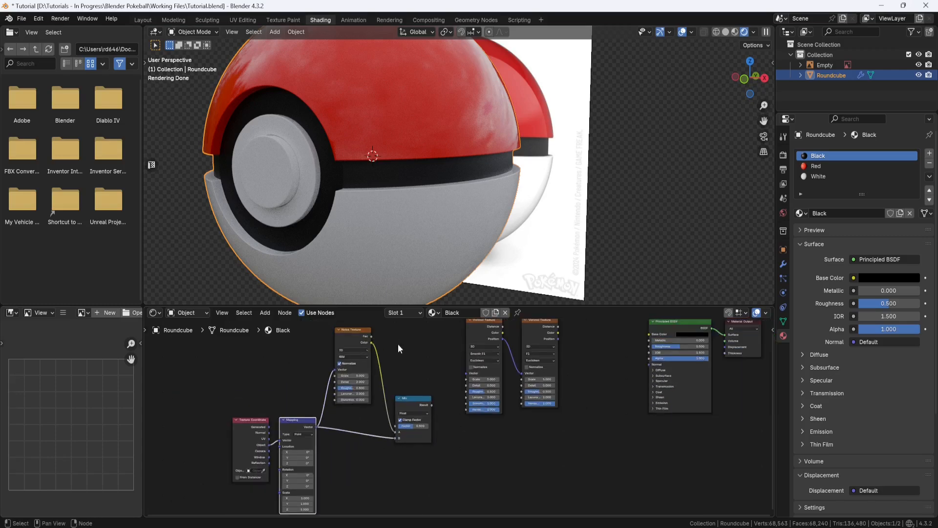
Connect the Mix node's Result output to the Smooth F1 Voronoi's Vector input
drag(432, 406, 464, 379)
middle_drag(498, 237, 502, 223)
middle_drag(572, 326, 443, 358)
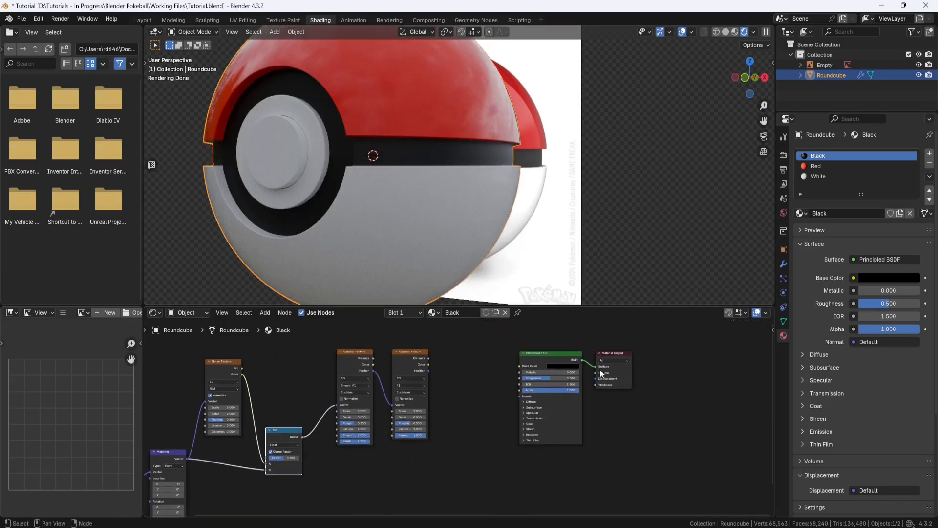
Disconnect the Principled BSDF from the Material Output and feed the F1 Voronoi's Distance output directly into Surface
drag(595, 367, 594, 379)
drag(429, 358, 594, 367)
shift+scroll(537, 357, up, 2)
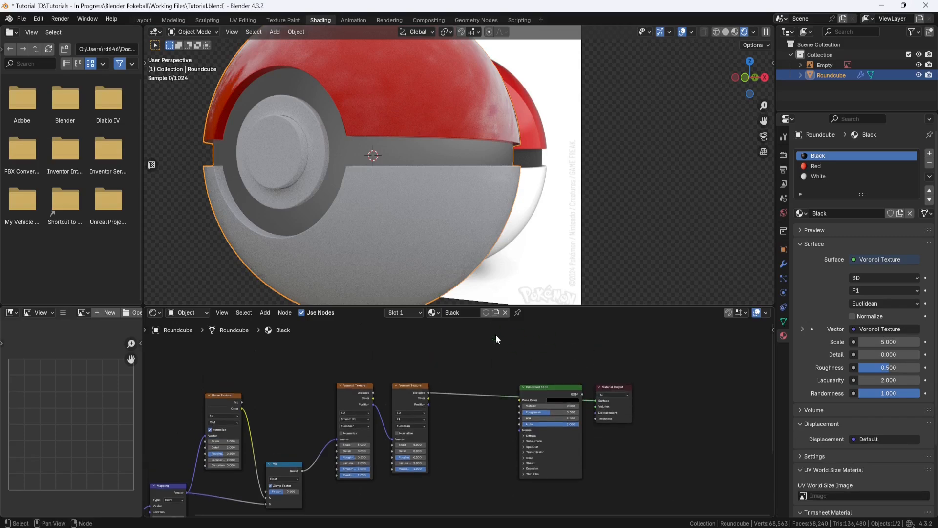
scroll(457, 183, up, 4)
scroll(462, 402, down, 3)
Add a Math node below the Mix node in the Black material
middle_drag(462, 402, 491, 372)
key(shift+a)
click(406, 397)
text(Math)
click(449, 416)
click(423, 422)
Connect the Math node's Value output to the Scale inputs of both Voronoi Texture nodes
scroll(508, 362, up, 1)
drag(482, 338, 419, 351)
key(g)
click(441, 354)
drag(423, 409, 474, 409)
middle_drag(390, 511, 405, 425)
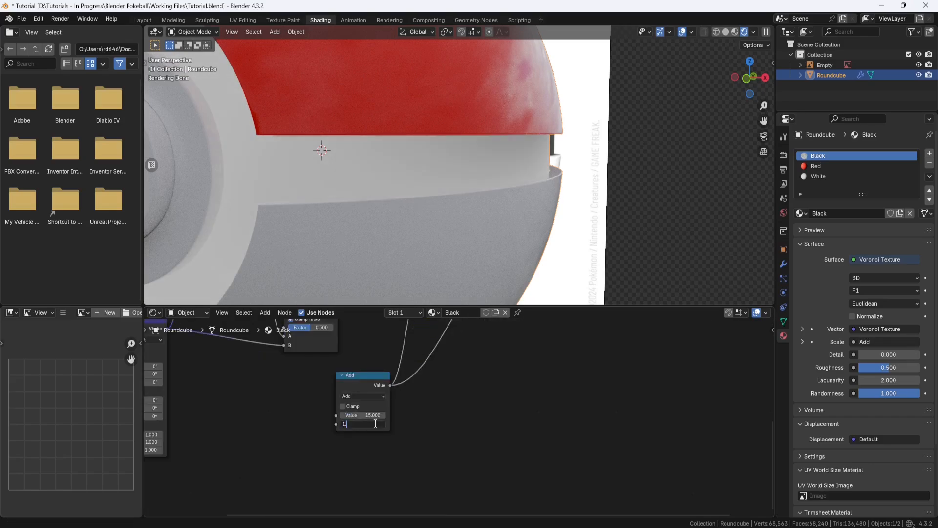
Set the Mapping node's Scale to 50 on the X, Y and Z axes in the Black material
middle_drag(492, 391, 546, 423)
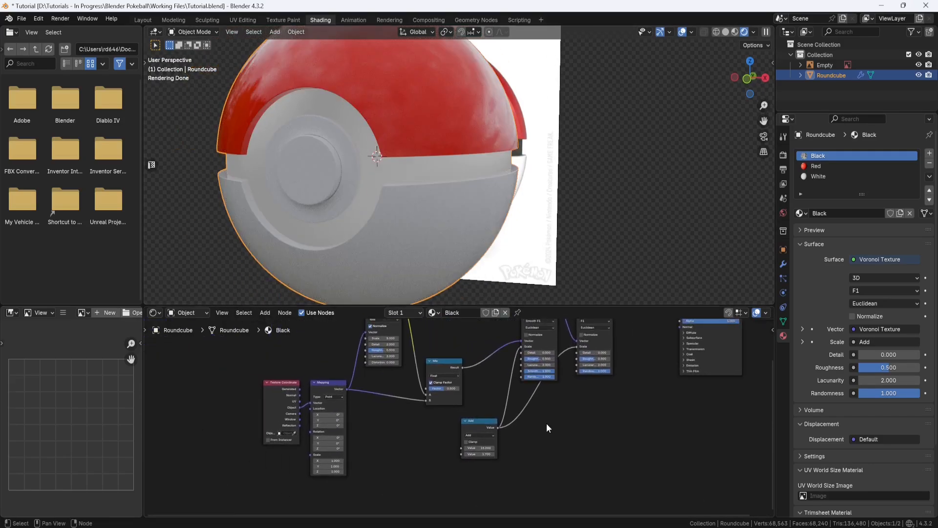
scroll(417, 439, up, 3)
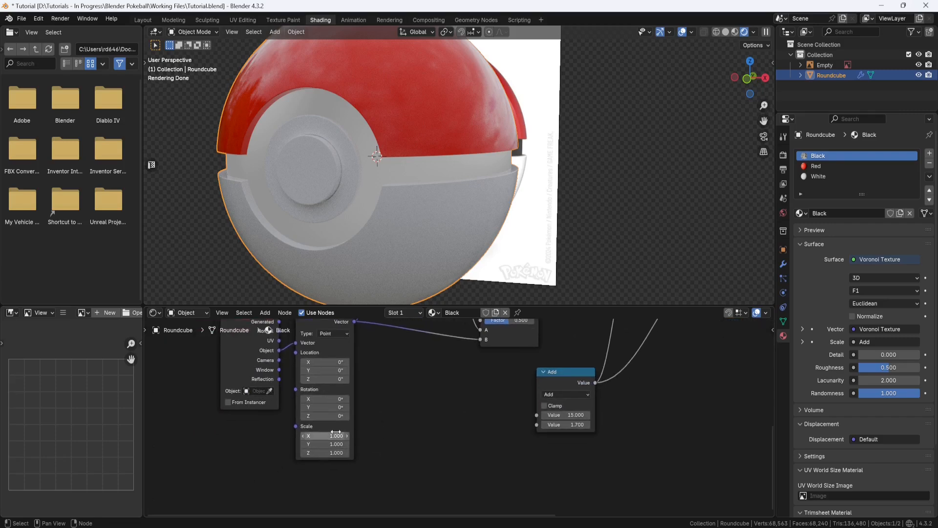
click(325, 435)
text(50)
click(334, 444)
text(50)
key(Tab)
text(50)
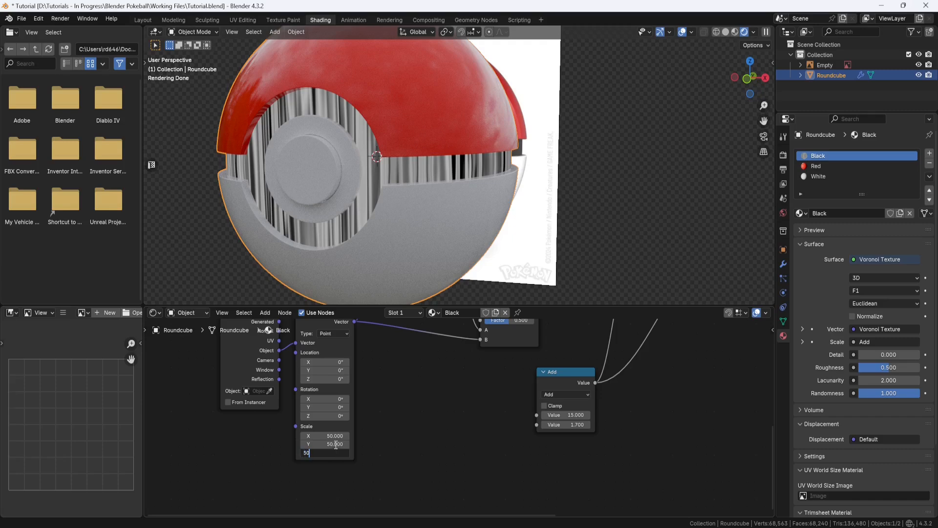
key(Return)
middle_drag(441, 232, 430, 228)
Set the Noise Texture node's Scale to 10 and Detail to 16
scroll(398, 387, down, 5)
middle_drag(398, 387, 317, 435)
scroll(433, 399, up, 4)
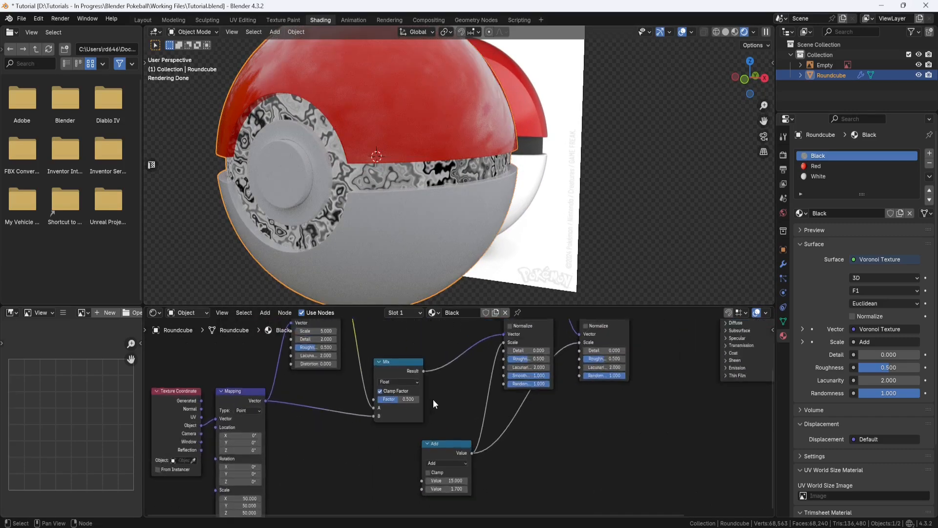
middle_drag(429, 380, 475, 462)
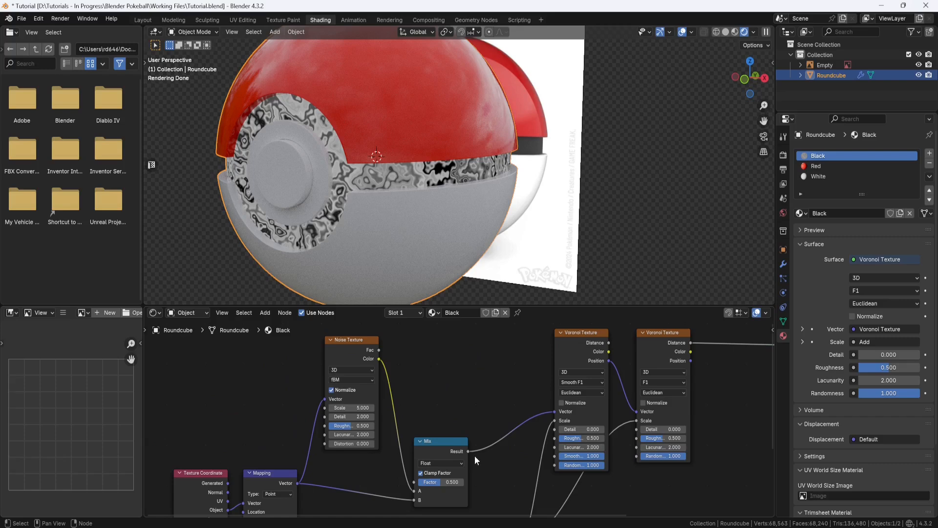
double_click(364, 407)
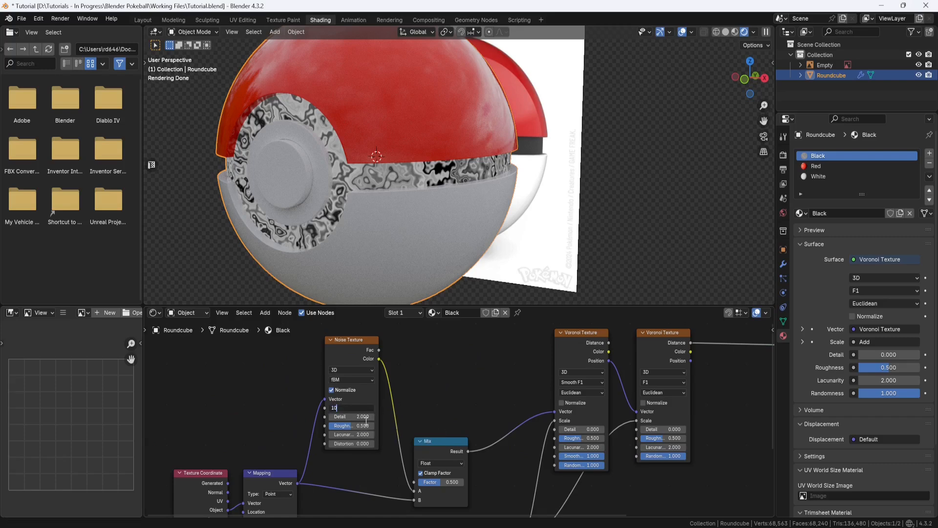
double_click(362, 424)
text(16)
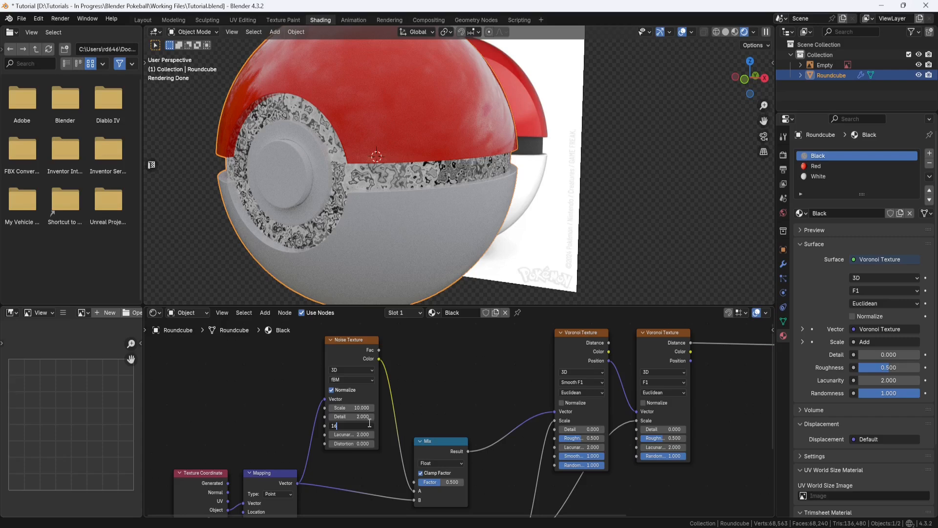
double_click(367, 416)
text(16)
key(Return)
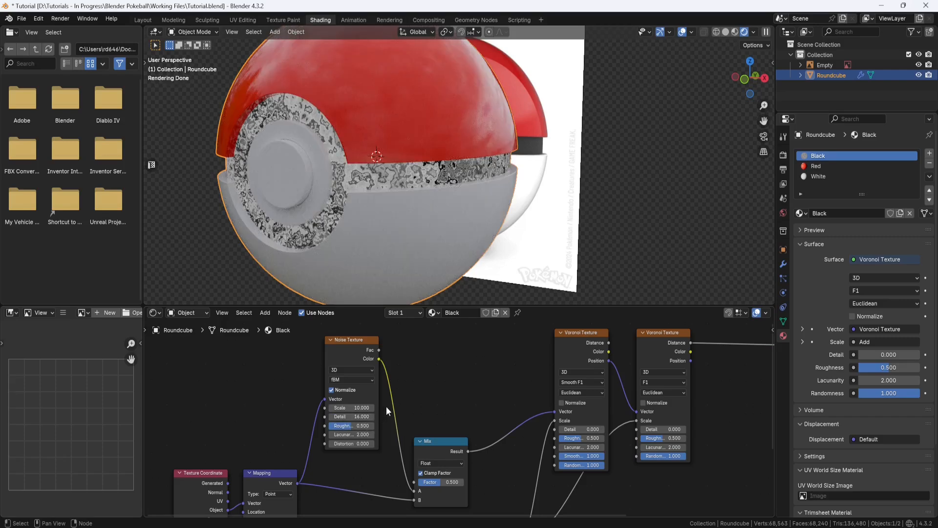
Switch the Mix node's data type to Color and move the node up, clear of the Add node
middle_drag(467, 450, 417, 408)
scroll(409, 430, up, 2)
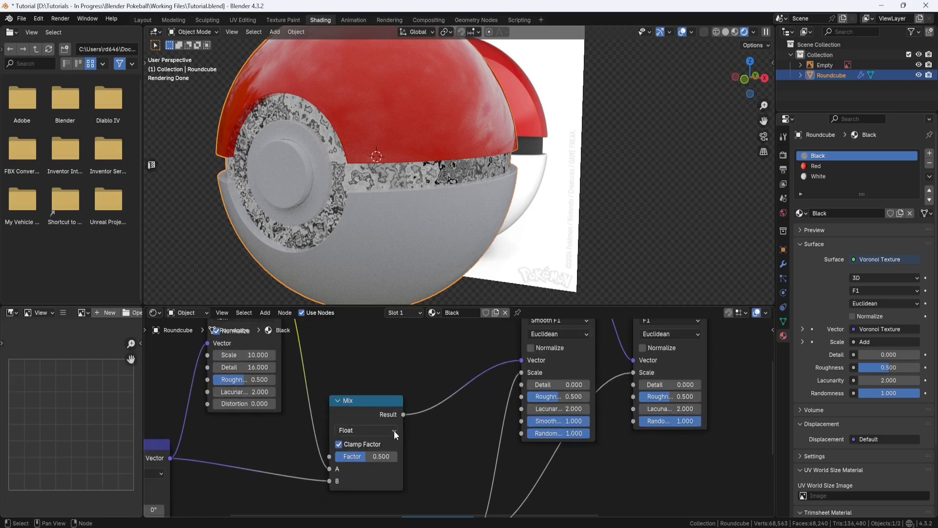
click(392, 430)
click(352, 483)
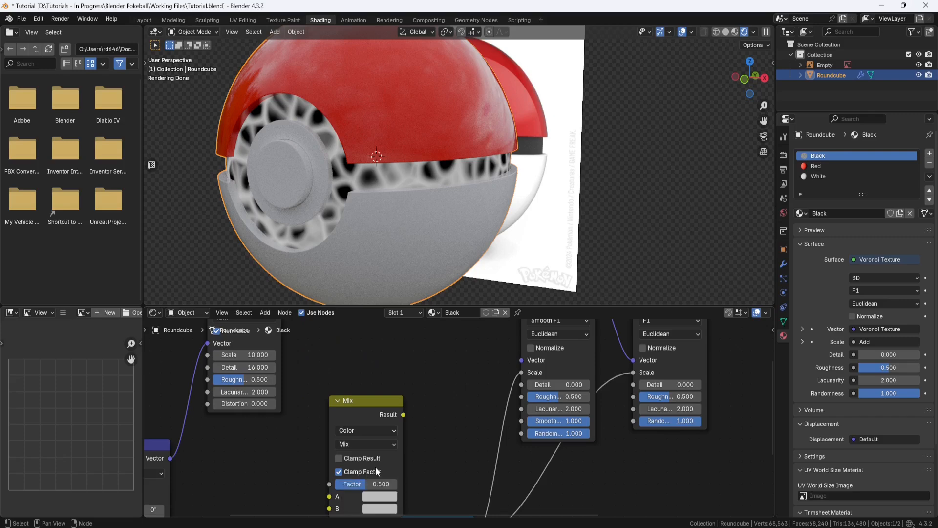
middle_drag(428, 461, 429, 421)
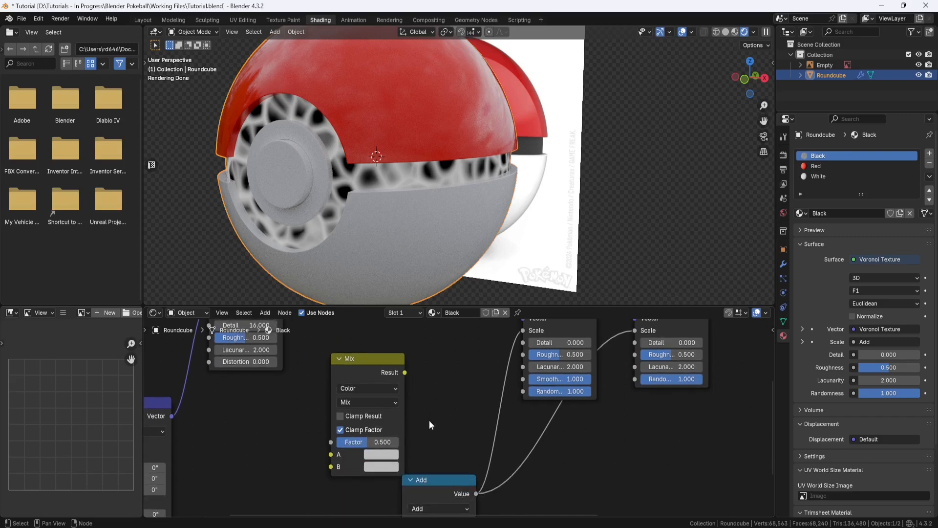
scroll(429, 420, down, 4)
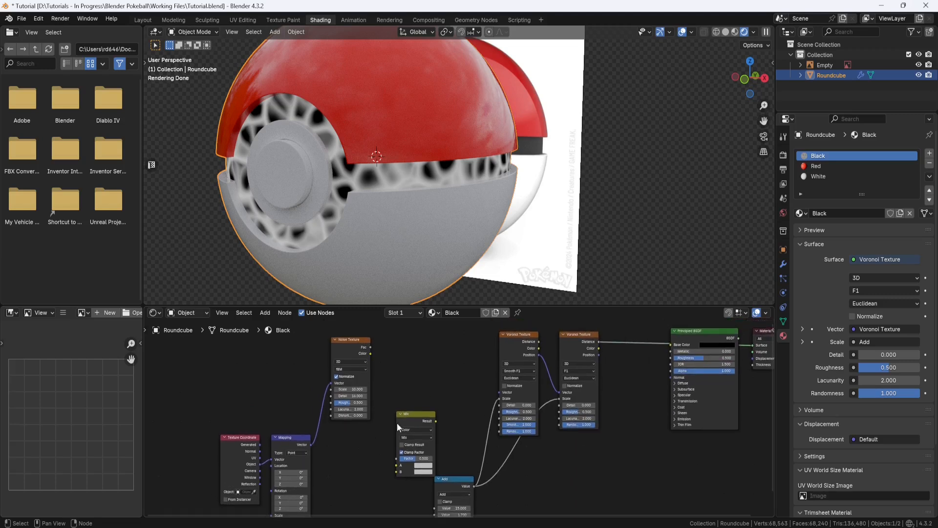
drag(411, 412, 417, 375)
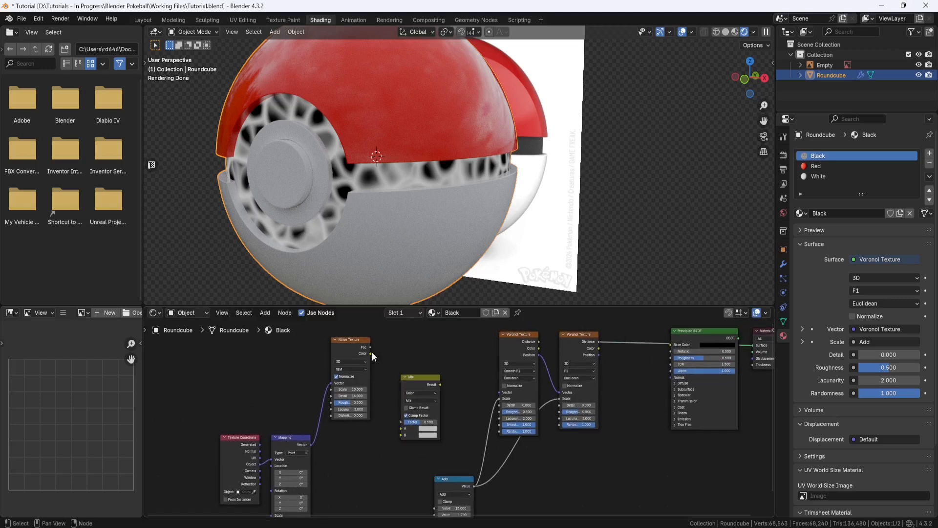
Rewire the Mix node with Noise Texture Color into A, Mapping Vector into B, and Result into the Smooth F1 Voronoi's Vector
drag(370, 353, 401, 428)
drag(311, 442, 441, 435)
drag(441, 384, 498, 392)
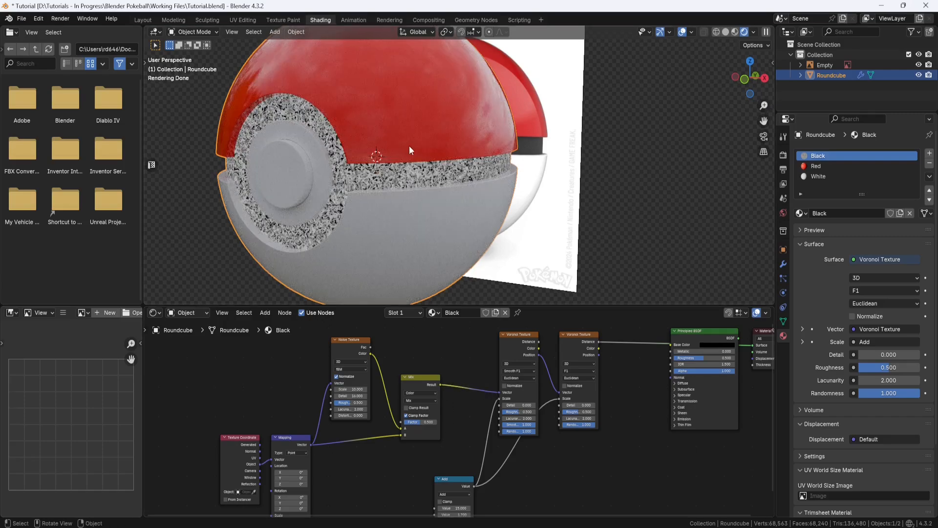
Set the Mix node's Factor to 0.925
scroll(413, 177, up, 5)
middle_drag(369, 188, 349, 192)
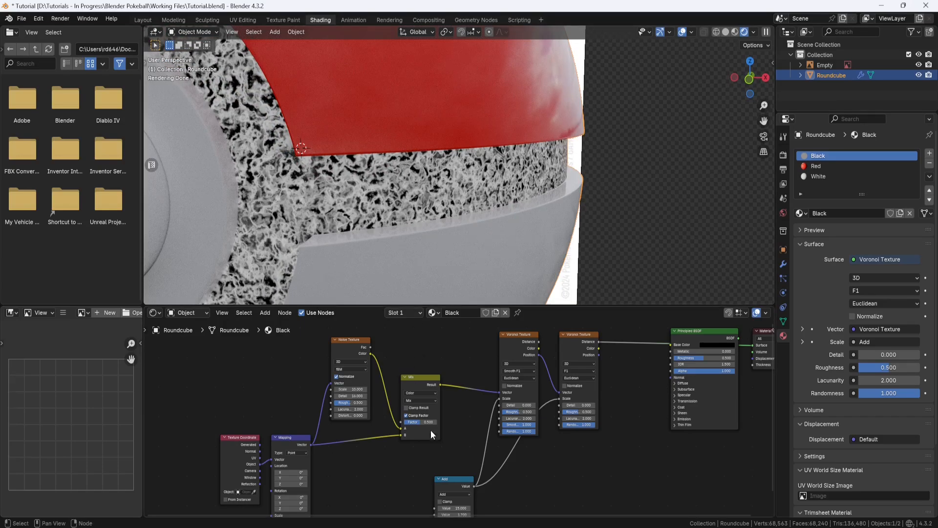
scroll(420, 423, up, 2)
click(411, 425)
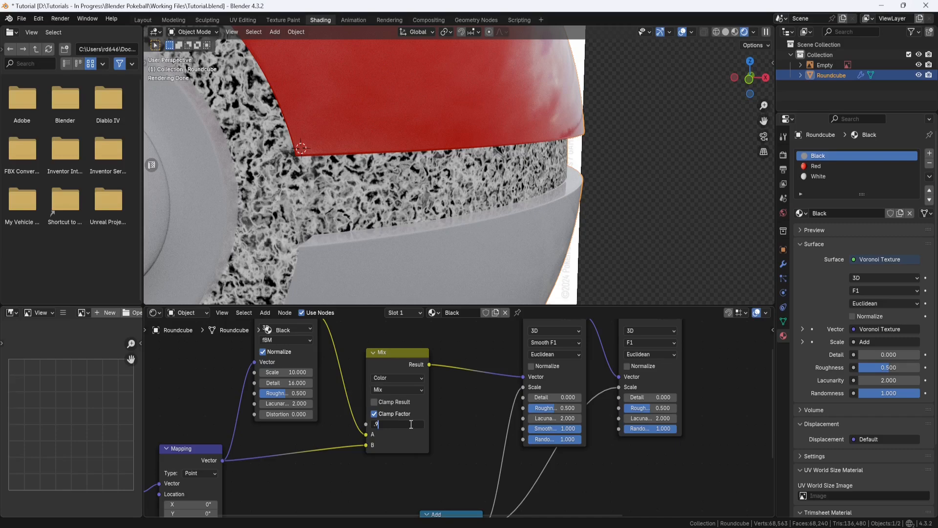
key(Return)
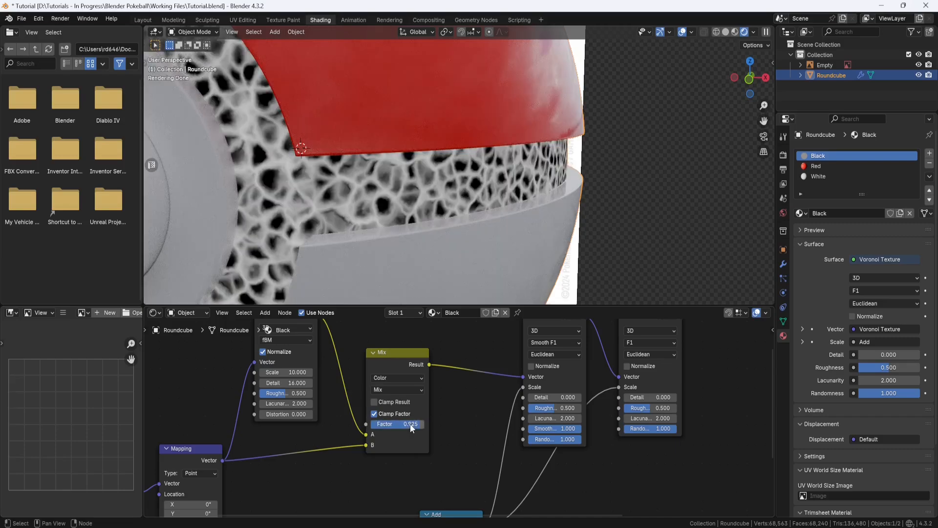
Set the Mapping node's Scale to 60 on all three axes and check the pattern on the band
scroll(409, 423, down, 3)
middle_drag(453, 421, 436, 413)
middle_drag(494, 215, 433, 210)
middle_drag(340, 492, 446, 418)
scroll(446, 419, up, 8)
scroll(386, 446, up, 1)
click(317, 451)
text(60)
click(318, 464)
text(60)
key(Tab)
text(90)
key(Return)
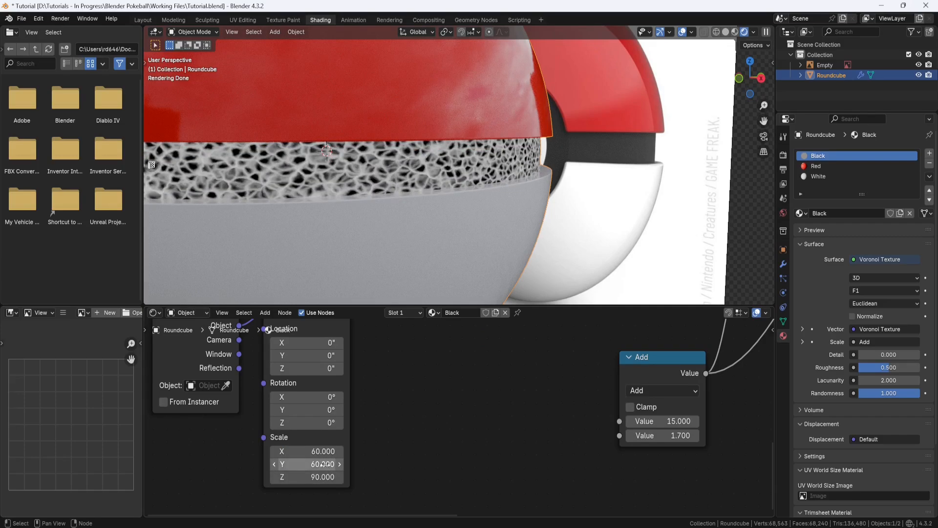
click(322, 476)
text(60)
key(Return)
mouse_move(408, 221)
middle_down()
mouse_move(450, 218)
mouse_move(423, 219)
middle_up()
Disconnect the F1 Voronoi from the Material Output and reconnect the Principled BSDF's BSDF output to Surface
scroll(463, 359, down, 5)
middle_drag(577, 377, 286, 468)
drag(494, 374, 435, 398)
click(482, 369)
drag(482, 368, 493, 375)
Add a Bump node between the F1 Voronoi Texture and the Principled BSDF
click(383, 399)
key(shift+a)
click(383, 398)
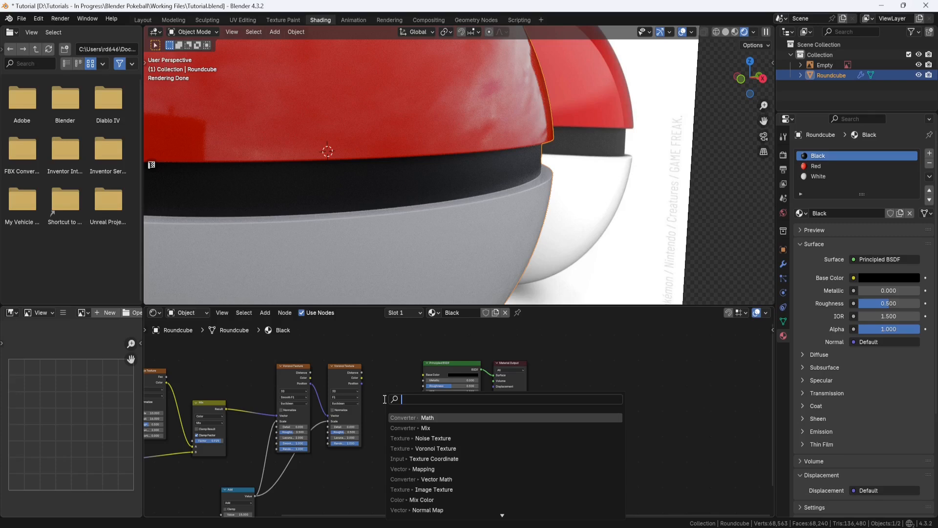
text(bump)
key(Return)
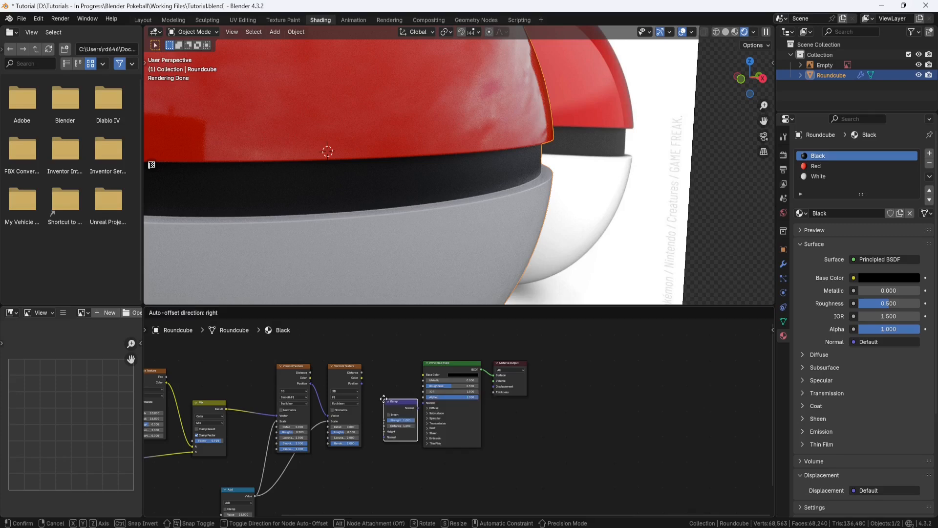
click(381, 389)
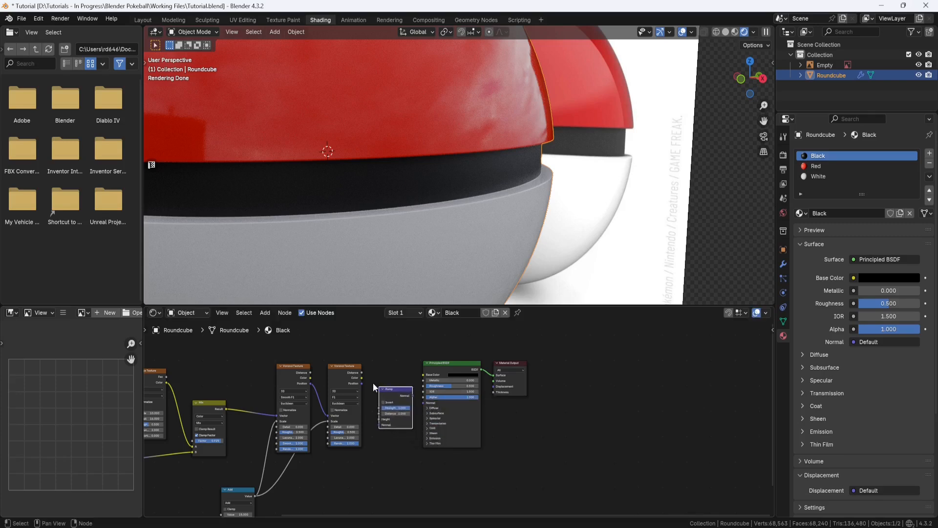
Connect the F1 Voronoi's Distance to the Bump node's Height and the Bump's Normal output to the Principled BSDF's Normal
scroll(359, 382, up, 2)
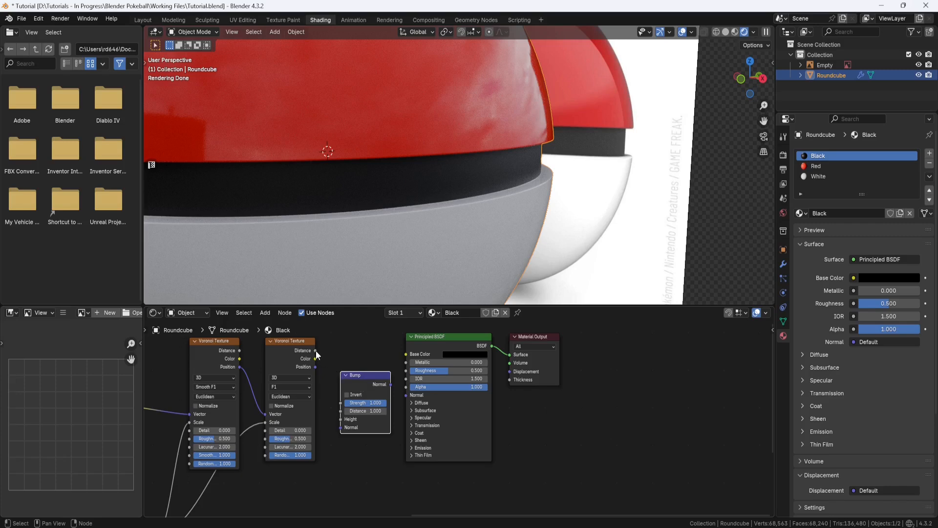
drag(316, 350, 321, 361)
drag(327, 404, 334, 419)
drag(391, 385, 402, 394)
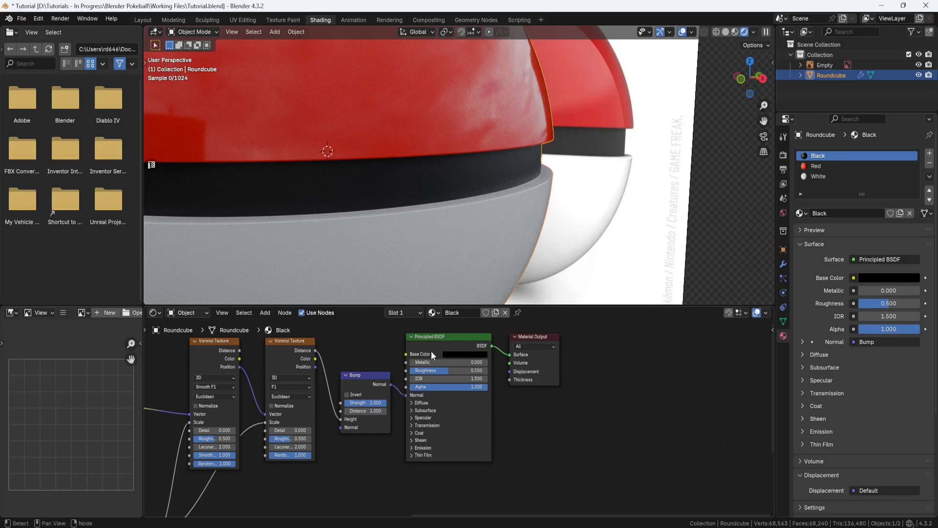
Enable Invert on the Bump node and check the surface of the black band
middle_drag(495, 224, 504, 222)
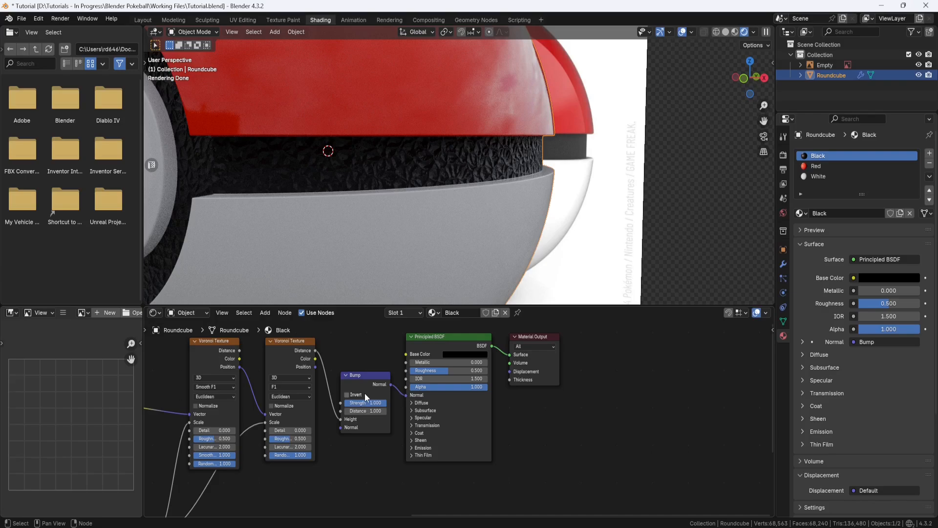
scroll(366, 397, up, 3)
click(293, 383)
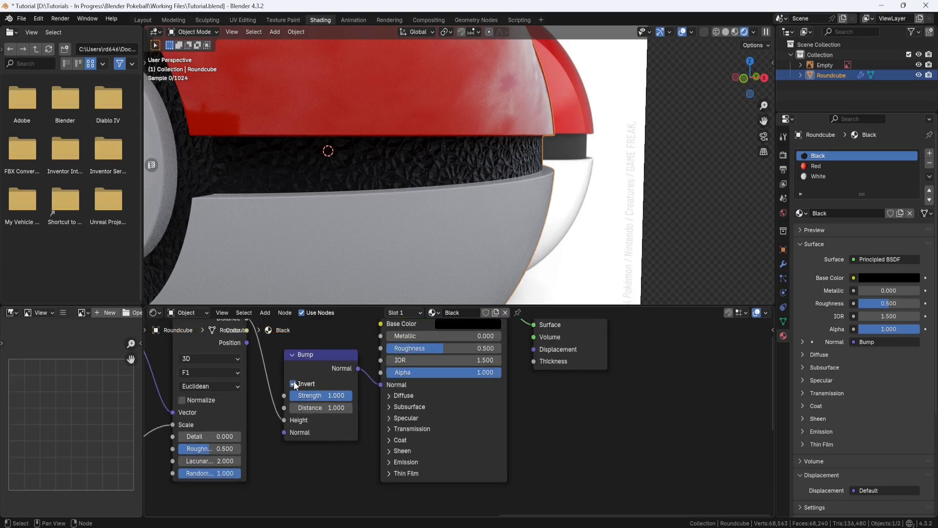
middle_drag(427, 209, 436, 201)
middle_drag(502, 179, 365, 192)
Set the Mapping node's Scale to 90 on the X, Y and Z axes and check the bump pattern
middle_drag(279, 370, 547, 356)
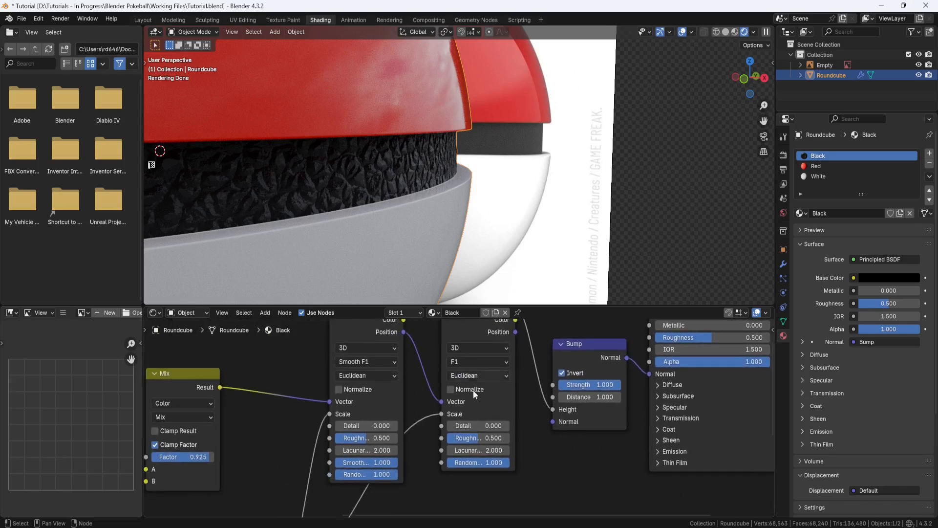
middle_drag(351, 418, 527, 300)
scroll(381, 430, down, 4)
middle_drag(367, 427, 484, 298)
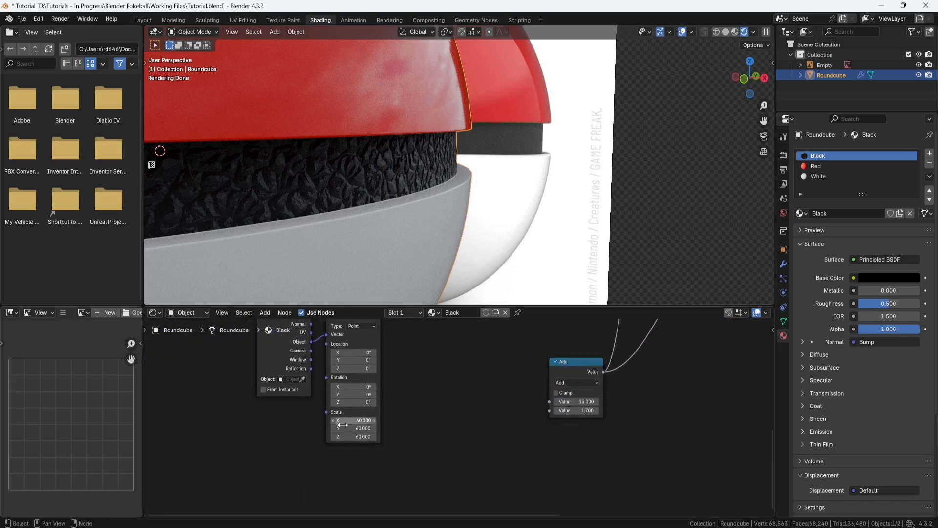
scroll(317, 420, up, 3)
double_click(319, 422)
text(90.0)
key(BackSpace)
key(Return)
click(313, 434)
text(90)
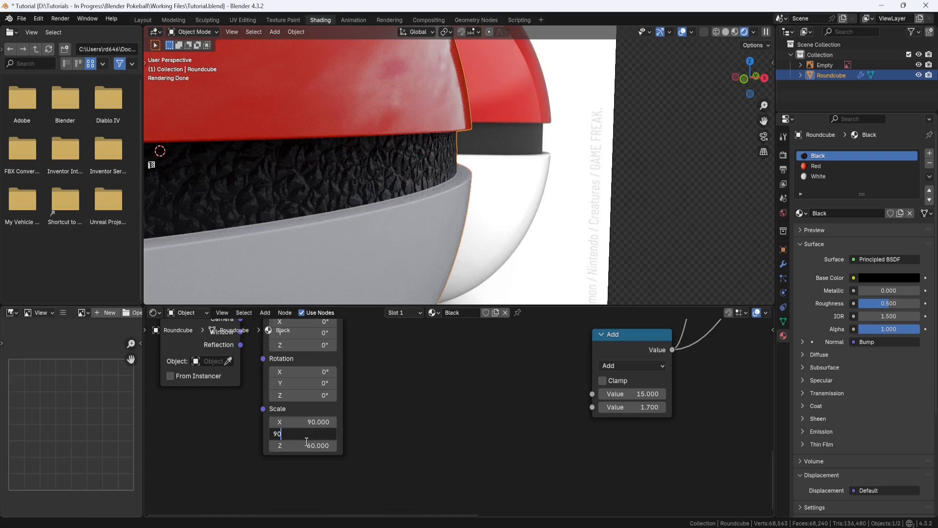
key(Return)
double_click(307, 444)
text(90)
key(Return)
mouse_move(409, 237)
middle_down()
mouse_move(385, 235)
mouse_move(399, 237)
middle_up()
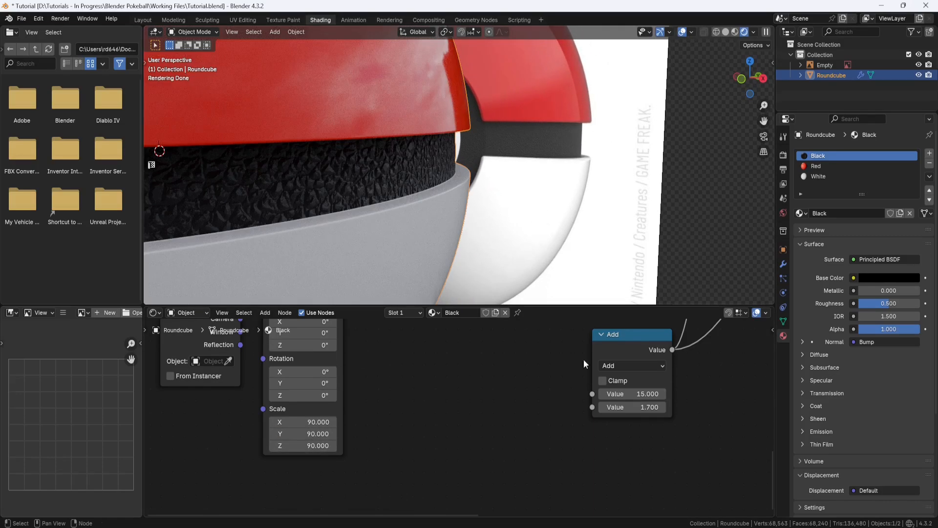
Set the Bump node's Strength to 0.2 and Distance to 0.4
middle_drag(673, 390, 352, 453)
scroll(477, 406, down, 8)
middle_drag(590, 387, 541, 480)
scroll(532, 419, up, 10)
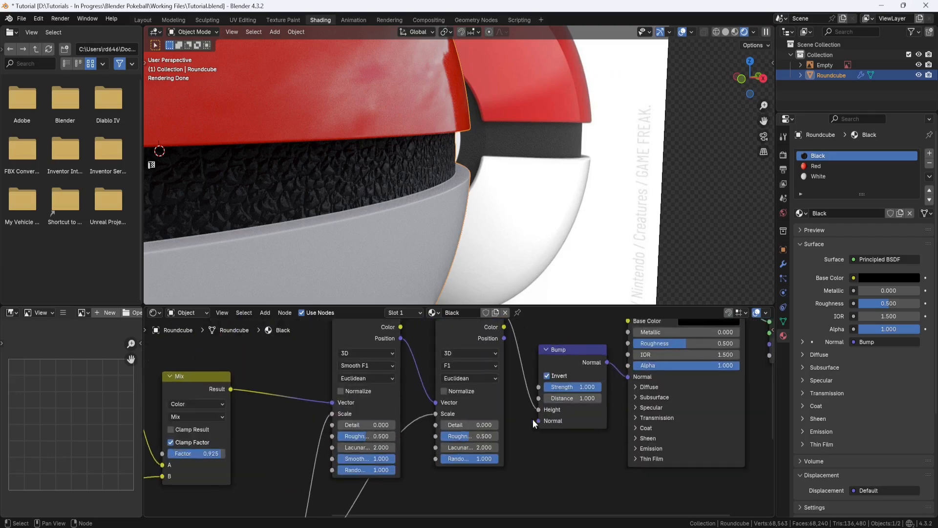
double_click(631, 376)
text(0.2)
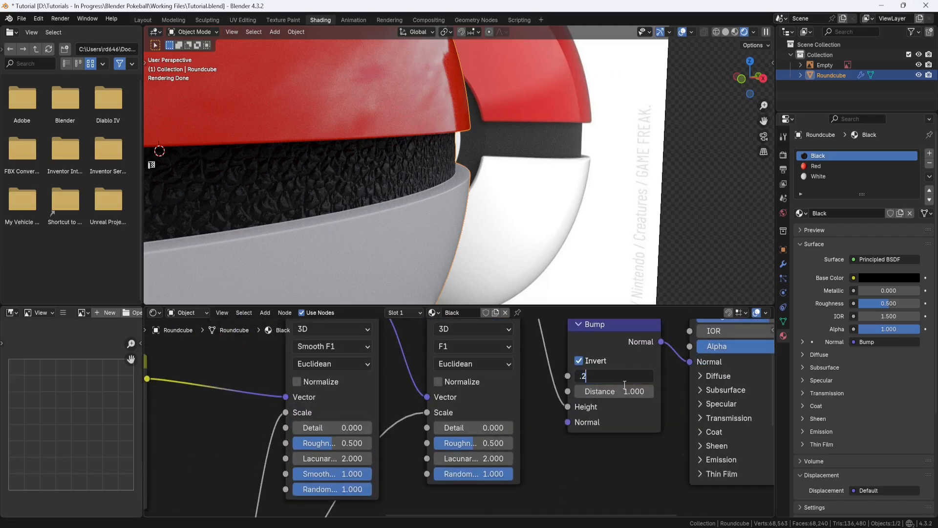
key(Return)
click(626, 390)
text(.4)
key(Return)
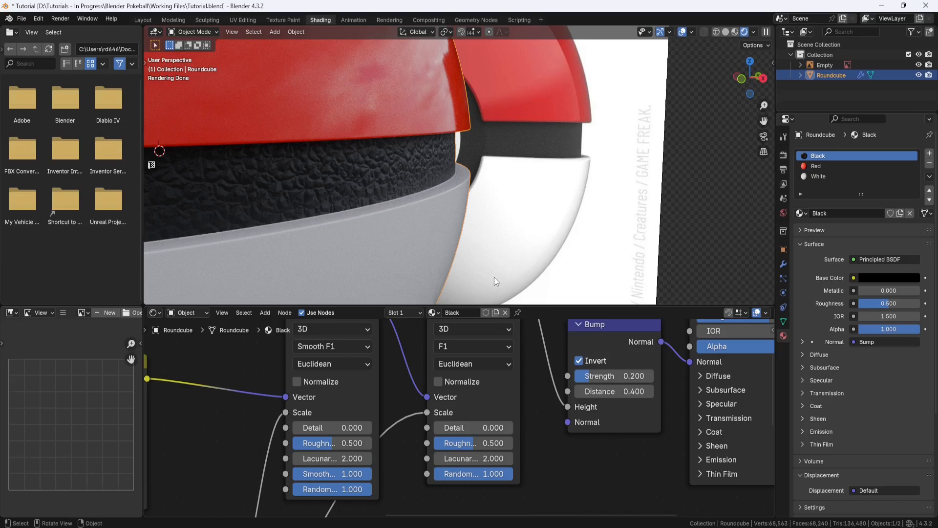
middle_drag(474, 231, 485, 226)
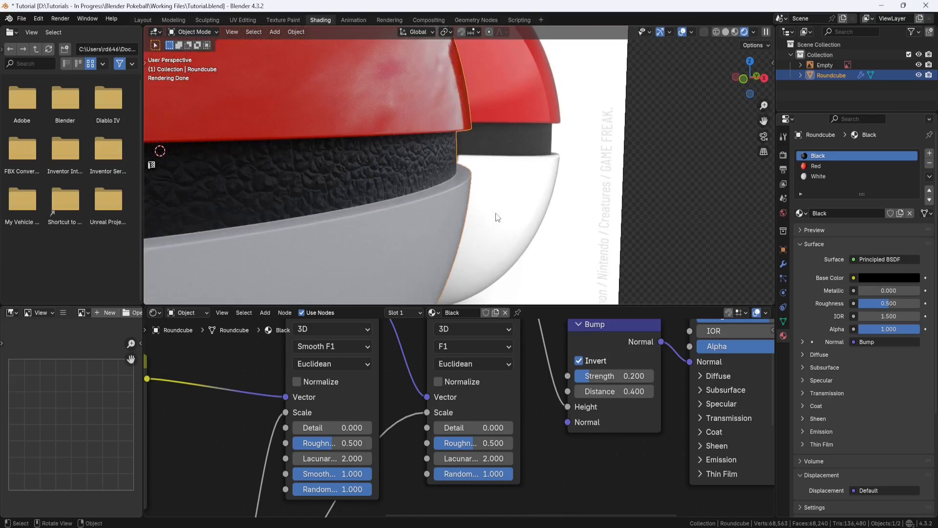
Set the Mapping node's Scale to 150 on all three axes and inspect the black band's surface
scroll(494, 219, up, 2)
scroll(397, 416, down, 2)
scroll(398, 416, down, 5)
middle_drag(285, 423, 444, 308)
middle_drag(291, 448, 426, 416)
scroll(427, 416, up, 4)
scroll(365, 438, up, 1)
click(314, 445)
text(150)
click(306, 458)
text(1)
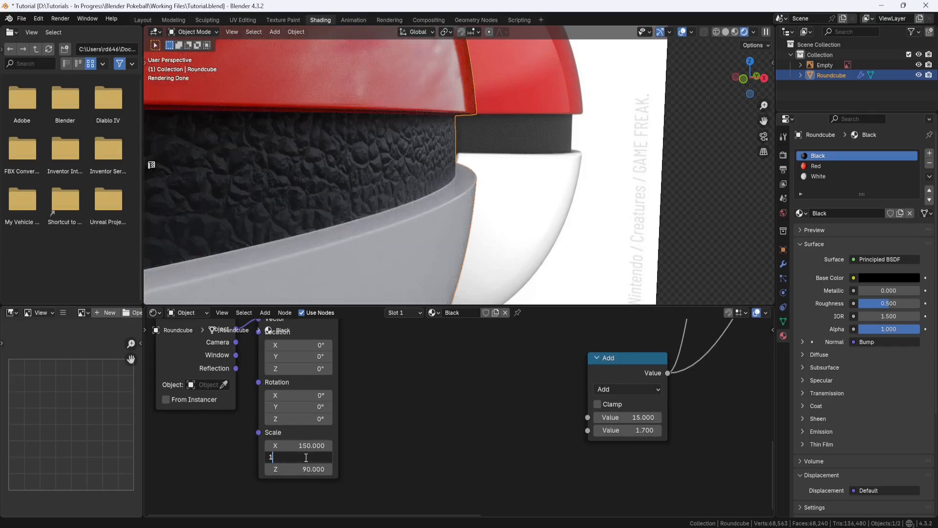
click(308, 468)
text(150)
key(Return)
scroll(446, 193, down, 2)
middle_drag(423, 203, 508, 191)
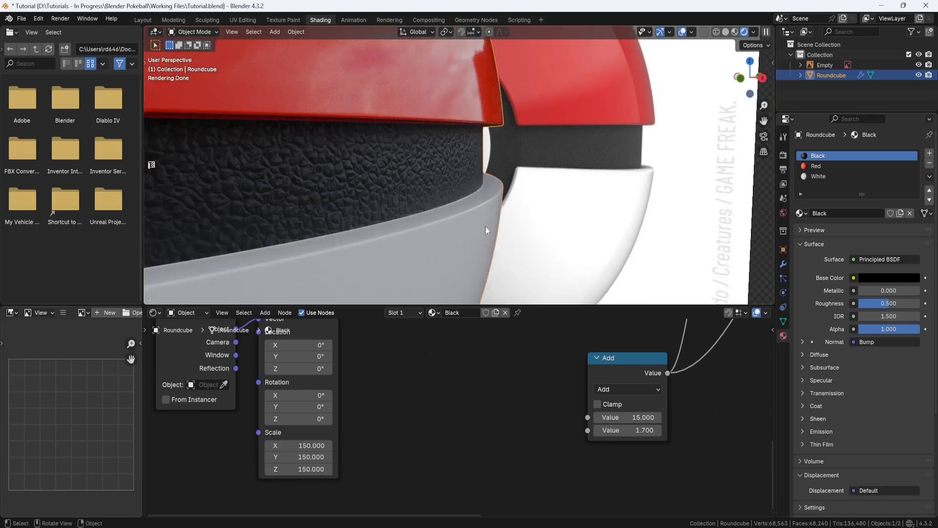
Set the Mapping node's Scale to 200 on the X, Y and Z axes and check the bump texture on the black band
click(309, 445)
text(200)
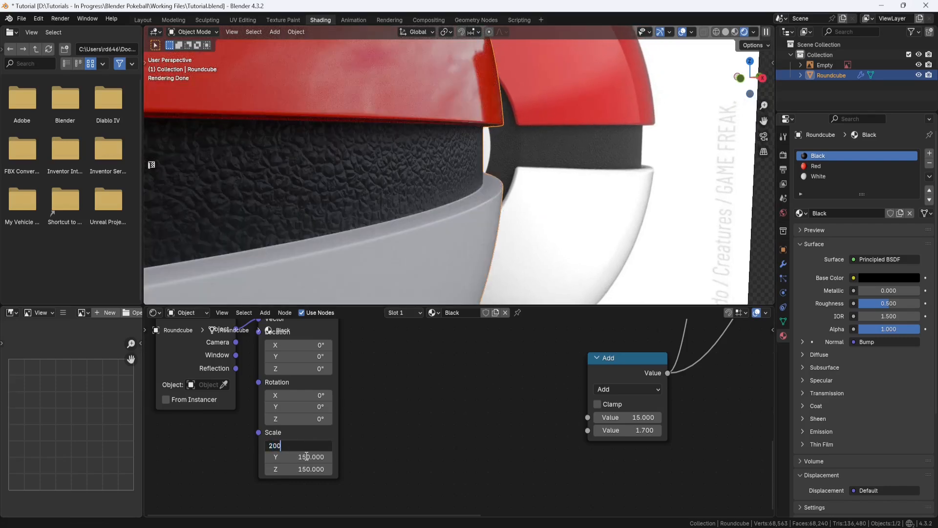
key(Tab)
text(200)
key(Return)
click(303, 468)
text(2)
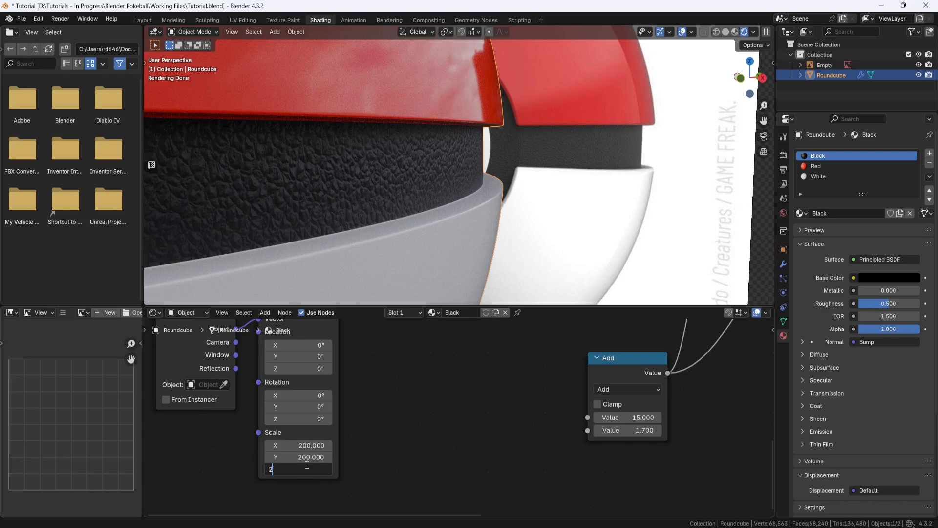
text(00)
key(Return)
middle_drag(432, 225, 432, 199)
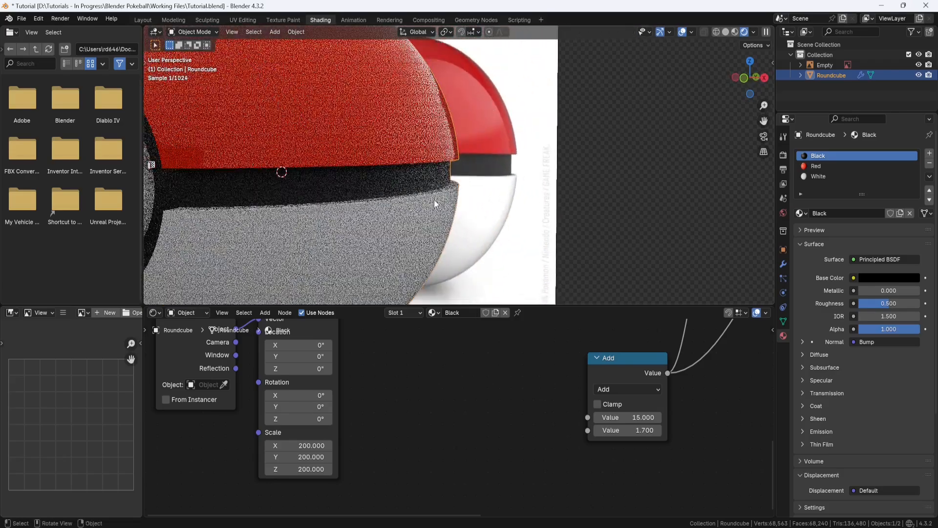
scroll(433, 199, up, 3)
Set the Mapping node's Scale to 250 on all three axes and compare the black band with the reference image
click(300, 446)
text(250)
key(Return)
click(308, 457)
text(250)
key(Tab)
text(25)
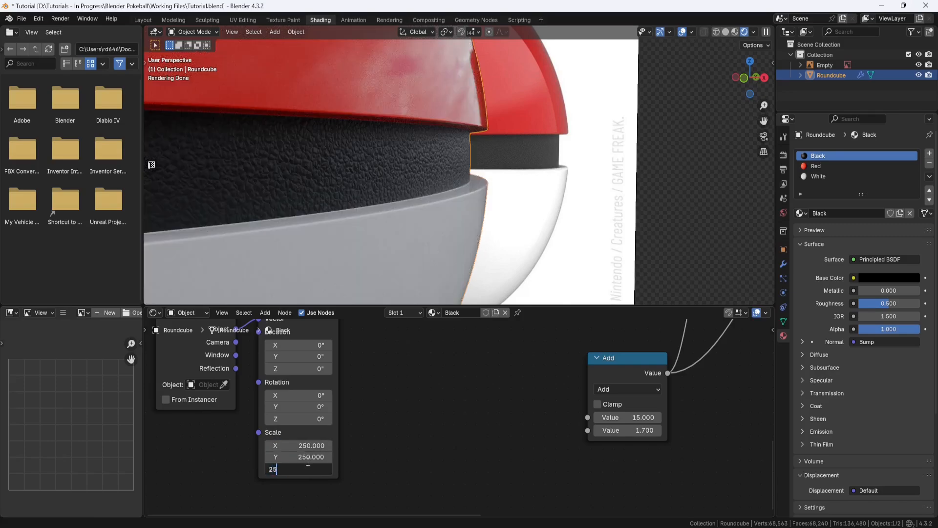
text(0)
key(Return)
middle_drag(450, 174, 391, 167)
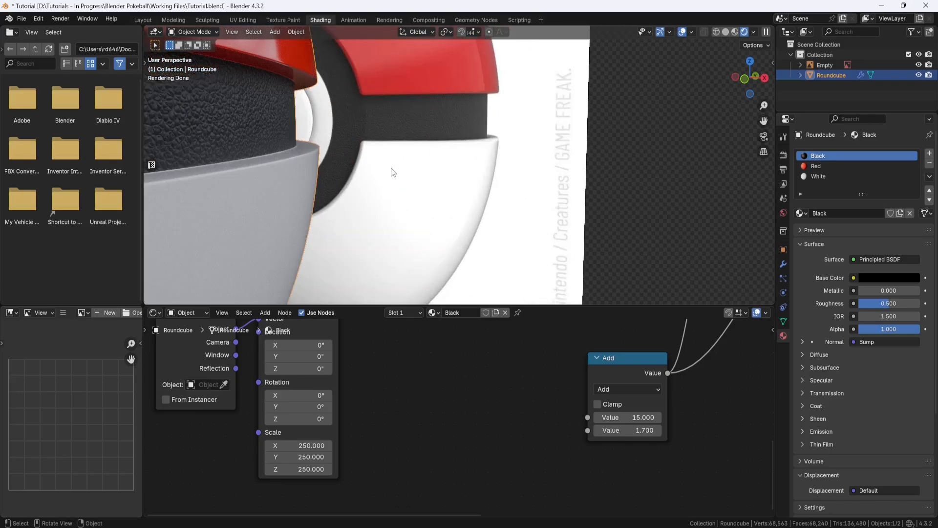
scroll(391, 168, down, 3)
shift+middle_drag(391, 168, 565, 167)
scroll(565, 166, down, 3)
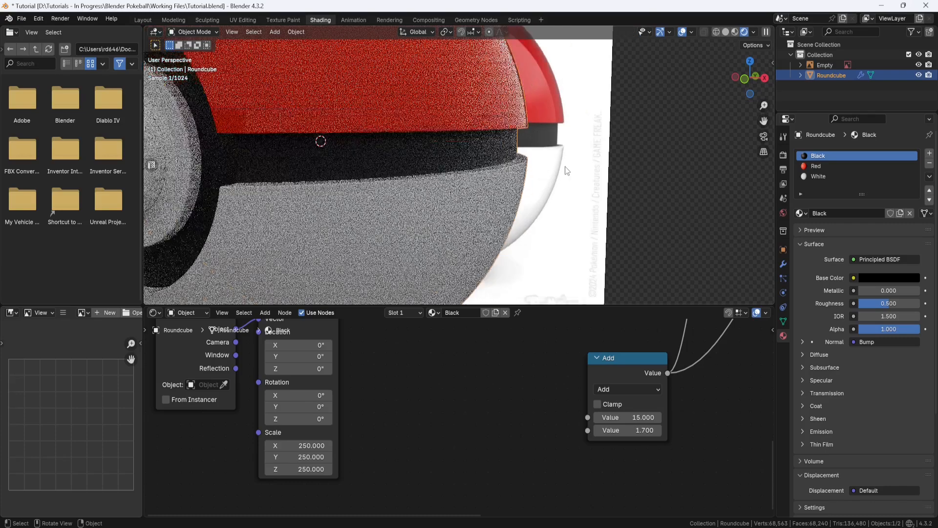
shift+middle_drag(501, 175, 556, 202)
scroll(584, 180, down, 1)
Switch to the Layout workspace and show the Poké Ball in rendered shading to inspect its materials
click(143, 20)
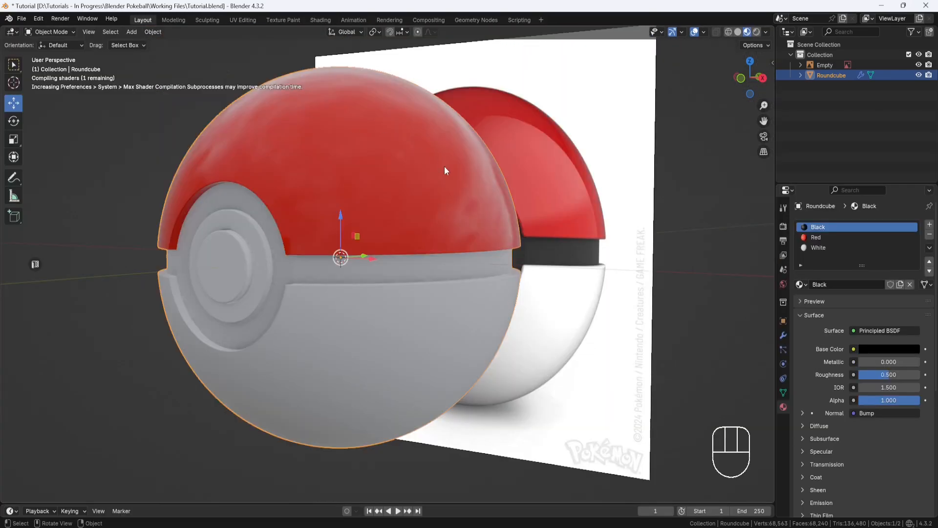
middle_drag(438, 162, 448, 176)
click(757, 32)
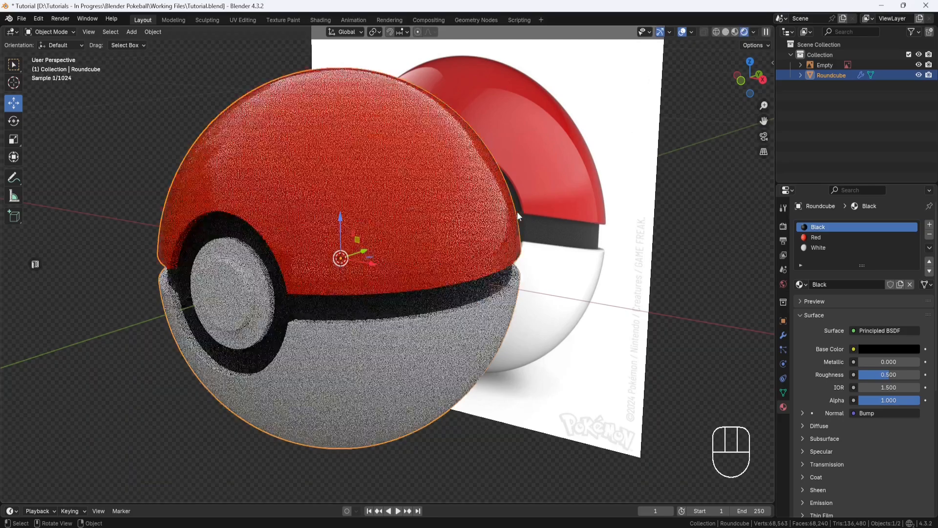
mouse_move(524, 204)
shift+middle_down()
mouse_move(464, 215)
mouse_move(535, 192)
mouse_move(501, 222)
shift+middle_up()
scroll(511, 200, up, 2)
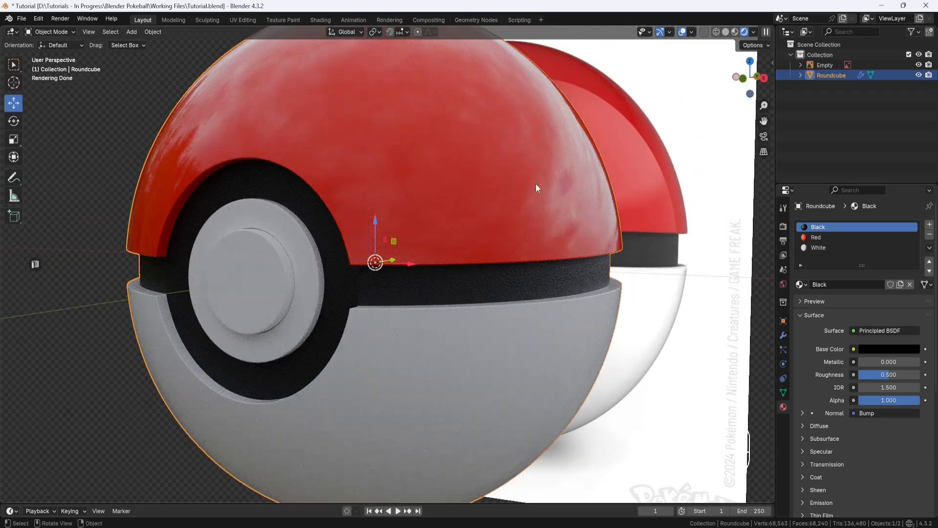